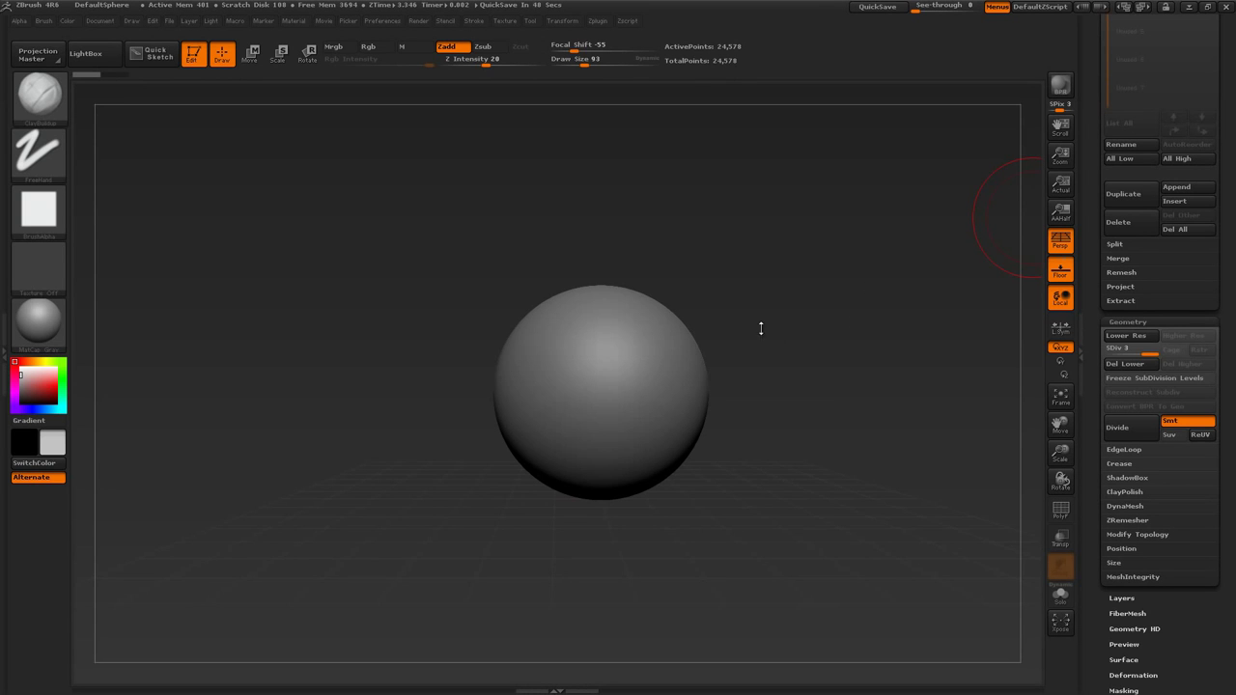
Reduce the brush's draw size to 32 and frame the sphere in view
{"action": "left_click_drag", "start_coordinate": [797, 341], "coordinate": [798, 341]}
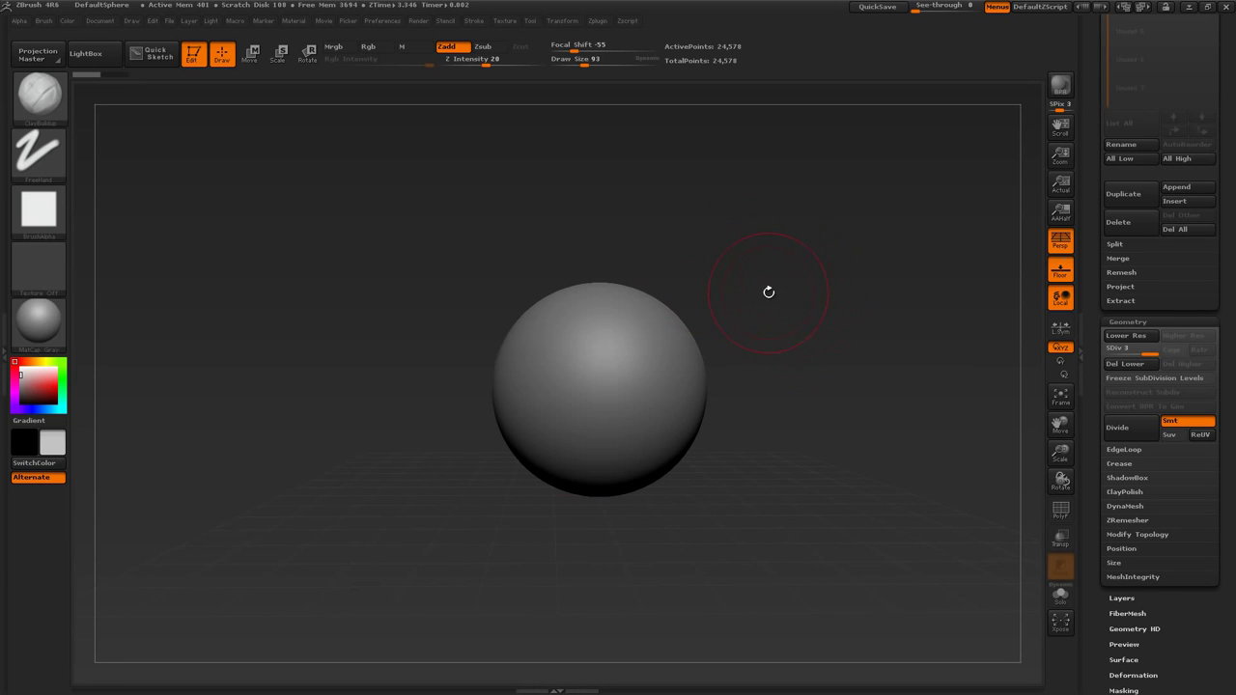
{"action": "left_click_drag", "start_coordinate": [787, 310], "coordinate": [773, 289]}
{"action": "key", "text": "s"}
{"action": "left_click_drag", "start_coordinate": [618, 398], "coordinate": [613, 397]}
{"action": "left_click_drag", "start_coordinate": [752, 330], "coordinate": [782, 380], "text": "alt"}
{"action": "key", "text": "s"}
{"action": "left_click_drag", "start_coordinate": [611, 425], "coordinate": [606, 425]}
Configure the MaskPen brush with a focal shift of -100 and a Z intensity of 79
{"action": "key", "text": "ctrl"}
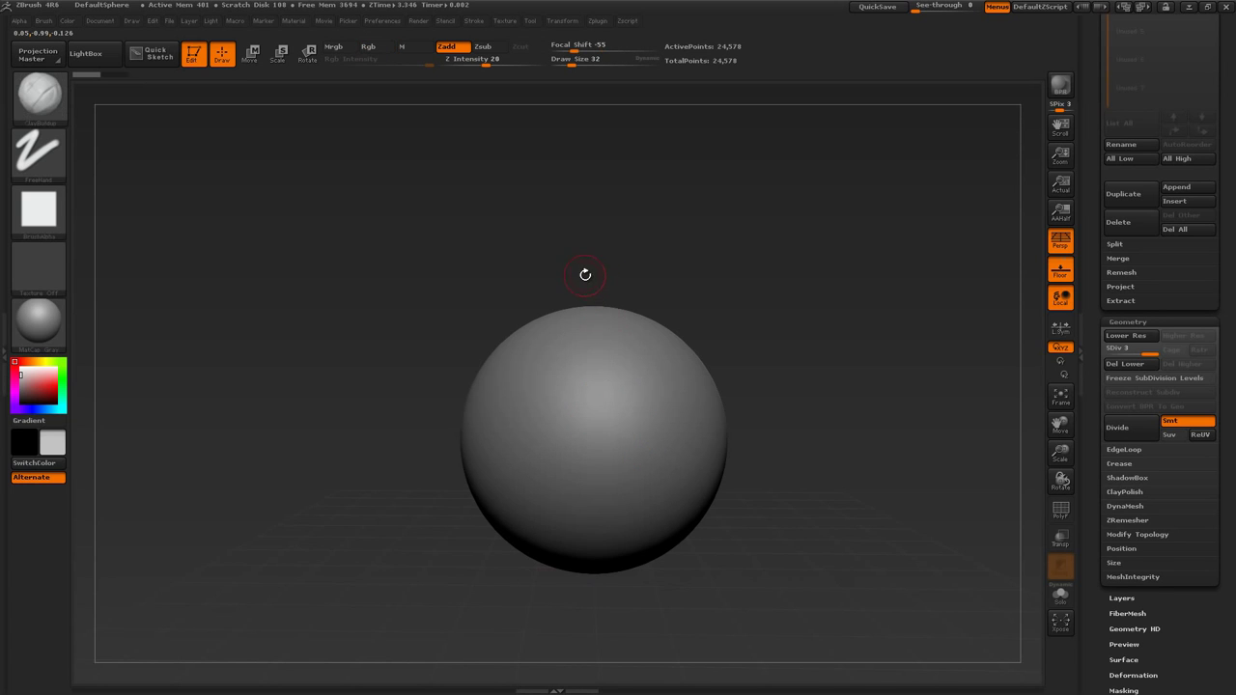
{"action": "key", "text": "ctrl"}
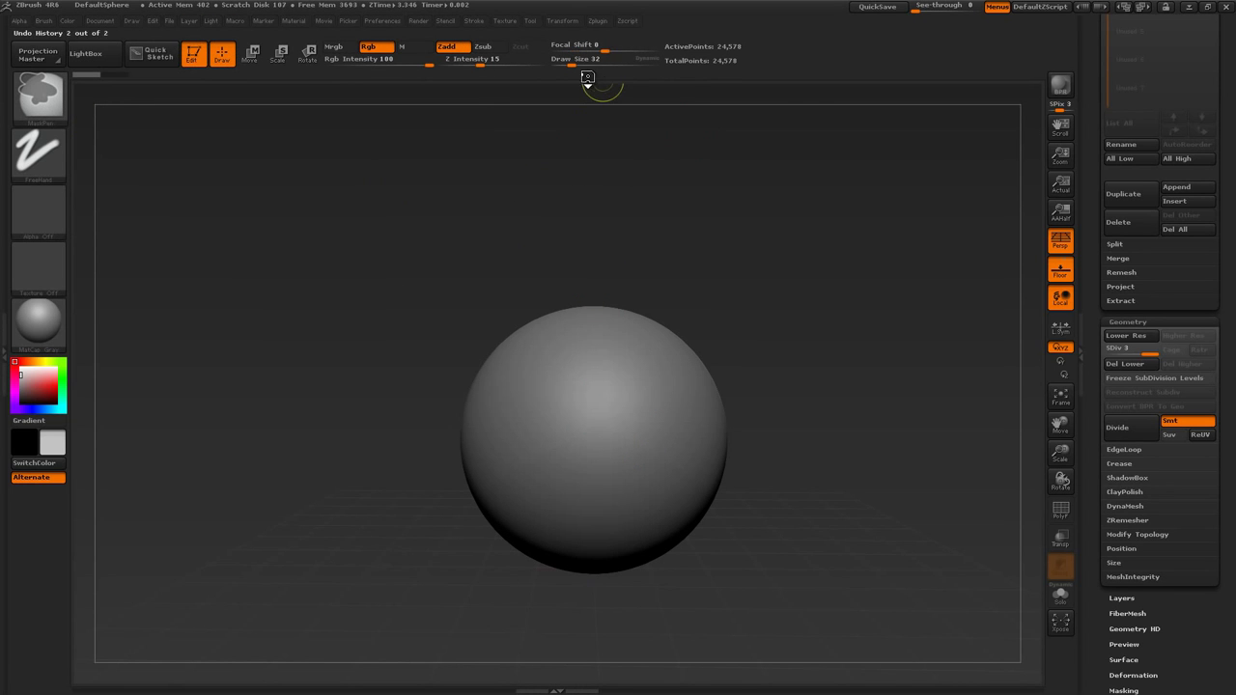
{"action": "left_click_drag", "start_coordinate": [602, 49], "coordinate": [551, 49]}
{"action": "left_click_drag", "start_coordinate": [479, 65], "coordinate": [504, 65]}
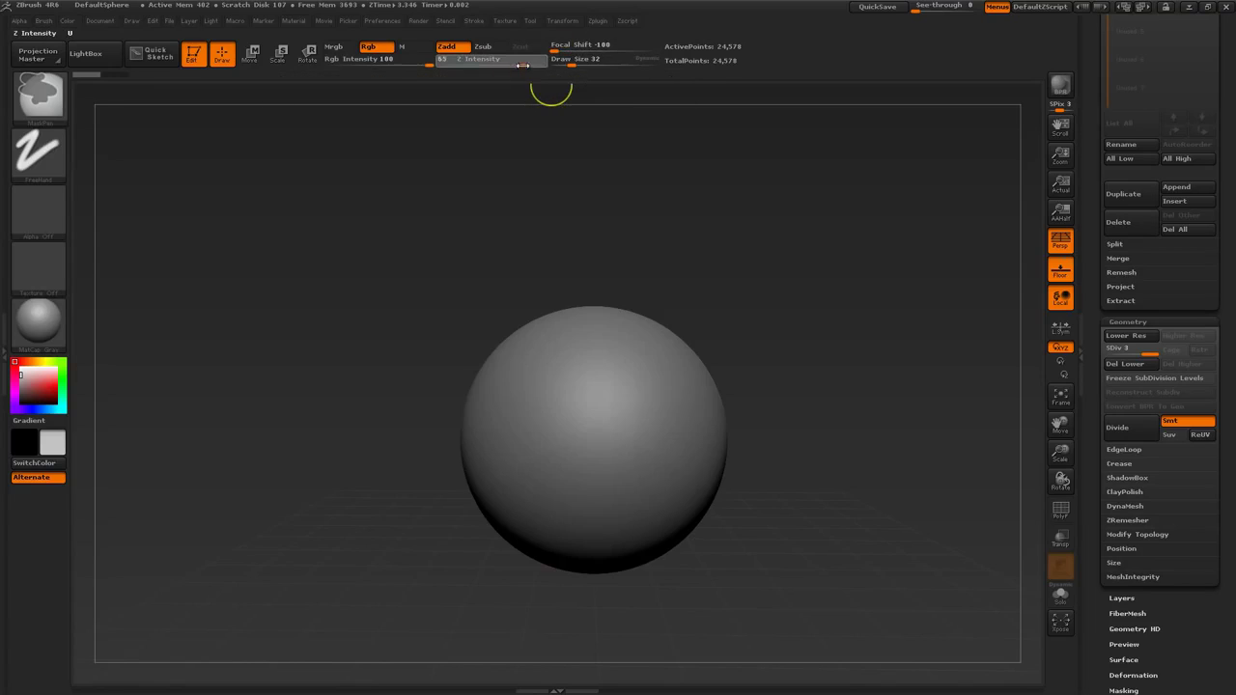
Turn off perspective and the floor grid for a flat front view of the sphere
{"action": "left_click_drag", "start_coordinate": [727, 316], "coordinate": [742, 291], "text": "alt"}
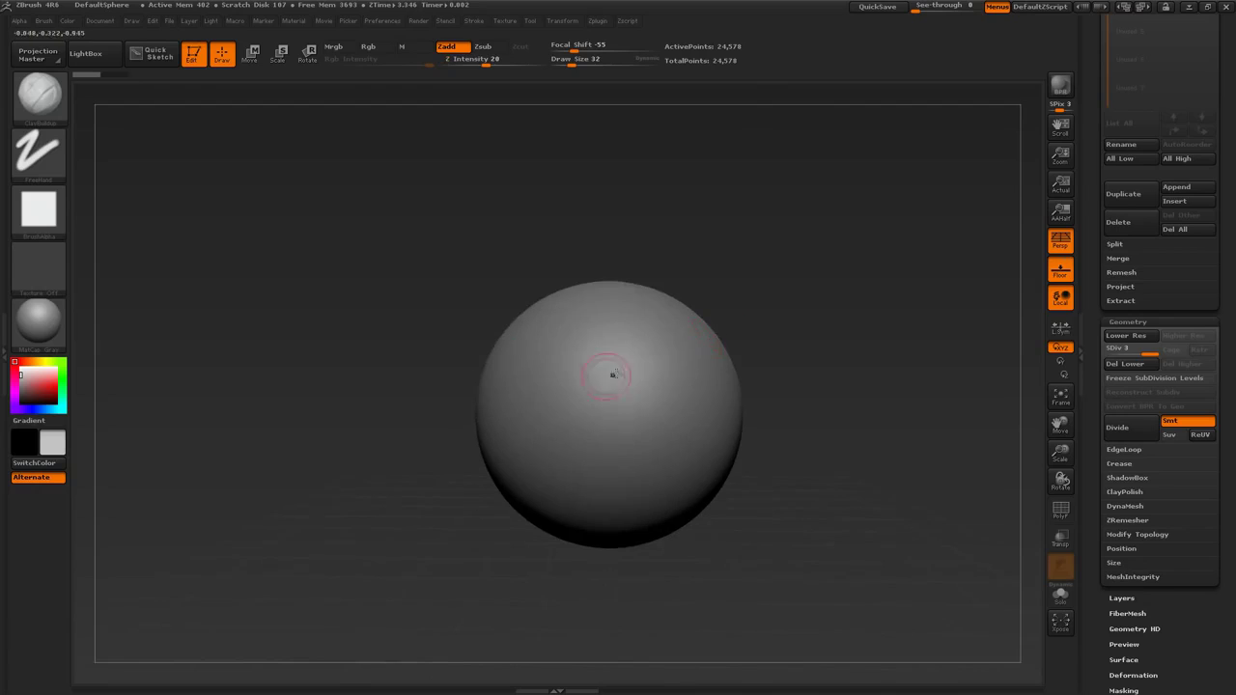
{"action": "left_click_drag", "start_coordinate": [816, 310], "coordinate": [784, 315], "text": "alt"}
{"action": "left_click", "coordinate": [1060, 242]}
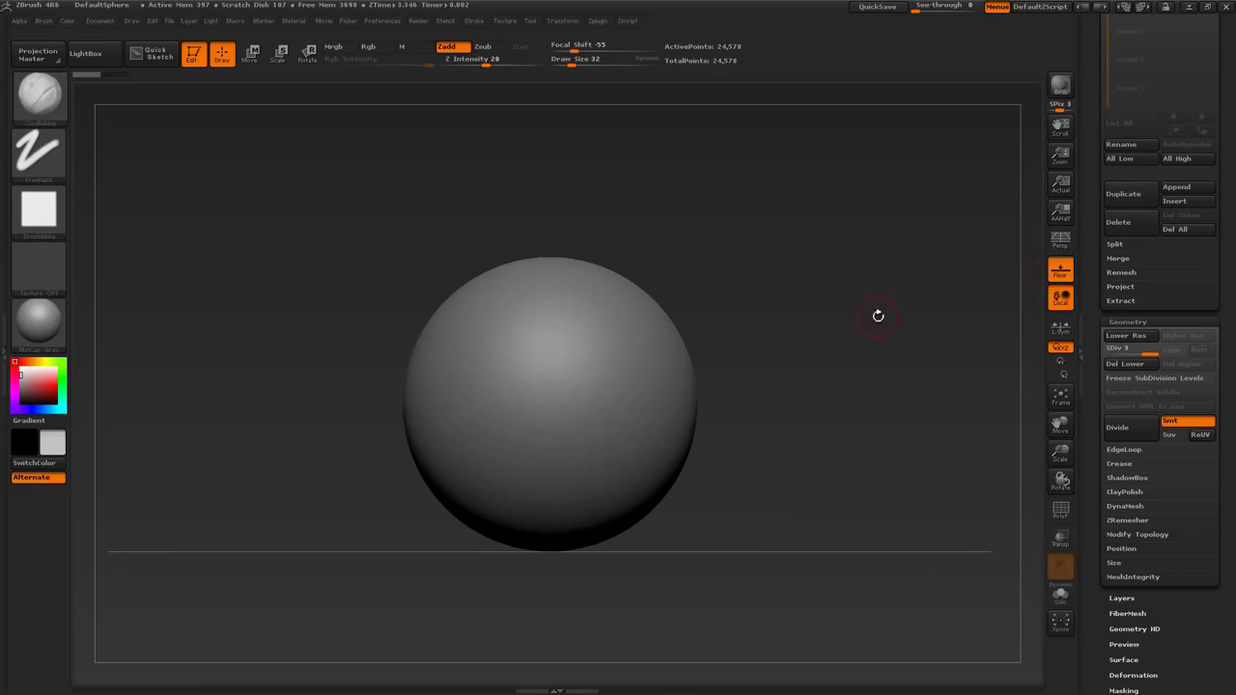
{"action": "left_click", "coordinate": [1063, 274]}
{"action": "left_click_drag", "start_coordinate": [833, 316], "coordinate": [878, 350], "text": "alt"}
Paint a symmetrical goggle-shaped mask on the sphere's upper front, with angled sides and a notch at the lower centre
{"action": "mouse_move", "coordinate": [520, 384]}
{"action": "left_mouse_down", "text": "ctrl"}
{"action": "mouse_move", "coordinate": [535, 431]}
{"action": "mouse_move", "coordinate": [577, 435]}
{"action": "mouse_move", "coordinate": [587, 389]}
{"action": "mouse_move", "coordinate": [522, 375]}
{"action": "mouse_move", "coordinate": [529, 392]}
{"action": "mouse_move", "coordinate": [510, 372]}
{"action": "mouse_move", "coordinate": [549, 346]}
{"action": "mouse_move", "coordinate": [614, 353]}
{"action": "mouse_move", "coordinate": [602, 376]}
{"action": "left_mouse_up", "text": "ctrl"}
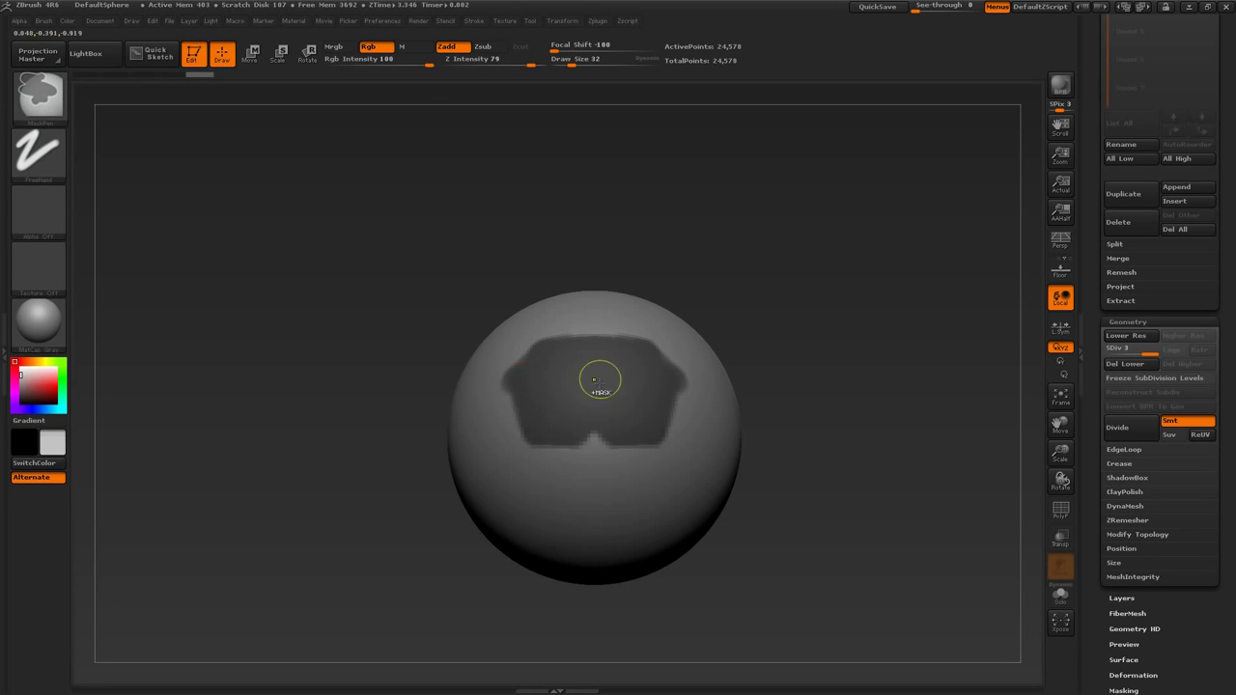
{"action": "mouse_move", "coordinate": [498, 384]}
{"action": "left_mouse_down", "text": "ctrl"}
{"action": "mouse_move", "coordinate": [509, 402]}
{"action": "mouse_move", "coordinate": [497, 381]}
{"action": "left_mouse_up", "text": "ctrl"}
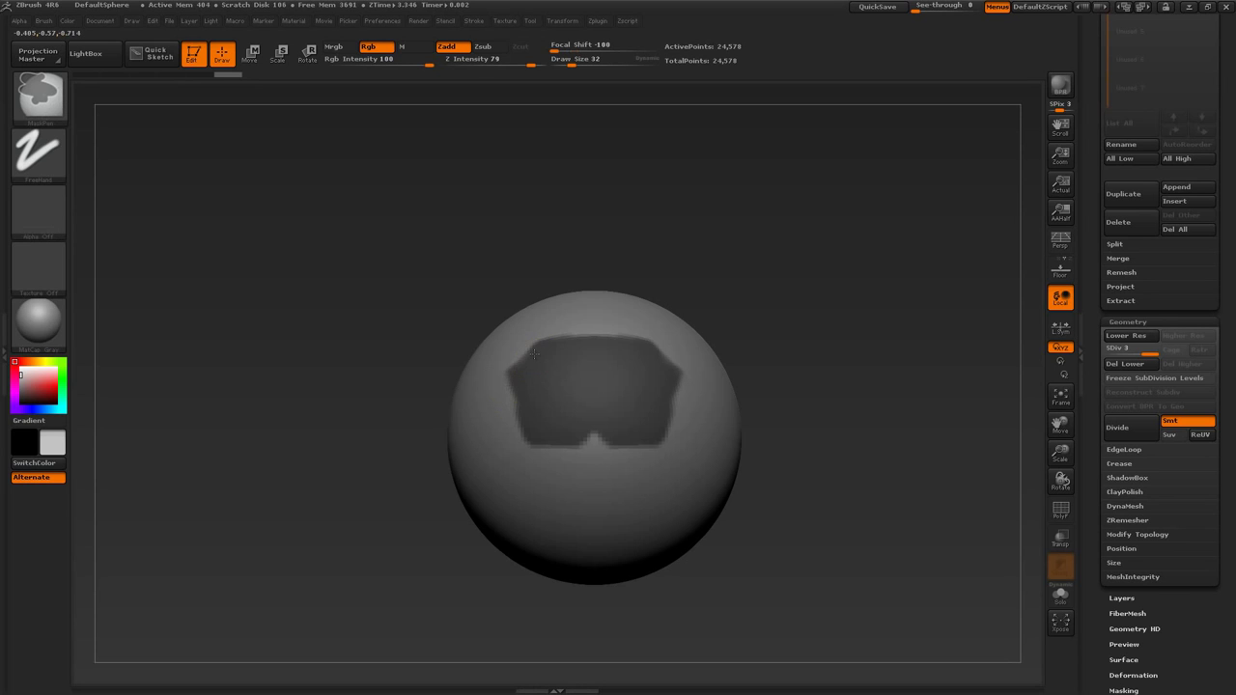
{"action": "left_click_drag", "start_coordinate": [514, 381], "coordinate": [523, 413], "text": "ctrl"}
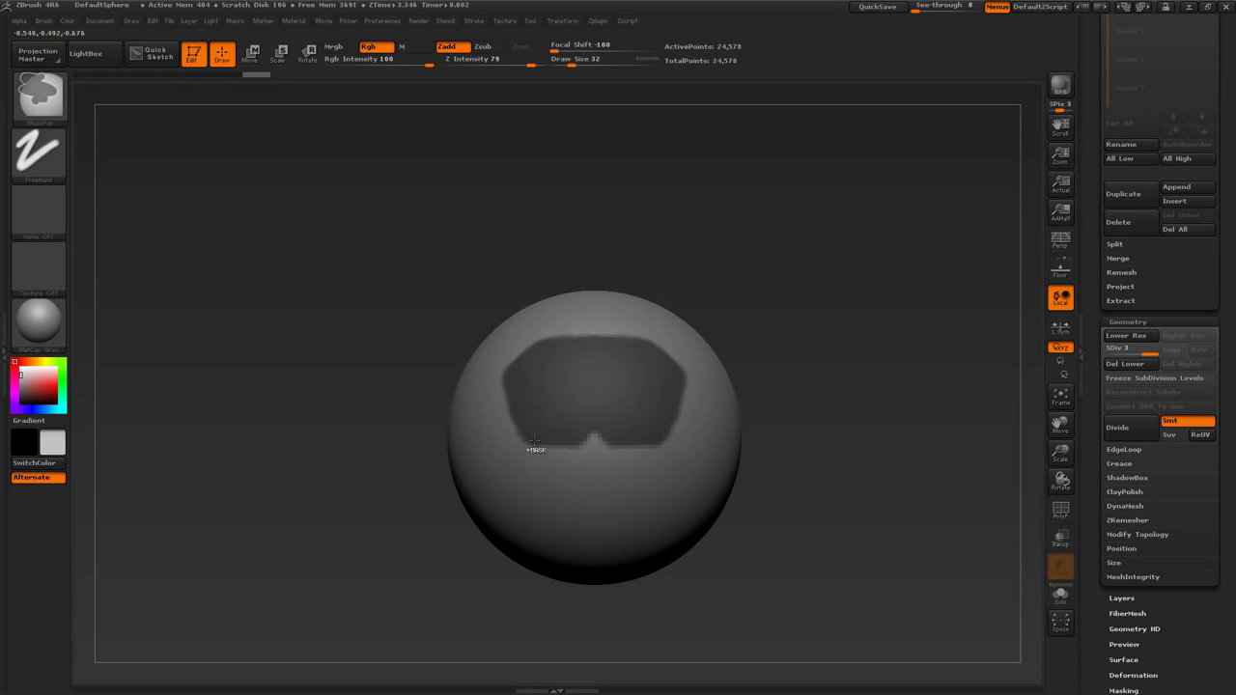
{"action": "left_click_drag", "start_coordinate": [571, 447], "coordinate": [571, 451], "text": "ctrl"}
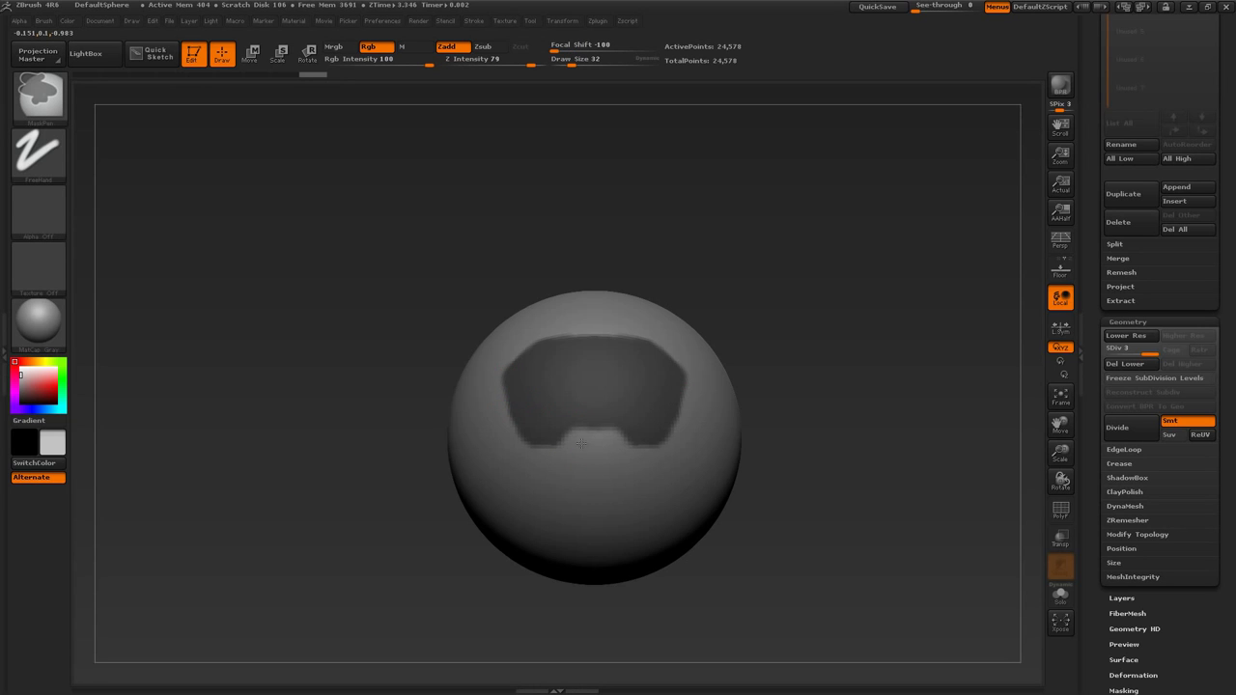
{"action": "left_click_drag", "start_coordinate": [486, 384], "coordinate": [485, 398], "text": "ctrl+alt"}
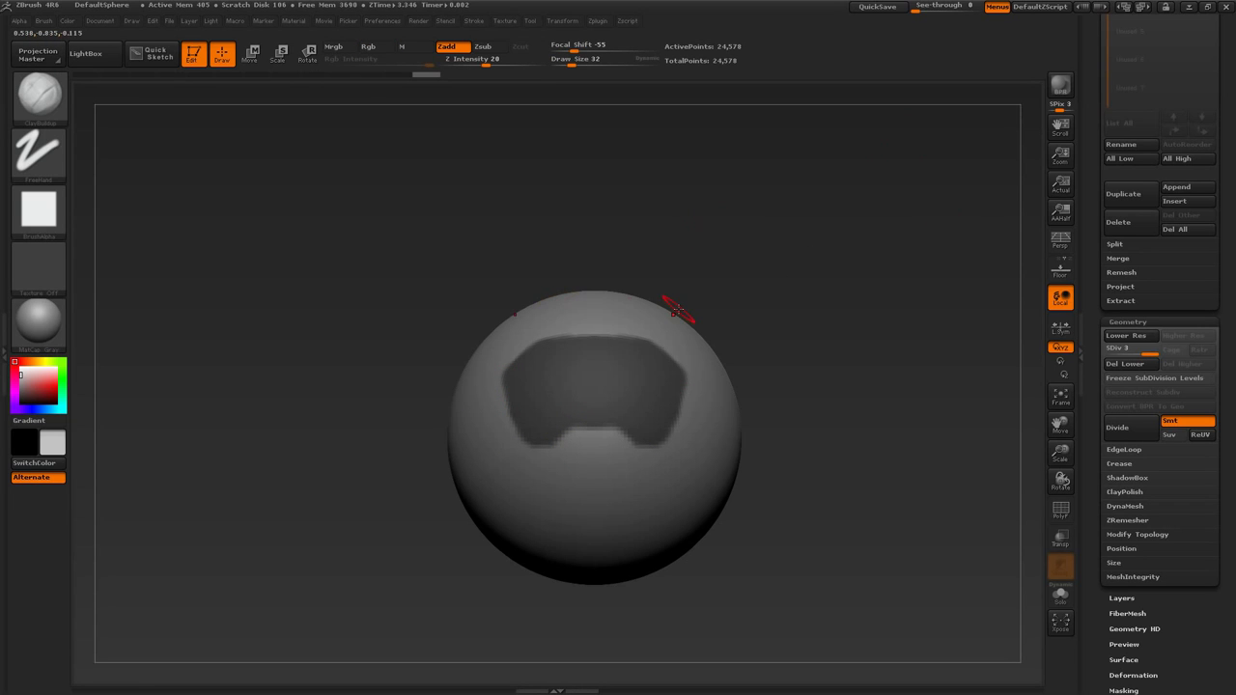
Try blurring the edges of the goggle-shaped mask, and undo the blur
{"action": "left_click", "coordinate": [599, 384], "text": "ctrl"}
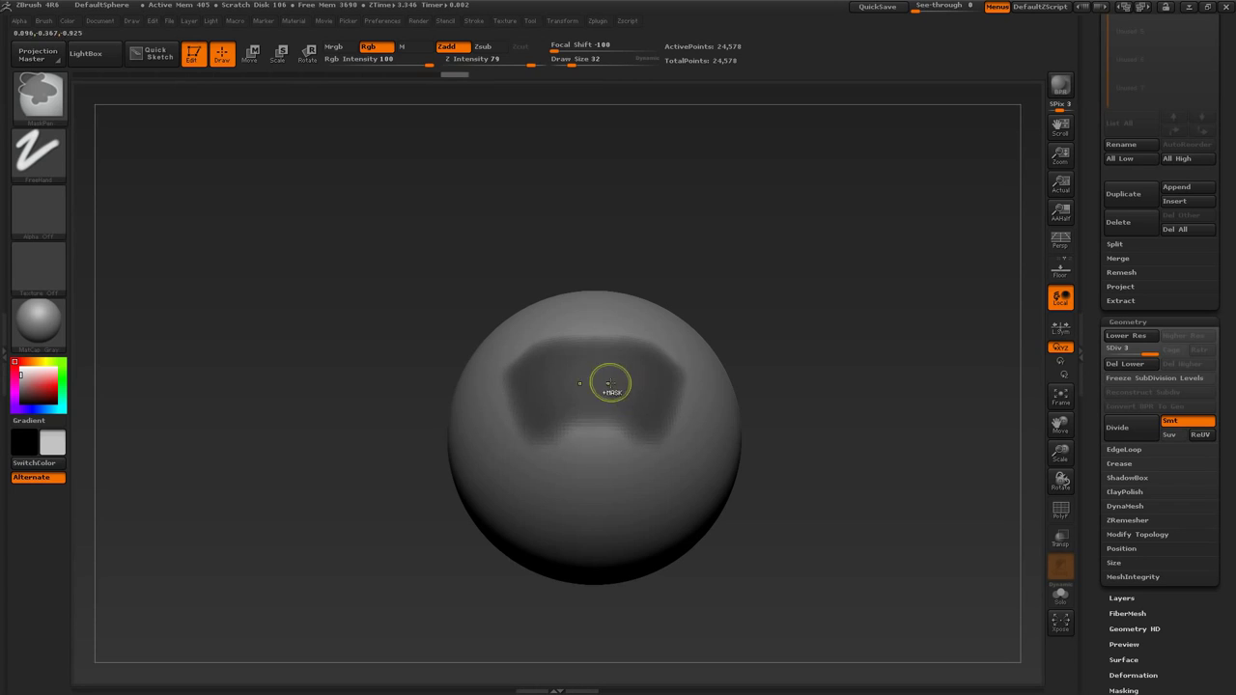
{"action": "key", "text": "ctrl+z"}
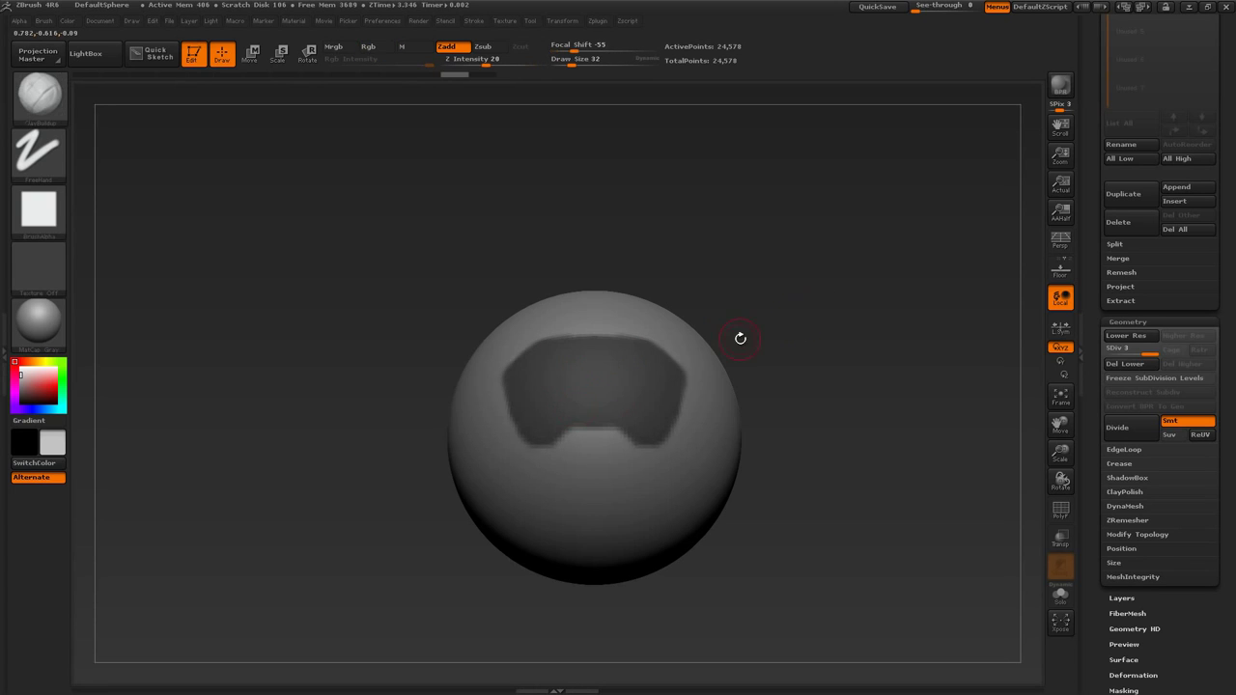
{"action": "key", "text": "ctrl+z"}
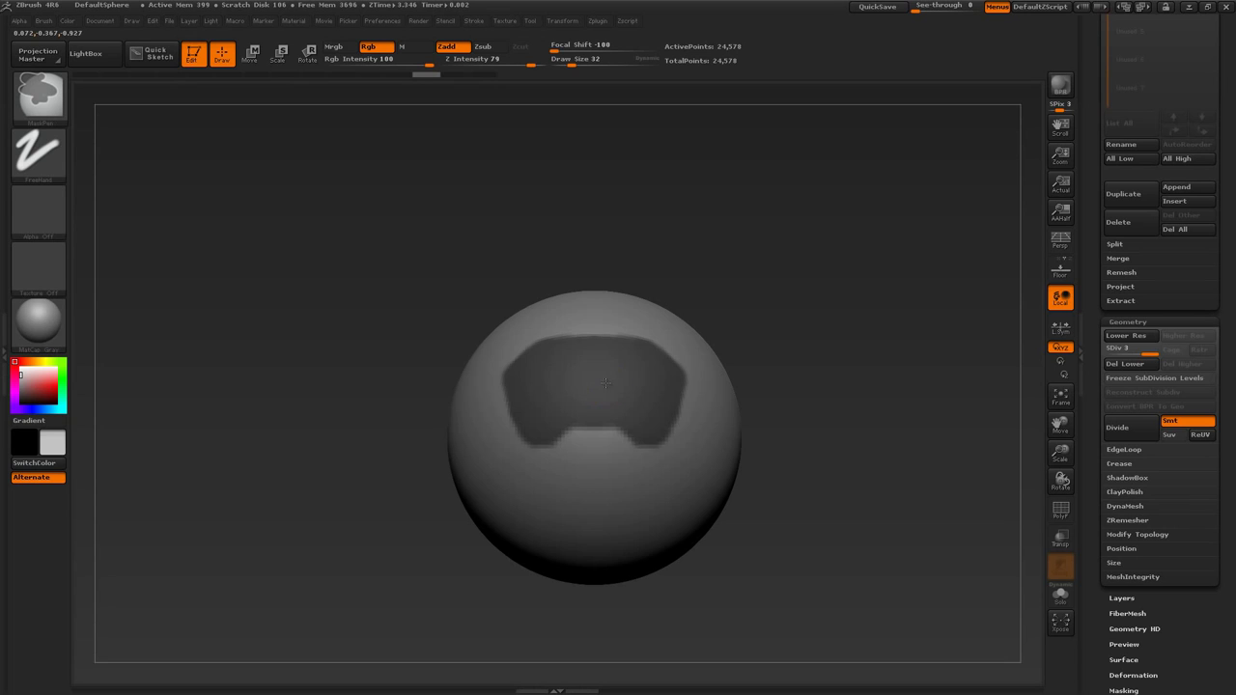
Sharpen the edges of the goggle-shaped mask
{"action": "left_click", "coordinate": [632, 445], "text": "ctrl+alt"}
{"action": "left_click", "coordinate": [611, 378], "text": "ctrl+alt"}
{"action": "left_click", "coordinate": [609, 383], "text": "ctrl+alt"}
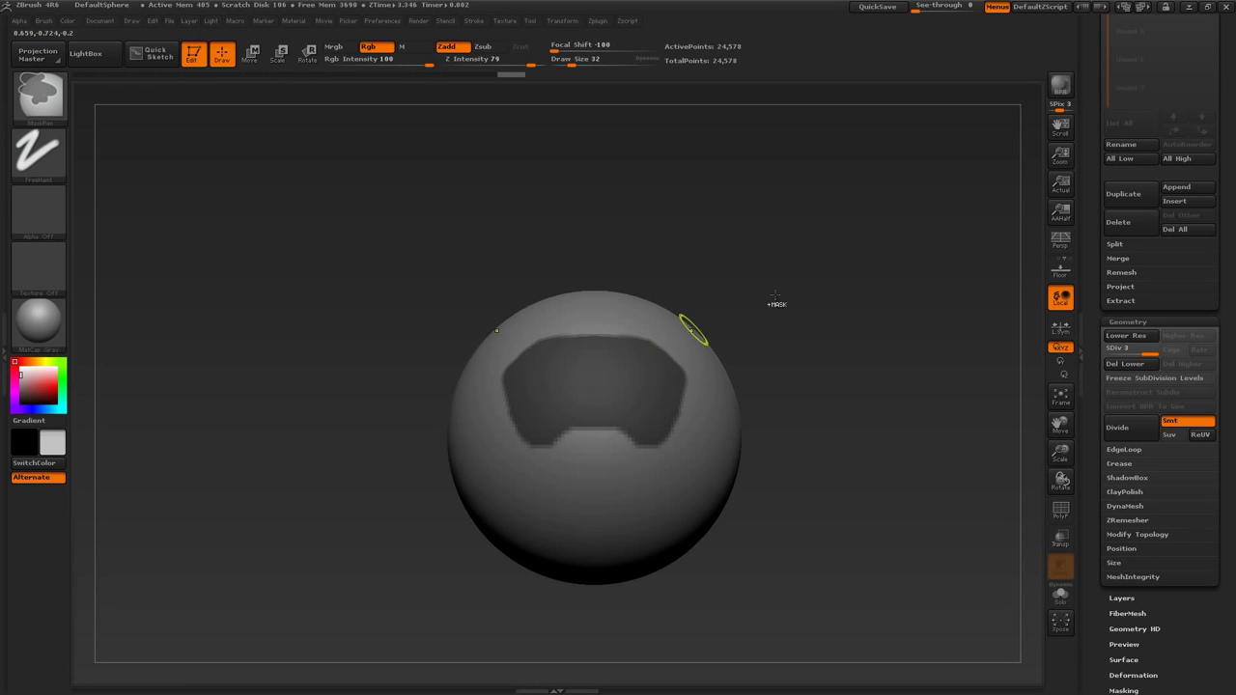
Expand the subtool Extract options, turn perspective back on and view the mask at an angle
{"action": "scroll", "coordinate": [1109, 275], "scroll_direction": "up", "scroll_amount": 5}
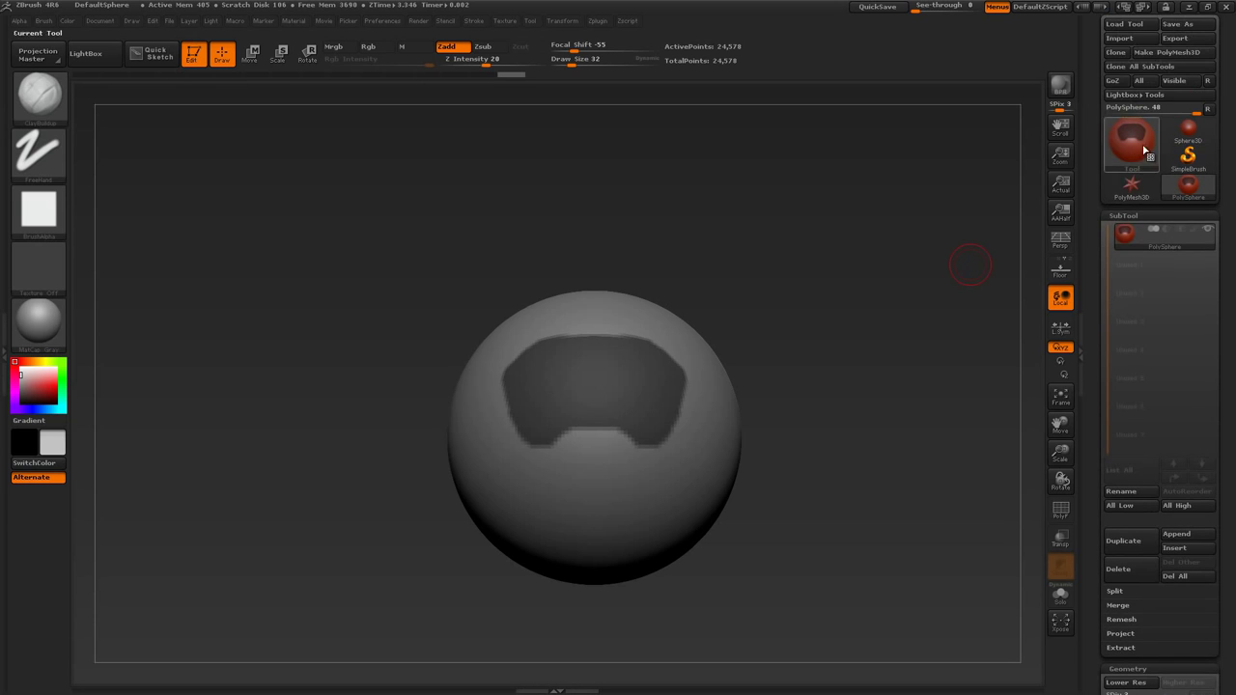
{"action": "left_click_drag", "start_coordinate": [1098, 376], "coordinate": [1099, 288]}
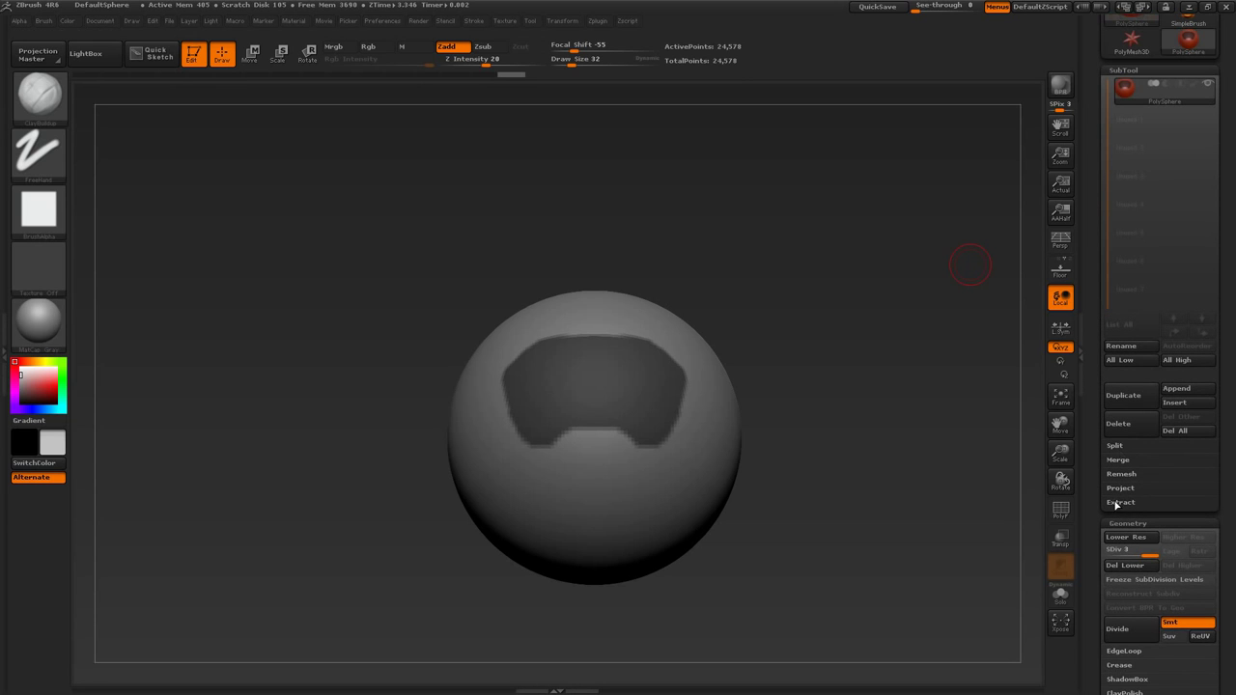
{"action": "left_click", "coordinate": [1126, 503], "text": "shift"}
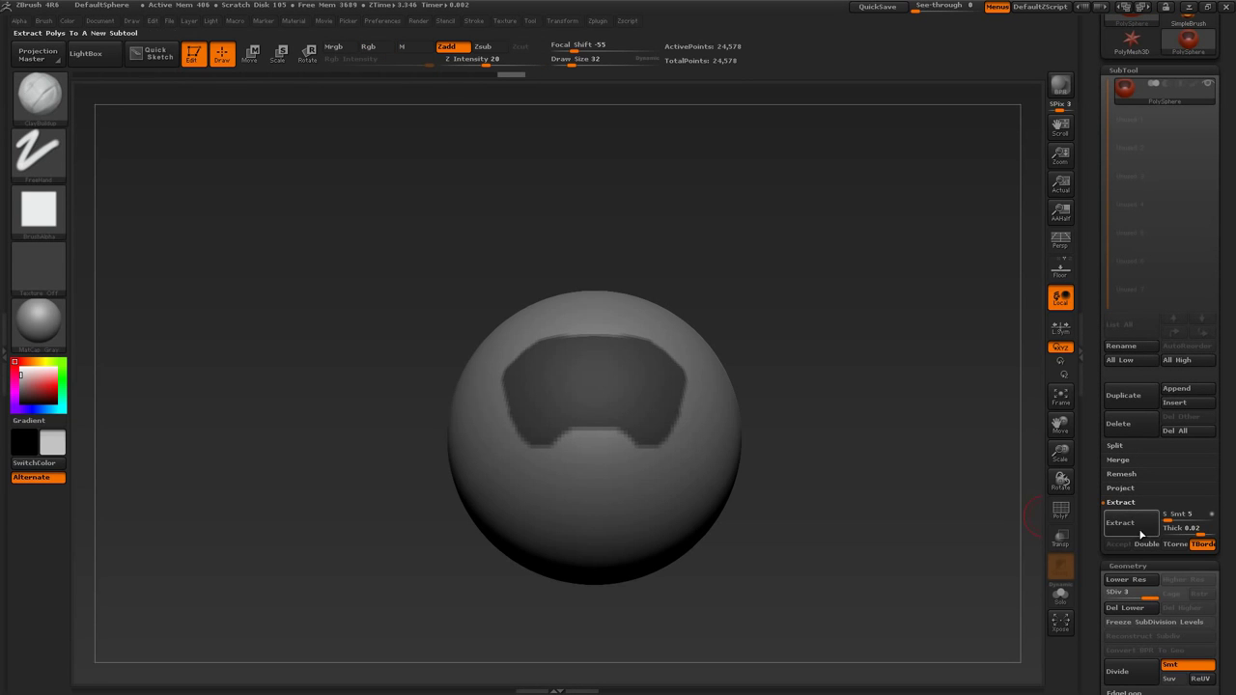
{"action": "left_click", "coordinate": [1060, 239]}
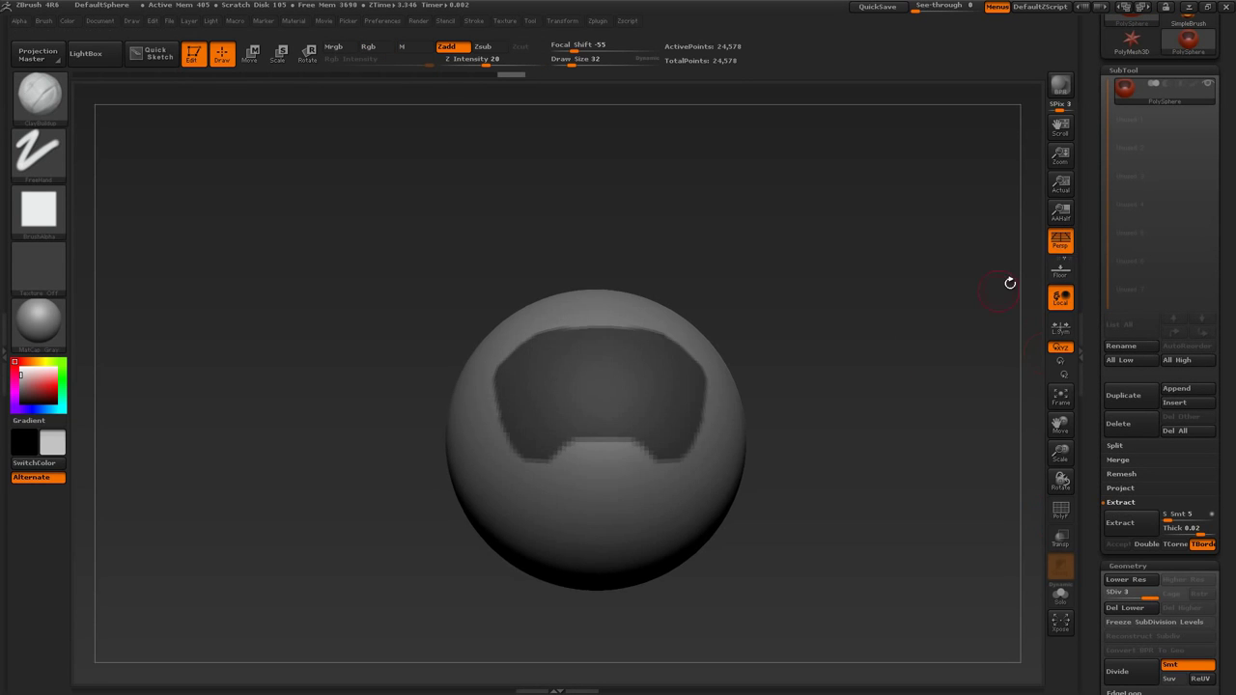
{"action": "left_click_drag", "start_coordinate": [1010, 281], "coordinate": [898, 395]}
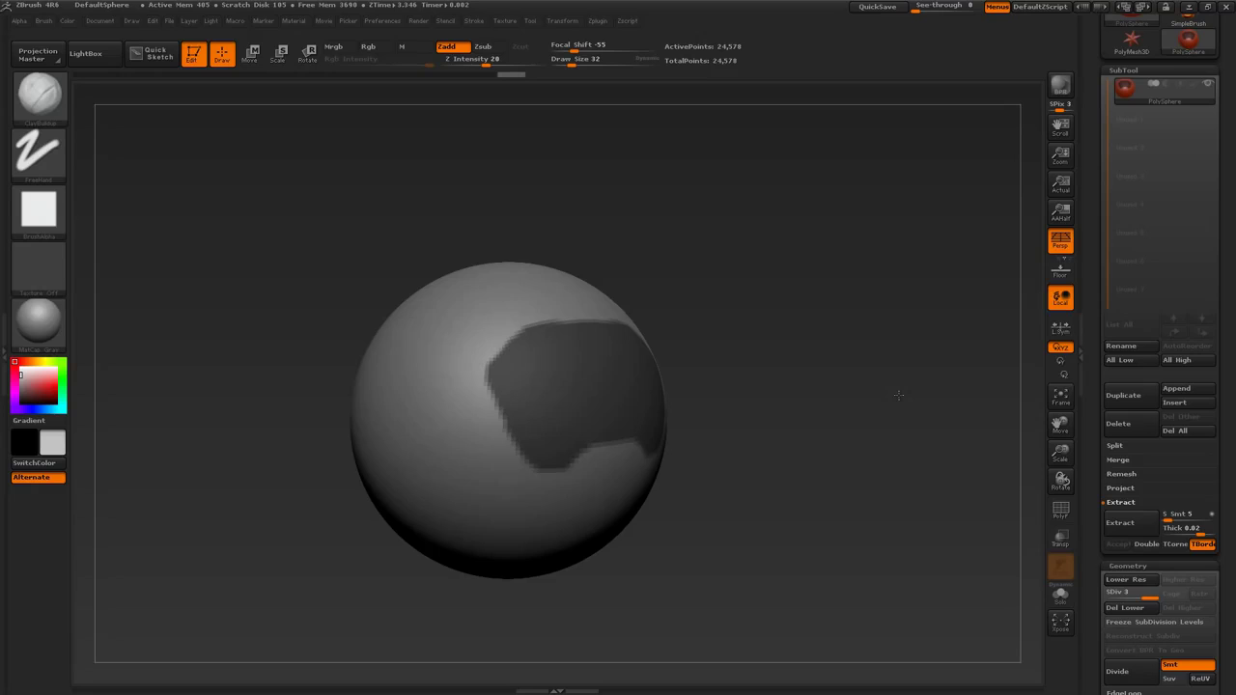
Preview the extraction of the masked area with the default settings
{"action": "left_click", "coordinate": [1113, 523]}
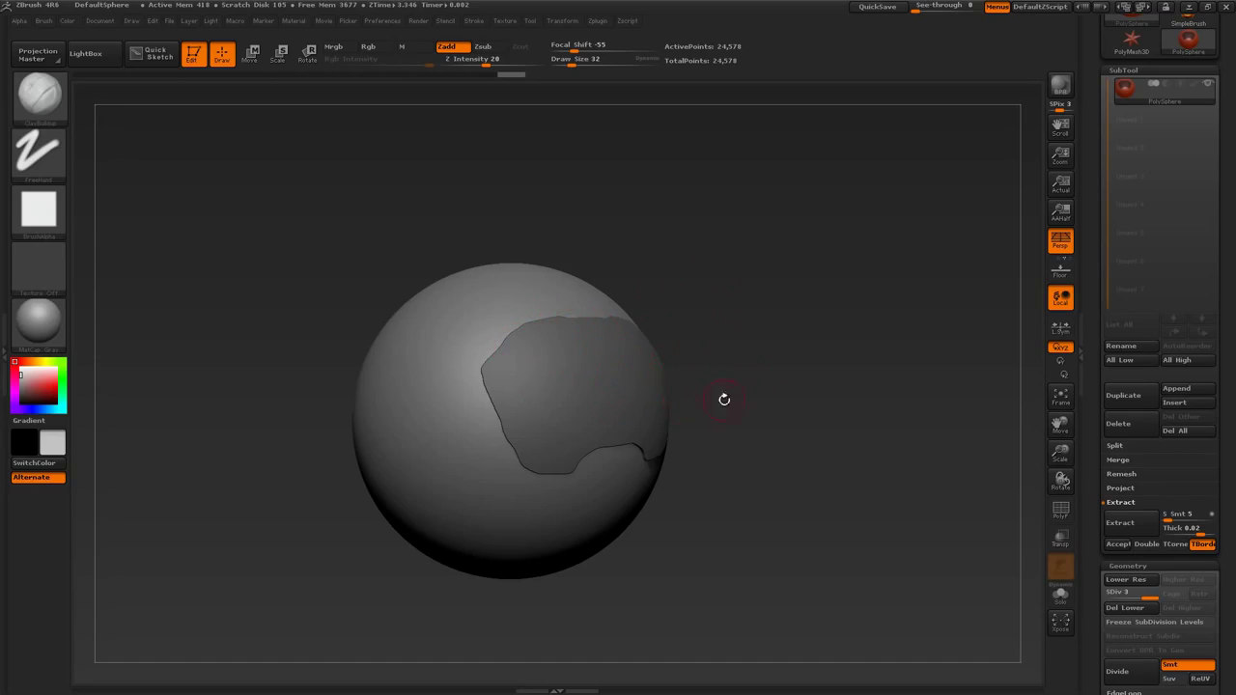
{"action": "mouse_move", "coordinate": [776, 408]}
{"action": "left_mouse_down"}
{"action": "mouse_move", "coordinate": [869, 410]}
{"action": "mouse_move", "coordinate": [790, 407]}
{"action": "left_mouse_up"}
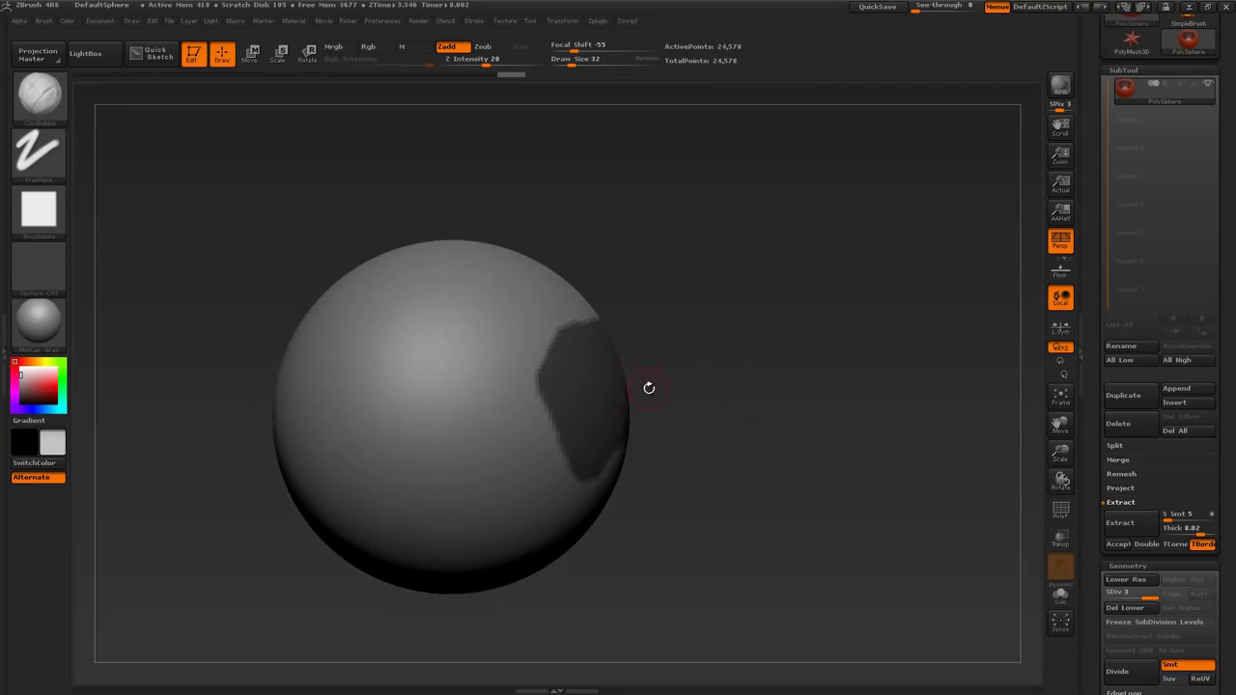
{"action": "left_click_drag", "start_coordinate": [736, 368], "coordinate": [907, 482]}
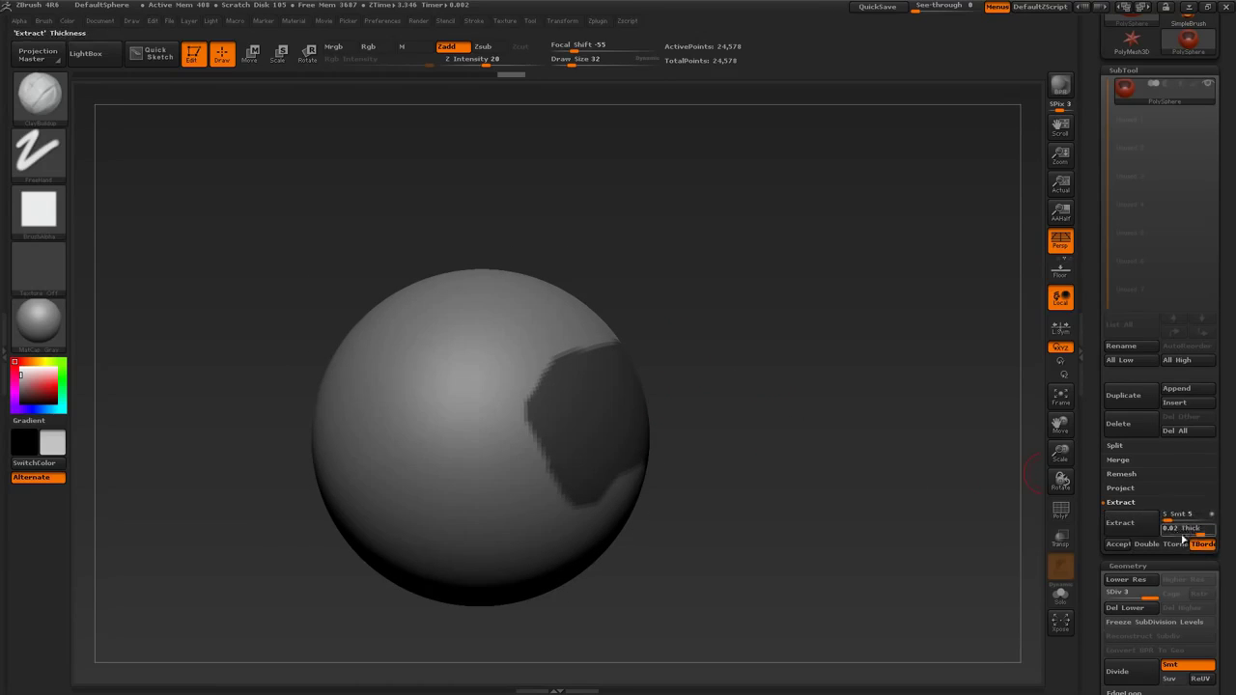
Try an extraction thickness of 0.05, and set it to 0.1, previewing the thicker shell from the side
{"action": "left_click", "coordinate": [1183, 530]}
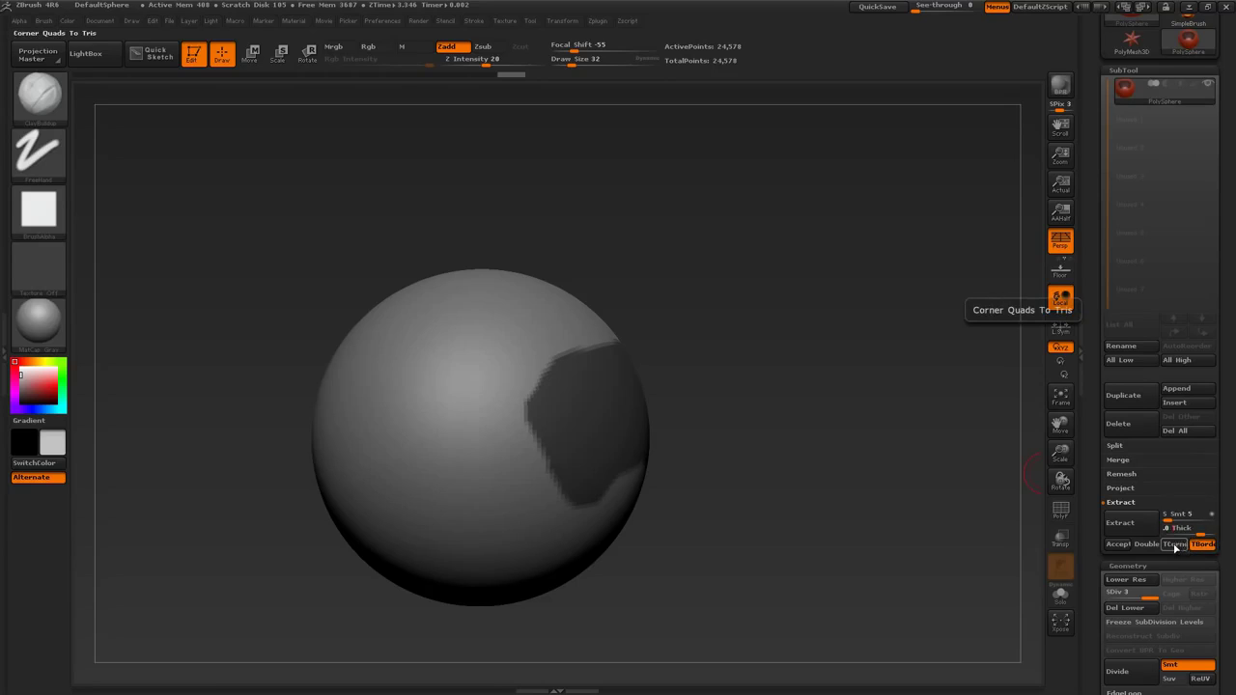
{"action": "left_click_drag", "start_coordinate": [841, 477], "coordinate": [854, 483]}
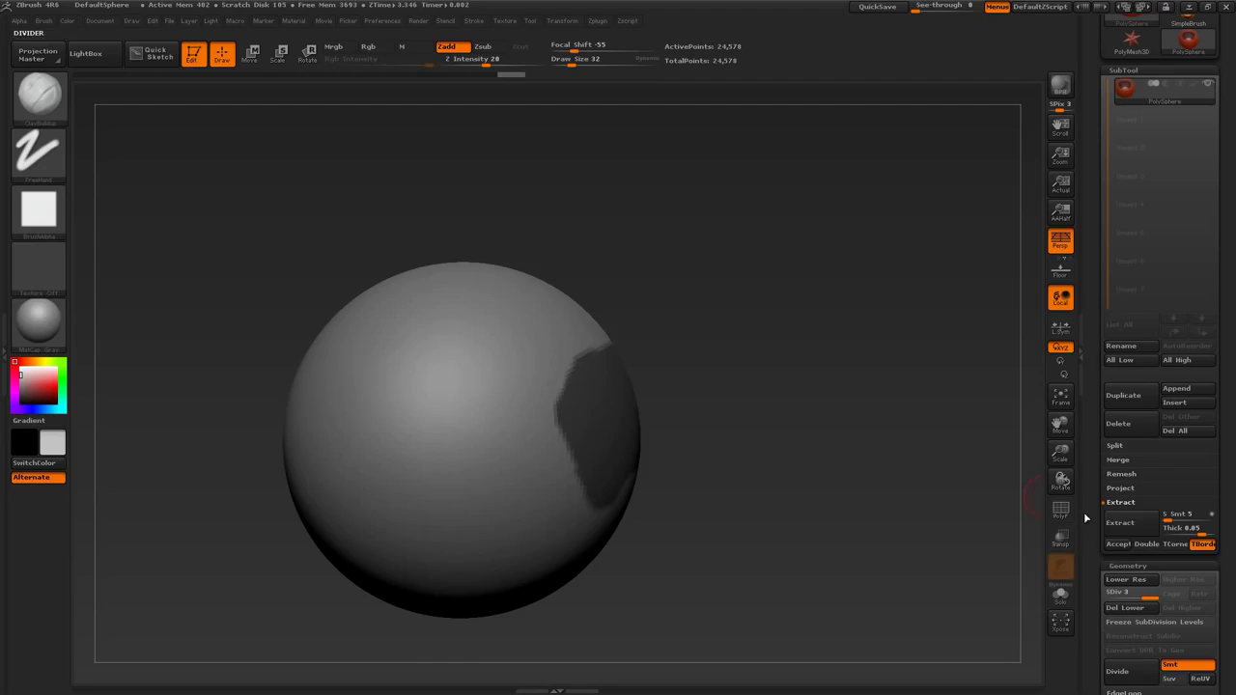
{"action": "left_click", "coordinate": [1131, 528]}
{"action": "mouse_move", "coordinate": [797, 430]}
{"action": "left_mouse_down"}
{"action": "mouse_move", "coordinate": [839, 436]}
{"action": "mouse_move", "coordinate": [812, 434]}
{"action": "left_mouse_up"}
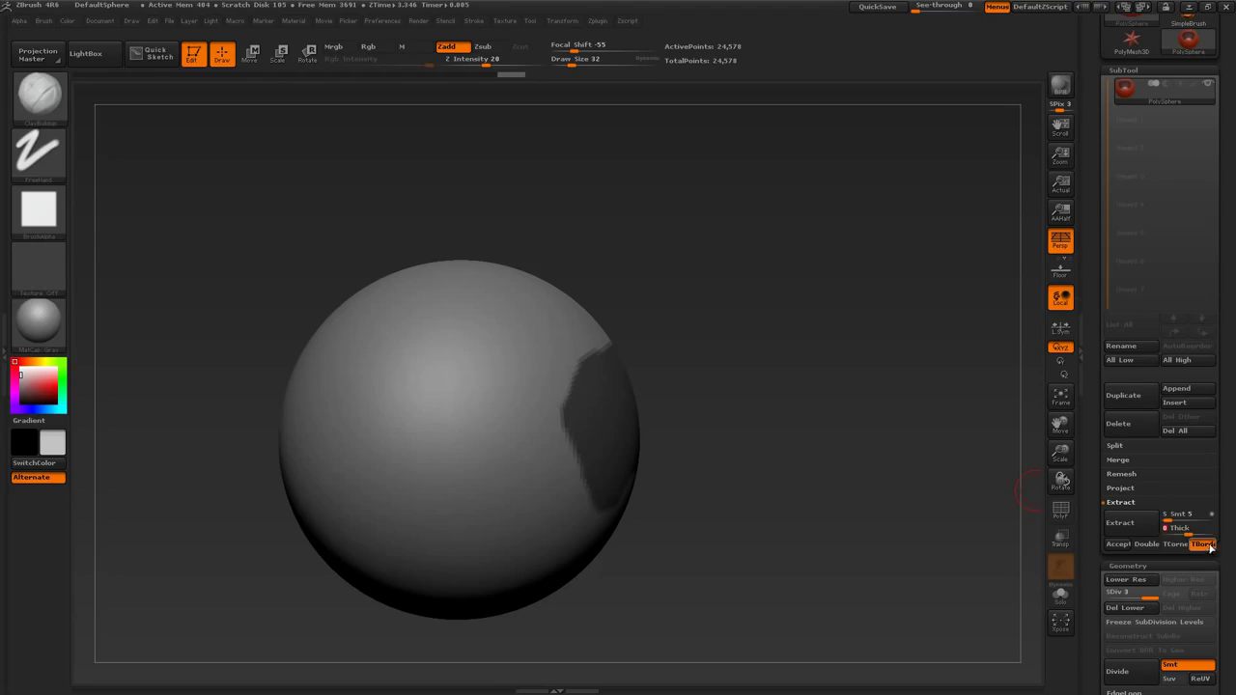
{"action": "left_click", "coordinate": [1150, 531]}
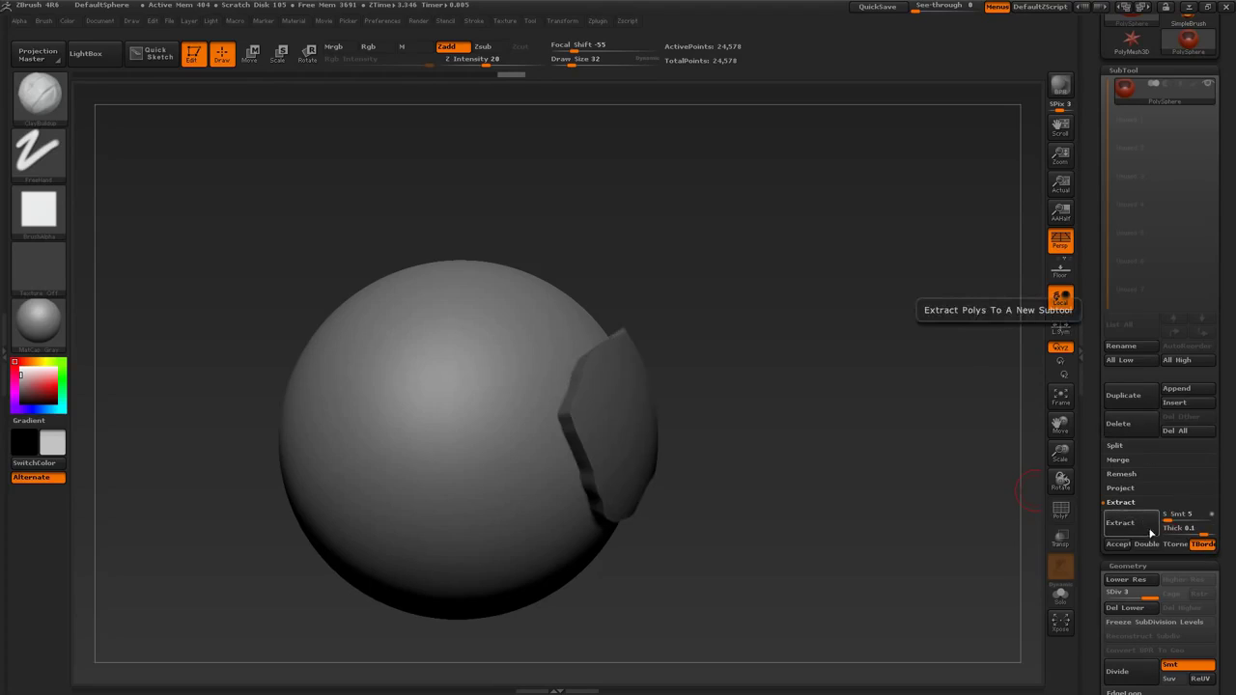
{"action": "left_click_drag", "start_coordinate": [939, 486], "coordinate": [902, 497]}
Set the extraction's surface smoothness to 50 and preview the smoothed shell
{"action": "left_click", "coordinate": [1188, 518]}
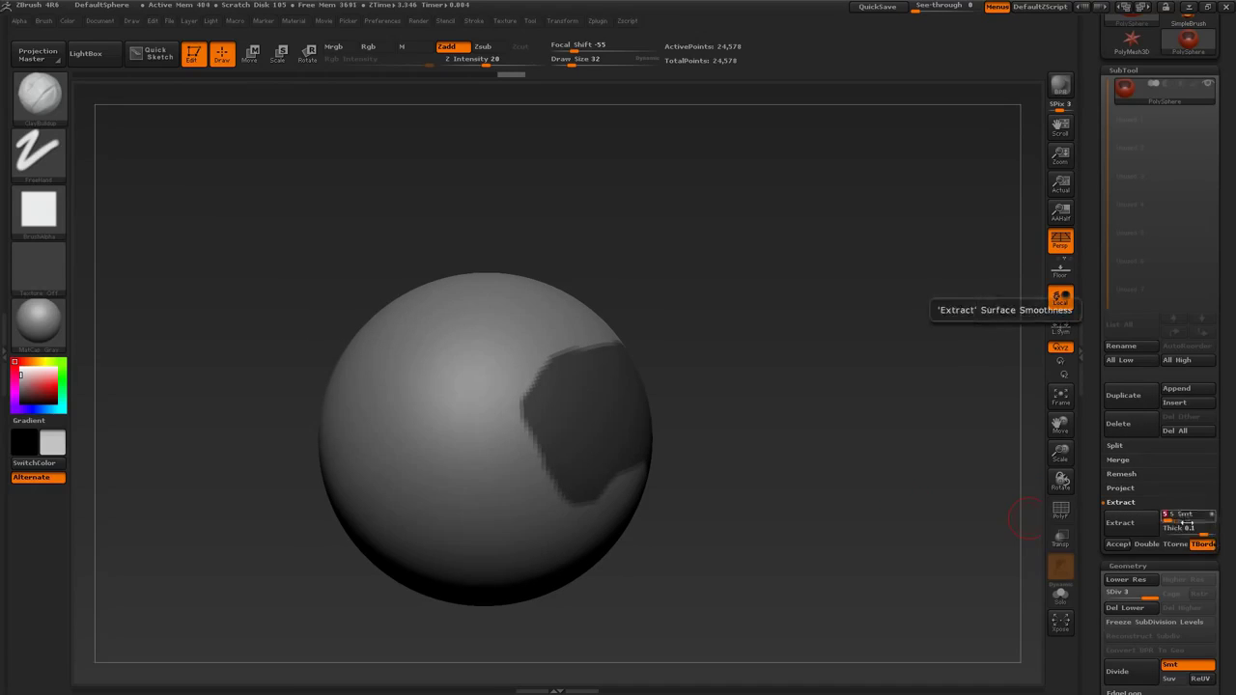
{"action": "type", "text": "50"}
{"action": "key", "text": "Return"}
{"action": "left_click_drag", "start_coordinate": [944, 505], "coordinate": [971, 505]}
{"action": "left_click", "coordinate": [1135, 528]}
{"action": "left_click_drag", "start_coordinate": [892, 500], "coordinate": [918, 509], "text": "shift"}
Extract the masked area with these settings and accept it as a new subtool
{"action": "left_click", "coordinate": [1132, 529]}
{"action": "left_click", "coordinate": [1120, 522]}
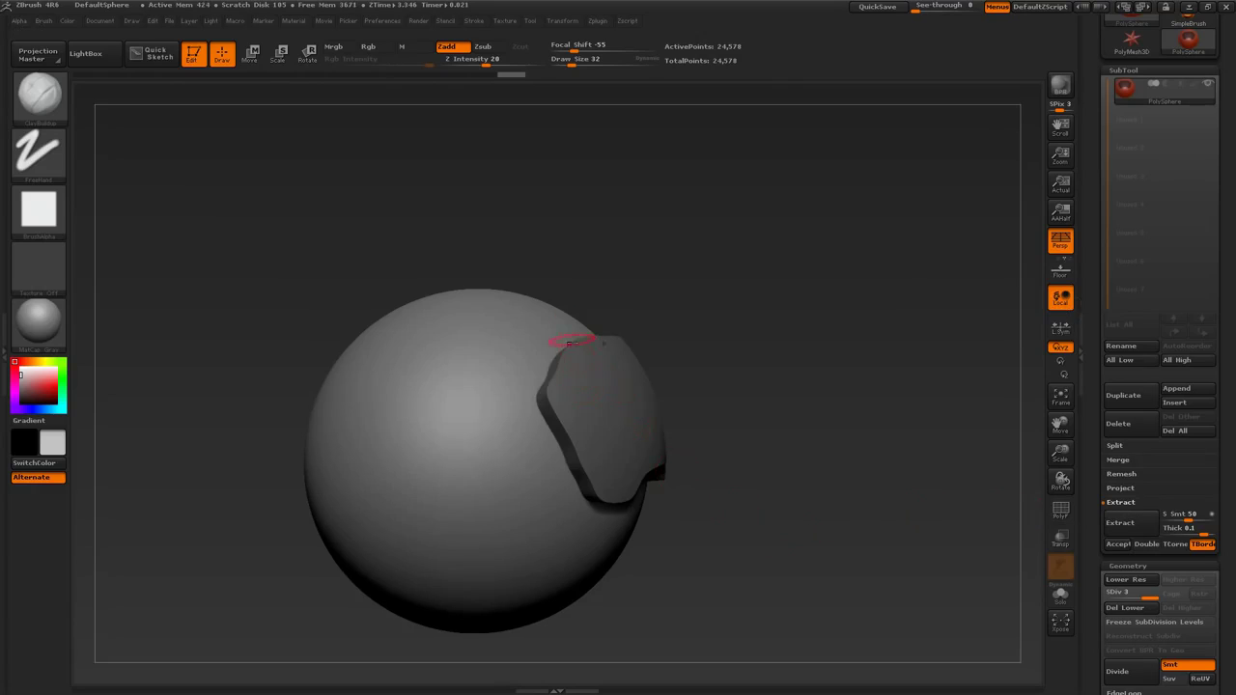
{"action": "left_click", "coordinate": [1118, 545]}
{"action": "mouse_move", "coordinate": [1122, 128]}
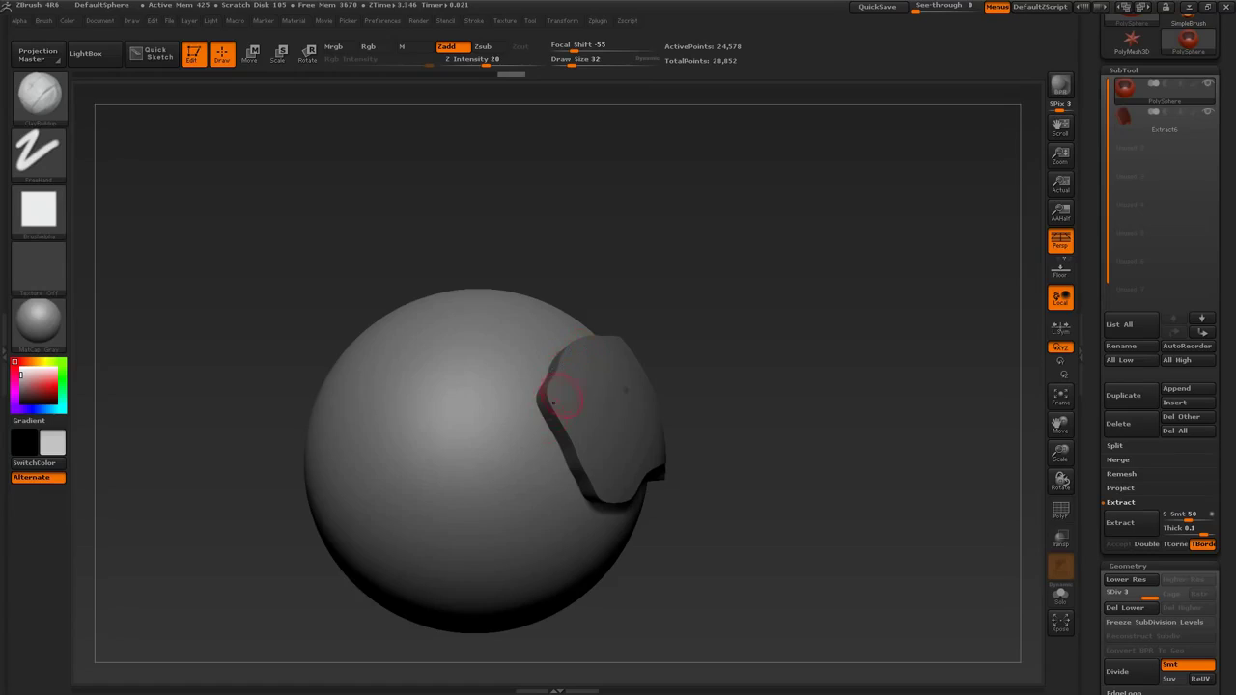
Hide the extracted subtool and clear the mask from the sphere
{"action": "left_click_drag", "start_coordinate": [853, 378], "coordinate": [1024, 256]}
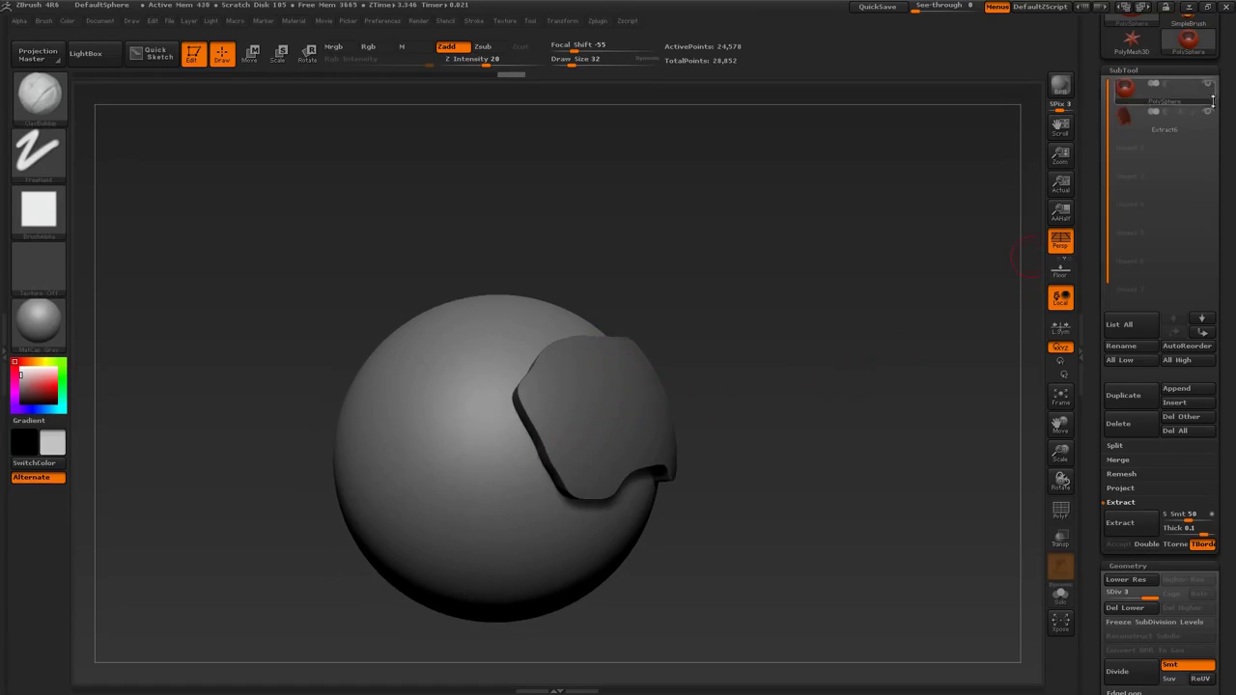
{"action": "left_click", "coordinate": [1209, 88]}
{"action": "left_click_drag", "start_coordinate": [874, 406], "coordinate": [806, 410]}
{"action": "left_click_drag", "start_coordinate": [838, 356], "coordinate": [803, 348], "text": "alt"}
{"action": "left_click_drag", "start_coordinate": [753, 279], "coordinate": [912, 492], "text": "ctrl"}
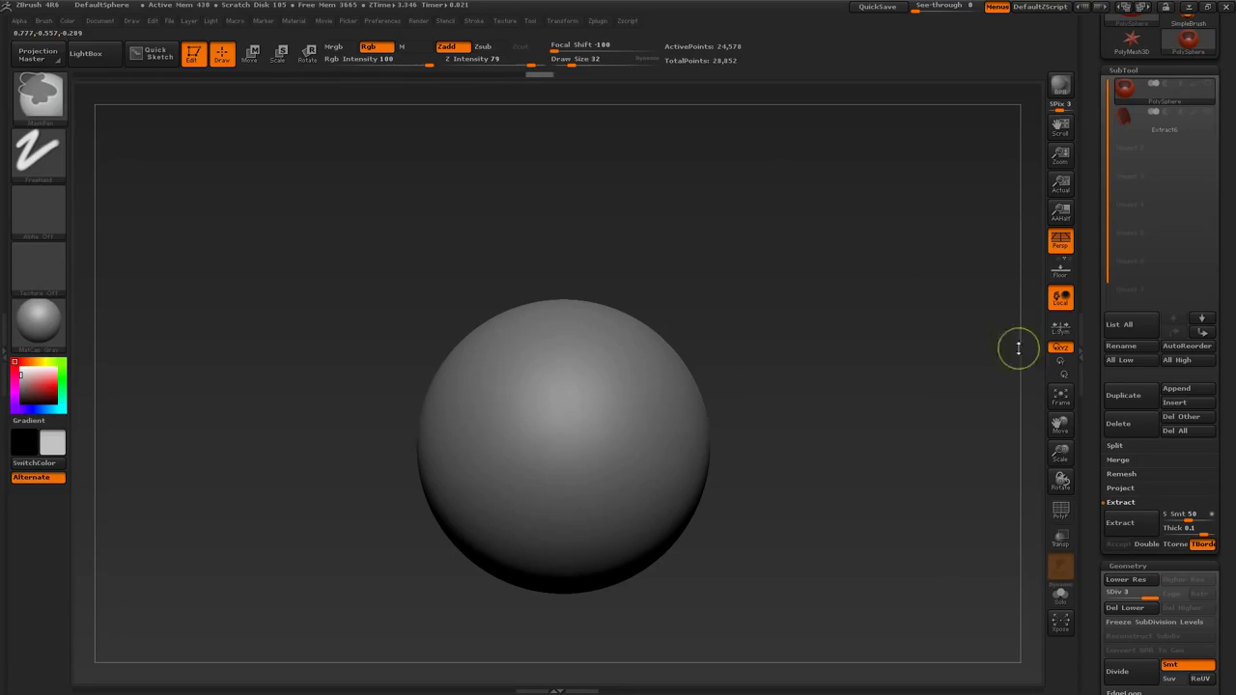
Show and select the extracted subtool, and clear its mask
{"action": "left_click", "coordinate": [1126, 126]}
{"action": "left_click", "coordinate": [1210, 116]}
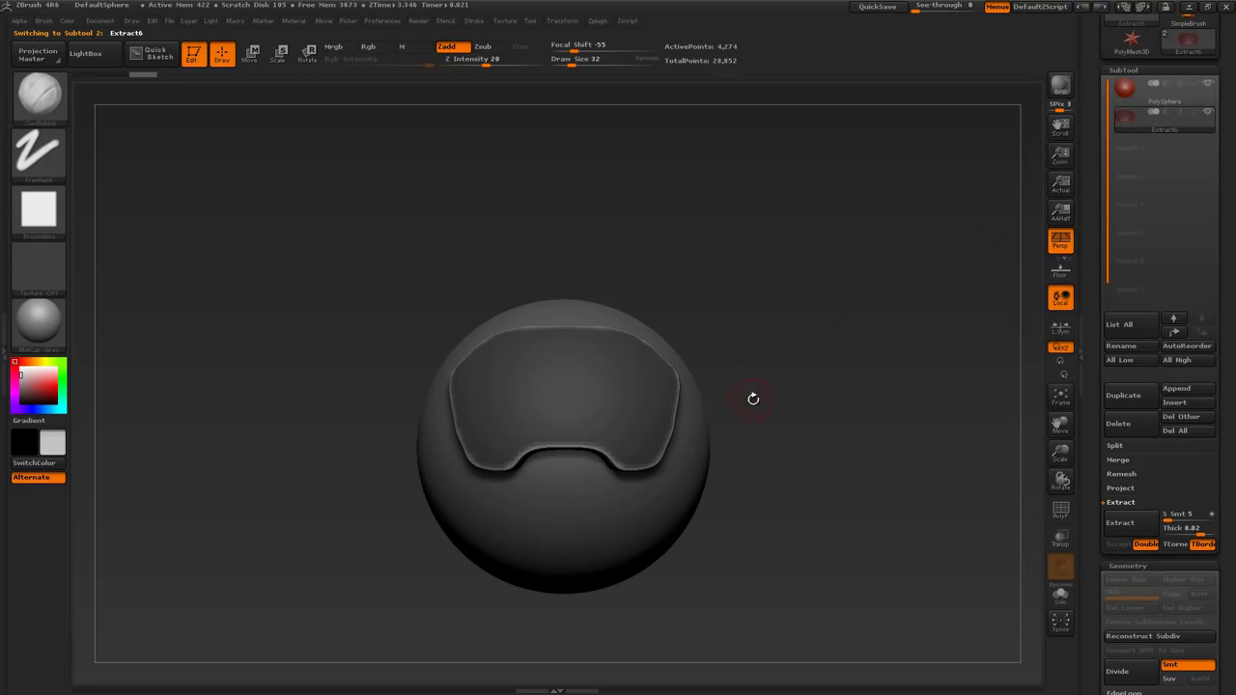
{"action": "left_click_drag", "start_coordinate": [784, 402], "coordinate": [805, 397], "text": "alt"}
{"action": "left_click_drag", "start_coordinate": [792, 327], "coordinate": [929, 463], "text": "ctrl"}
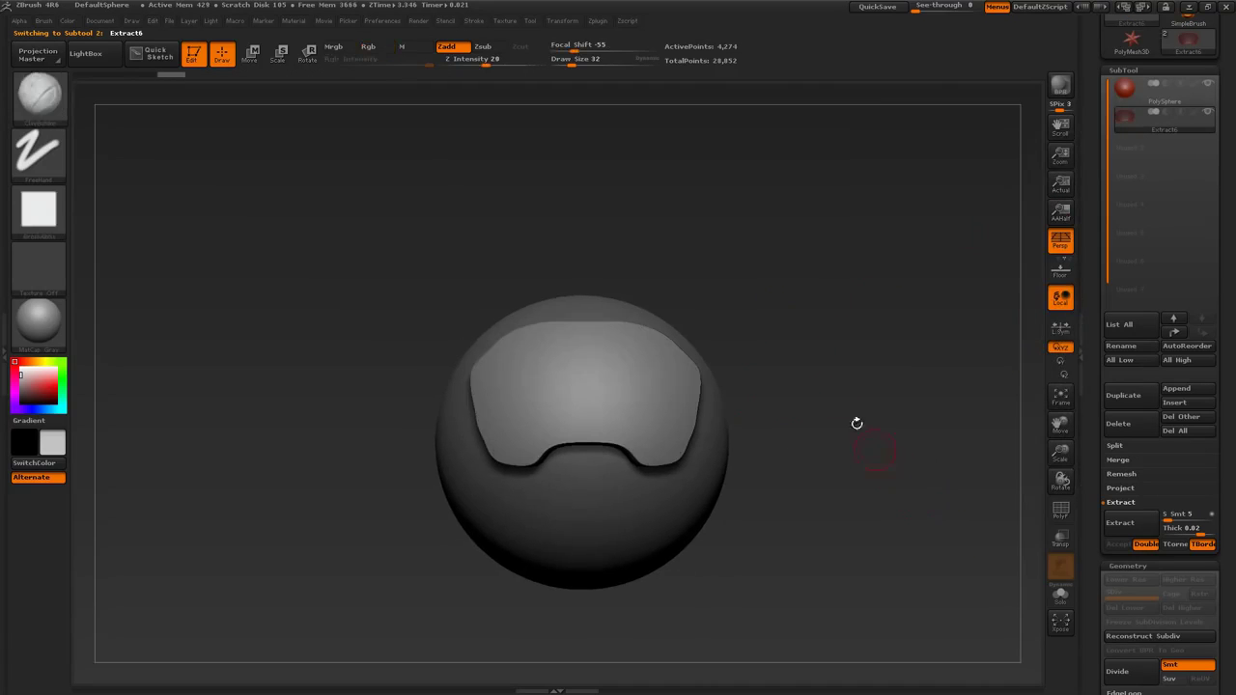
Switch the active subtool to PolySphere and back to the extracted piece, and check its wireframe from an angle
{"action": "key", "text": "n"}
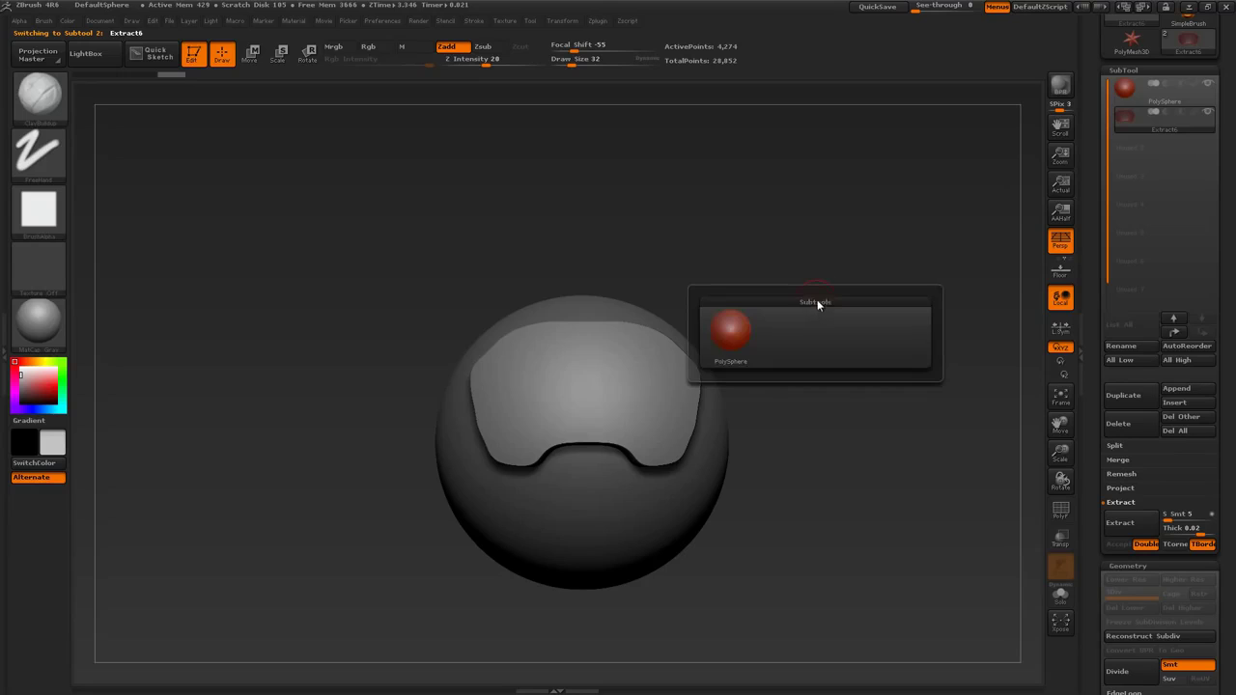
{"action": "left_click", "coordinate": [741, 337]}
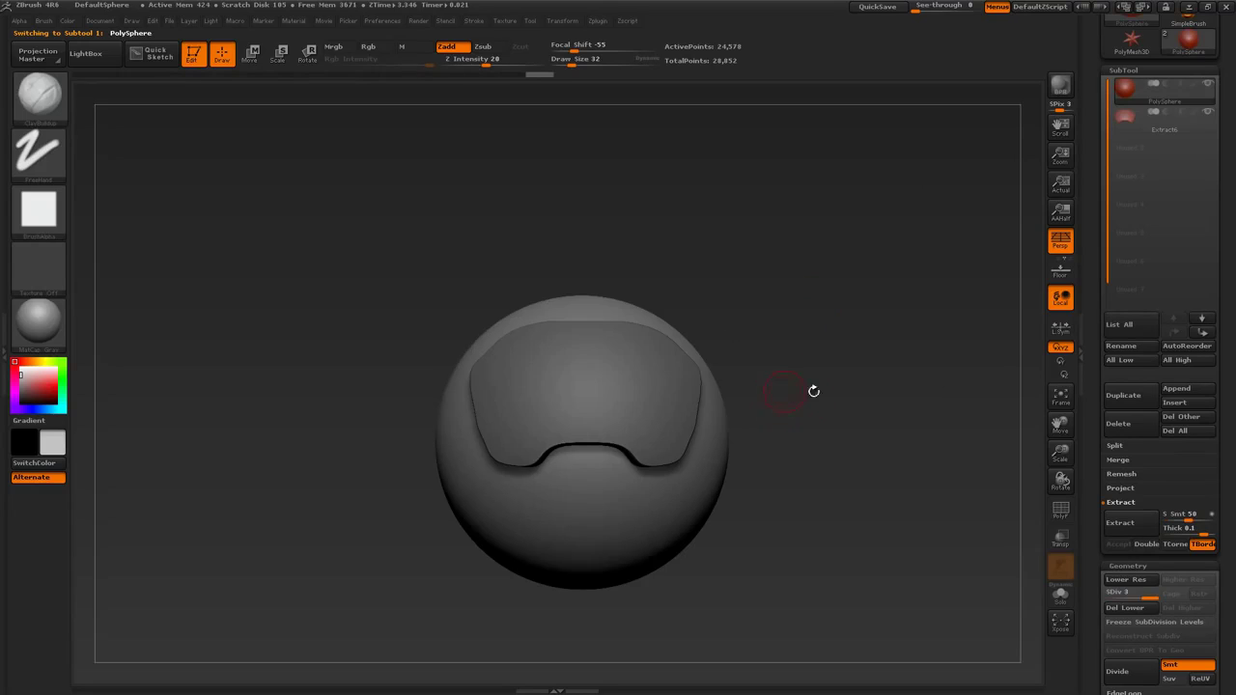
{"action": "key", "text": "n"}
{"action": "left_click", "coordinate": [723, 395]}
{"action": "left_click_drag", "start_coordinate": [770, 395], "coordinate": [875, 378]}
{"action": "key", "text": "shift+f"}
{"action": "key", "text": "shift+f"}
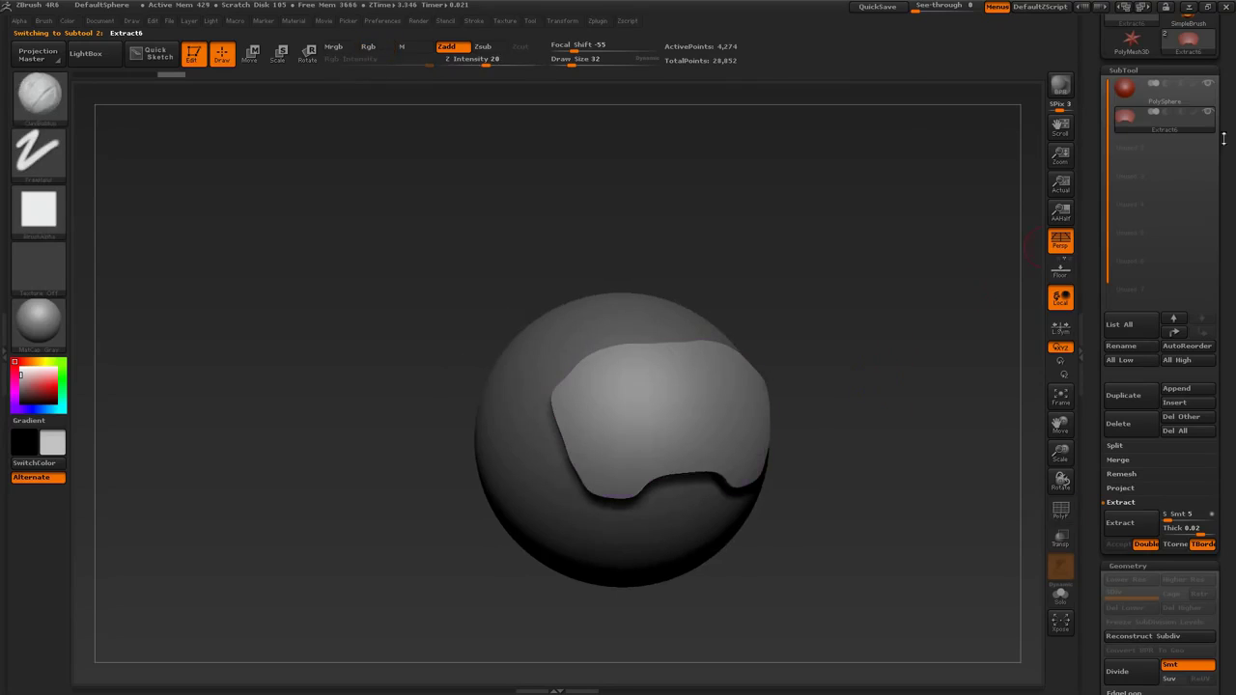
Hide the sphere so only the extracted piece shows, and set the draw size to 62
{"action": "left_click", "coordinate": [1211, 114]}
{"action": "left_click_drag", "start_coordinate": [899, 312], "coordinate": [876, 327]}
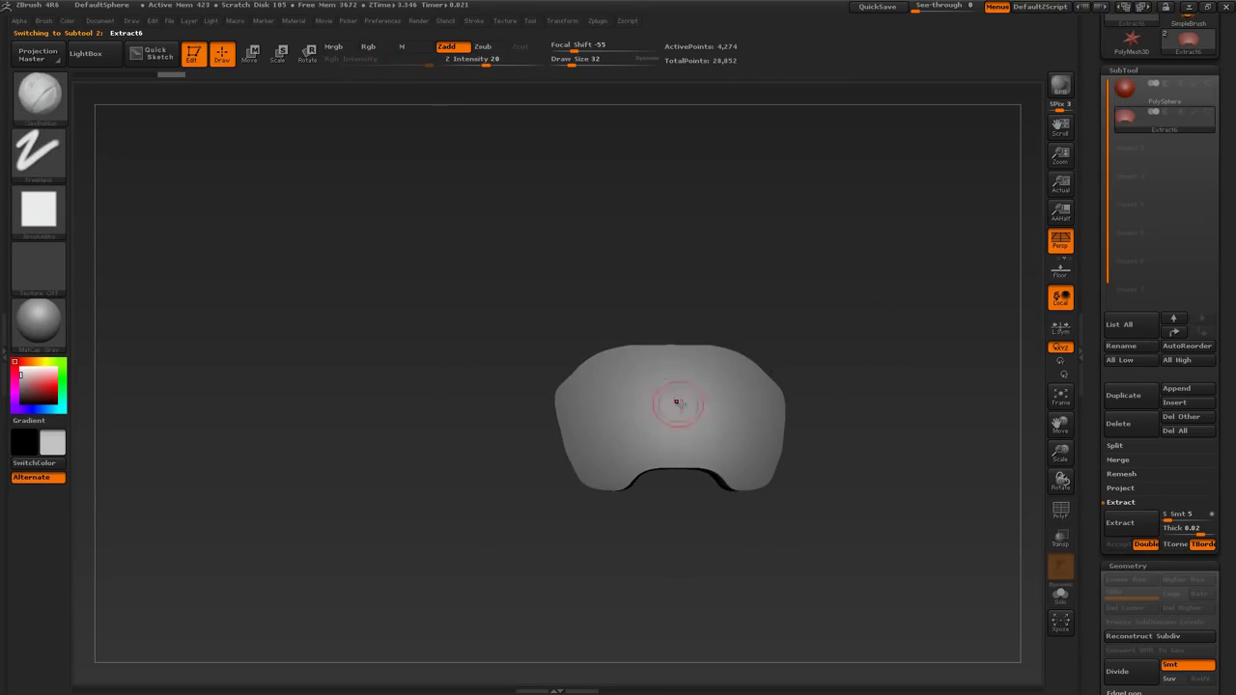
{"action": "key", "text": "s"}
{"action": "left_click_drag", "start_coordinate": [696, 412], "coordinate": [705, 412]}
{"action": "left_click_drag", "start_coordinate": [883, 396], "coordinate": [865, 403]}
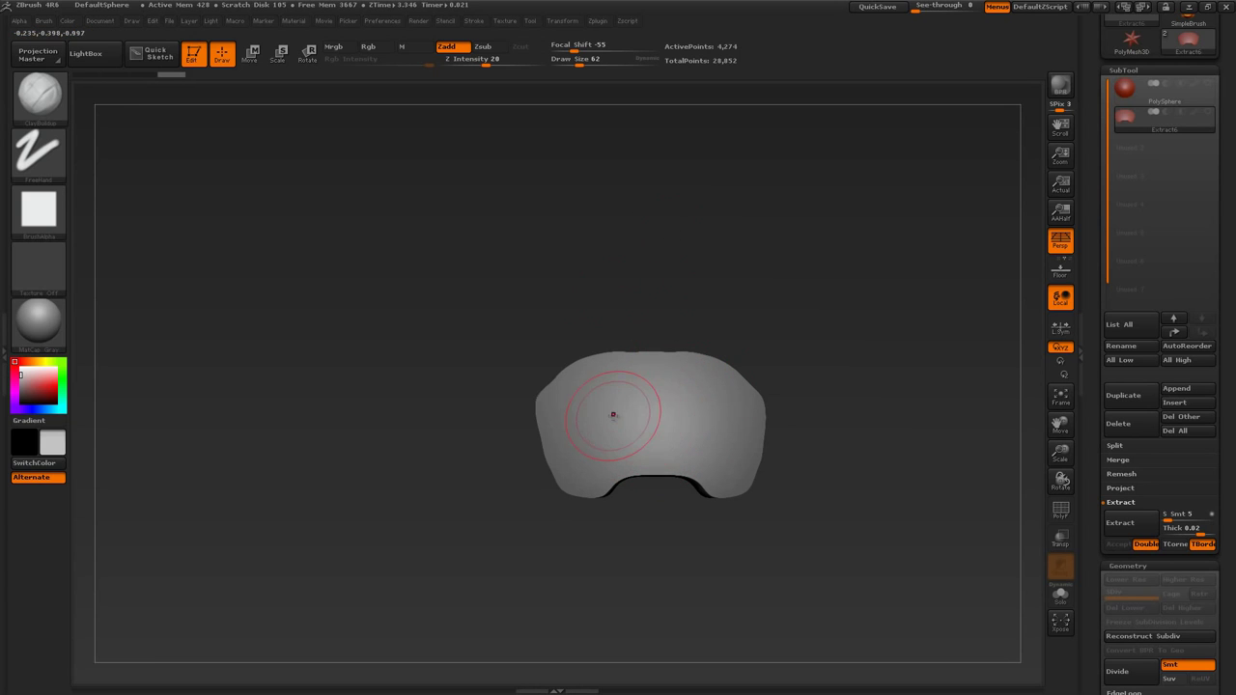
Try a clay stroke across the front of the extracted piece and undo it
{"action": "mouse_move", "coordinate": [612, 409]}
{"action": "left_mouse_down"}
{"action": "mouse_move", "coordinate": [589, 425]}
{"action": "mouse_move", "coordinate": [599, 449]}
{"action": "mouse_move", "coordinate": [691, 381]}
{"action": "left_mouse_up"}
{"action": "key", "text": "ctrl+z"}
{"action": "mouse_move", "coordinate": [874, 353]}
{"action": "left_mouse_down", "text": "alt"}
{"action": "mouse_move", "coordinate": [887, 303]}
{"action": "mouse_move", "coordinate": [862, 380]}
{"action": "mouse_move", "coordinate": [883, 351]}
{"action": "mouse_move", "coordinate": [872, 301]}
{"action": "left_mouse_up", "text": "alt"}
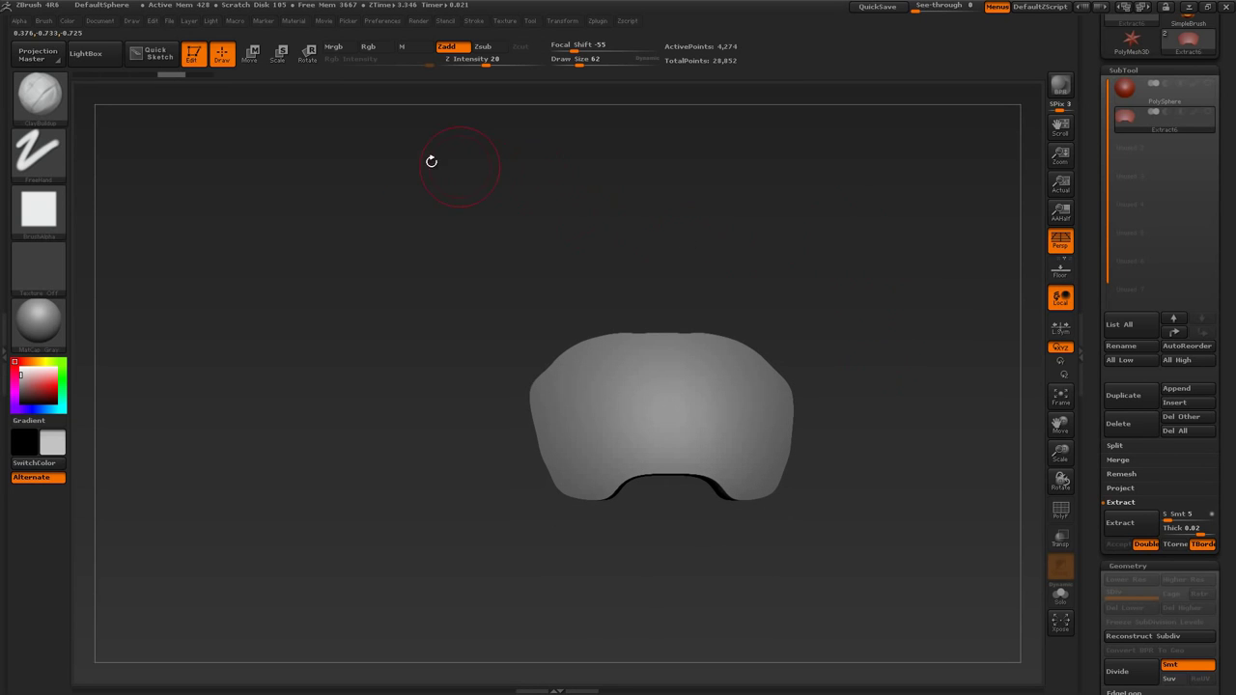
Isolate parts of the piece with rectangular selections and bring the whole piece back into view
{"action": "key", "text": "ctrl+shift"}
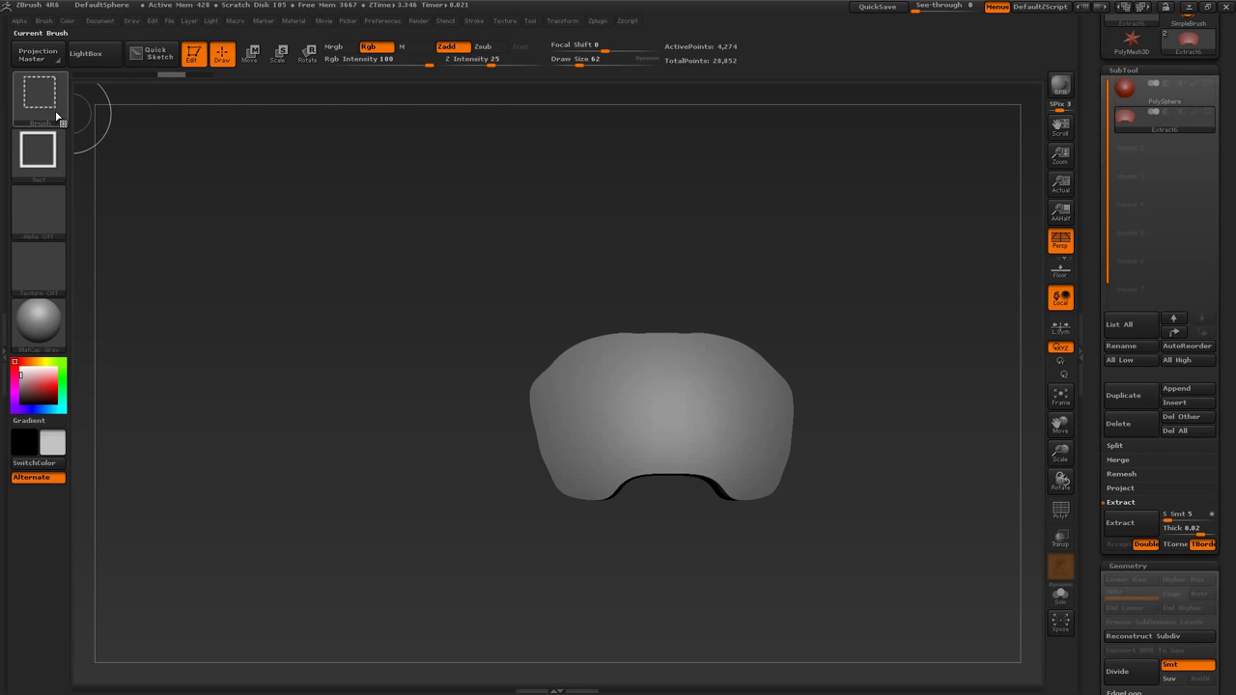
{"action": "mouse_move", "coordinate": [425, 248]}
{"action": "left_mouse_down", "text": "ctrl+shift"}
{"action": "mouse_move", "coordinate": [662, 513]}
{"action": "mouse_move", "coordinate": [669, 549]}
{"action": "left_mouse_up", "text": "ctrl+shift"}
{"action": "left_click", "coordinate": [857, 367], "text": "ctrl+shift"}
{"action": "left_click_drag", "start_coordinate": [609, 299], "coordinate": [687, 396], "text": "ctrl+shift"}
{"action": "left_click", "coordinate": [745, 406], "text": "ctrl+shift"}
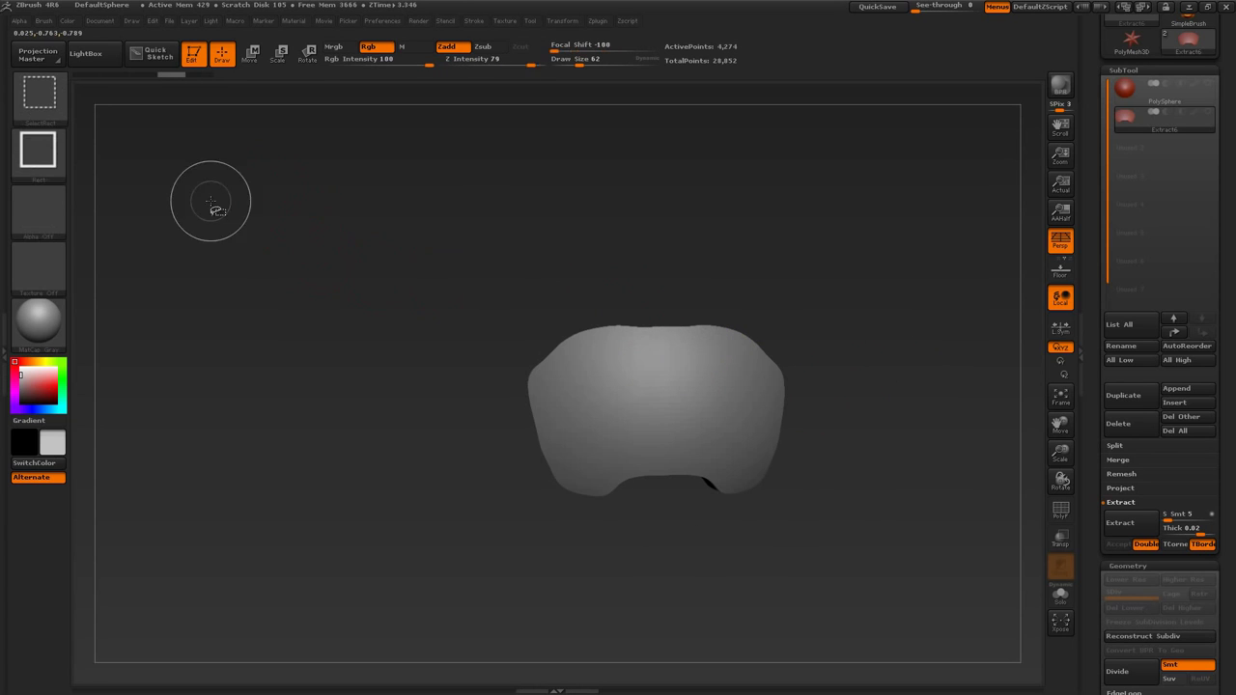
Choose the TrimCurve brush and slice off one upper corner of the piece with a straight diagonal cut
{"action": "left_click", "coordinate": [50, 113]}
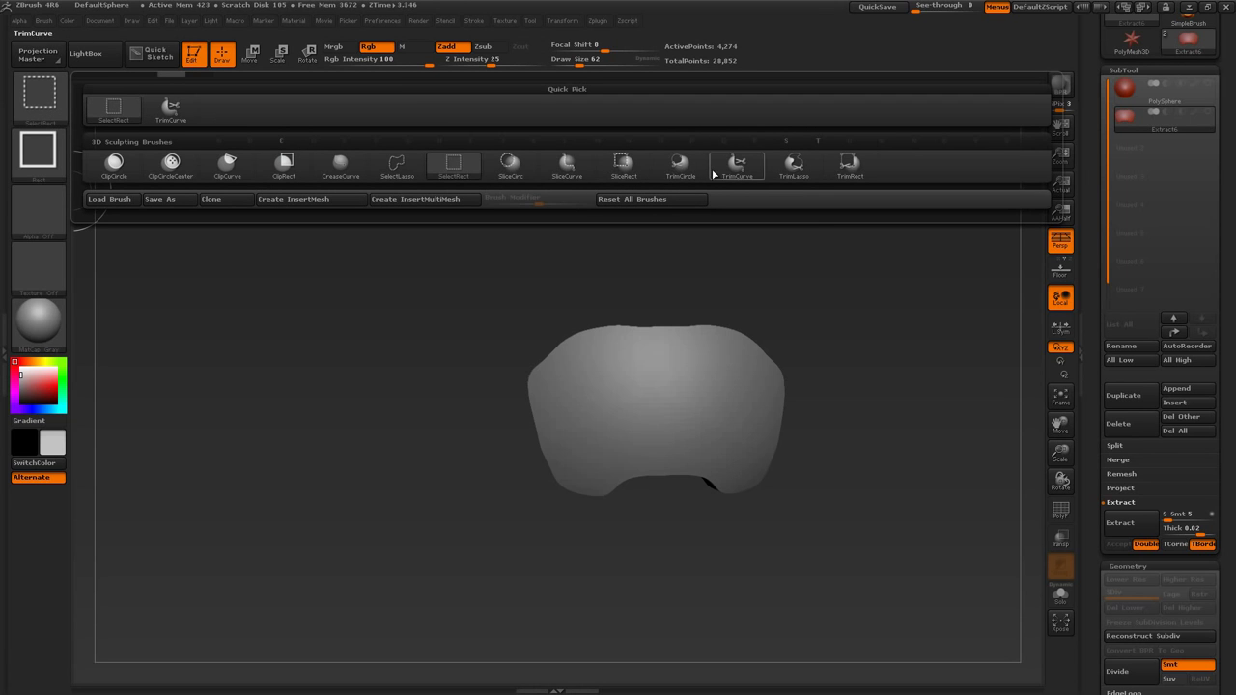
{"action": "mouse_move", "coordinate": [820, 172]}
{"action": "left_click", "coordinate": [749, 175]}
{"action": "mouse_move", "coordinate": [747, 275]}
{"action": "left_mouse_down"}
{"action": "mouse_move", "coordinate": [706, 279]}
{"action": "mouse_move", "coordinate": [709, 294]}
{"action": "mouse_move", "coordinate": [696, 269]}
{"action": "left_mouse_up"}
{"action": "mouse_move", "coordinate": [483, 409]}
{"action": "left_mouse_down", "text": "ctrl+shift"}
{"action": "mouse_move", "coordinate": [654, 263]}
{"action": "mouse_move", "coordinate": [547, 359]}
{"action": "mouse_move", "coordinate": [649, 278]}
{"action": "mouse_move", "coordinate": [589, 326]}
{"action": "mouse_move", "coordinate": [640, 334]}
{"action": "mouse_move", "coordinate": [637, 287]}
{"action": "mouse_move", "coordinate": [545, 345]}
{"action": "mouse_move", "coordinate": [665, 269]}
{"action": "mouse_move", "coordinate": [679, 241]}
{"action": "mouse_move", "coordinate": [768, 213]}
{"action": "left_mouse_up", "text": "ctrl+shift"}
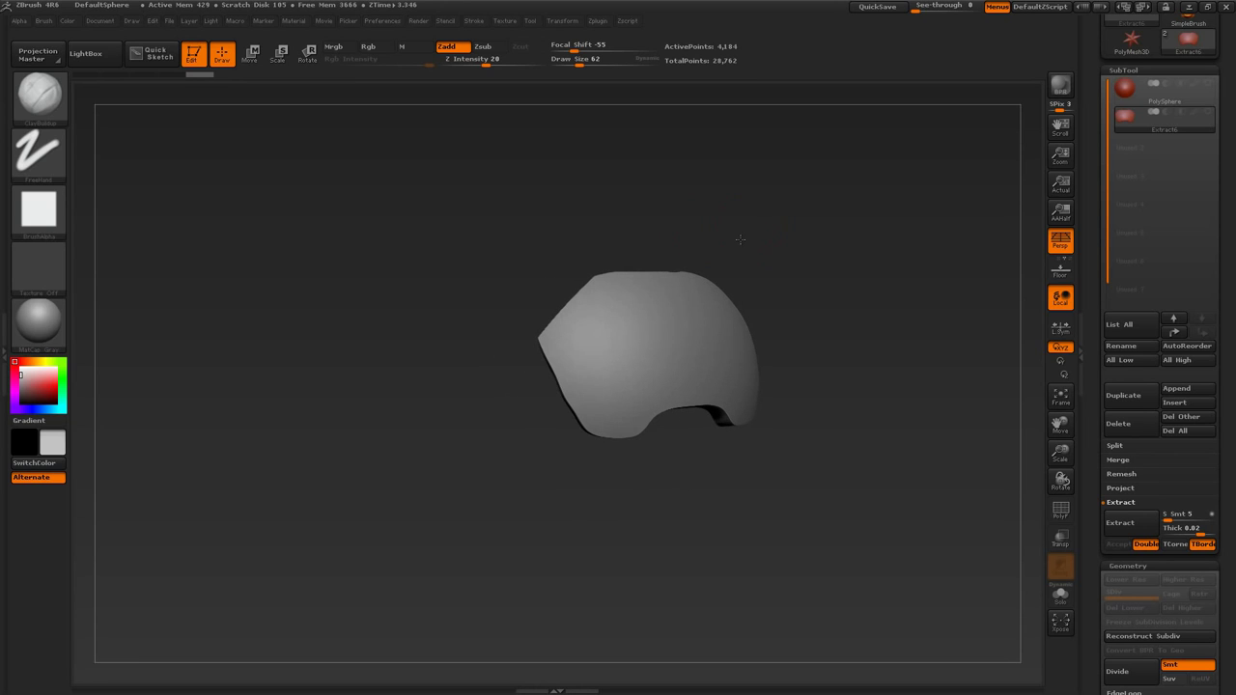
Trim the same side of the piece straight, and cut off its rounded lower corner with TrimCurve
{"action": "left_click_drag", "start_coordinate": [614, 459], "coordinate": [525, 297], "text": "ctrl+shift"}
{"action": "left_click_drag", "start_coordinate": [680, 467], "coordinate": [537, 412]}
{"action": "left_click_drag", "start_coordinate": [646, 416], "coordinate": [551, 422], "text": "ctrl+shift"}
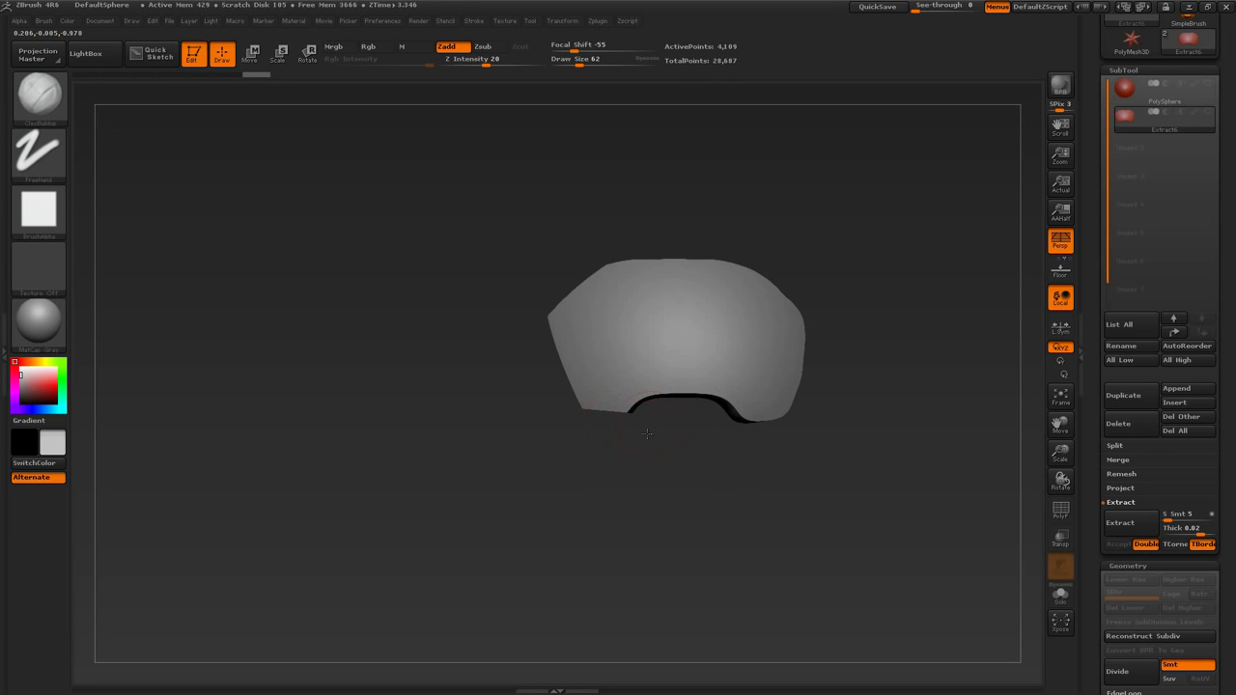
Try further TrimCurve cuts around the nose notch of the piece
{"action": "left_click_drag", "start_coordinate": [647, 433], "coordinate": [607, 442]}
{"action": "left_click_drag", "start_coordinate": [642, 387], "coordinate": [646, 385], "text": "ctrl+shift"}
{"action": "left_click_drag", "start_coordinate": [725, 437], "coordinate": [751, 434]}
{"action": "mouse_move", "coordinate": [660, 387]}
{"action": "left_mouse_down", "text": "ctrl+shift"}
{"action": "mouse_move", "coordinate": [636, 391]}
{"action": "mouse_move", "coordinate": [630, 408]}
{"action": "left_mouse_up", "text": "ctrl+shift"}
{"action": "left_click_drag", "start_coordinate": [651, 450], "coordinate": [676, 464]}
{"action": "mouse_move", "coordinate": [839, 343]}
{"action": "left_mouse_down"}
{"action": "mouse_move", "coordinate": [859, 343]}
{"action": "mouse_move", "coordinate": [864, 326]}
{"action": "mouse_move", "coordinate": [850, 326]}
{"action": "mouse_move", "coordinate": [874, 363]}
{"action": "mouse_move", "coordinate": [820, 332]}
{"action": "mouse_move", "coordinate": [767, 409]}
{"action": "left_mouse_up"}
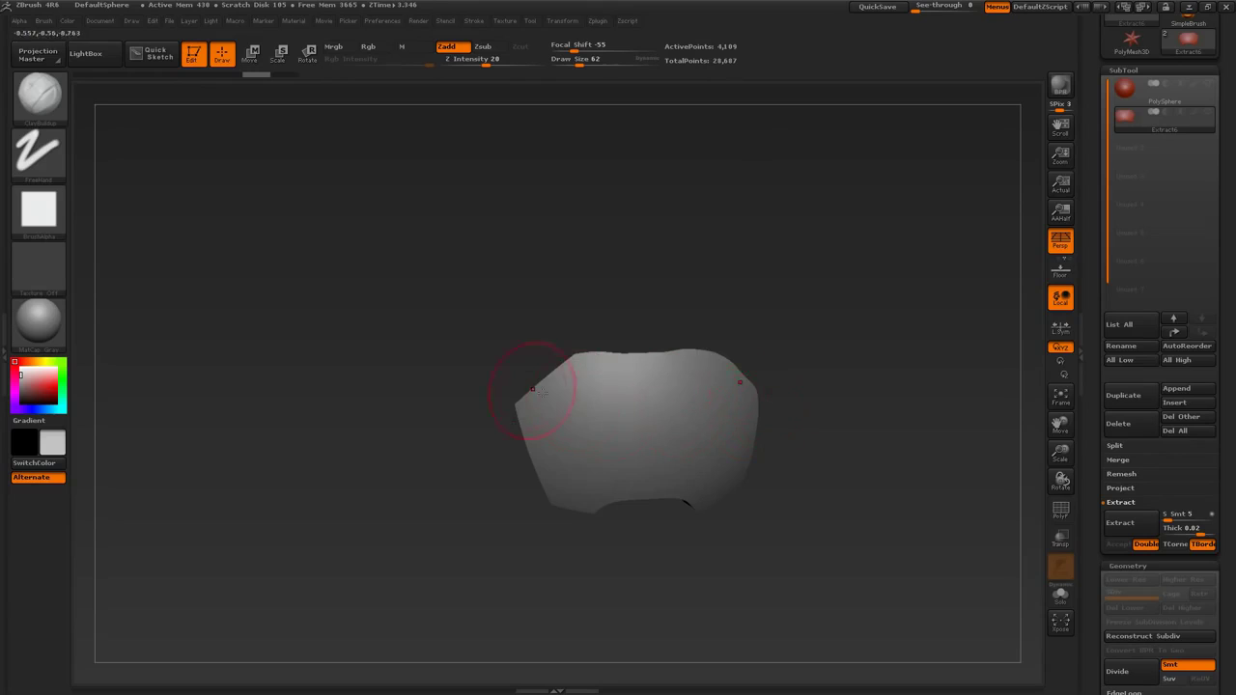
Apply Mirror And Weld from the Modify Topology options to make the trimmed piece symmetrical
{"action": "left_click_drag", "start_coordinate": [1087, 438], "coordinate": [1083, 318]}
{"action": "left_click", "coordinate": [1132, 413]}
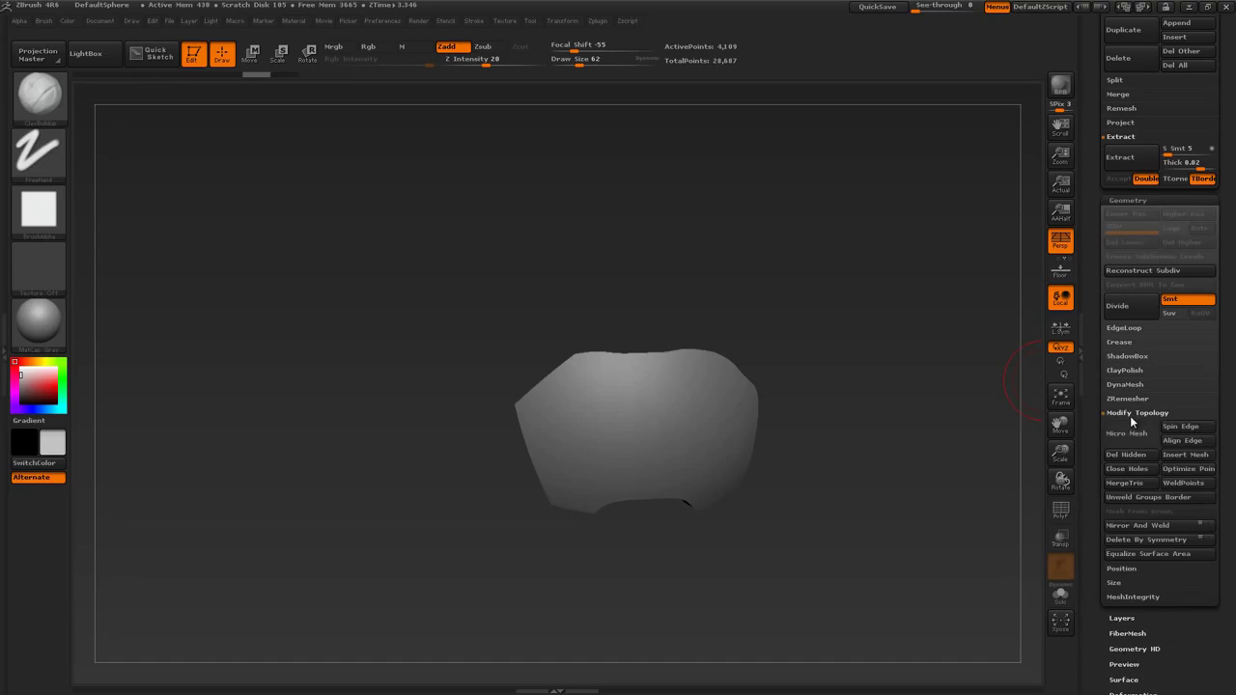
{"action": "left_click_drag", "start_coordinate": [1010, 535], "coordinate": [804, 455]}
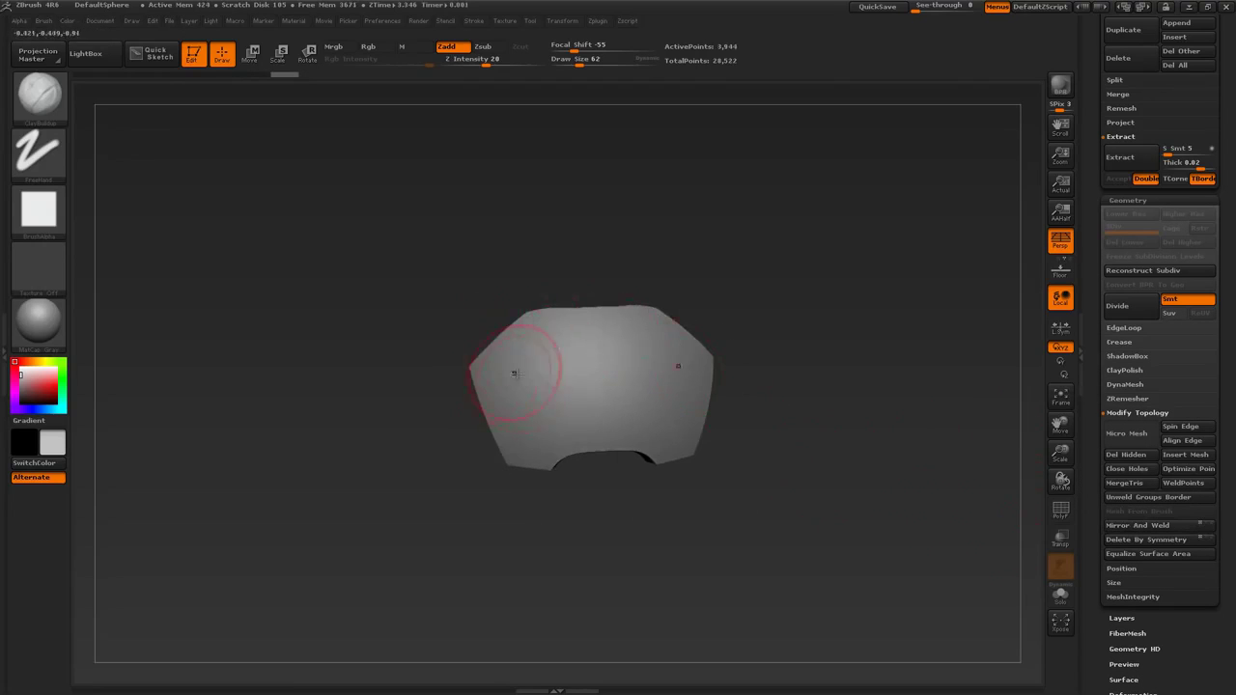
Trim the piece's upper edge with a horizontal cut and turn on the polyframe display
{"action": "left_click_drag", "start_coordinate": [763, 414], "coordinate": [840, 318]}
{"action": "left_click_drag", "start_coordinate": [439, 344], "coordinate": [802, 346], "text": "ctrl+shift"}
{"action": "mouse_move", "coordinate": [884, 364]}
{"action": "left_mouse_down", "text": "alt"}
{"action": "mouse_move", "coordinate": [853, 293]}
{"action": "mouse_move", "coordinate": [852, 312]}
{"action": "left_mouse_up", "text": "alt"}
{"action": "key", "text": "shift+f"}
{"action": "mouse_move", "coordinate": [779, 398]}
{"action": "left_mouse_down", "text": "alt"}
{"action": "mouse_move", "coordinate": [782, 350]}
{"action": "mouse_move", "coordinate": [831, 358]}
{"action": "mouse_move", "coordinate": [788, 361]}
{"action": "mouse_move", "coordinate": [801, 423]}
{"action": "left_mouse_up", "text": "alt"}
{"action": "left_click_drag", "start_coordinate": [947, 279], "coordinate": [909, 310], "text": "shift"}
Delete the trimmed piece's subtool and accept the non-undoable operation
{"action": "mouse_move", "coordinate": [1091, 193]}
{"action": "left_mouse_down"}
{"action": "mouse_move", "coordinate": [1072, 325]}
{"action": "mouse_move", "coordinate": [1075, 301]}
{"action": "left_mouse_up"}
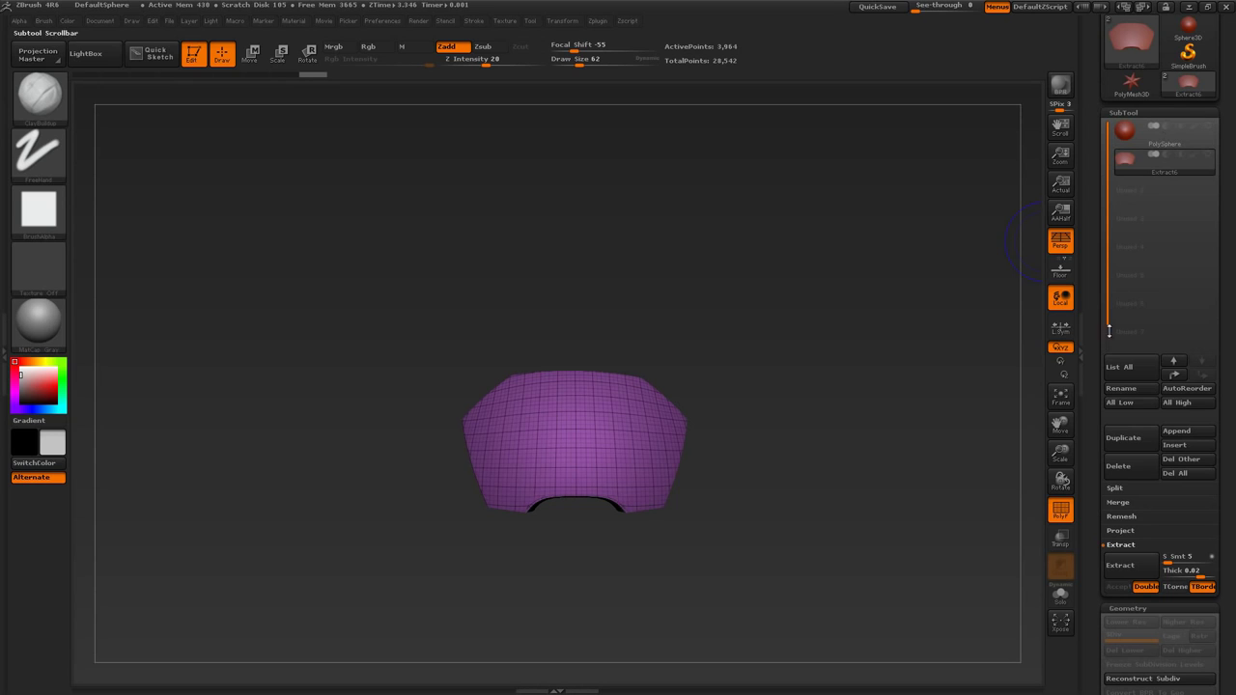
{"action": "left_click", "coordinate": [1118, 465]}
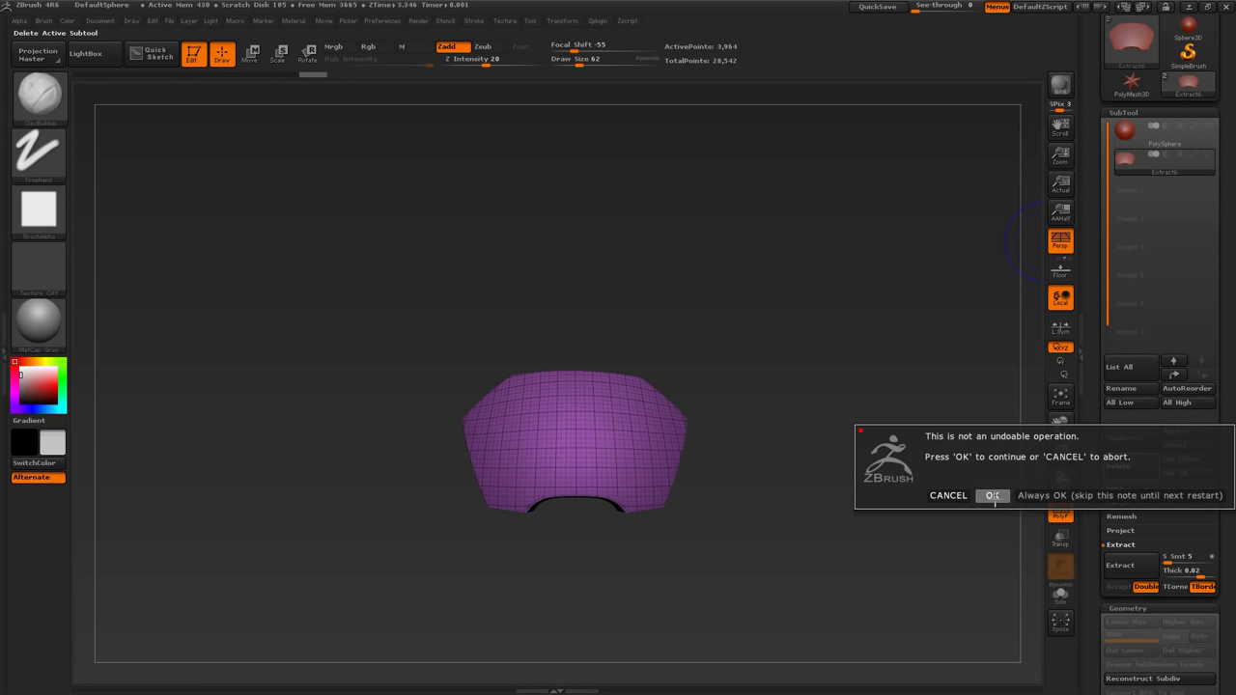
{"action": "left_click", "coordinate": [992, 496]}
Paint a wide symmetrical goggle-shaped mask on the front of the sphere, with the polyframe display turned off
{"action": "left_click_drag", "start_coordinate": [826, 387], "coordinate": [860, 302], "text": "alt"}
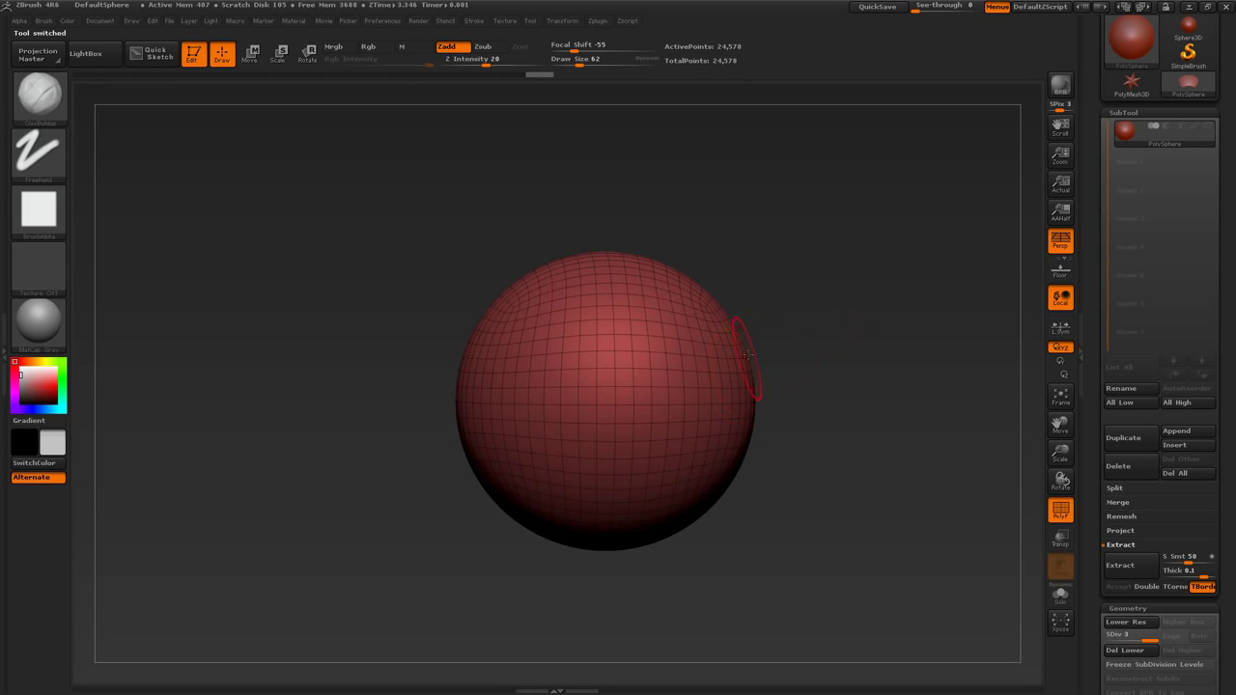
{"action": "mouse_move", "coordinate": [621, 370]}
{"action": "left_mouse_down", "text": "ctrl"}
{"action": "mouse_move", "coordinate": [646, 395]}
{"action": "mouse_move", "coordinate": [638, 379]}
{"action": "left_mouse_up", "text": "ctrl"}
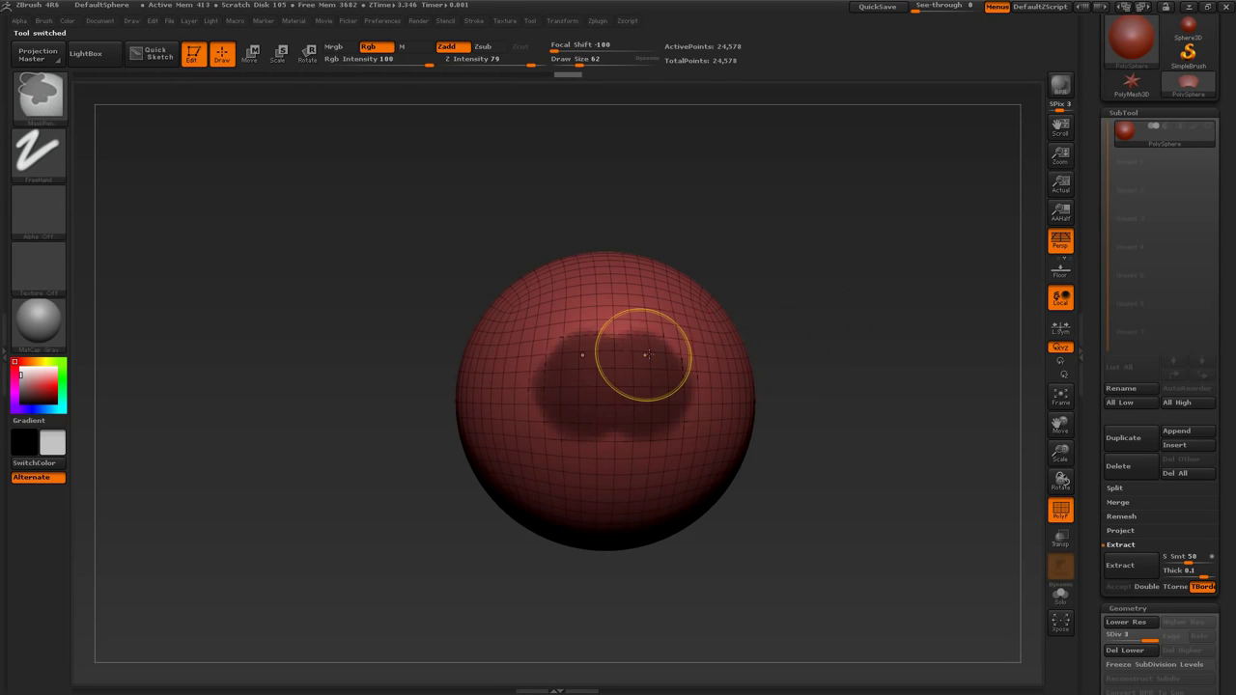
{"action": "key", "text": "shift+f"}
{"action": "mouse_move", "coordinate": [566, 390]}
{"action": "left_mouse_down", "text": "ctrl"}
{"action": "mouse_move", "coordinate": [555, 449]}
{"action": "mouse_move", "coordinate": [533, 369]}
{"action": "mouse_move", "coordinate": [580, 317]}
{"action": "mouse_move", "coordinate": [611, 309]}
{"action": "left_mouse_up", "text": "ctrl"}
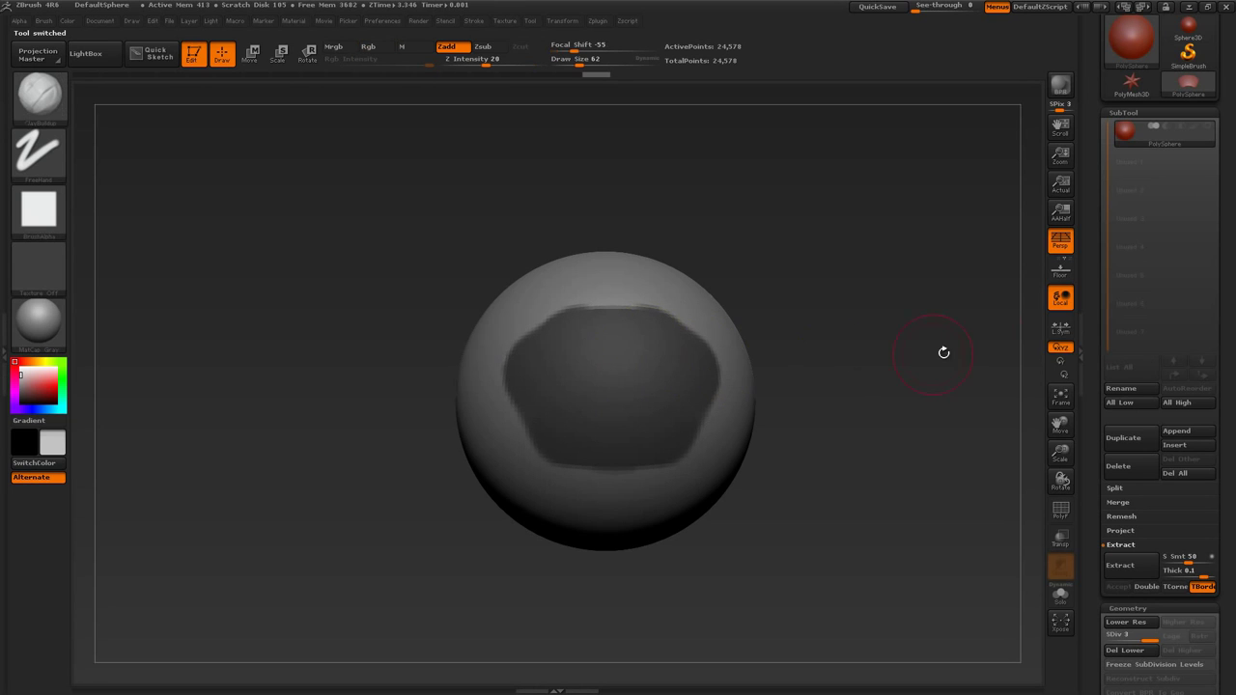
Extract the masked area with a thickness of 0.5, accept it as a new subtool, and clear its mask
{"action": "left_click", "coordinate": [1131, 565]}
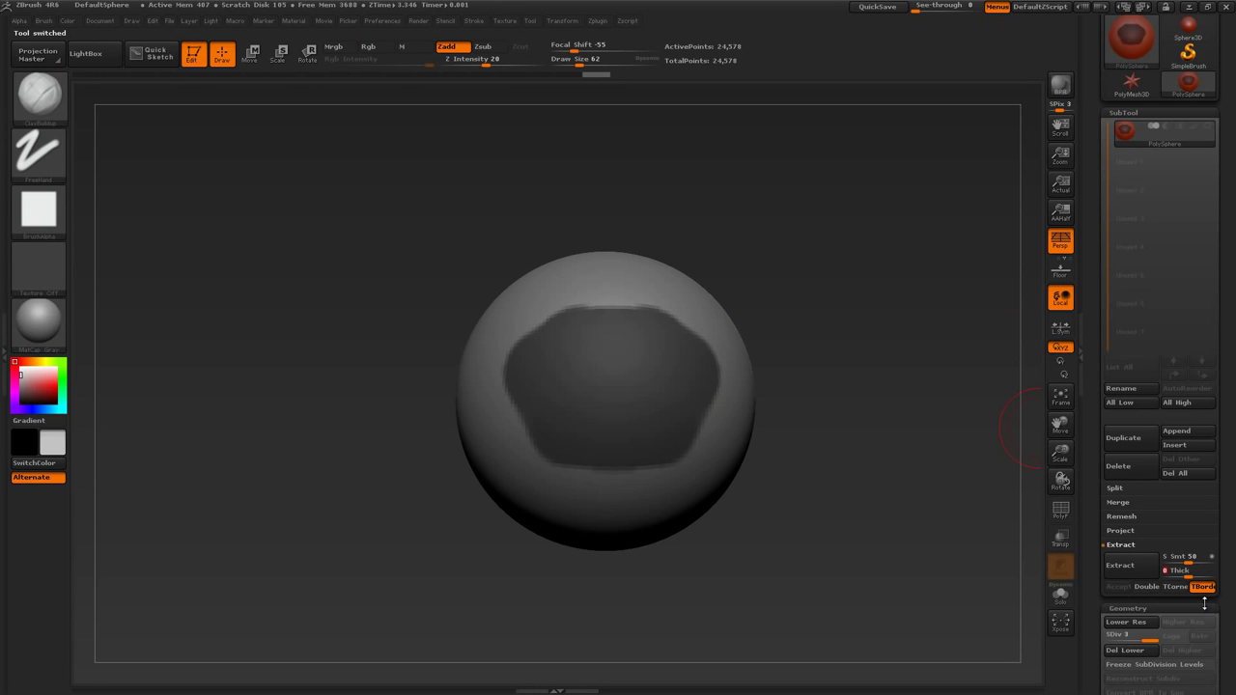
{"action": "left_click_drag", "start_coordinate": [853, 485], "coordinate": [928, 498]}
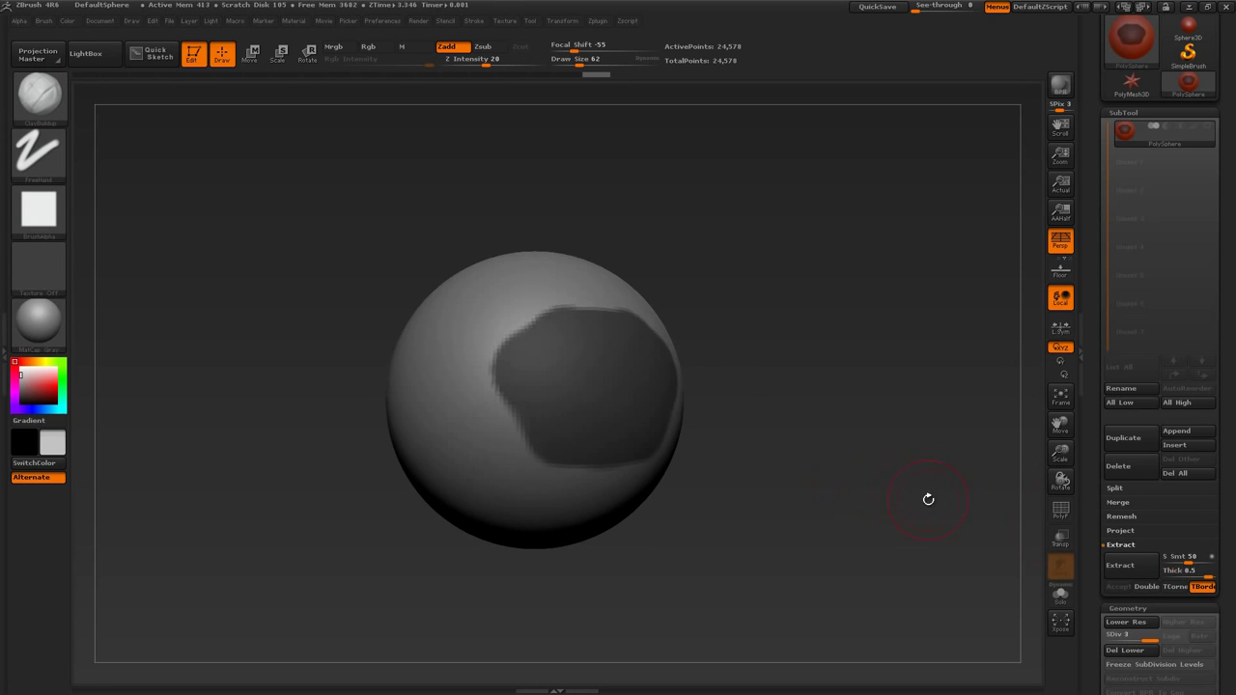
{"action": "left_click", "coordinate": [1142, 573]}
{"action": "left_click", "coordinate": [1124, 585]}
{"action": "left_click", "coordinate": [1128, 170]}
{"action": "left_click_drag", "start_coordinate": [811, 372], "coordinate": [865, 440], "text": "ctrl"}
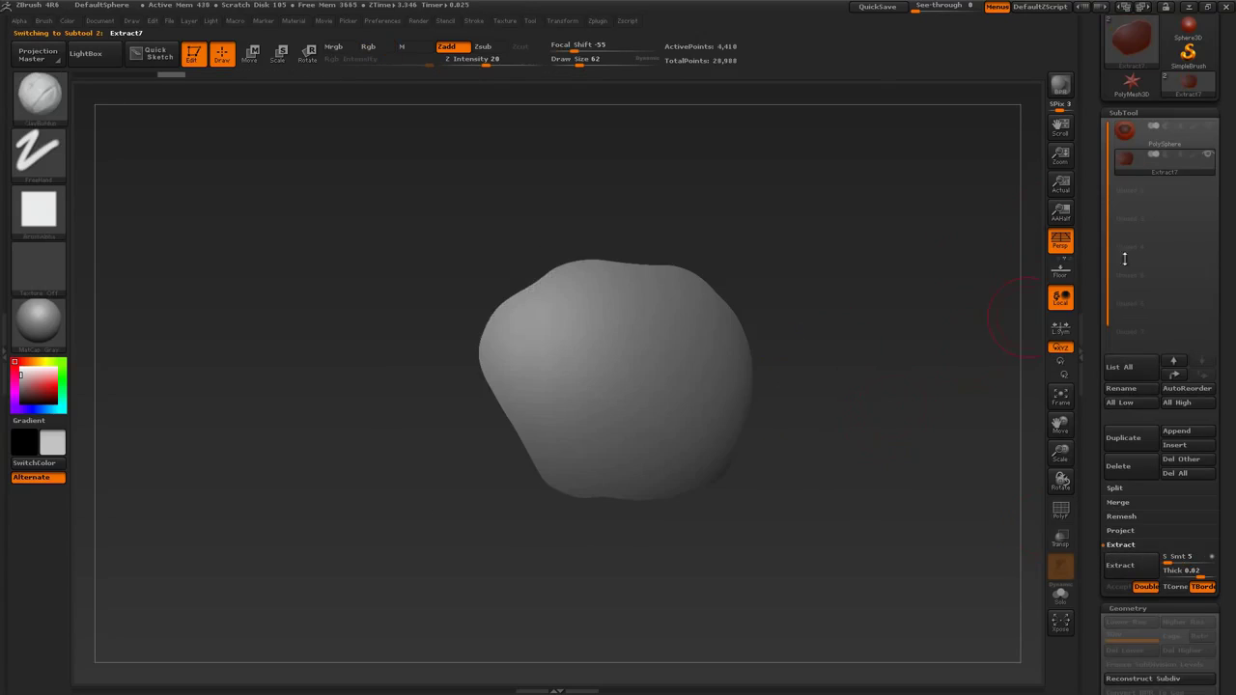
Show the sphere again and DynaMesh the thick extracted piece at resolution 64
{"action": "left_click", "coordinate": [1209, 127]}
{"action": "left_click_drag", "start_coordinate": [1091, 413], "coordinate": [1083, 299]}
{"action": "left_click", "coordinate": [1138, 499]}
{"action": "left_click", "coordinate": [1126, 470]}
{"action": "left_click", "coordinate": [1142, 512]}
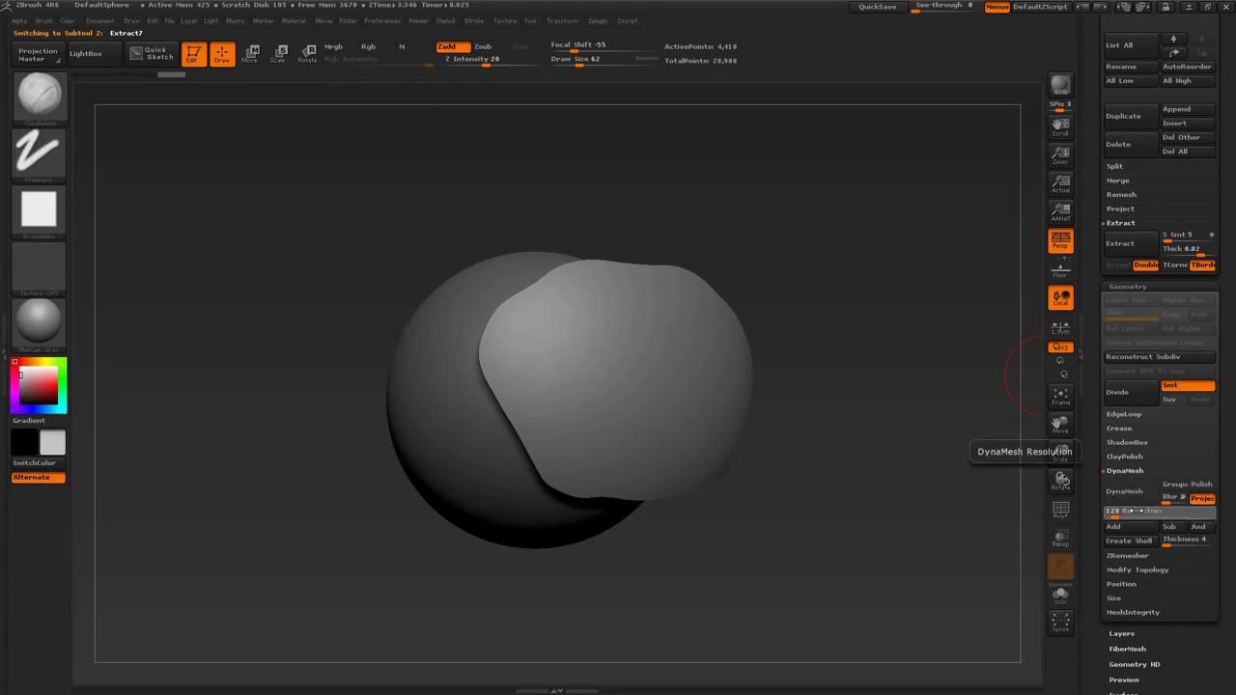
{"action": "type", "text": "64"}
{"action": "key", "text": "Return"}
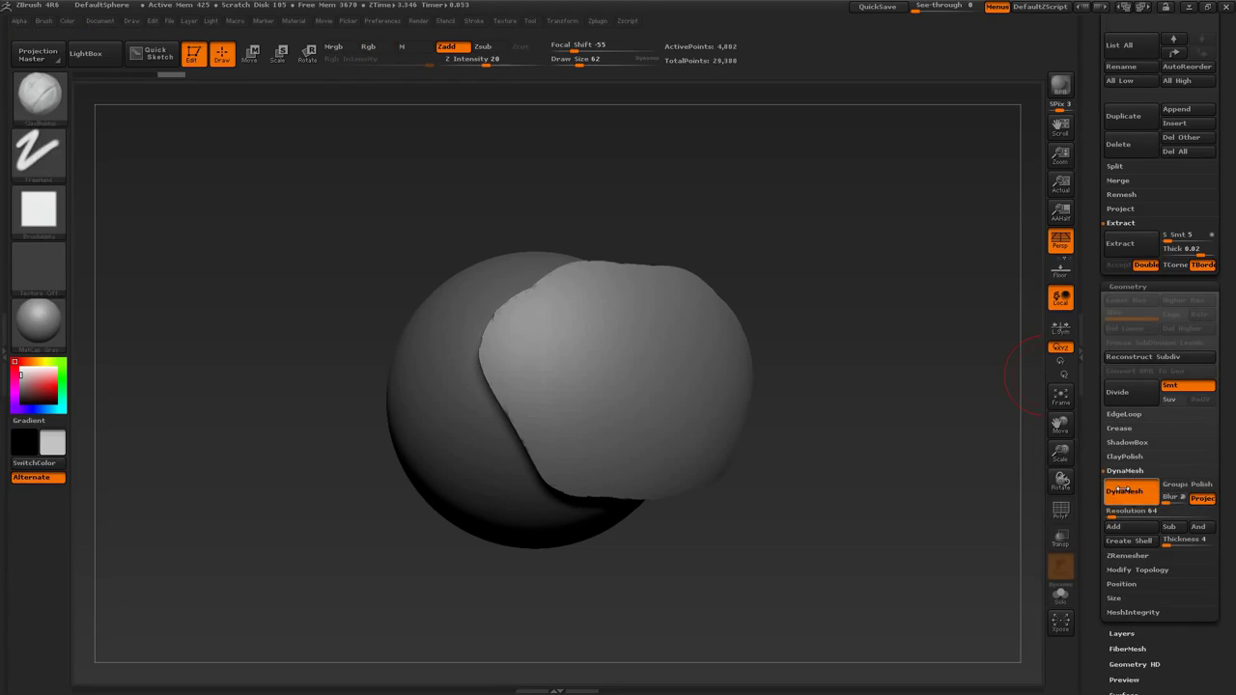
{"action": "left_click", "coordinate": [1124, 490]}
Try pulling the piece's front down into a point with the Move Topological brush, and undo it
{"action": "left_click_drag", "start_coordinate": [877, 522], "coordinate": [881, 454]}
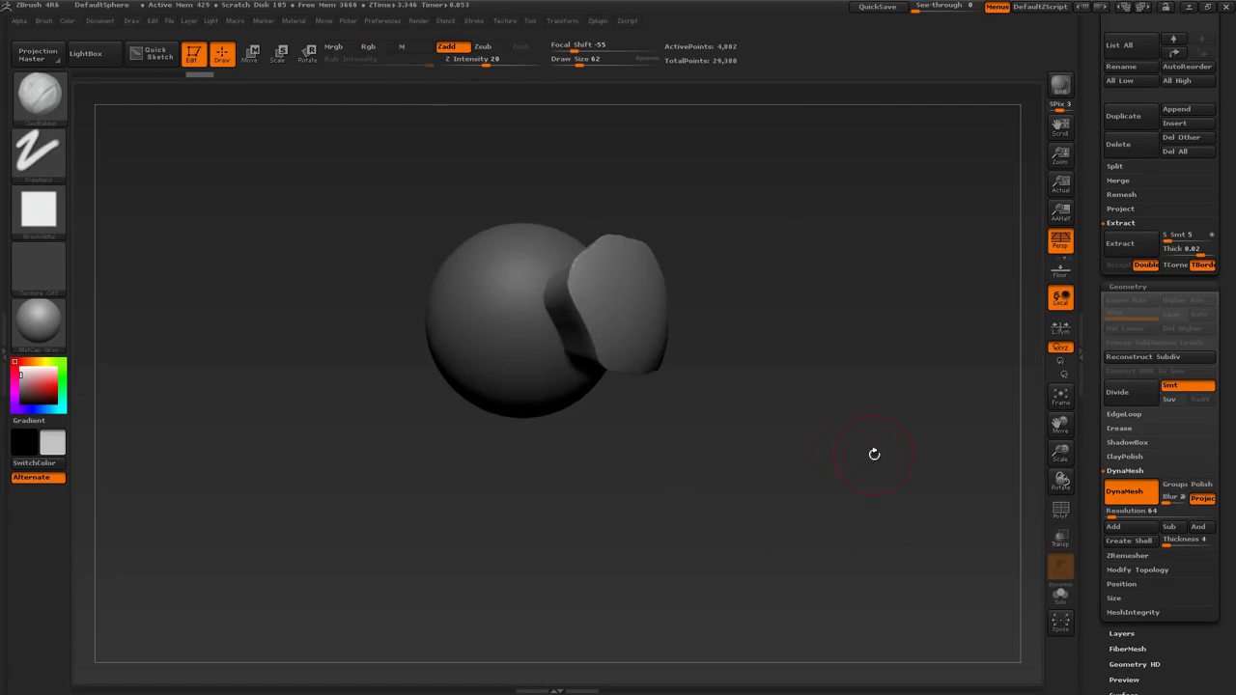
{"action": "key", "text": "shift+f"}
{"action": "key", "text": "shift+f"}
{"action": "left_click_drag", "start_coordinate": [791, 366], "coordinate": [717, 361]}
{"action": "key", "text": "b"}
{"action": "key", "text": "m"}
{"action": "key", "text": "t"}
{"action": "key", "text": "s"}
{"action": "mouse_move", "coordinate": [595, 354]}
{"action": "left_mouse_down"}
{"action": "mouse_move", "coordinate": [615, 353]}
{"action": "mouse_move", "coordinate": [626, 389]}
{"action": "mouse_move", "coordinate": [637, 387]}
{"action": "mouse_move", "coordinate": [619, 456]}
{"action": "left_mouse_up"}
{"action": "key", "text": "ctrl+z"}
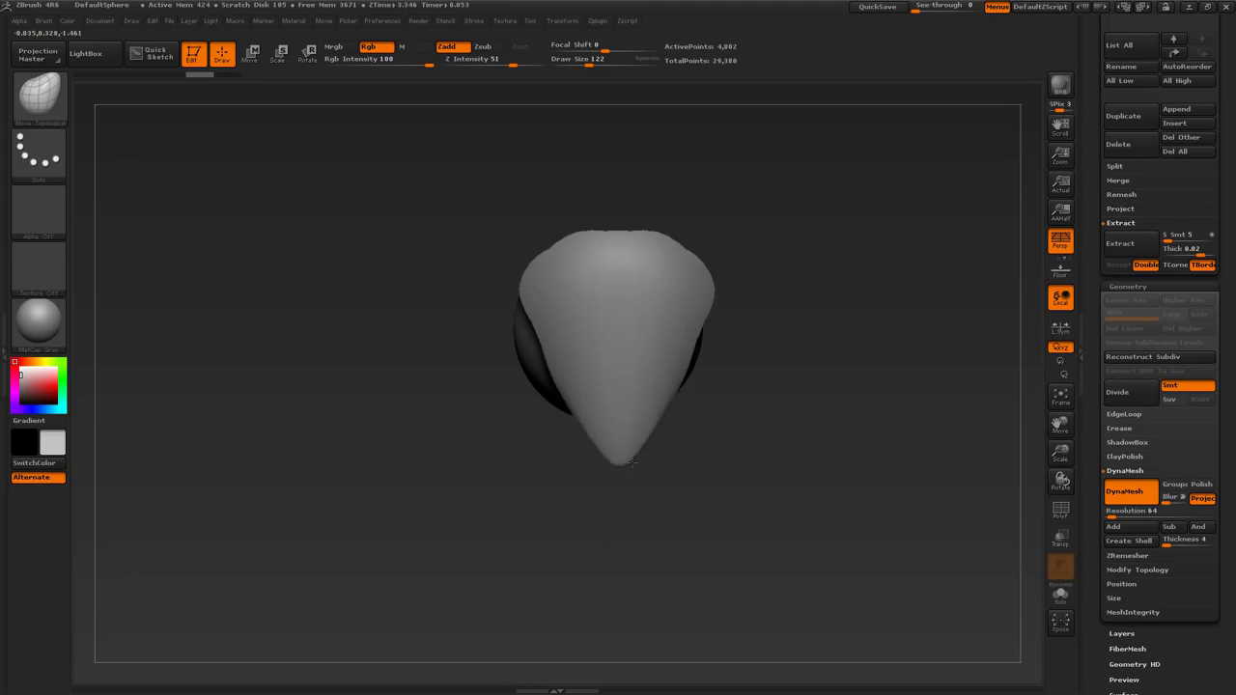
Sculpt broad strokes across the front of the DynaMeshed piece with a resized brush and smooth them
{"action": "left_click_drag", "start_coordinate": [737, 361], "coordinate": [745, 355]}
{"action": "key", "text": "2"}
{"action": "key", "text": "s"}
{"action": "left_click_drag", "start_coordinate": [597, 369], "coordinate": [577, 370]}
{"action": "left_click_drag", "start_coordinate": [574, 383], "coordinate": [644, 350]}
{"action": "mouse_move", "coordinate": [579, 372]}
{"action": "left_mouse_down", "text": "shift"}
{"action": "mouse_move", "coordinate": [637, 358]}
{"action": "mouse_move", "coordinate": [580, 386]}
{"action": "mouse_move", "coordinate": [592, 358]}
{"action": "mouse_move", "coordinate": [636, 352]}
{"action": "left_mouse_up", "text": "shift"}
Alternate between two sculpting brushes to rough out forms on the front face of the piece
{"action": "mouse_move", "coordinate": [753, 328]}
{"action": "left_mouse_down"}
{"action": "mouse_move", "coordinate": [772, 363]}
{"action": "mouse_move", "coordinate": [792, 364]}
{"action": "left_mouse_up"}
{"action": "key", "text": "1"}
{"action": "mouse_move", "coordinate": [603, 331]}
{"action": "left_mouse_down"}
{"action": "mouse_move", "coordinate": [614, 362]}
{"action": "mouse_move", "coordinate": [589, 359]}
{"action": "mouse_move", "coordinate": [618, 391]}
{"action": "mouse_move", "coordinate": [668, 334]}
{"action": "left_mouse_up"}
{"action": "left_click_drag", "start_coordinate": [768, 352], "coordinate": [797, 365]}
{"action": "key", "text": "2"}
{"action": "left_click_drag", "start_coordinate": [652, 353], "coordinate": [601, 372]}
{"action": "left_click_drag", "start_coordinate": [637, 415], "coordinate": [614, 385]}
{"action": "mouse_move", "coordinate": [768, 380]}
{"action": "left_mouse_down"}
{"action": "mouse_move", "coordinate": [803, 392]}
{"action": "mouse_move", "coordinate": [842, 369]}
{"action": "left_mouse_up"}
Stroke the side and lower edge of the piece with a third, resized brush, and update its DynaMesh
{"action": "key", "text": "3"}
{"action": "key", "text": "s"}
{"action": "left_click_drag", "start_coordinate": [549, 362], "coordinate": [581, 370]}
{"action": "left_click_drag", "start_coordinate": [454, 471], "coordinate": [623, 420]}
{"action": "left_click_drag", "start_coordinate": [553, 401], "coordinate": [477, 390]}
{"action": "left_click_drag", "start_coordinate": [805, 352], "coordinate": [858, 413], "text": "ctrl"}
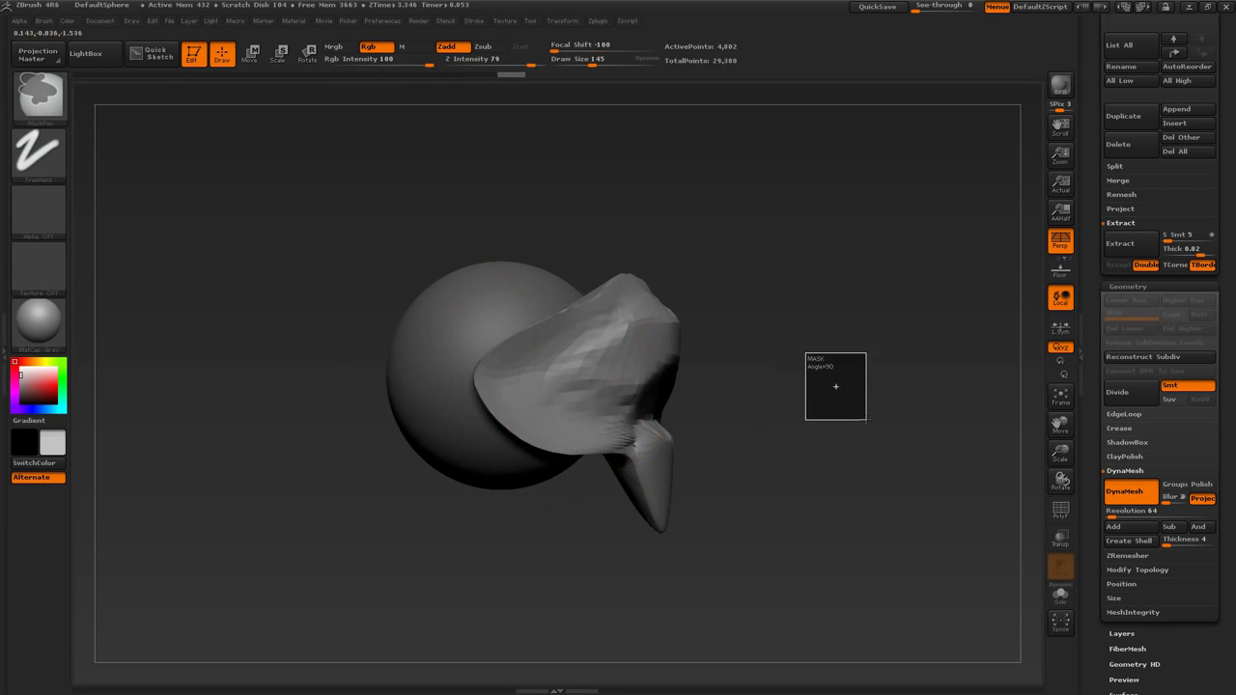
Sculpt the piece's side and underside, and push its front edge with the Move Topological brush
{"action": "left_click_drag", "start_coordinate": [534, 452], "coordinate": [492, 513]}
{"action": "mouse_move", "coordinate": [534, 398]}
{"action": "left_mouse_down"}
{"action": "mouse_move", "coordinate": [511, 408]}
{"action": "mouse_move", "coordinate": [522, 367]}
{"action": "mouse_move", "coordinate": [487, 440]}
{"action": "mouse_move", "coordinate": [552, 439]}
{"action": "left_mouse_up"}
{"action": "key", "text": "1"}
{"action": "left_click_drag", "start_coordinate": [742, 402], "coordinate": [763, 354]}
{"action": "key", "text": "b"}
{"action": "key", "text": "m"}
{"action": "key", "text": "t"}
{"action": "key", "text": "s"}
{"action": "left_click_drag", "start_coordinate": [614, 409], "coordinate": [629, 409]}
{"action": "left_click_drag", "start_coordinate": [629, 410], "coordinate": [623, 354]}
{"action": "left_click_drag", "start_coordinate": [720, 350], "coordinate": [804, 355]}
Resize the Move Topological brush and adjust the piece's silhouette from several angles
{"action": "key", "text": "s"}
{"action": "left_click_drag", "start_coordinate": [609, 345], "coordinate": [600, 344]}
{"action": "left_click_drag", "start_coordinate": [593, 344], "coordinate": [555, 323]}
{"action": "mouse_move", "coordinate": [907, 387]}
{"action": "left_mouse_down"}
{"action": "mouse_move", "coordinate": [819, 400]}
{"action": "mouse_move", "coordinate": [800, 375]}
{"action": "left_mouse_up"}
{"action": "left_click_drag", "start_coordinate": [801, 375], "coordinate": [884, 380]}
{"action": "left_click_drag", "start_coordinate": [587, 385], "coordinate": [611, 379]}
{"action": "left_click_drag", "start_coordinate": [710, 379], "coordinate": [623, 383]}
{"action": "left_click_drag", "start_coordinate": [763, 386], "coordinate": [819, 404]}
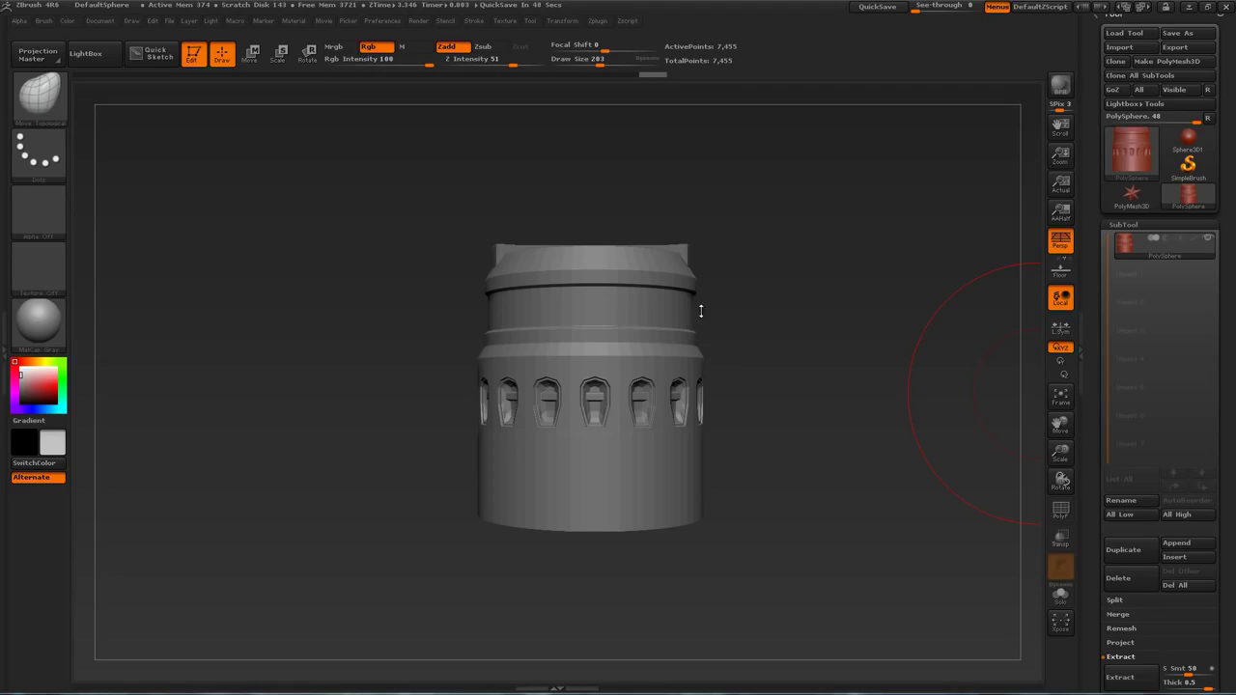
Create a new InsertMesh brush from the cylindrical mesh with the ring of window-like recesses
{"action": "mouse_move", "coordinate": [838, 340]}
{"action": "left_mouse_down"}
{"action": "mouse_move", "coordinate": [836, 358]}
{"action": "mouse_move", "coordinate": [848, 362]}
{"action": "mouse_move", "coordinate": [848, 350]}
{"action": "mouse_move", "coordinate": [850, 361]}
{"action": "left_mouse_up"}
{"action": "left_click_drag", "start_coordinate": [802, 277], "coordinate": [833, 317], "text": "alt"}
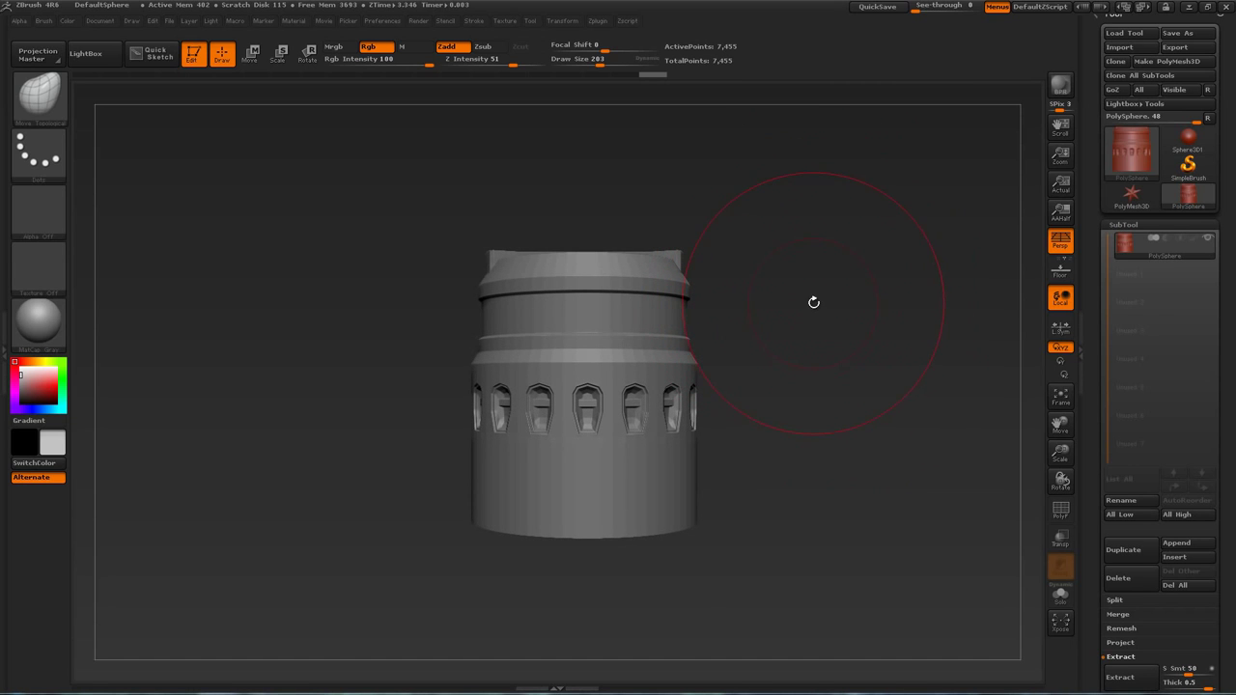
{"action": "key", "text": "b"}
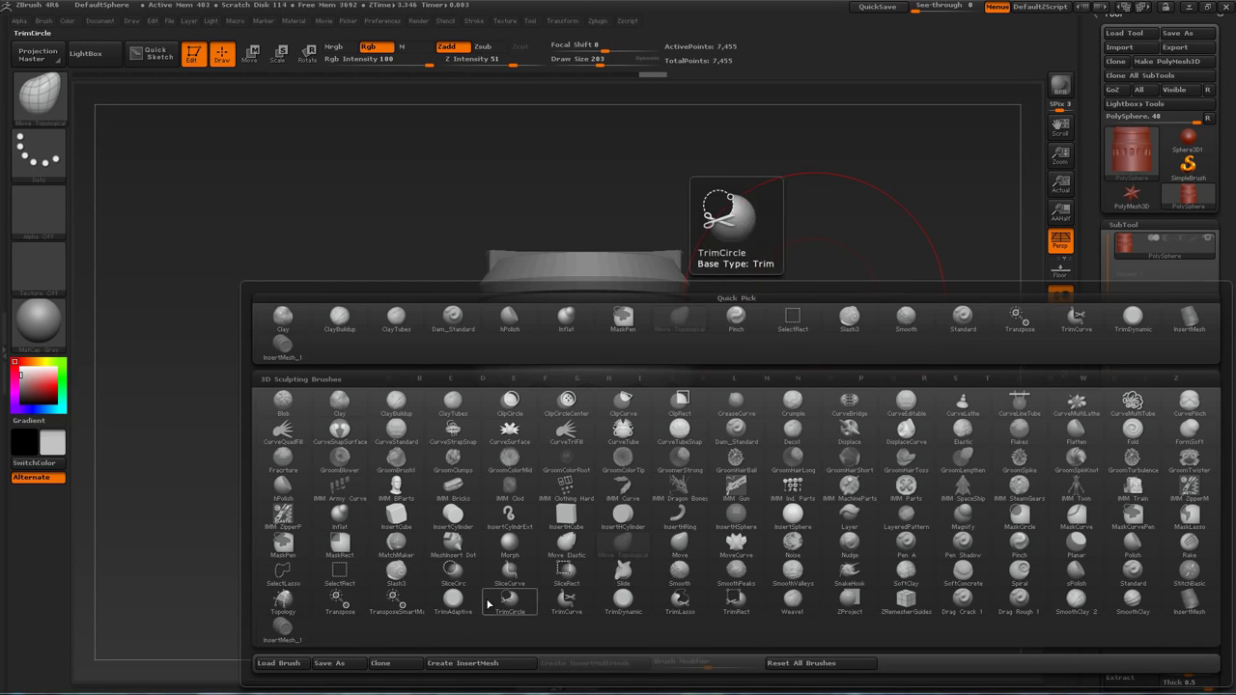
{"action": "left_click", "coordinate": [488, 665]}
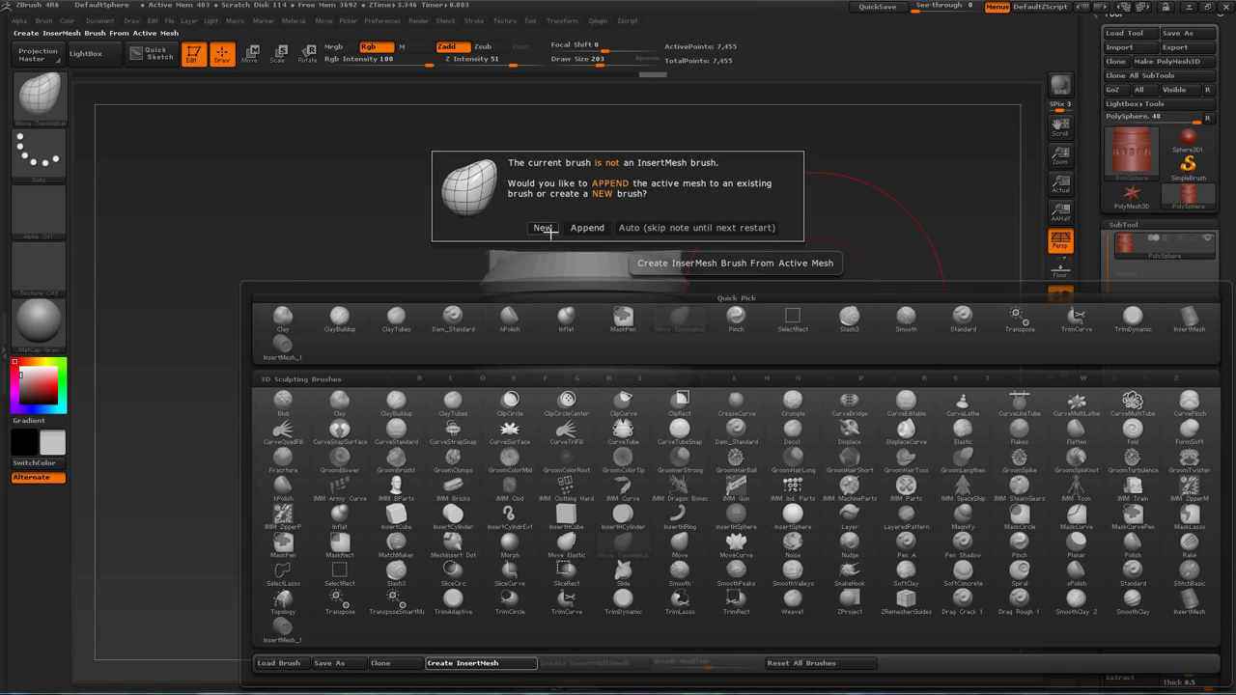
{"action": "left_click", "coordinate": [544, 228]}
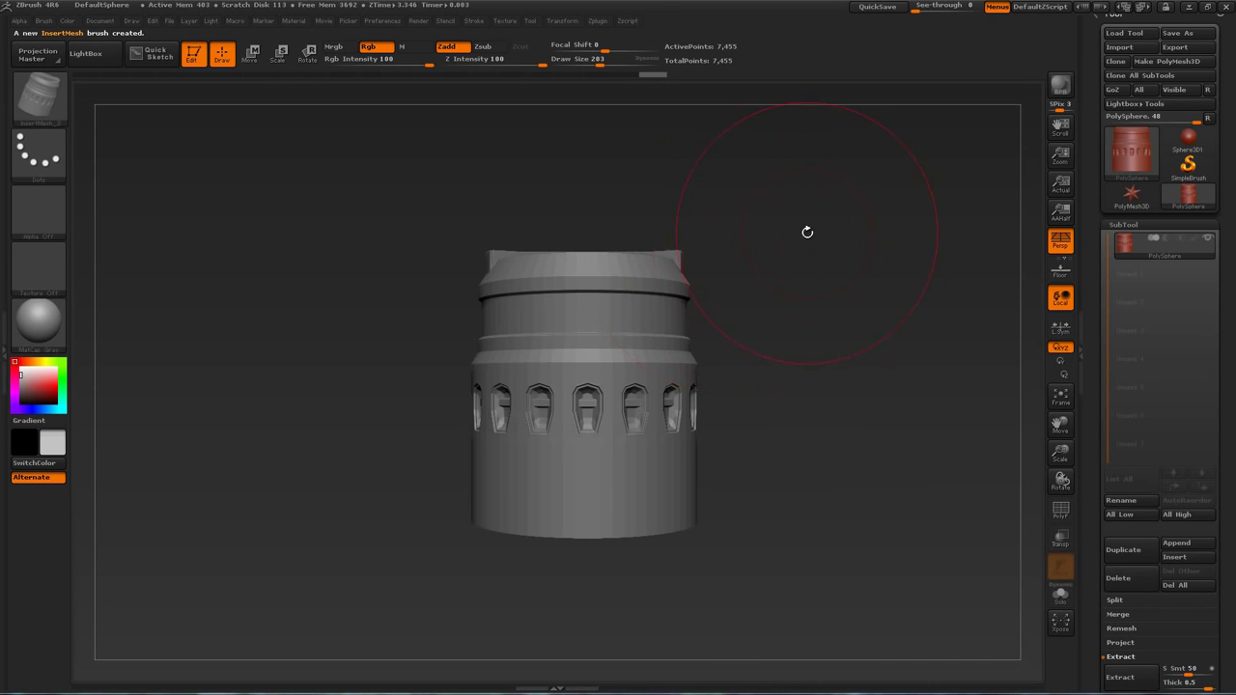
Append a Sphere3D subtool and make it the active subtool
{"action": "key", "text": "b"}
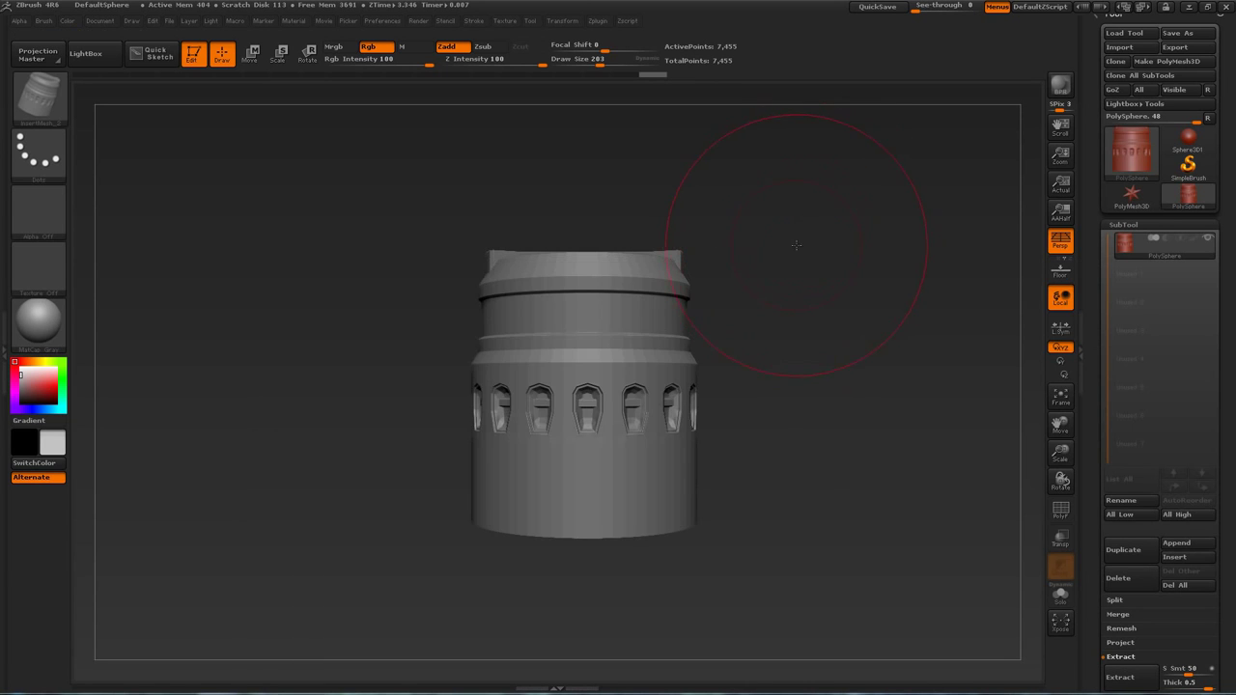
{"action": "left_click_drag", "start_coordinate": [795, 245], "coordinate": [789, 254]}
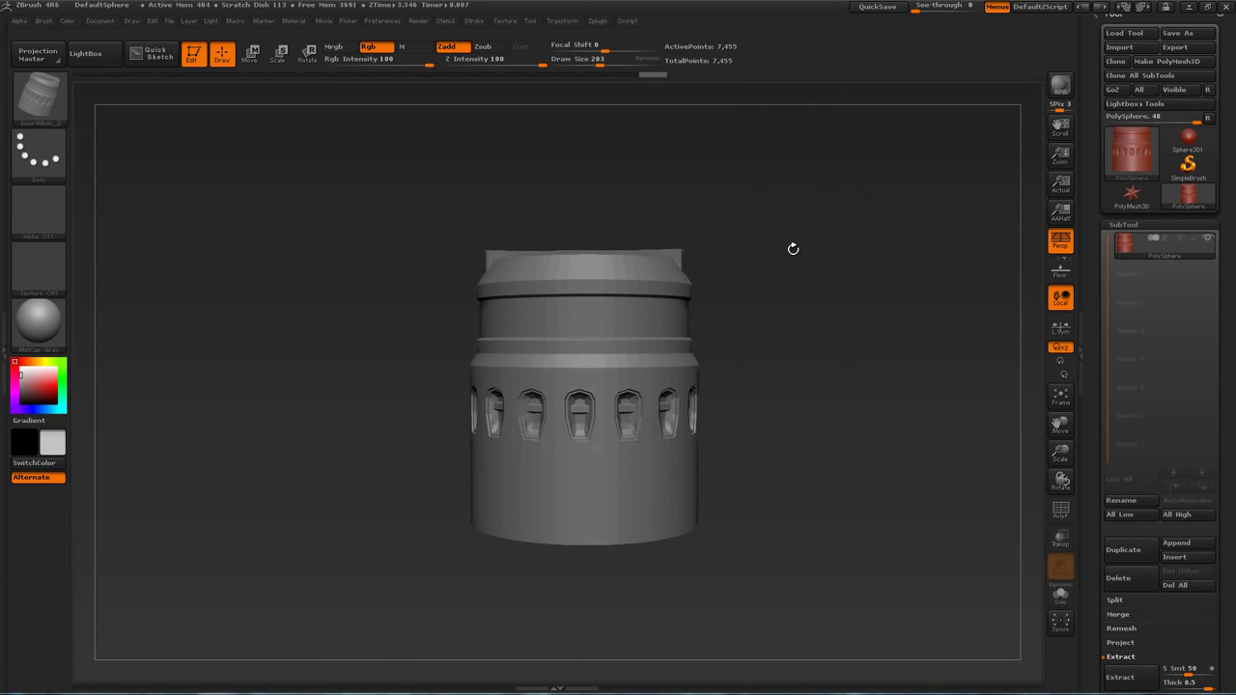
{"action": "key", "text": "b"}
{"action": "left_click", "coordinate": [1178, 544]}
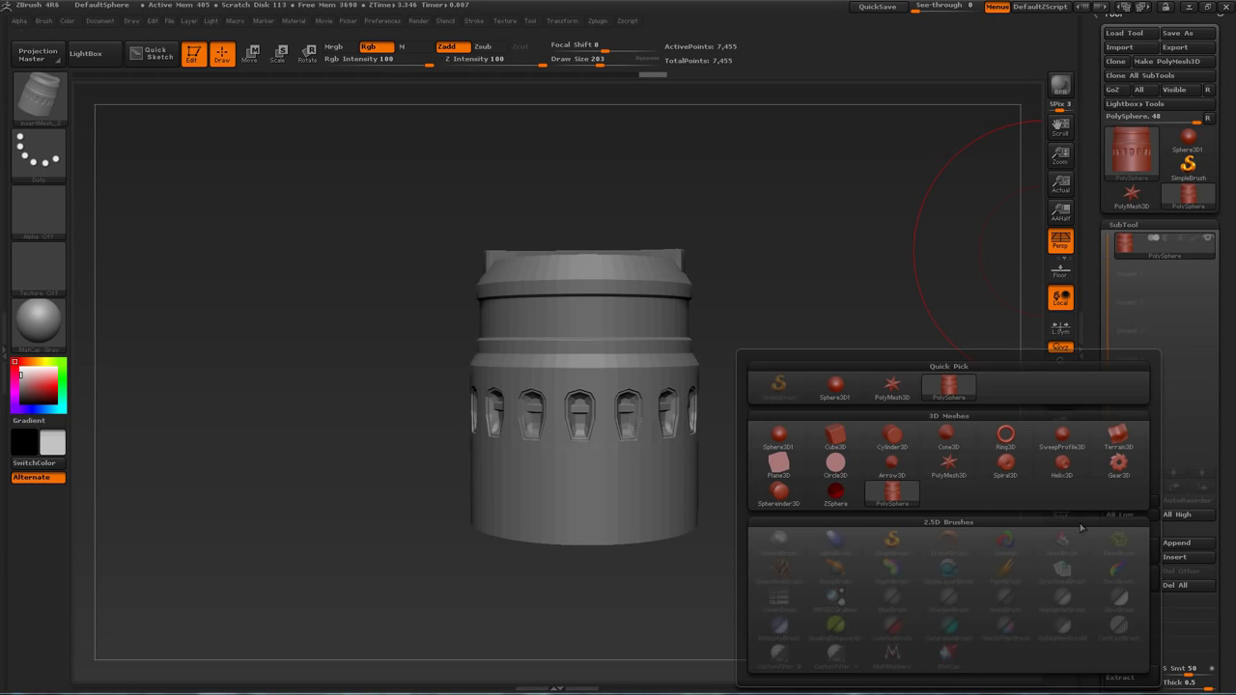
{"action": "left_click", "coordinate": [780, 437]}
{"action": "left_click", "coordinate": [1126, 276]}
{"action": "left_click", "coordinate": [1209, 267]}
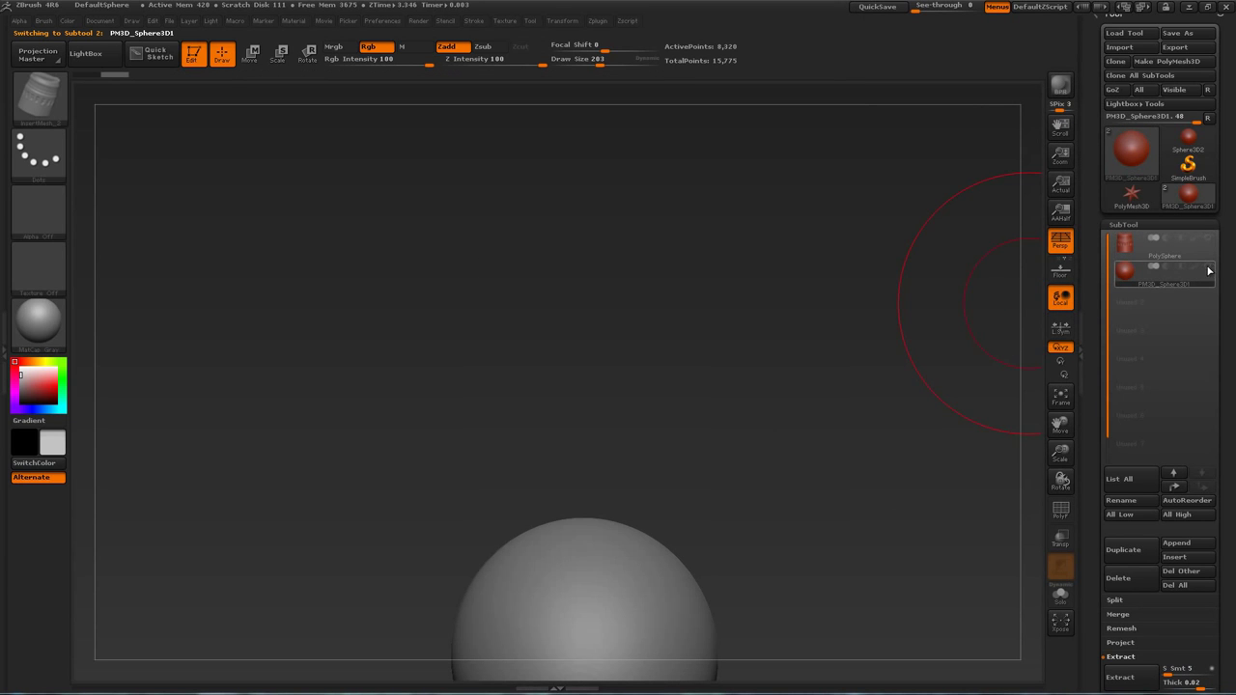
Try inserting a symmetric pair of the cylindrical mesh on the sphere, and undo the insertion
{"action": "left_click_drag", "start_coordinate": [769, 493], "coordinate": [760, 337], "text": "alt"}
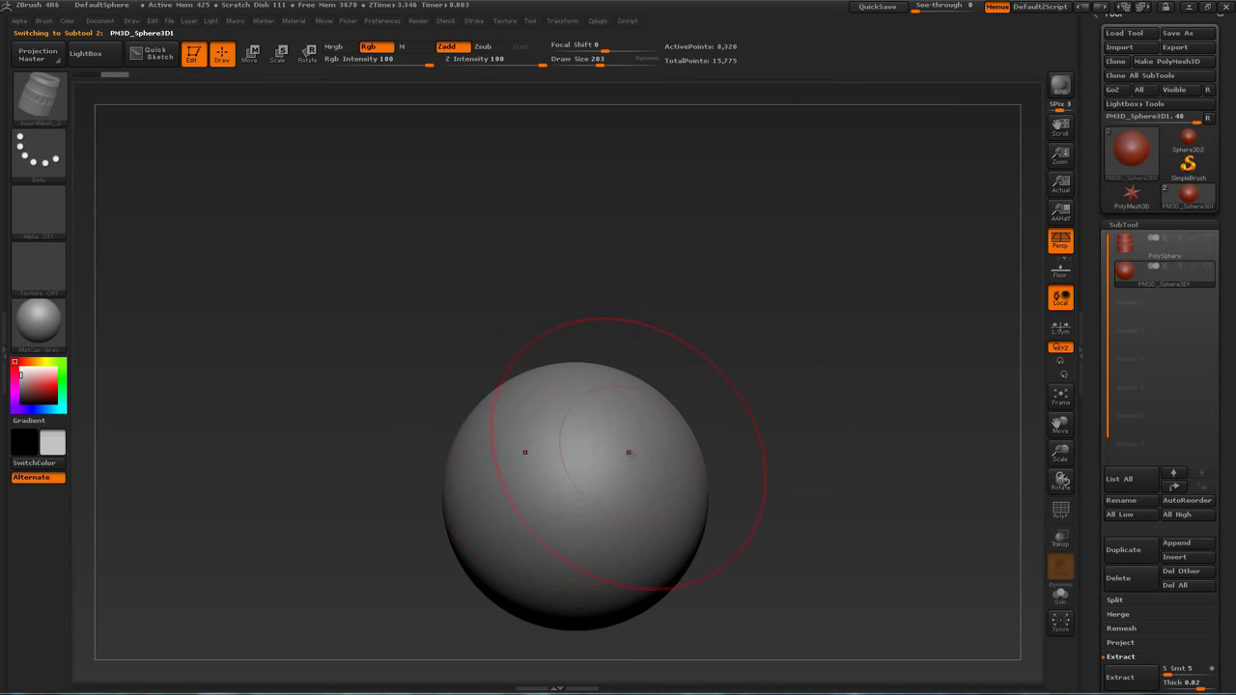
{"action": "left_click_drag", "start_coordinate": [657, 460], "coordinate": [711, 445]}
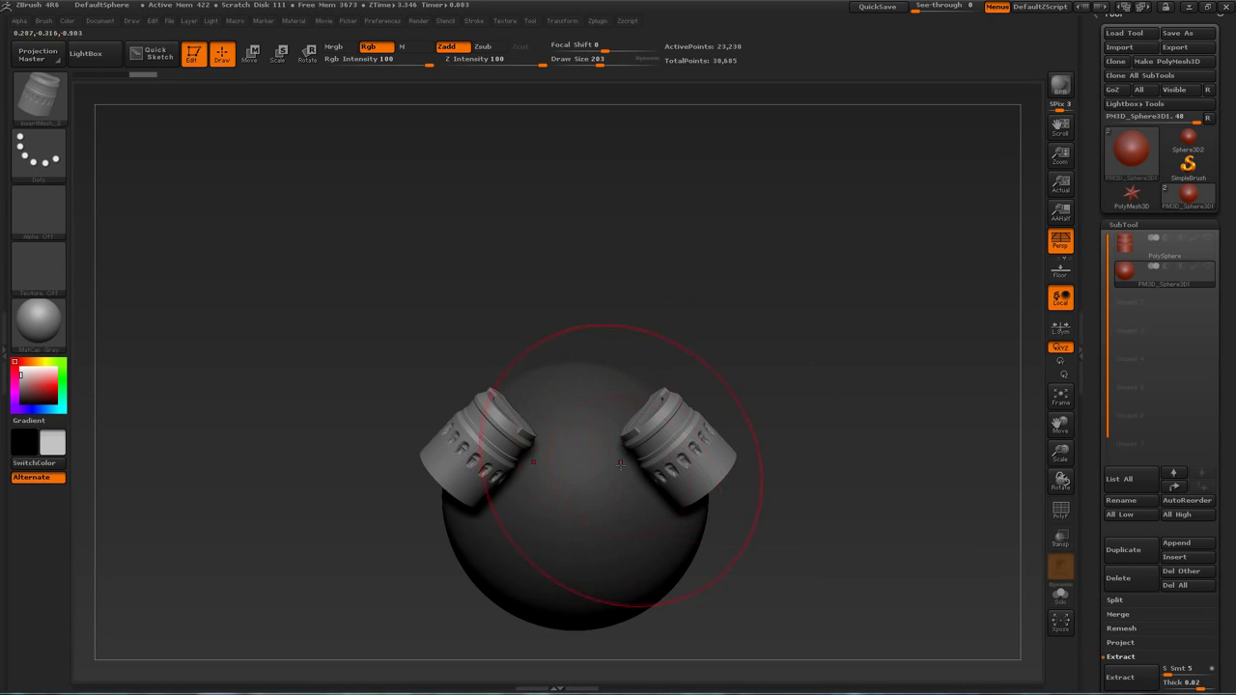
{"action": "key", "text": "ctrl+z"}
{"action": "key", "text": "ctrl+z"}
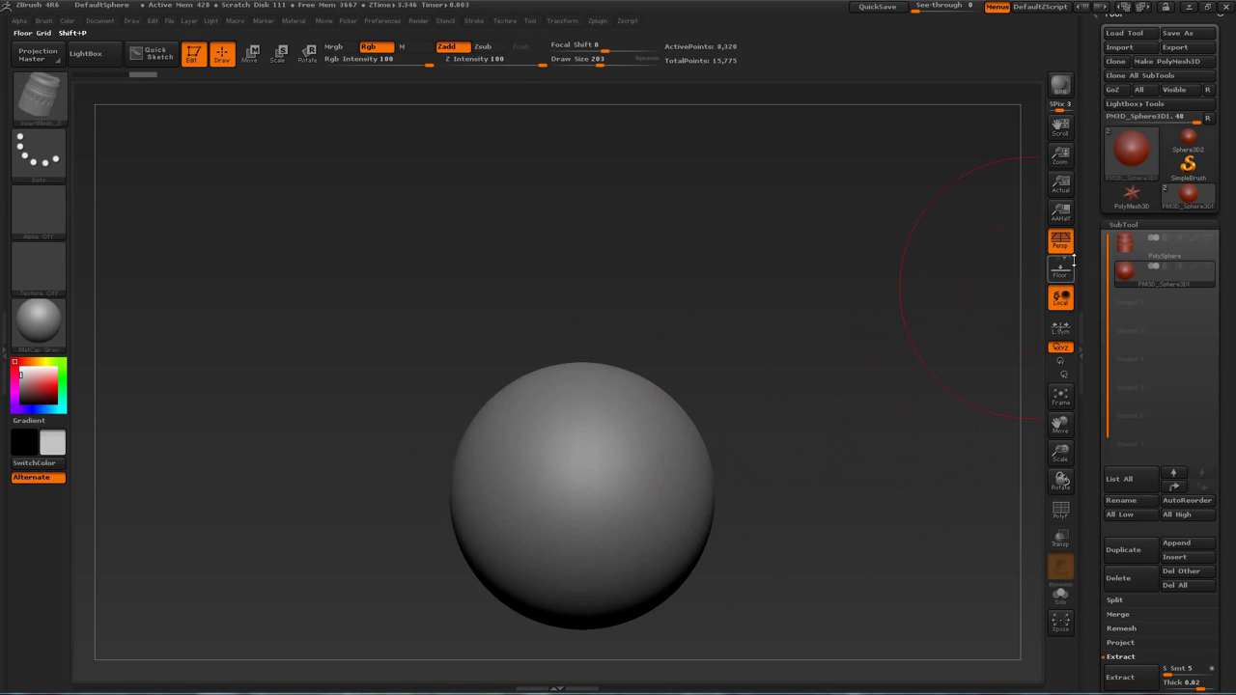
Check the cylindrical subtool's orientation, and delete the sphere subtool
{"action": "left_click", "coordinate": [1129, 256]}
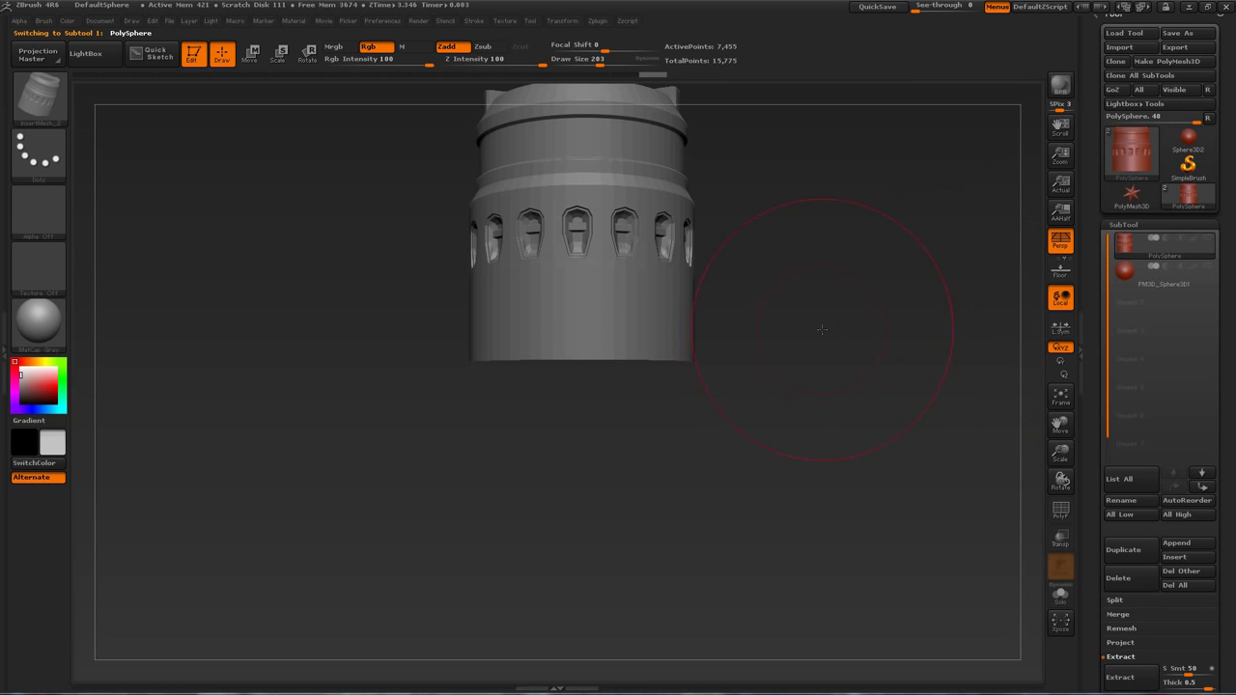
{"action": "left_click_drag", "start_coordinate": [822, 327], "coordinate": [1009, 340]}
{"action": "left_click", "coordinate": [1120, 283]}
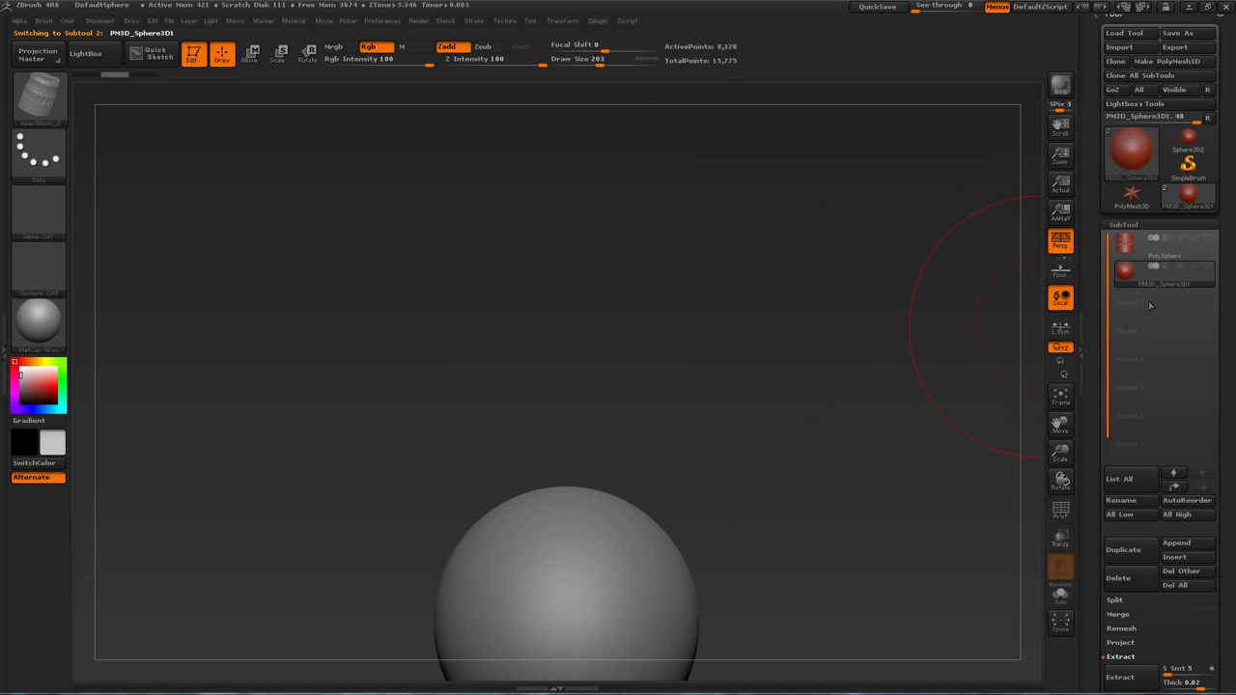
{"action": "left_click", "coordinate": [1135, 579]}
{"action": "left_click", "coordinate": [993, 617]}
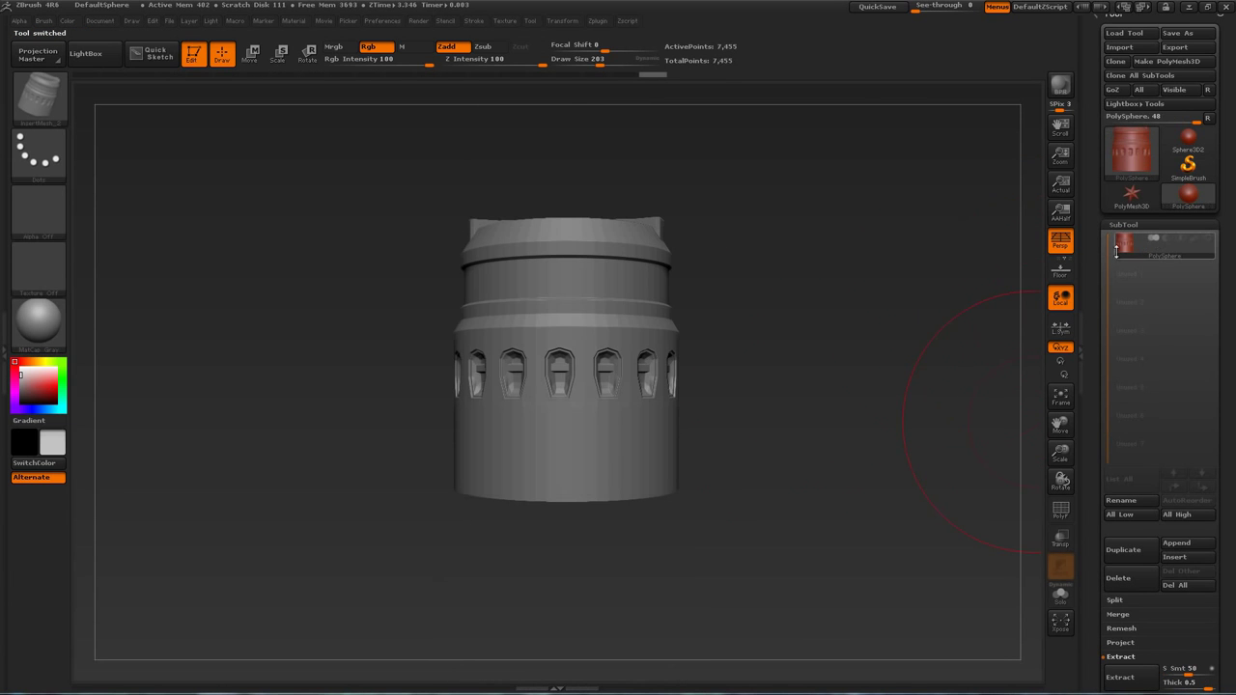
Turn off perspective and orient the cylindrical mesh so its capped end faces the camera
{"action": "left_click", "coordinate": [1067, 246]}
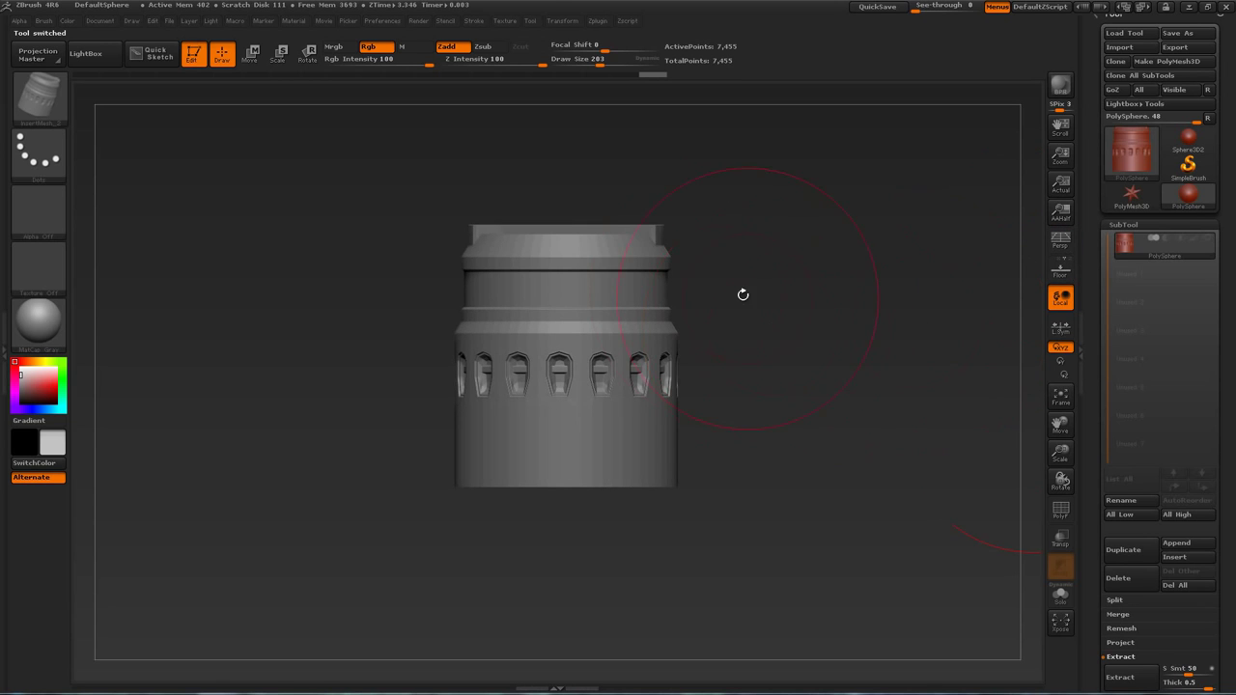
{"action": "left_click_drag", "start_coordinate": [809, 284], "coordinate": [810, 437]}
{"action": "left_click_drag", "start_coordinate": [802, 494], "coordinate": [770, 372], "text": "alt"}
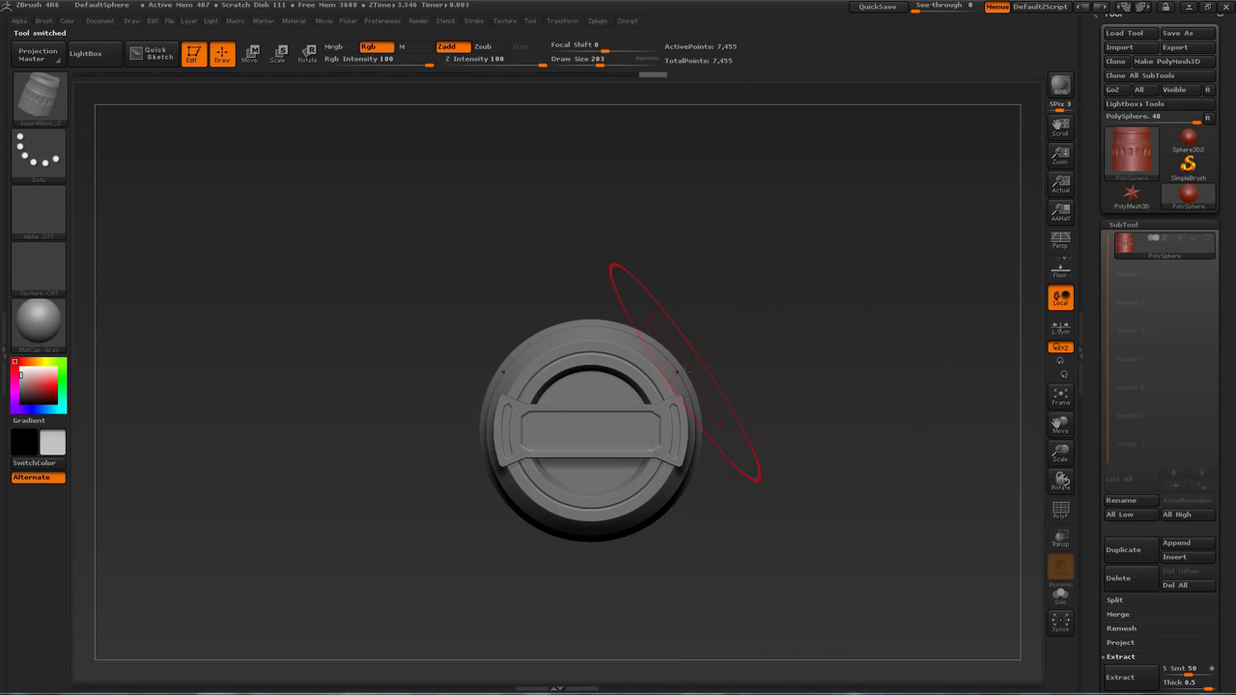
{"action": "left_click_drag", "start_coordinate": [805, 411], "coordinate": [805, 375], "text": "alt"}
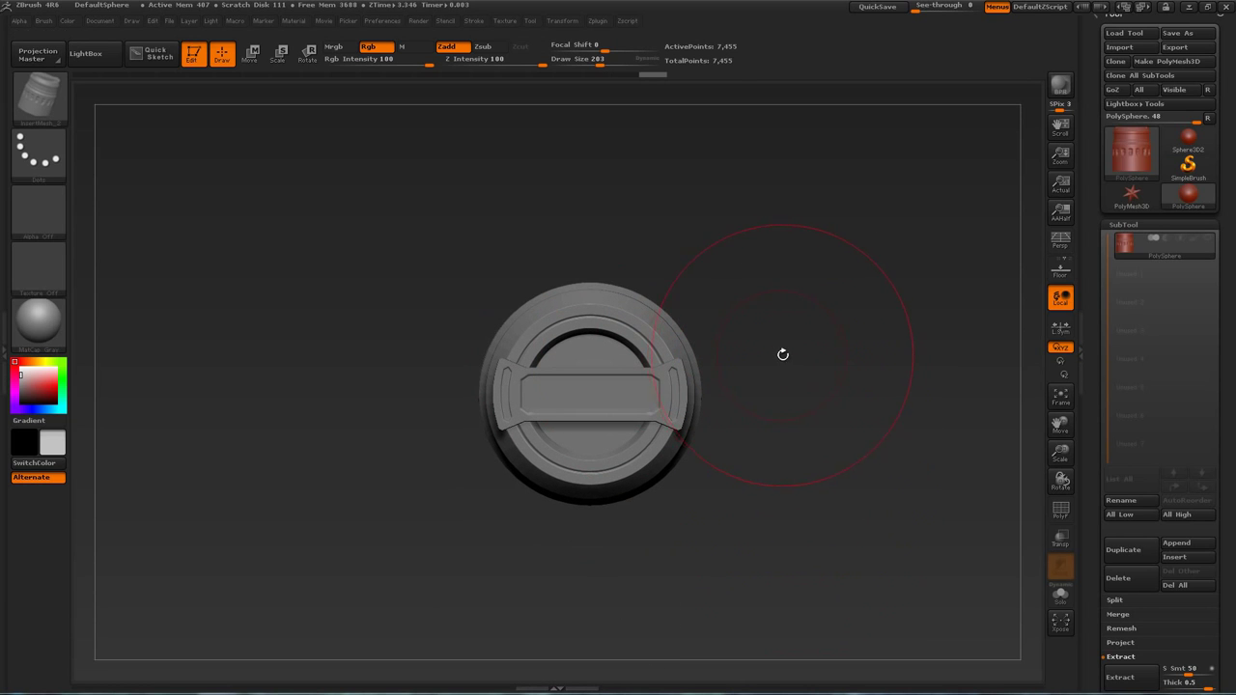
Create a new InsertMesh brush from the cylindrical mesh in this end-on orientation
{"action": "key", "text": "b"}
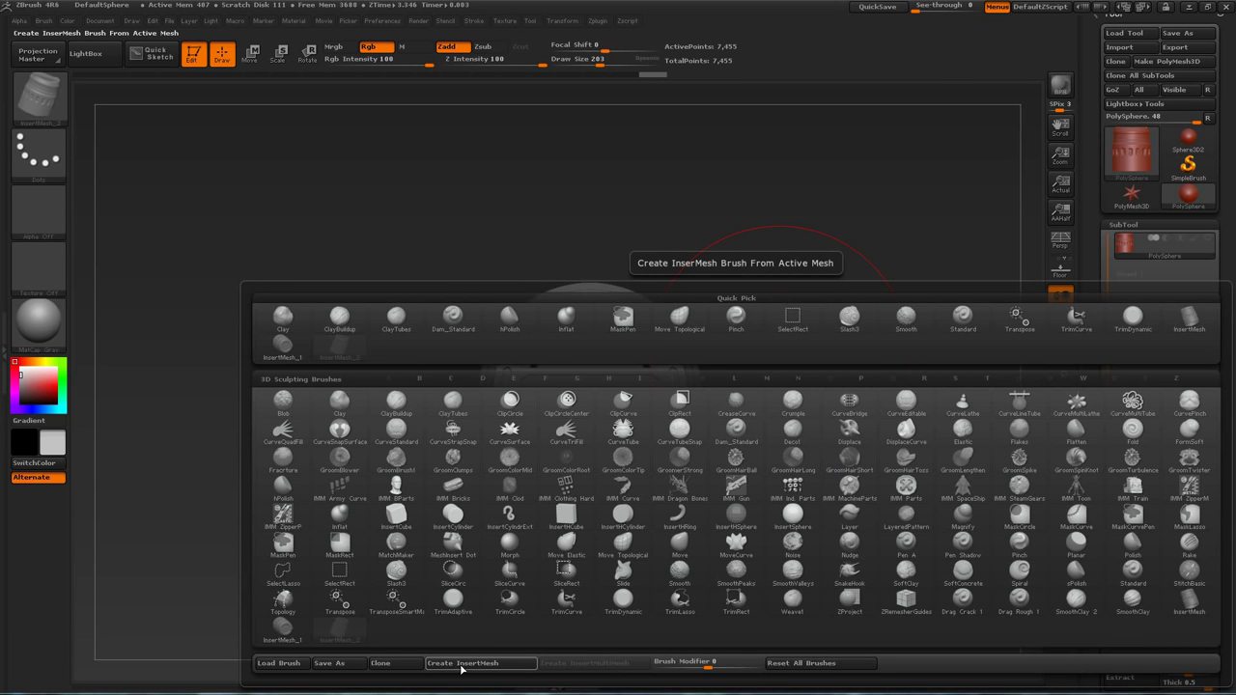
{"action": "left_click", "coordinate": [497, 663]}
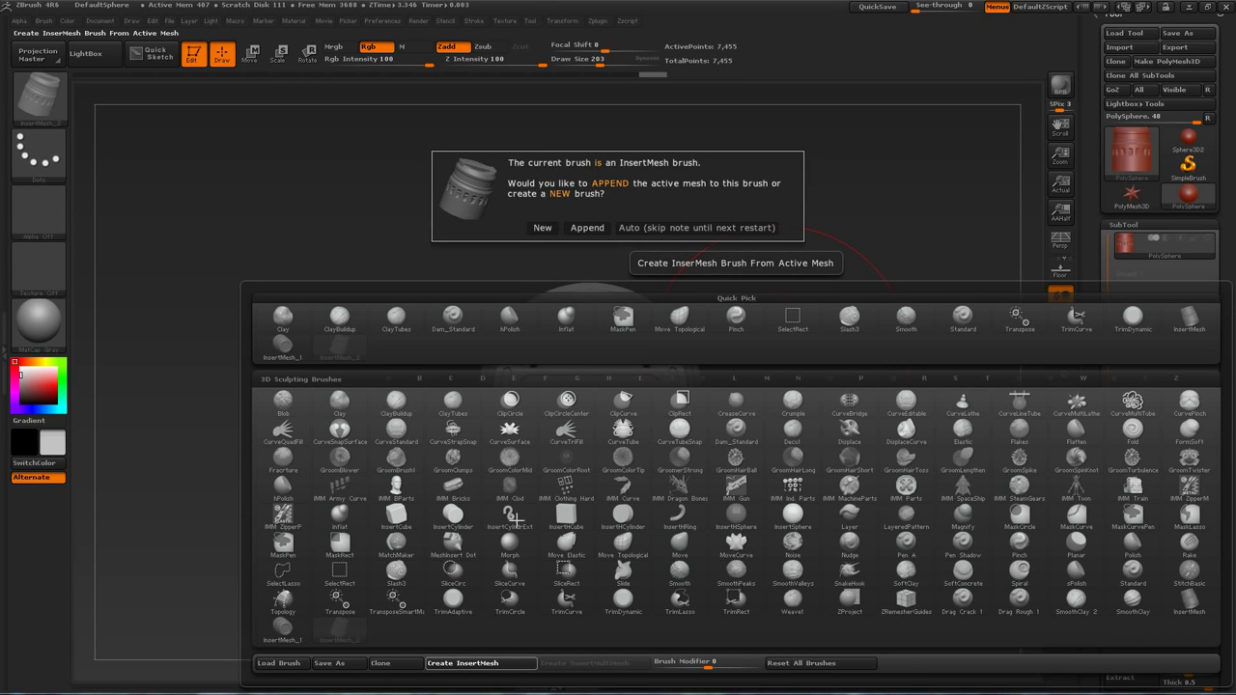
{"action": "left_click", "coordinate": [544, 230]}
{"action": "key", "text": "b"}
{"action": "left_click", "coordinate": [399, 580]}
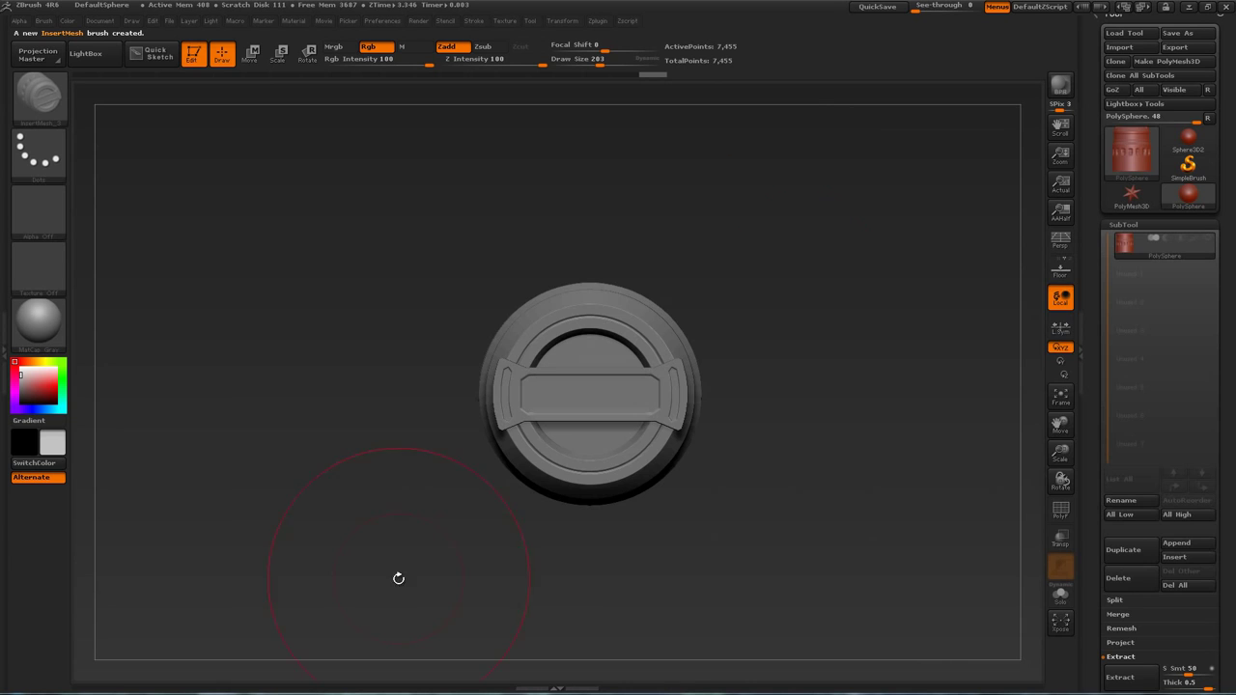
Append a Sphere3D subtool as a test surface and make it active
{"action": "left_click", "coordinate": [1186, 548]}
{"action": "left_click", "coordinate": [780, 436]}
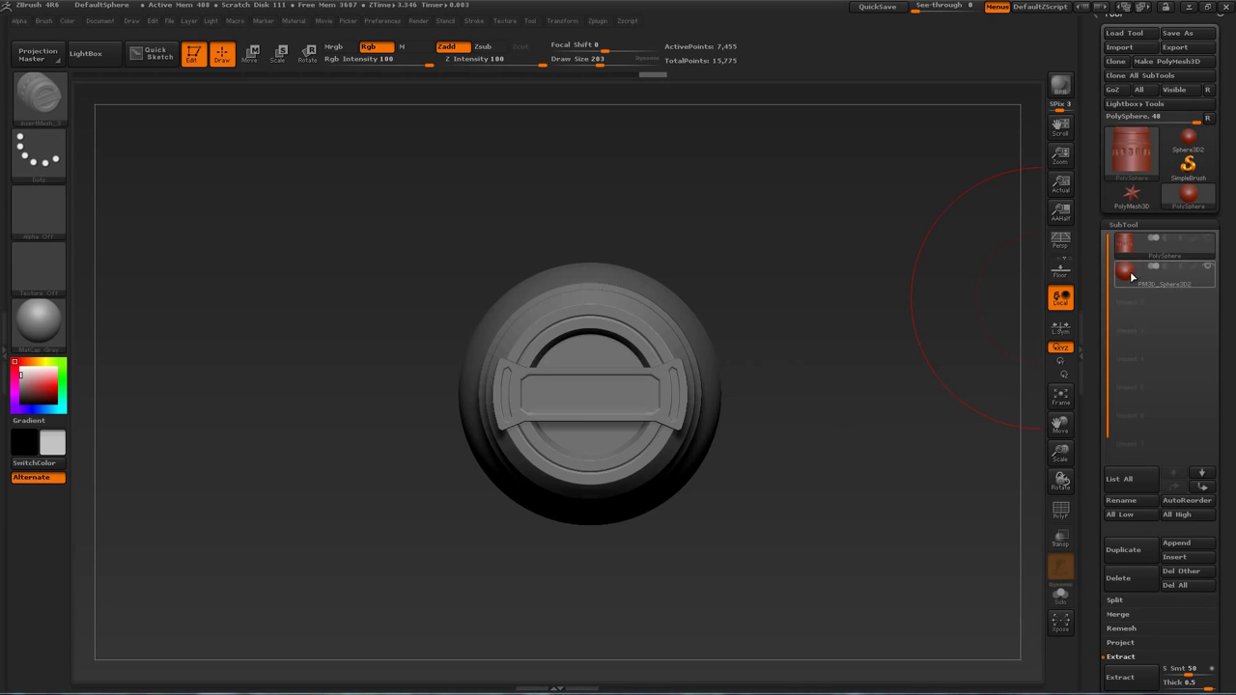
{"action": "left_click", "coordinate": [1132, 274]}
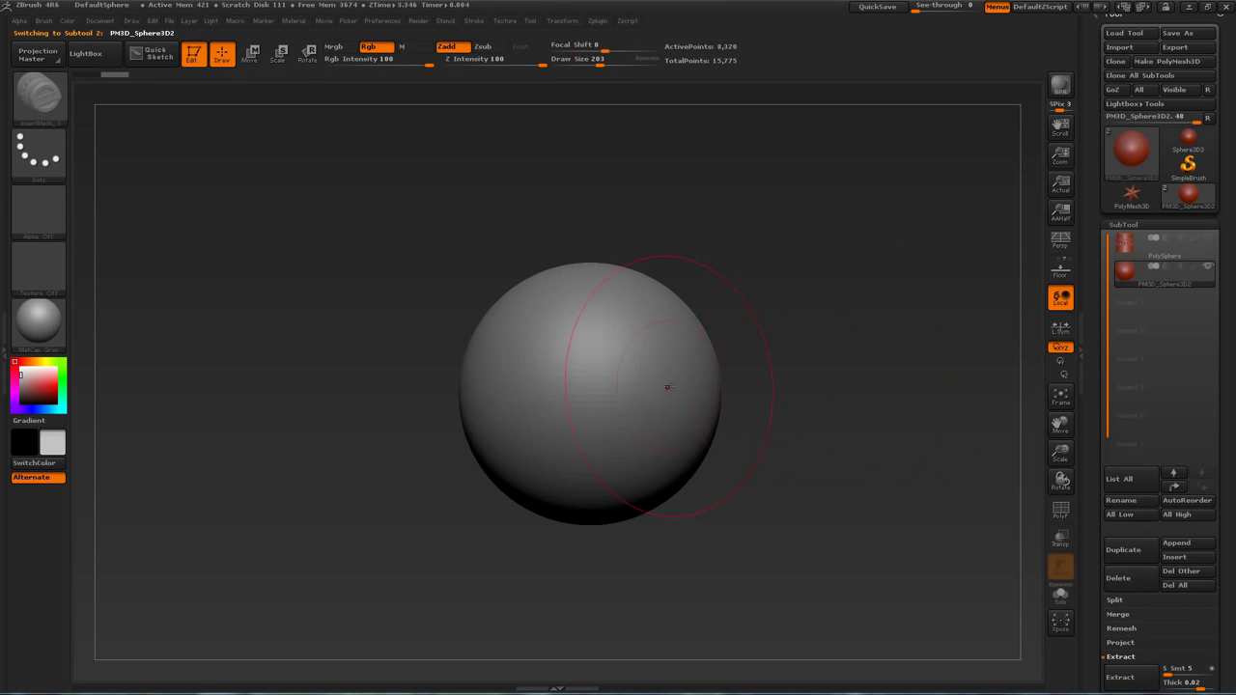
Try inserting two symmetric pairs of the cylindrical mesh on the sphere, and undo both insertions
{"action": "left_click_drag", "start_coordinate": [653, 390], "coordinate": [812, 352]}
{"action": "left_click_drag", "start_coordinate": [821, 423], "coordinate": [800, 372]}
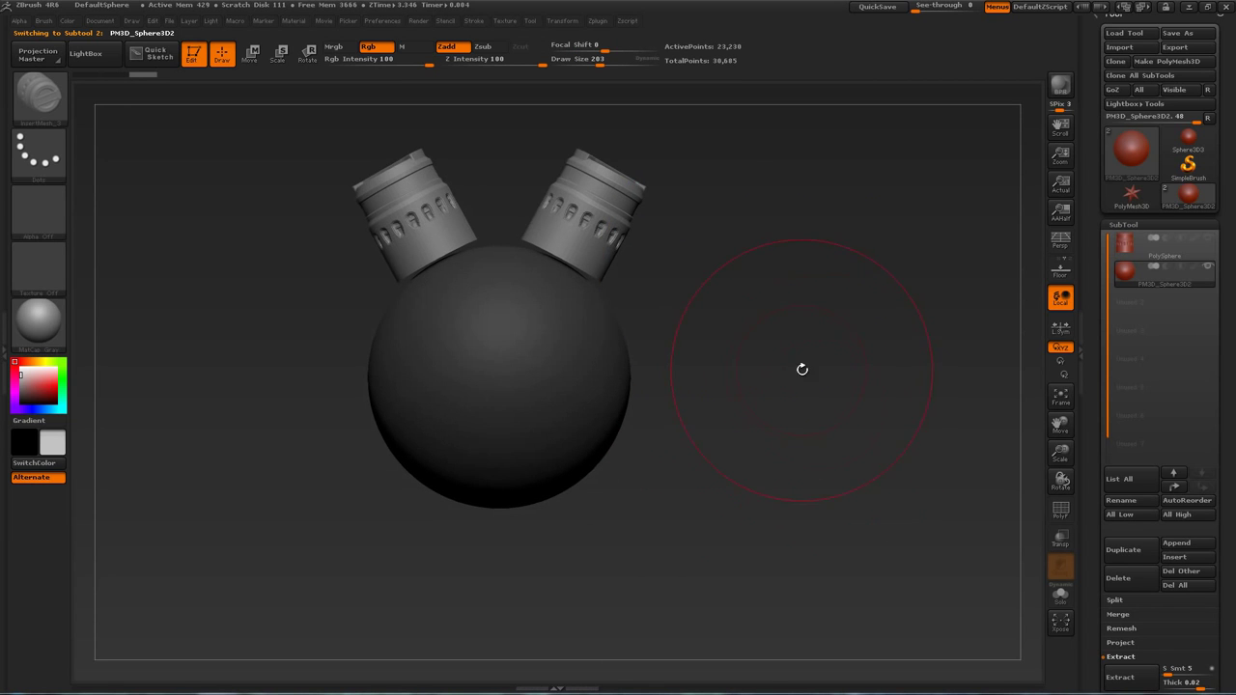
{"action": "left_click_drag", "start_coordinate": [754, 337], "coordinate": [686, 413]}
{"action": "left_click_drag", "start_coordinate": [765, 410], "coordinate": [845, 356]}
{"action": "left_click_drag", "start_coordinate": [835, 290], "coordinate": [809, 297], "text": "shift"}
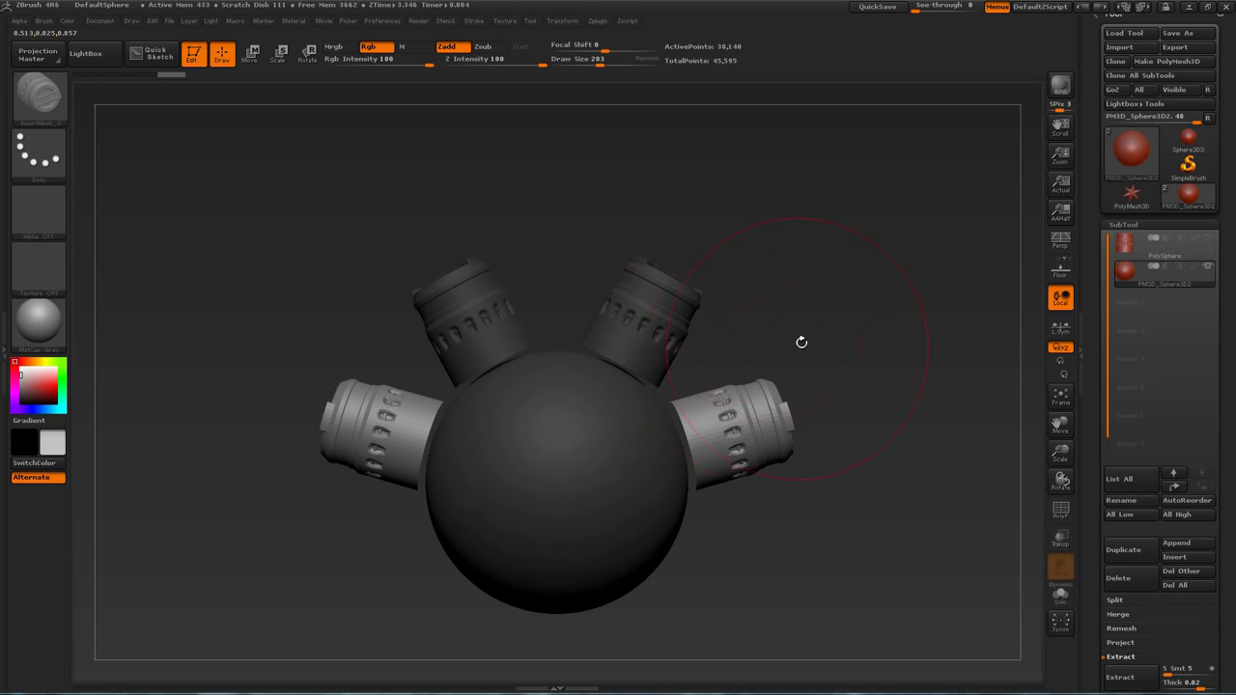
{"action": "mouse_move", "coordinate": [808, 284]}
{"action": "left_mouse_down", "text": "alt"}
{"action": "mouse_move", "coordinate": [828, 303]}
{"action": "mouse_move", "coordinate": [747, 323]}
{"action": "left_mouse_up", "text": "alt"}
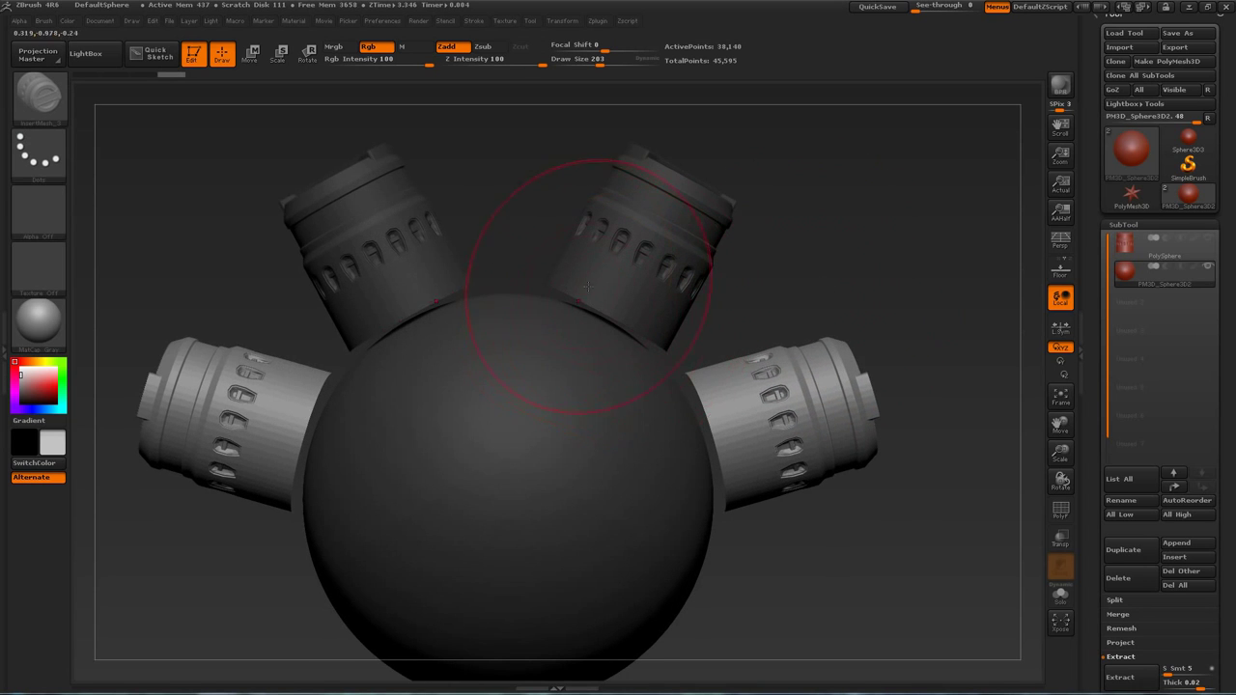
{"action": "right_click_drag", "start_coordinate": [644, 276], "coordinate": [675, 271], "text": "alt"}
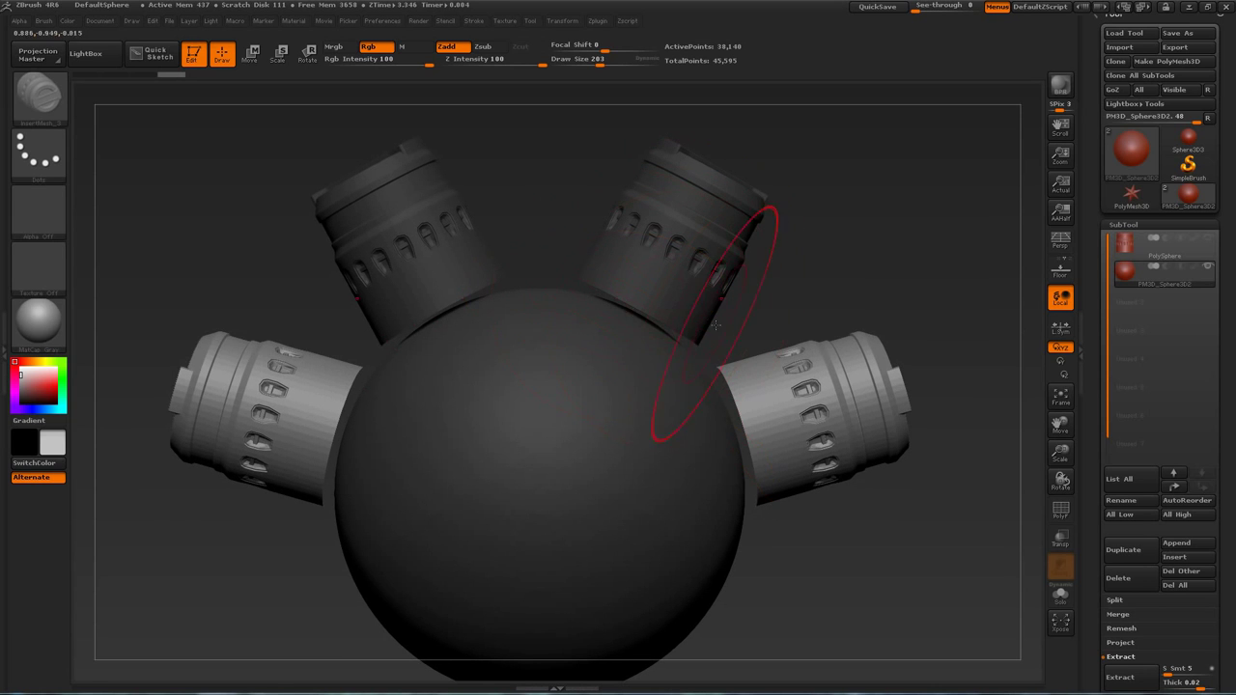
{"action": "key", "text": "ctrl+z"}
{"action": "key", "text": "ctrl+z"}
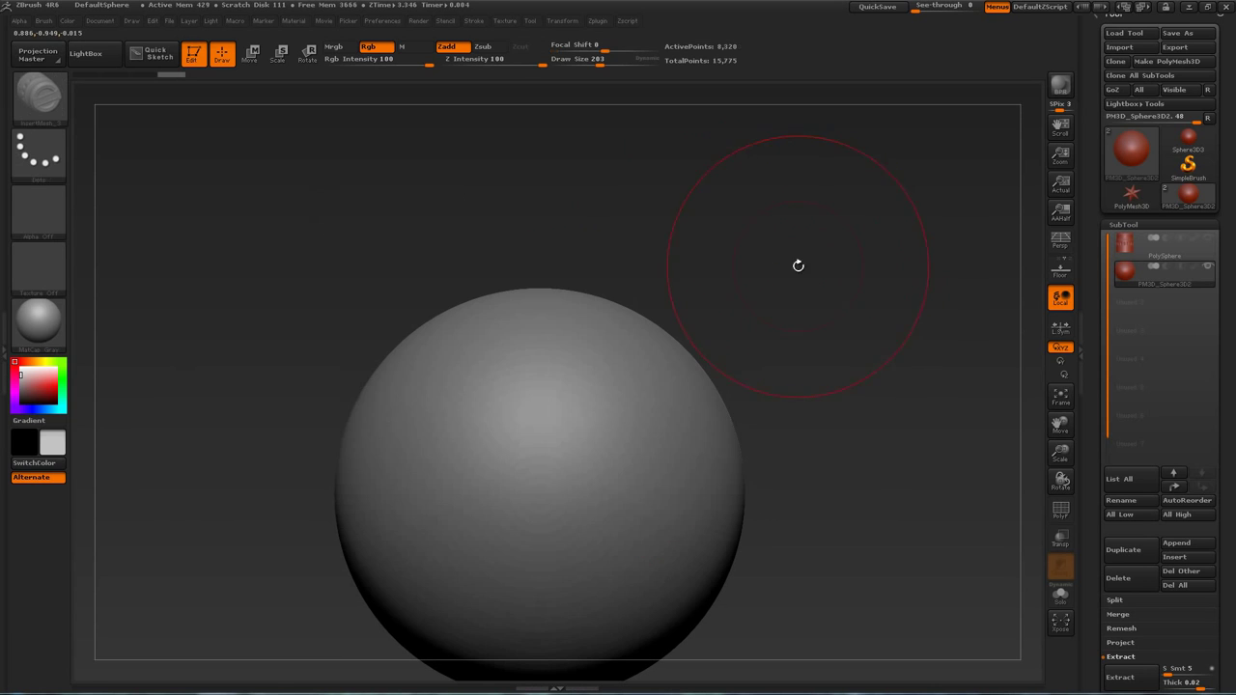
Set the InsertMesh brush's Imbed depth to -46
{"action": "left_click", "coordinate": [42, 20]}
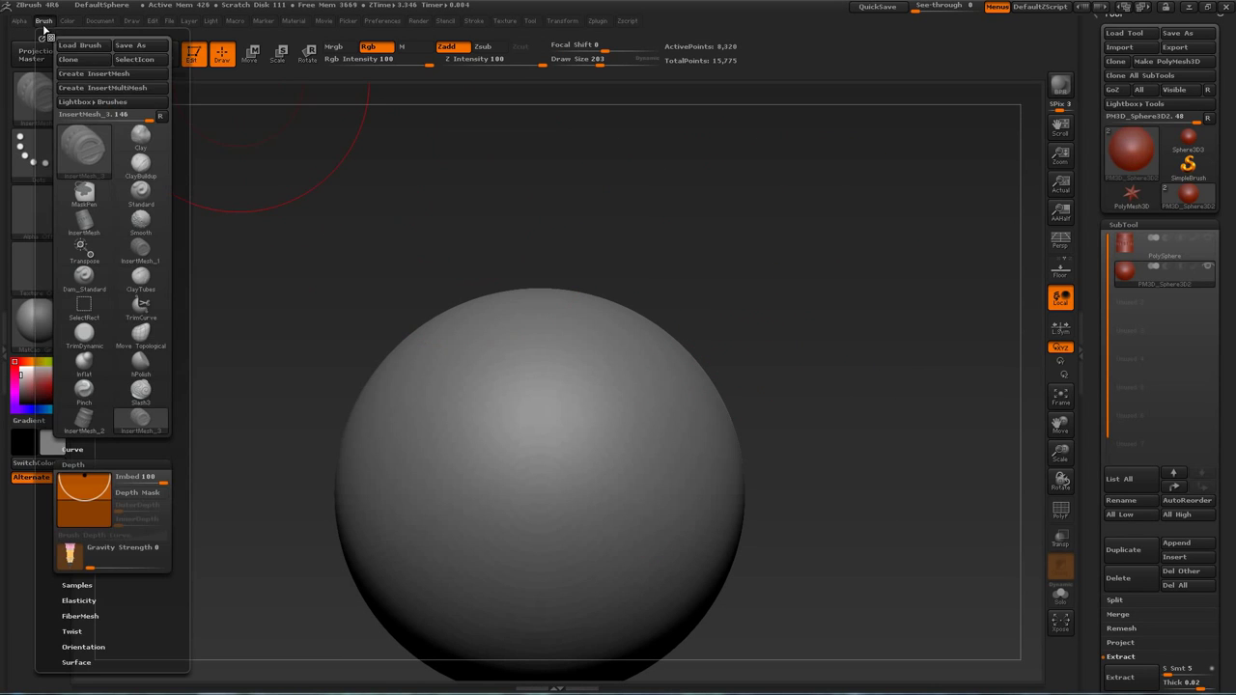
{"action": "left_click", "coordinate": [73, 465]}
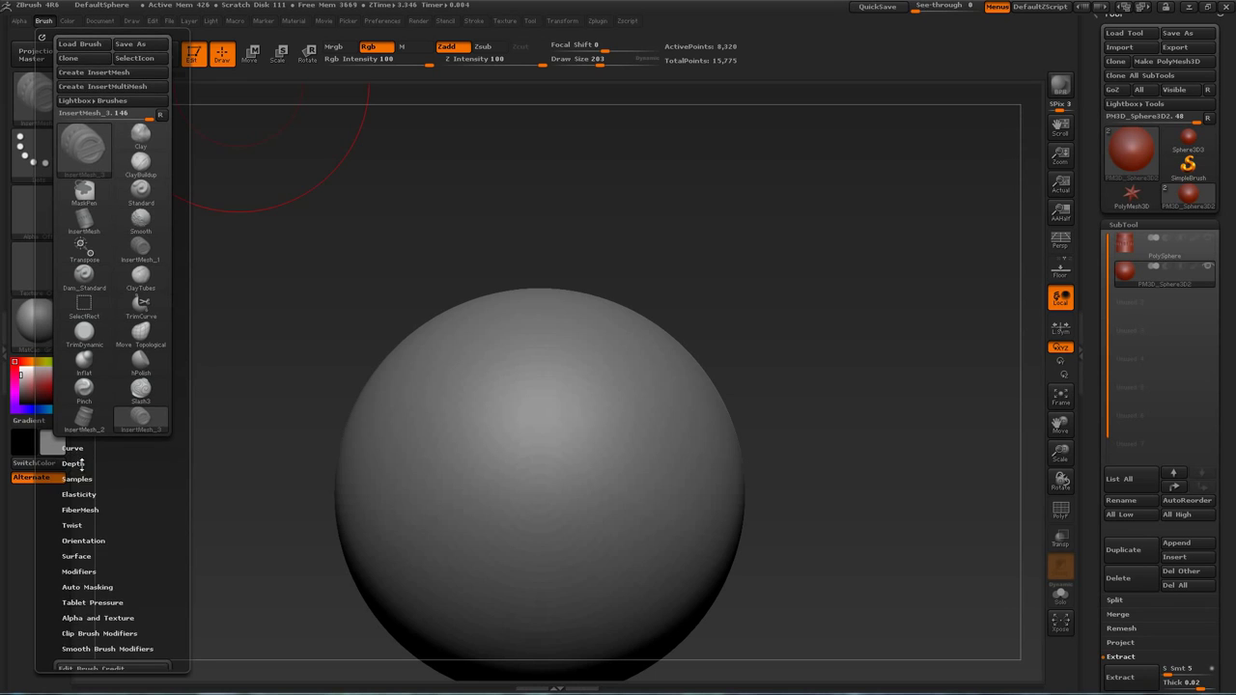
{"action": "left_click", "coordinate": [74, 465]}
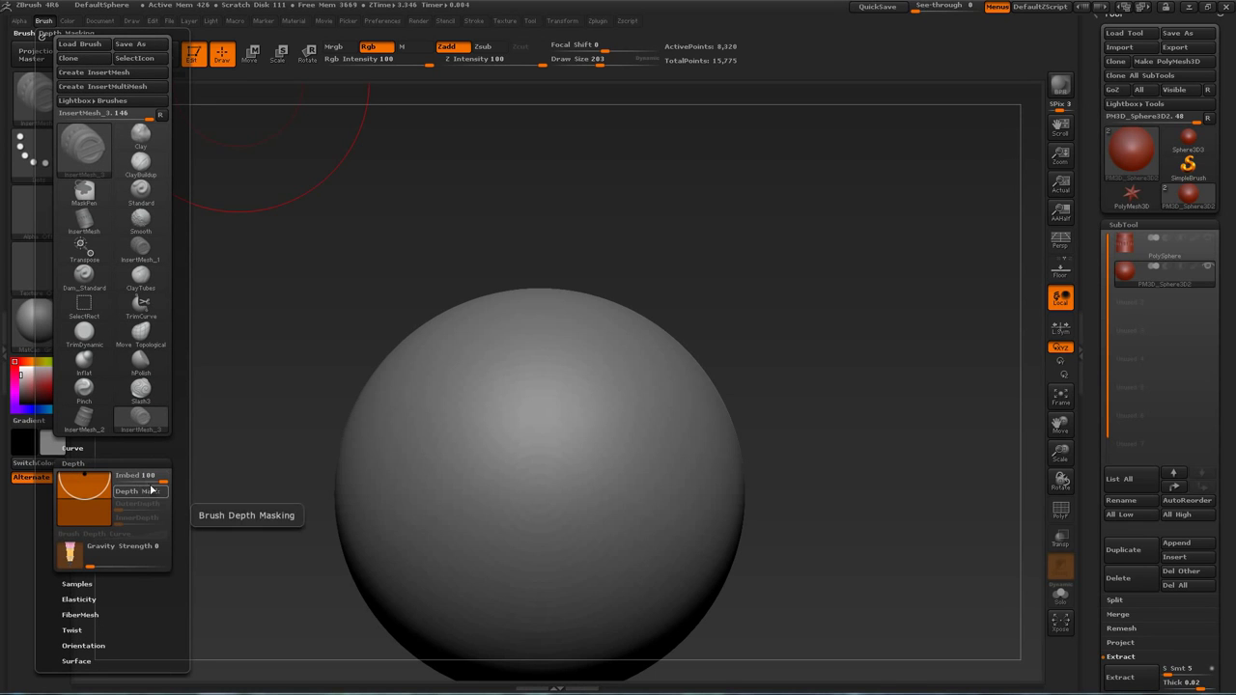
{"action": "left_click", "coordinate": [145, 480]}
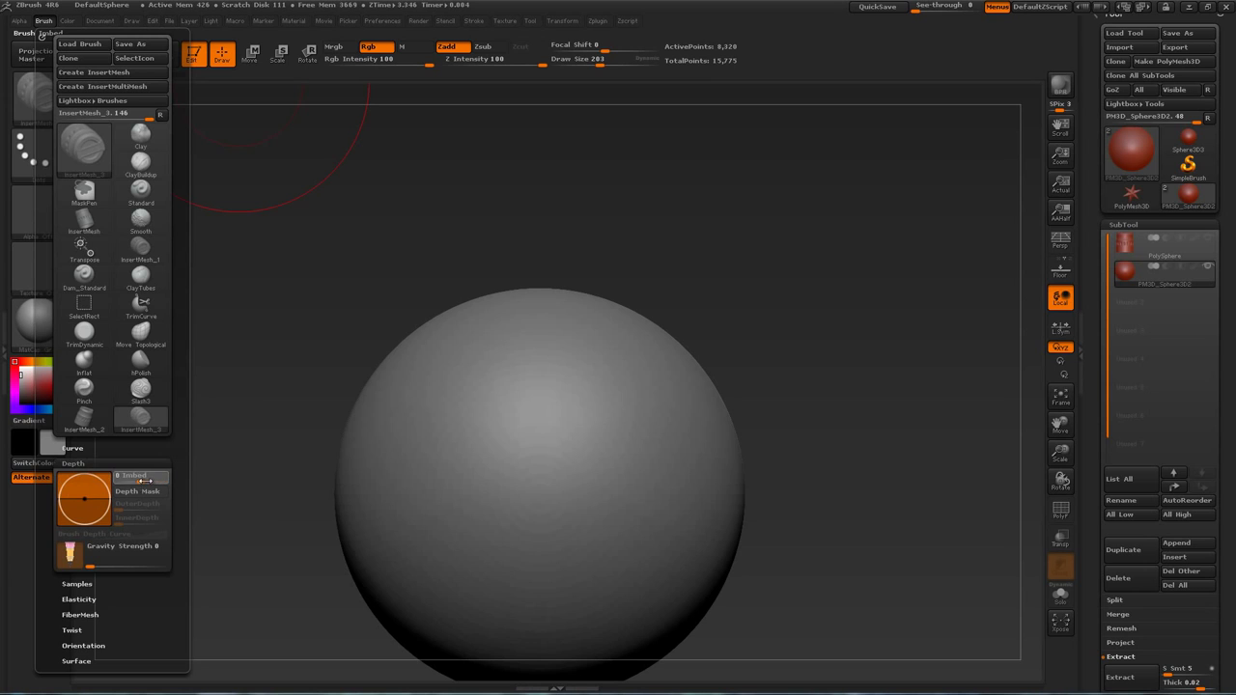
{"action": "left_click_drag", "start_coordinate": [134, 481], "coordinate": [123, 481]}
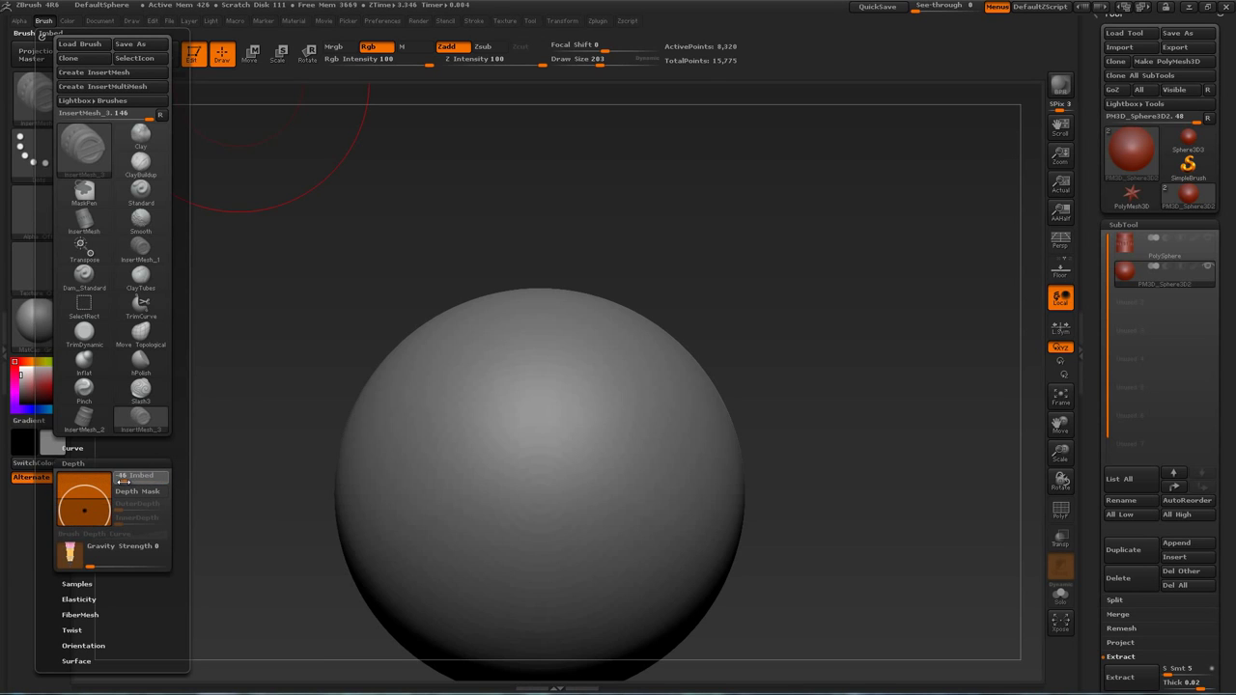
Try the new embed depth with an insertion on the sphere, and undo it
{"action": "left_click_drag", "start_coordinate": [629, 417], "coordinate": [695, 526]}
{"action": "left_click_drag", "start_coordinate": [800, 536], "coordinate": [804, 425]}
{"action": "key", "text": "ctrl+z"}
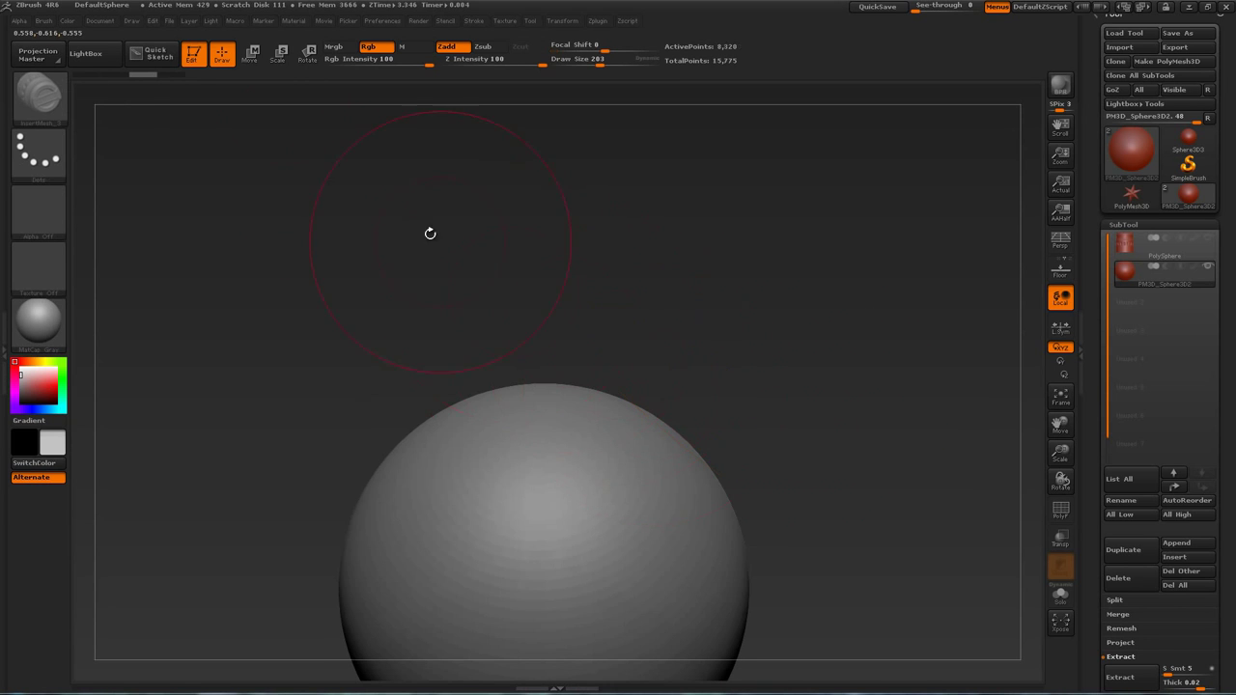
Set the brush's Imbed depth to 0 and insert three symmetric pairs of the cylindrical mesh around the sphere
{"action": "left_click", "coordinate": [45, 23]}
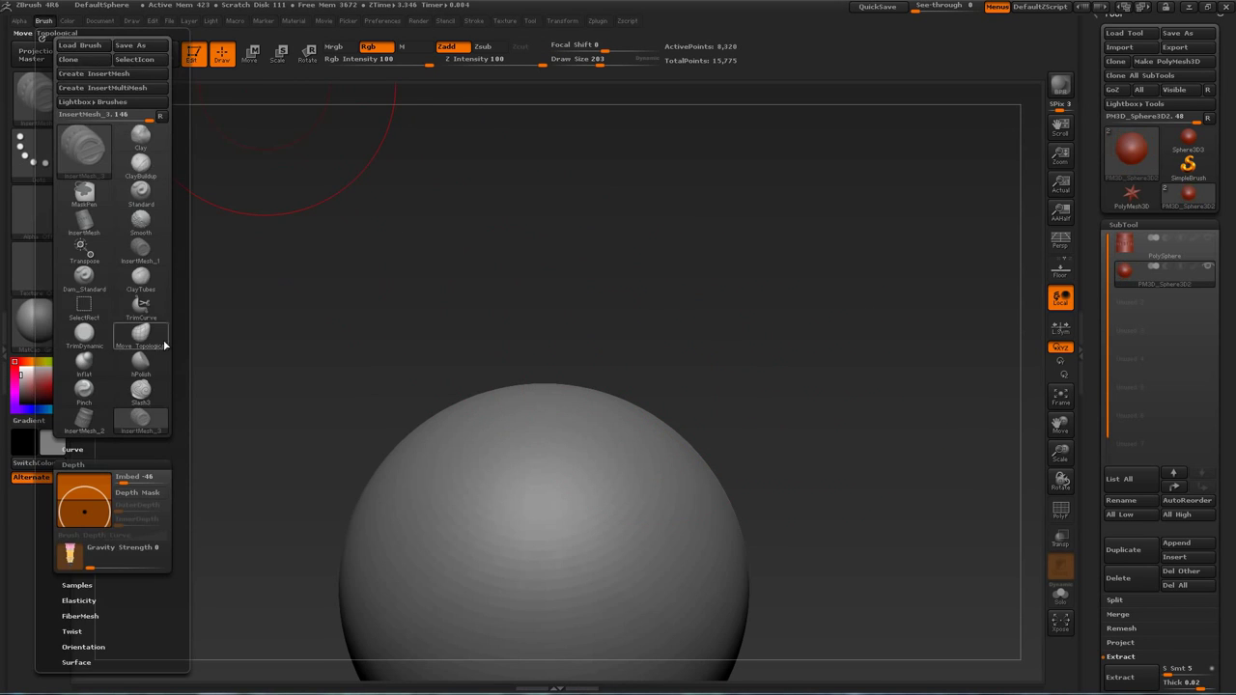
{"action": "left_click_drag", "start_coordinate": [121, 484], "coordinate": [138, 484]}
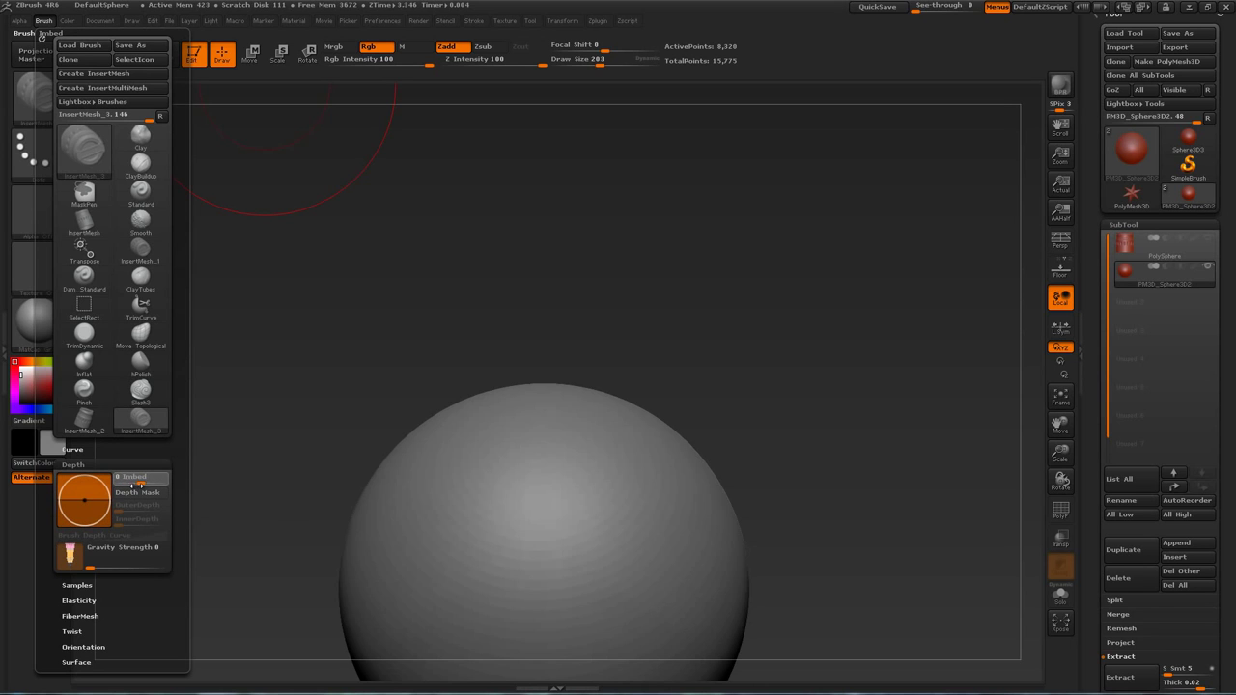
{"action": "left_click_drag", "start_coordinate": [788, 345], "coordinate": [779, 280], "text": "alt"}
{"action": "left_click_drag", "start_coordinate": [638, 412], "coordinate": [689, 458]}
{"action": "left_click_drag", "start_coordinate": [796, 324], "coordinate": [787, 294]}
{"action": "left_click_drag", "start_coordinate": [833, 345], "coordinate": [805, 283], "text": "alt"}
{"action": "left_click_drag", "start_coordinate": [666, 374], "coordinate": [718, 422]}
{"action": "left_click_drag", "start_coordinate": [825, 423], "coordinate": [620, 438]}
{"action": "left_click_drag", "start_coordinate": [761, 423], "coordinate": [855, 491]}
{"action": "mouse_move", "coordinate": [897, 335]}
{"action": "left_mouse_down", "text": "alt"}
{"action": "mouse_move", "coordinate": [872, 326]}
{"action": "mouse_move", "coordinate": [683, 361]}
{"action": "left_mouse_up", "text": "alt"}
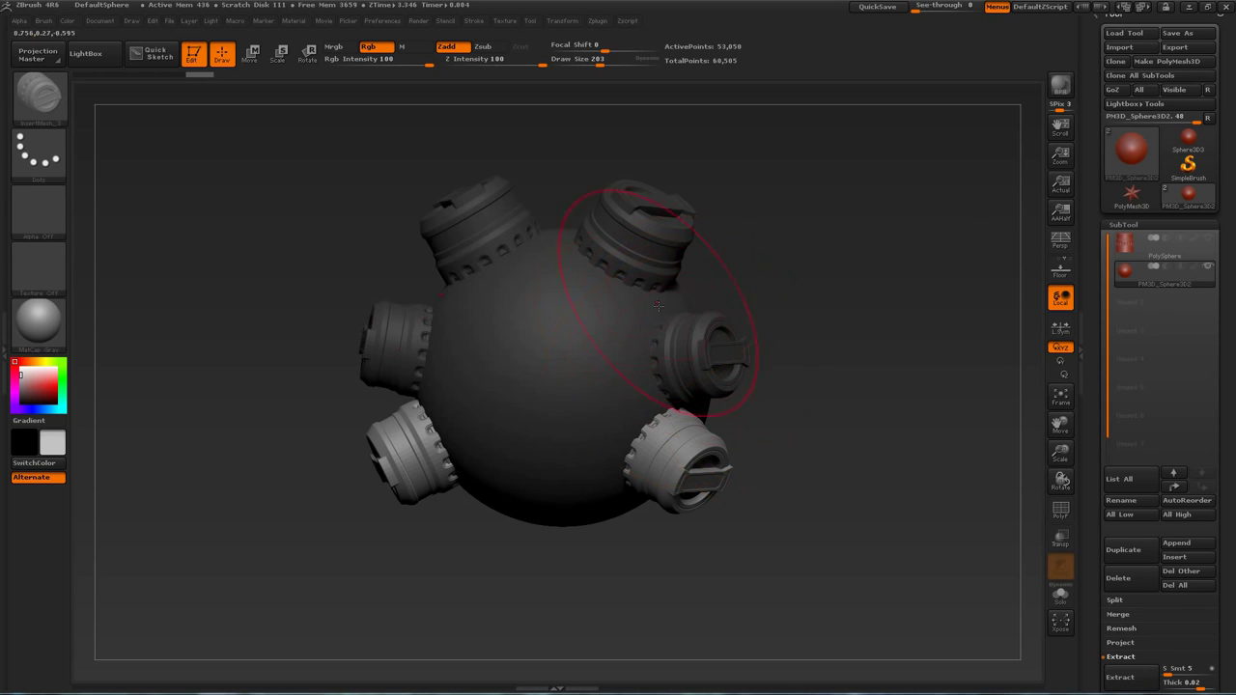
Turn on the PolyFrame display and clear the mask from the sphere subtool
{"action": "left_click_drag", "start_coordinate": [781, 297], "coordinate": [831, 359], "text": "shift"}
{"action": "key", "text": "shift+f"}
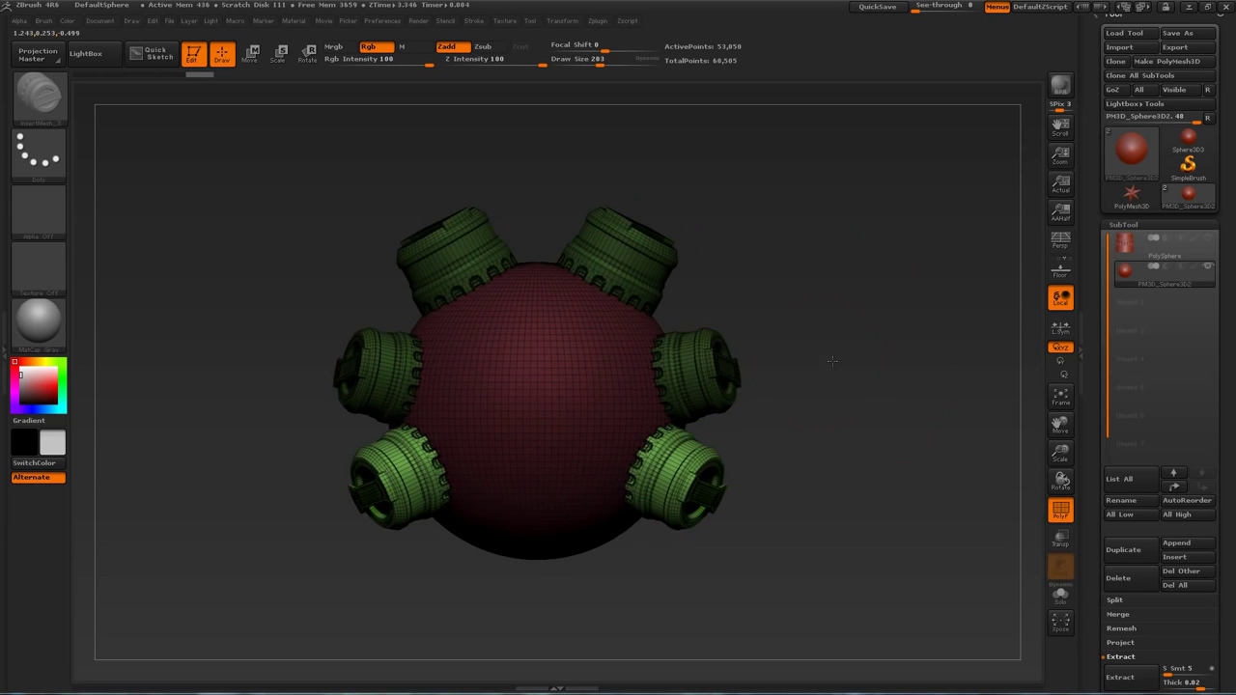
{"action": "mouse_move", "coordinate": [859, 304]}
{"action": "left_mouse_down", "text": "ctrl"}
{"action": "mouse_move", "coordinate": [826, 300]}
{"action": "mouse_move", "coordinate": [834, 332]}
{"action": "left_mouse_up", "text": "ctrl"}
Split the sphere and its inserted cylinders into separate subtools by polygroup, accepting the non-undoable operation
{"action": "left_click_drag", "start_coordinate": [1090, 446], "coordinate": [1089, 300]}
{"action": "left_click", "coordinate": [1117, 454]}
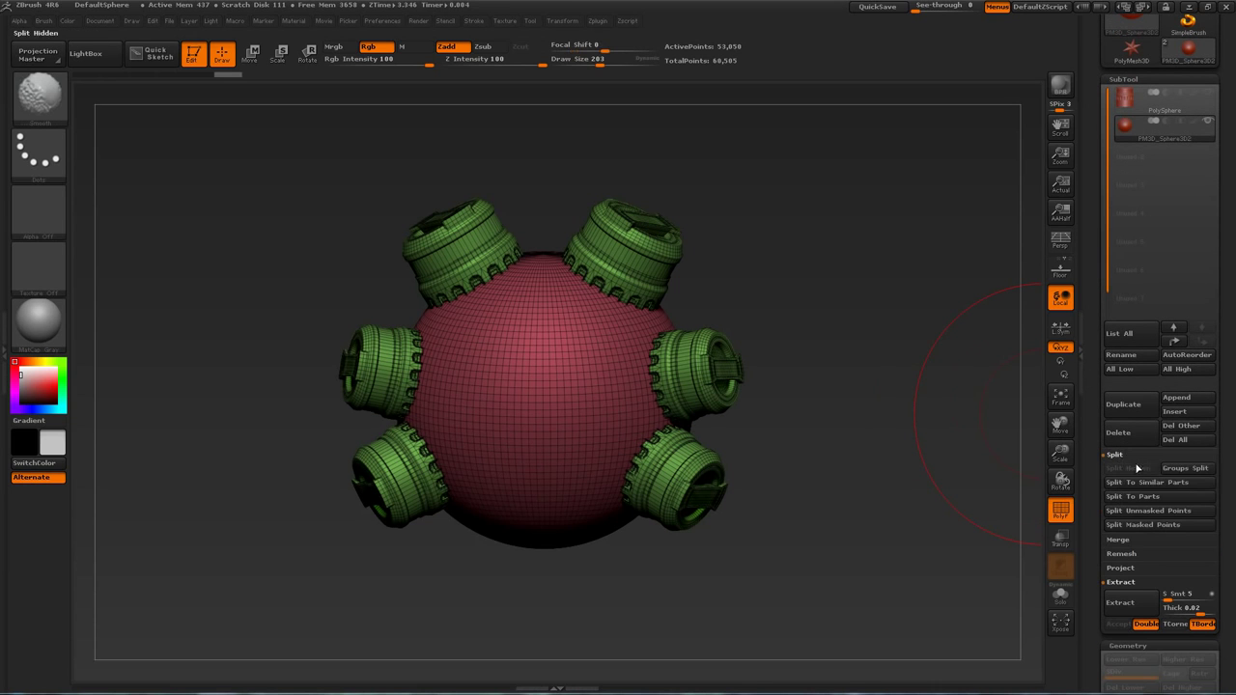
{"action": "left_click", "coordinate": [1186, 469]}
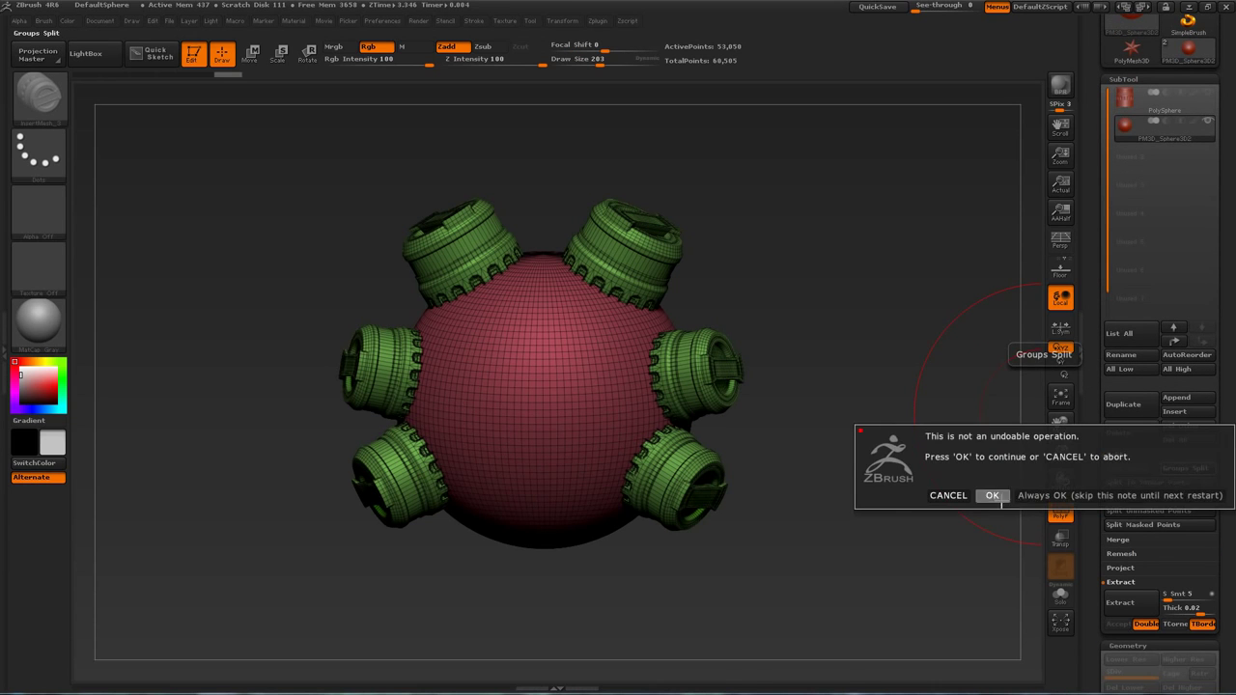
{"action": "left_click", "coordinate": [992, 496]}
{"action": "left_click_drag", "start_coordinate": [890, 415], "coordinate": [790, 408]}
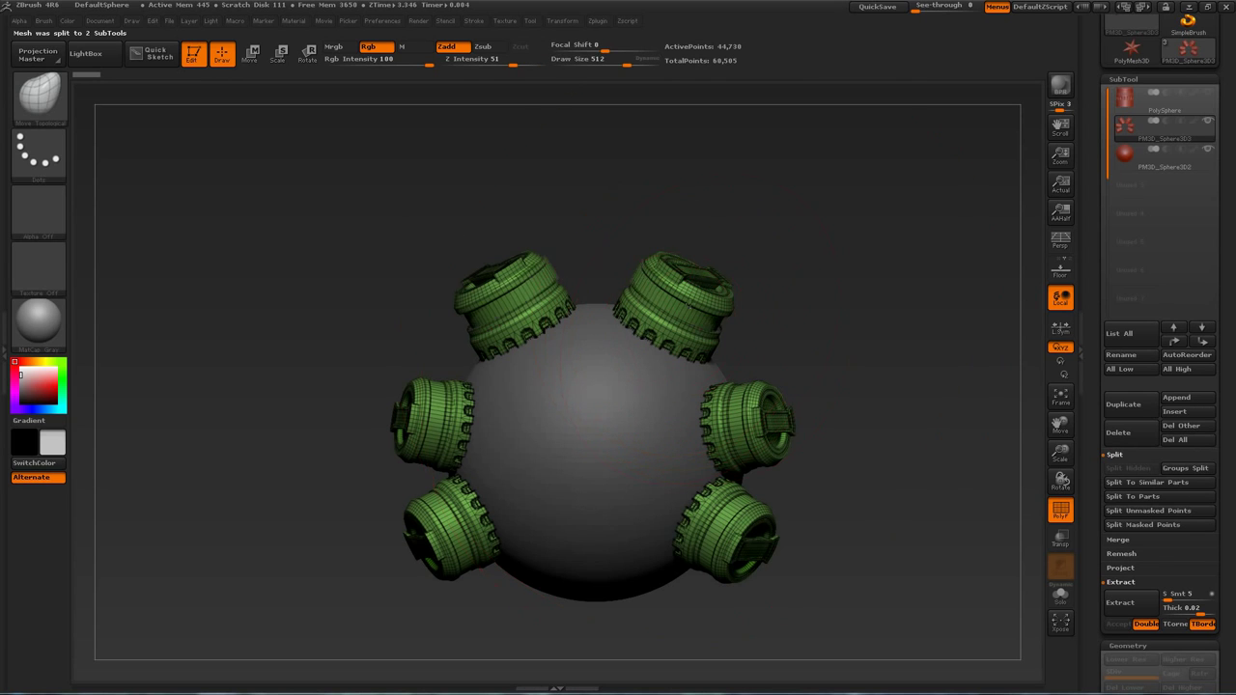
Select the sphere subtool, switch to the ClayBuildup brush, try a stroke between the inserted cylinders, and undo it
{"action": "key", "text": "ctrl"}
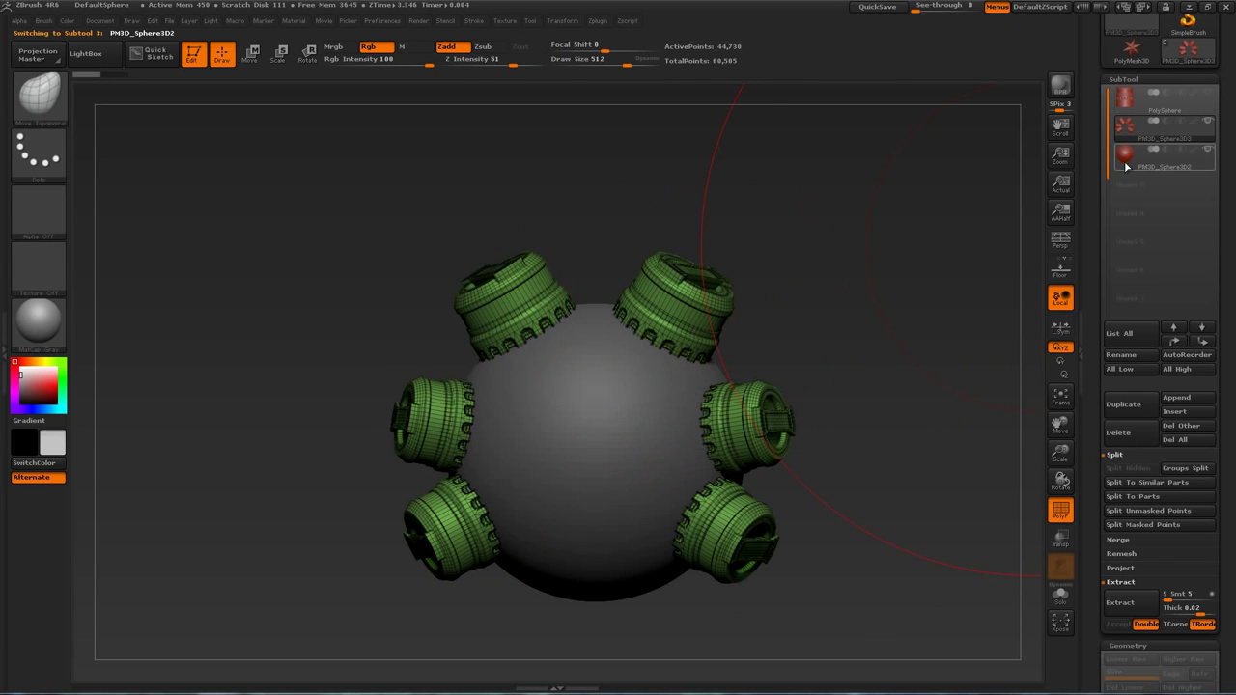
{"action": "left_click", "coordinate": [1127, 166]}
{"action": "key", "text": "b"}
{"action": "key", "text": "c"}
{"action": "key", "text": "b"}
{"action": "key", "text": "s"}
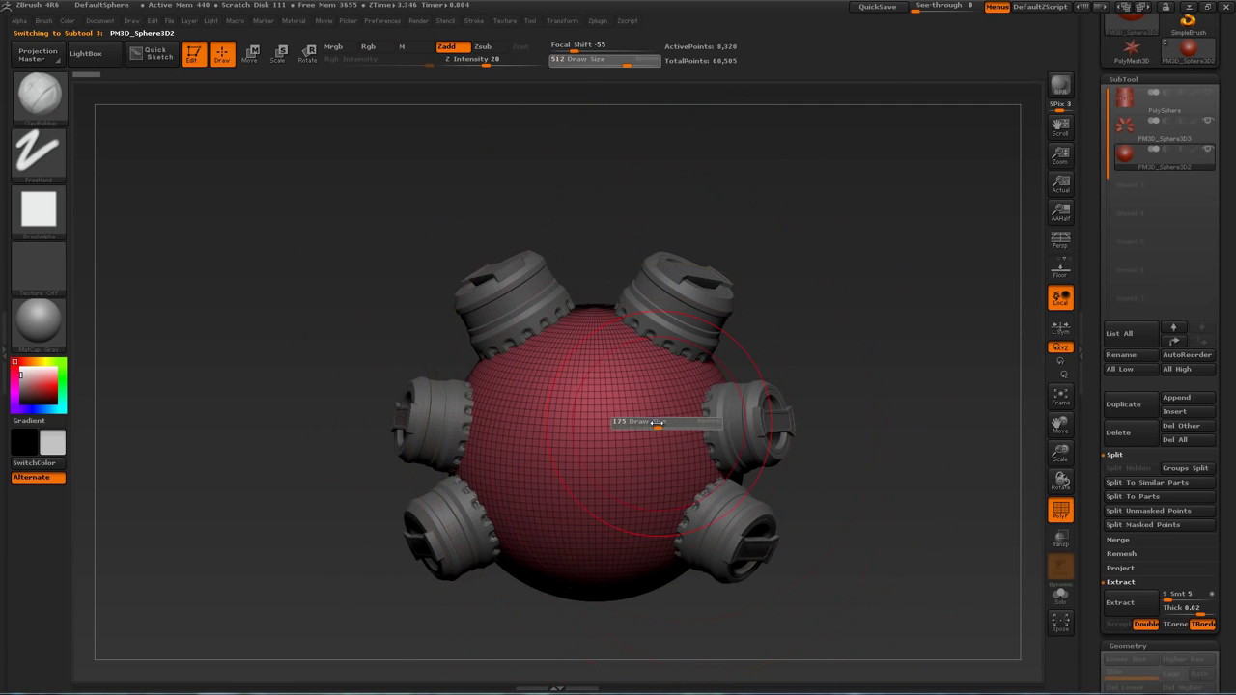
{"action": "left_click_drag", "start_coordinate": [682, 390], "coordinate": [654, 499]}
{"action": "key", "text": "ctrl+z"}
Turn off the PolyFrame display, sculpt a ClayBuildup stroke across the sphere's middle, and subdivide the sphere once
{"action": "key", "text": "shift+f"}
{"action": "left_click_drag", "start_coordinate": [694, 430], "coordinate": [614, 436]}
{"action": "key", "text": "ctrl+d"}
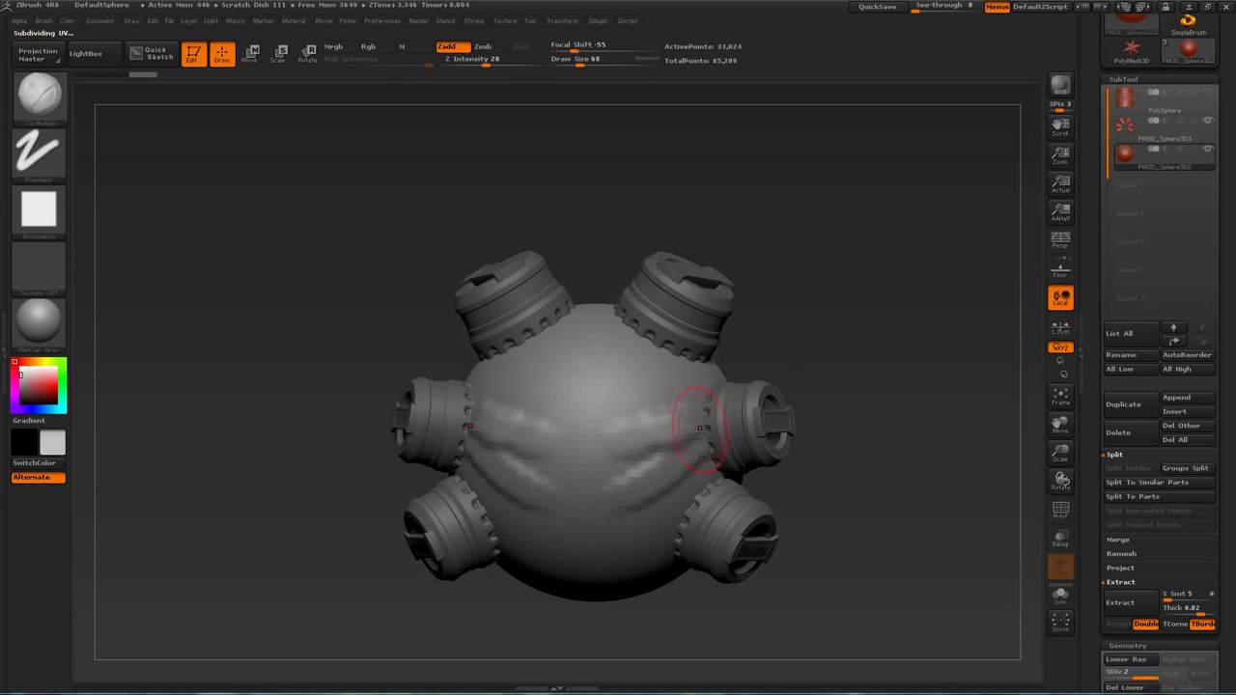
Build up more ClayBuildup strokes on the subdivided sphere, running inward from the bases of the middle cylinders
{"action": "left_click_drag", "start_coordinate": [863, 399], "coordinate": [877, 399]}
{"action": "left_click_drag", "start_coordinate": [711, 443], "coordinate": [581, 504]}
{"action": "left_click_drag", "start_coordinate": [703, 434], "coordinate": [605, 442]}
{"action": "left_click_drag", "start_coordinate": [702, 404], "coordinate": [577, 387]}
{"action": "mouse_move", "coordinate": [678, 430]}
{"action": "left_mouse_down"}
{"action": "mouse_move", "coordinate": [682, 443]}
{"action": "mouse_move", "coordinate": [614, 472]}
{"action": "mouse_move", "coordinate": [577, 471]}
{"action": "left_mouse_up"}
{"action": "mouse_move", "coordinate": [706, 456]}
{"action": "left_mouse_down"}
{"action": "mouse_move", "coordinate": [632, 506]}
{"action": "mouse_move", "coordinate": [684, 451]}
{"action": "mouse_move", "coordinate": [579, 464]}
{"action": "left_mouse_up"}
{"action": "key", "text": "3"}
{"action": "mouse_move", "coordinate": [707, 398]}
{"action": "left_mouse_down"}
{"action": "mouse_move", "coordinate": [619, 395]}
{"action": "mouse_move", "coordinate": [705, 374]}
{"action": "left_mouse_up"}
{"action": "left_click_drag", "start_coordinate": [813, 379], "coordinate": [850, 386]}
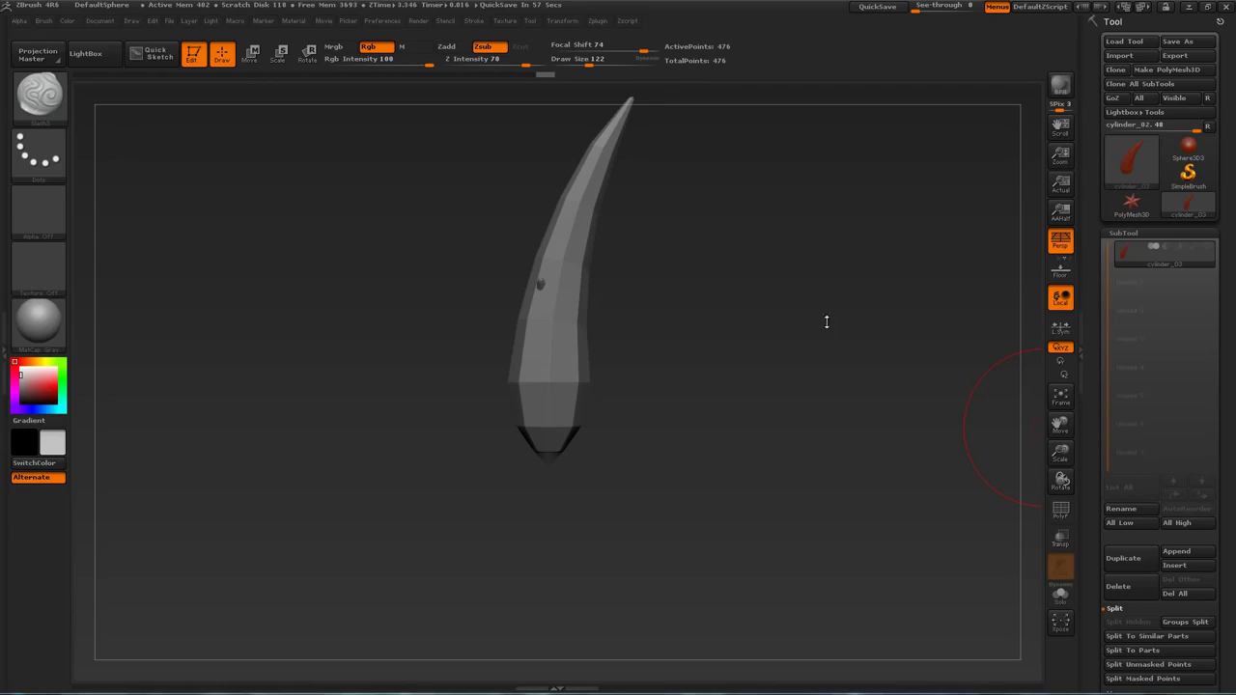
Split the curved horn mesh into separate subtools by polygroup, accepting the non-undoable operation
{"action": "left_click_drag", "start_coordinate": [656, 305], "coordinate": [1043, 425]}
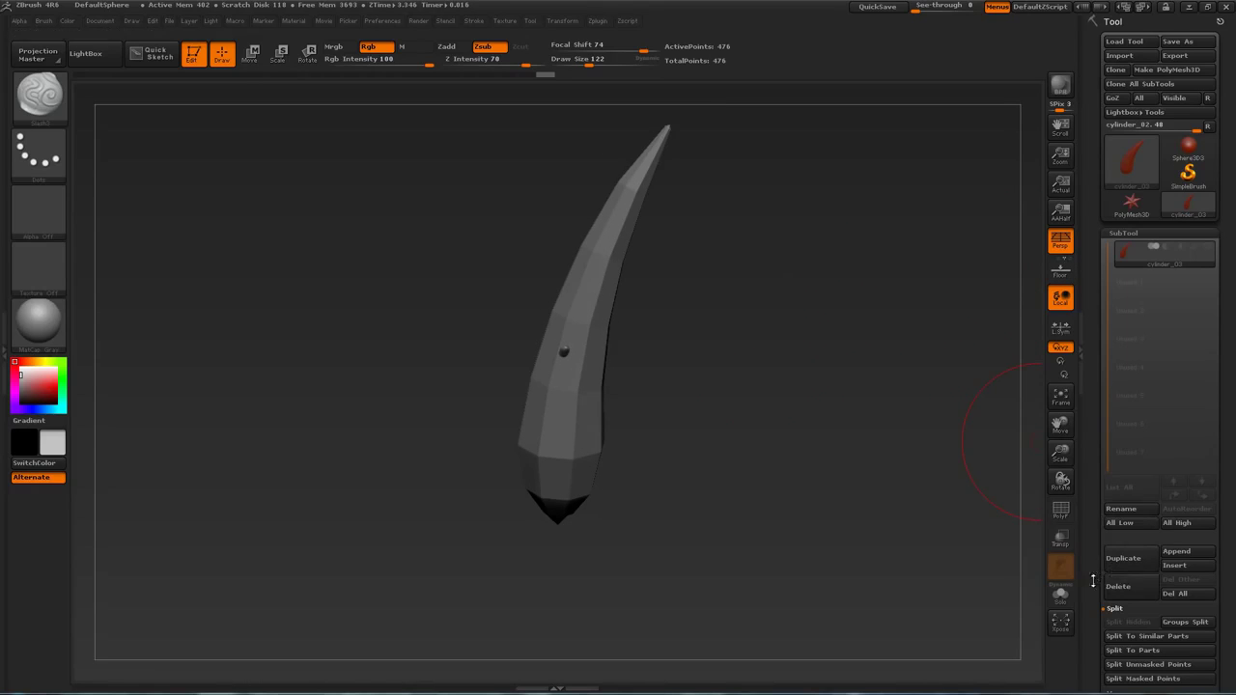
{"action": "left_click", "coordinate": [1174, 623]}
{"action": "left_click", "coordinate": [993, 651]}
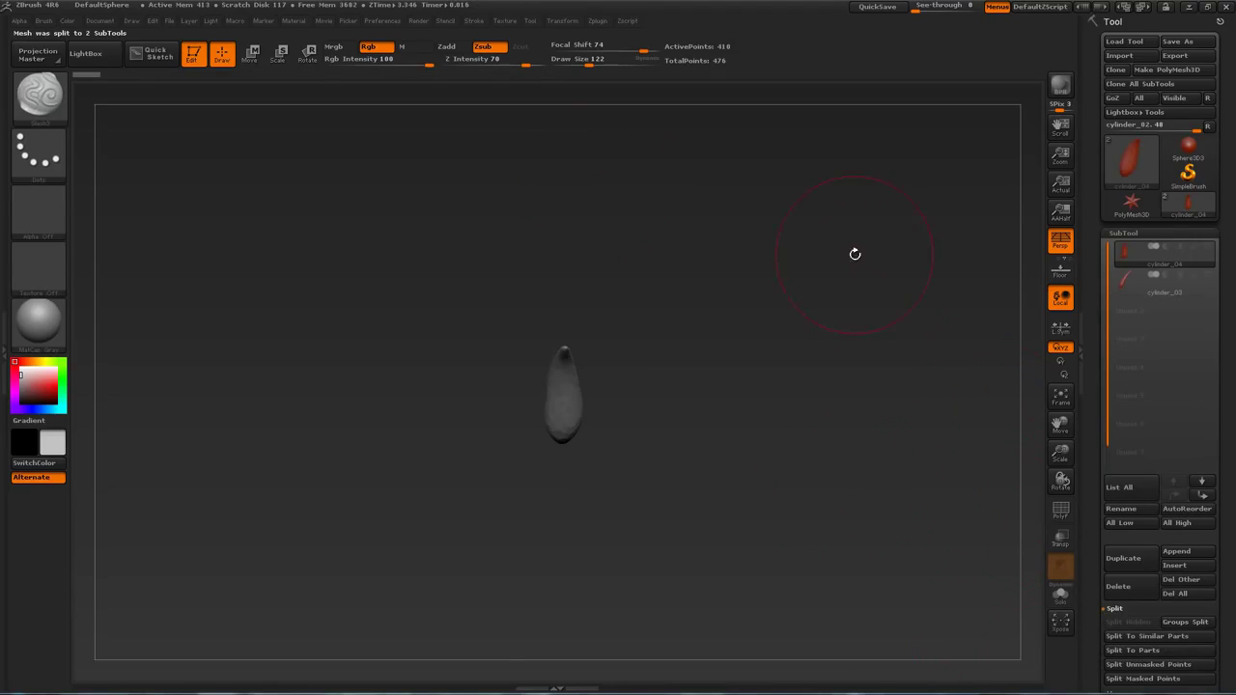
Make both split horn subtools visible and orient the horn to face the view with its tip pointing down
{"action": "left_click", "coordinate": [1208, 255]}
{"action": "mouse_move", "coordinate": [731, 337]}
{"action": "left_mouse_down"}
{"action": "mouse_move", "coordinate": [714, 429]}
{"action": "mouse_move", "coordinate": [819, 183]}
{"action": "left_mouse_up"}
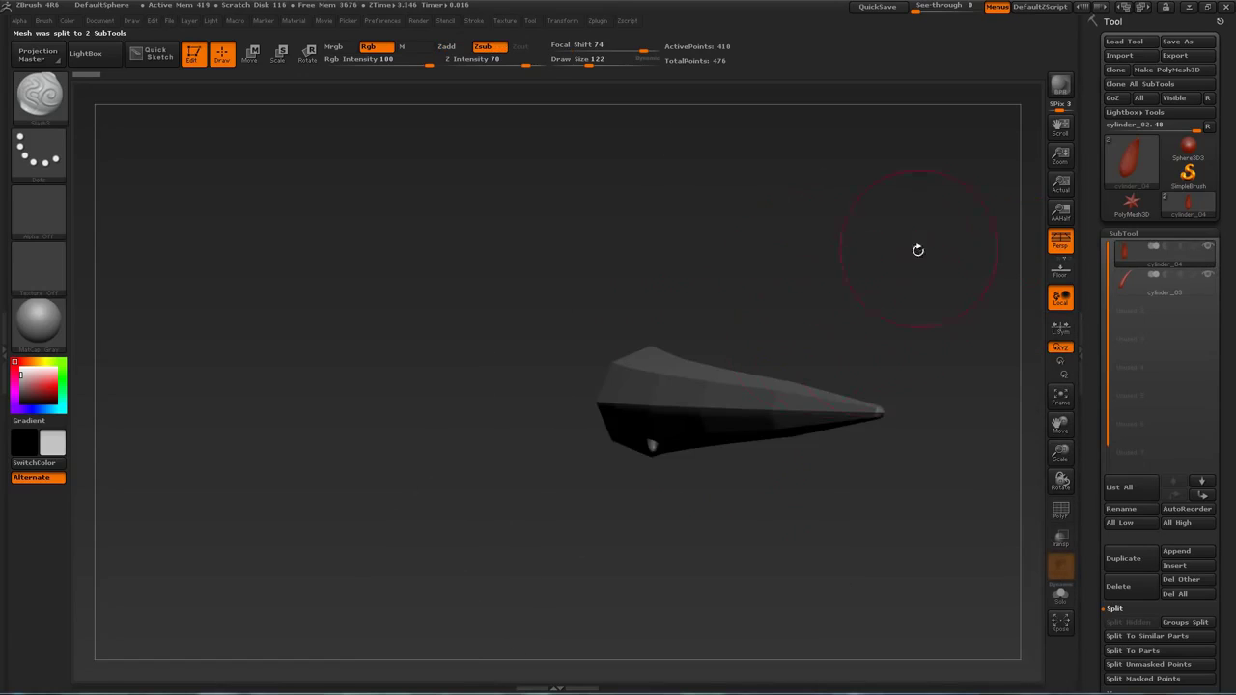
{"action": "mouse_move", "coordinate": [915, 185]}
{"action": "left_mouse_down", "text": "alt"}
{"action": "mouse_move", "coordinate": [820, 286]}
{"action": "mouse_move", "coordinate": [902, 259]}
{"action": "left_mouse_up", "text": "alt"}
{"action": "mouse_move", "coordinate": [893, 172]}
{"action": "left_mouse_down", "text": "shift"}
{"action": "mouse_move", "coordinate": [695, 595]}
{"action": "mouse_move", "coordinate": [666, 588]}
{"action": "left_mouse_up", "text": "shift"}
{"action": "mouse_move", "coordinate": [721, 521]}
{"action": "left_mouse_down", "text": "alt"}
{"action": "mouse_move", "coordinate": [724, 432]}
{"action": "mouse_move", "coordinate": [747, 380]}
{"action": "mouse_move", "coordinate": [796, 408]}
{"action": "mouse_move", "coordinate": [817, 403]}
{"action": "mouse_move", "coordinate": [781, 387]}
{"action": "mouse_move", "coordinate": [894, 336]}
{"action": "mouse_move", "coordinate": [786, 343]}
{"action": "mouse_move", "coordinate": [749, 366]}
{"action": "left_mouse_up", "text": "alt"}
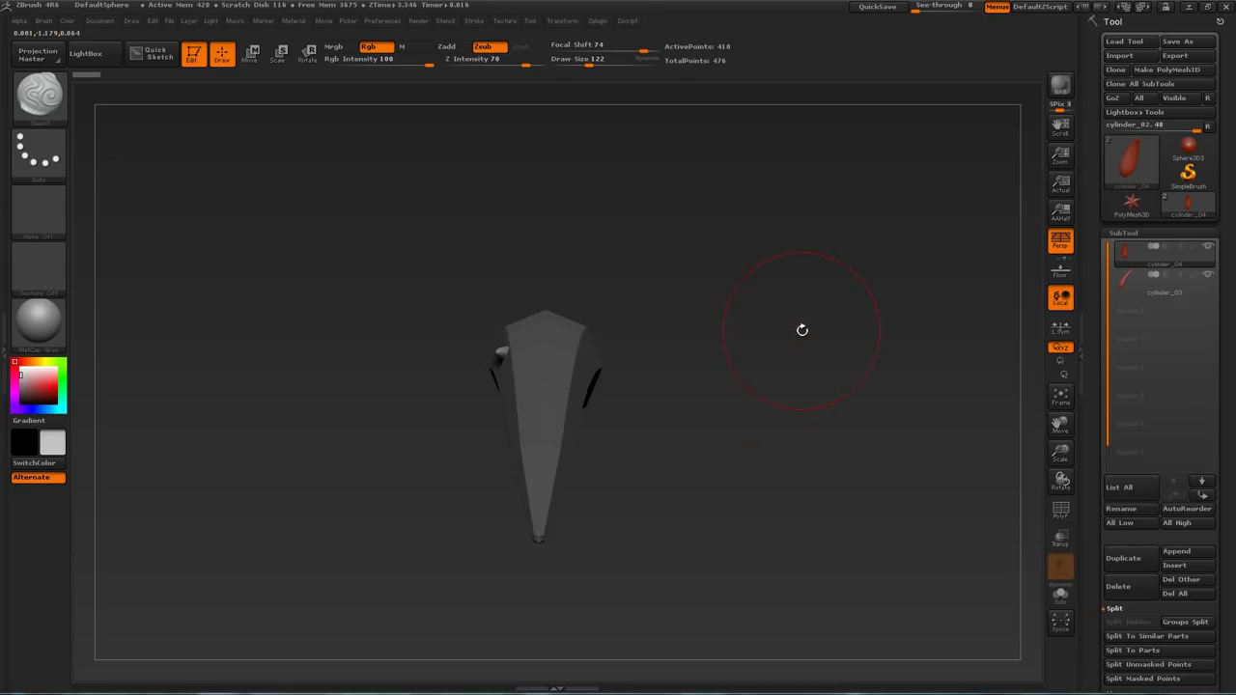
Create an InsertMultiMesh brush from the two visible horn subtools and view the meshes it contains
{"action": "key", "text": "b"}
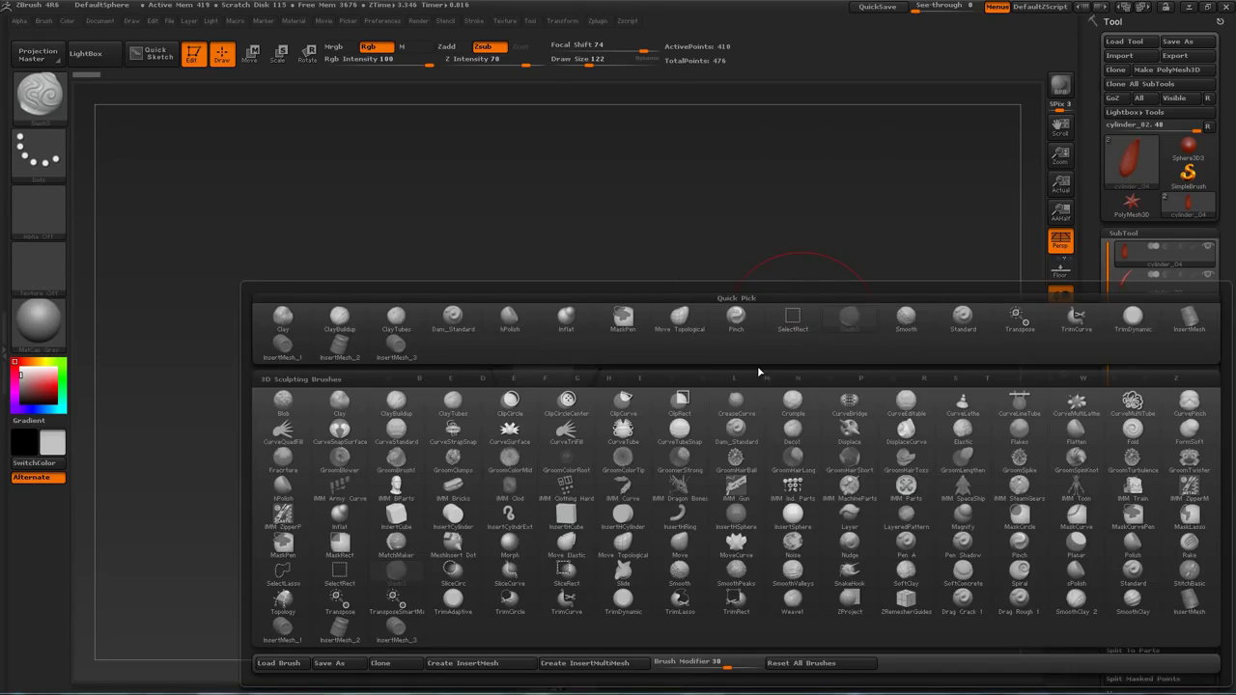
{"action": "left_click", "coordinate": [586, 665]}
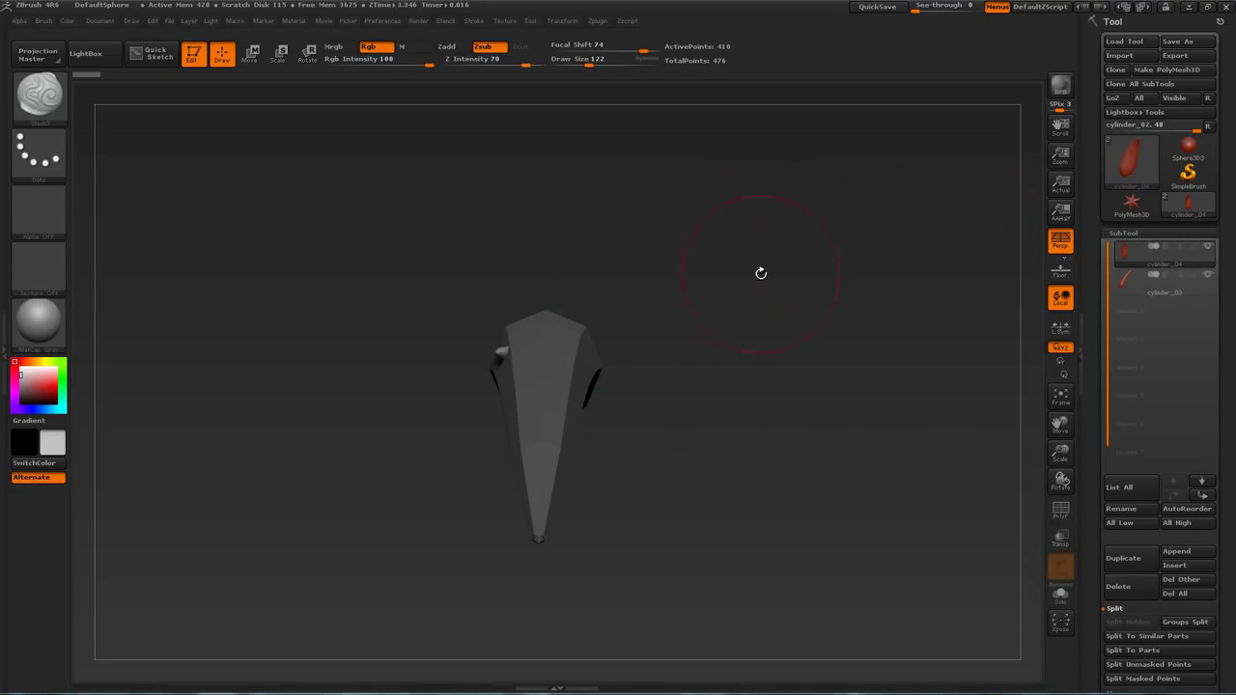
{"action": "key", "text": "b"}
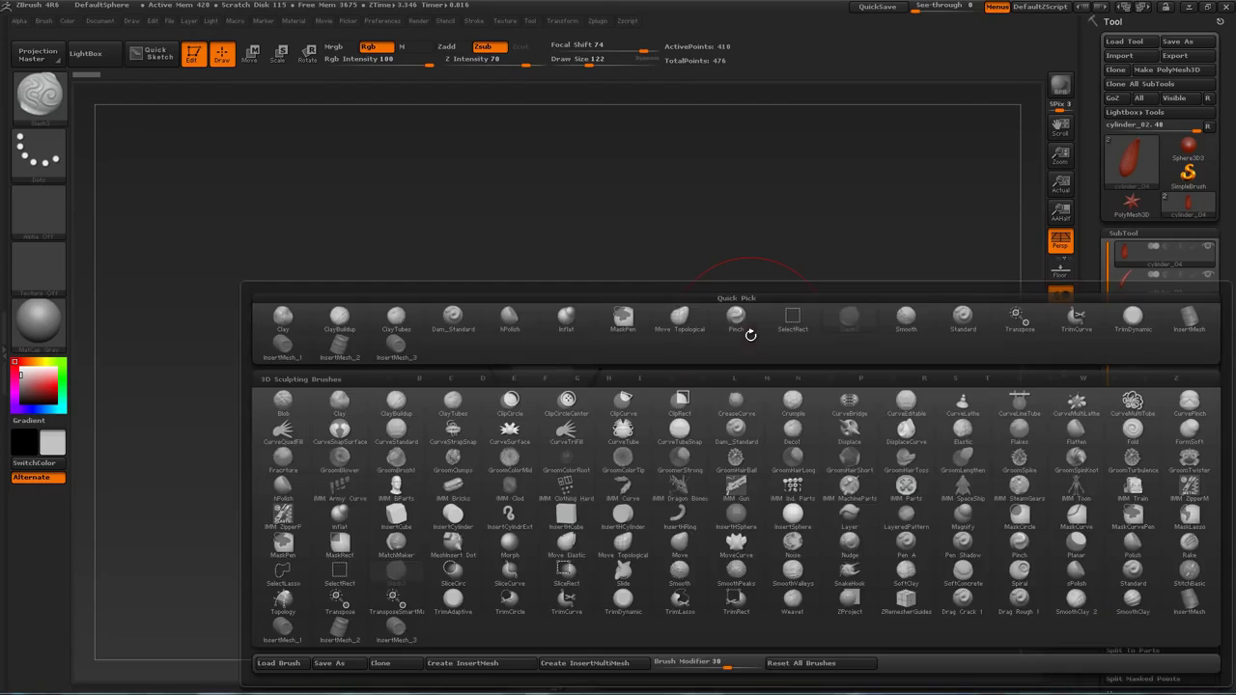
{"action": "left_click", "coordinate": [569, 666]}
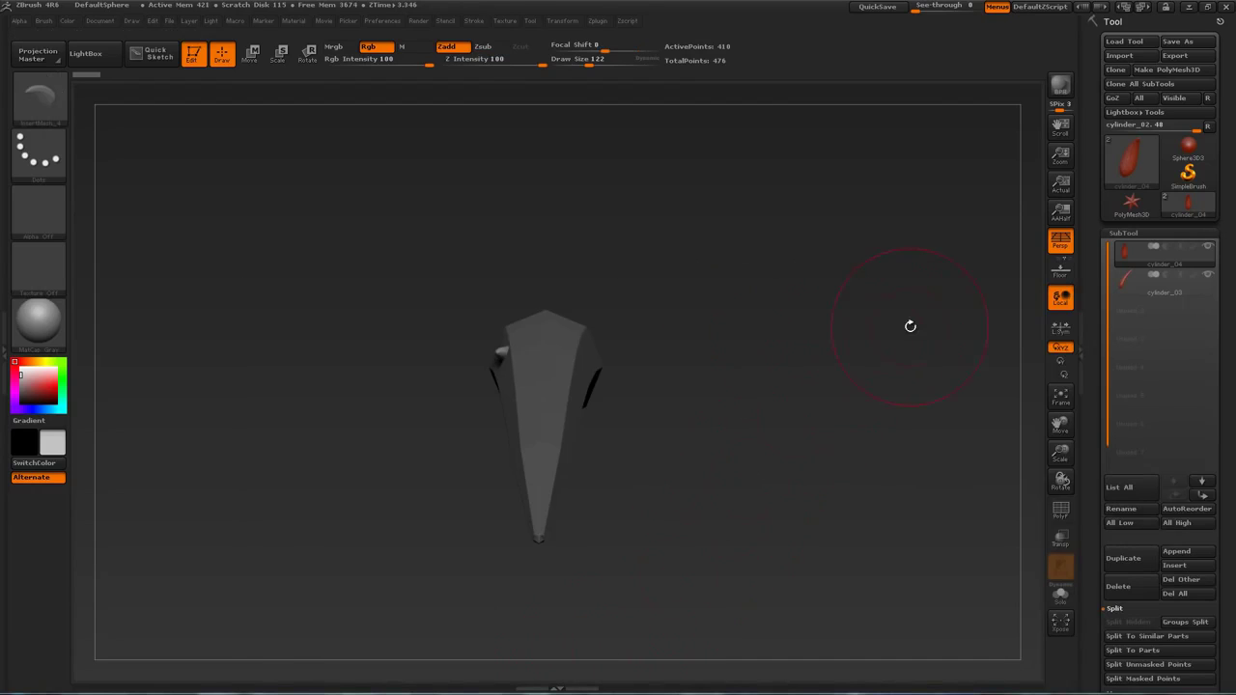
{"action": "mouse_move", "coordinate": [805, 323]}
{"action": "left_mouse_down"}
{"action": "mouse_move", "coordinate": [810, 371]}
{"action": "mouse_move", "coordinate": [815, 337]}
{"action": "left_mouse_up"}
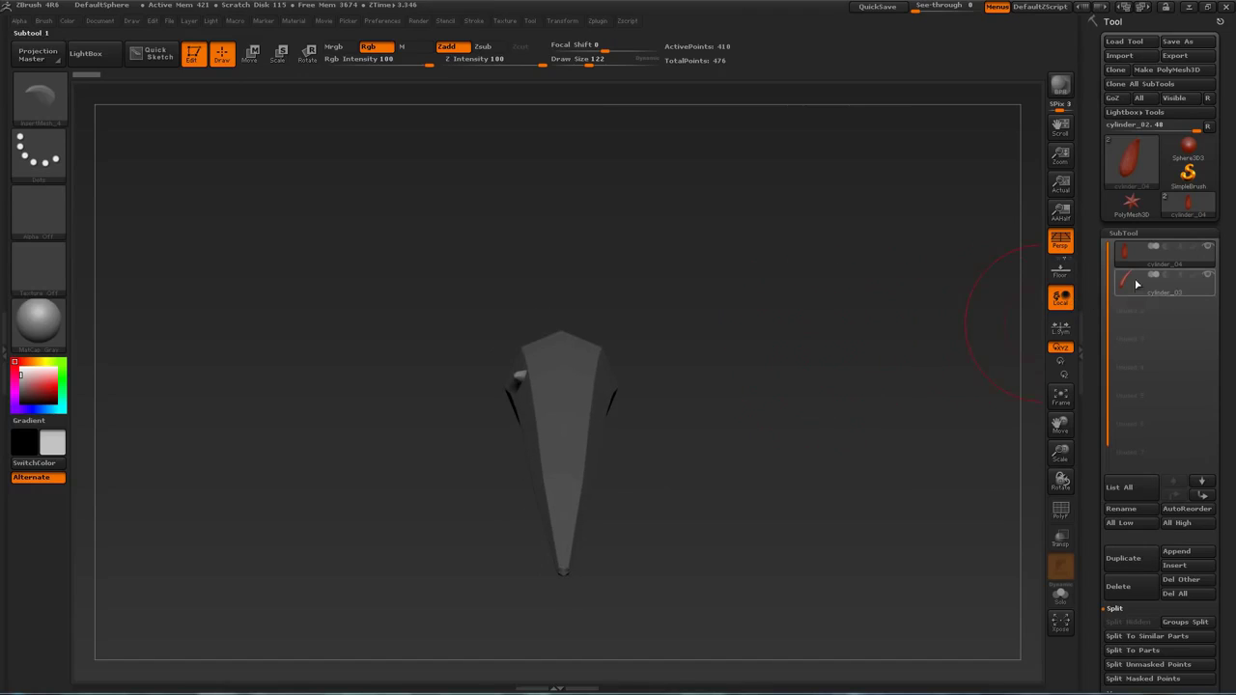
{"action": "key", "text": "m"}
{"action": "left_click_drag", "start_coordinate": [806, 295], "coordinate": [800, 311]}
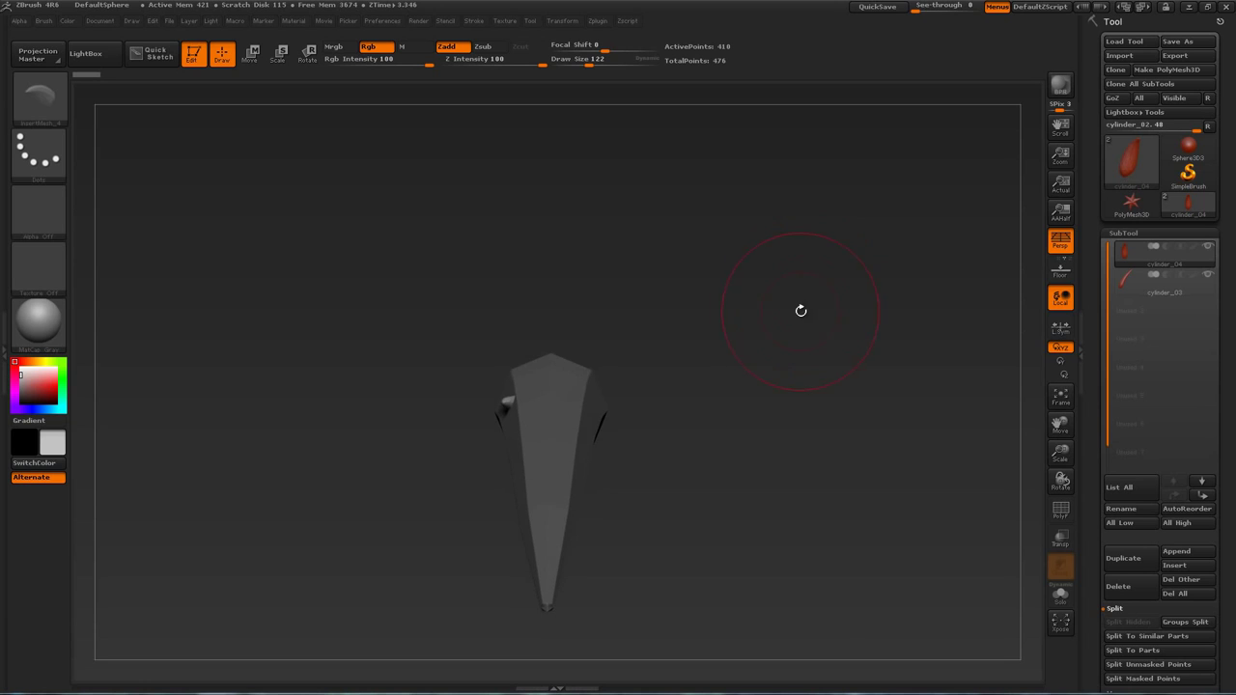
{"action": "key", "text": "n"}
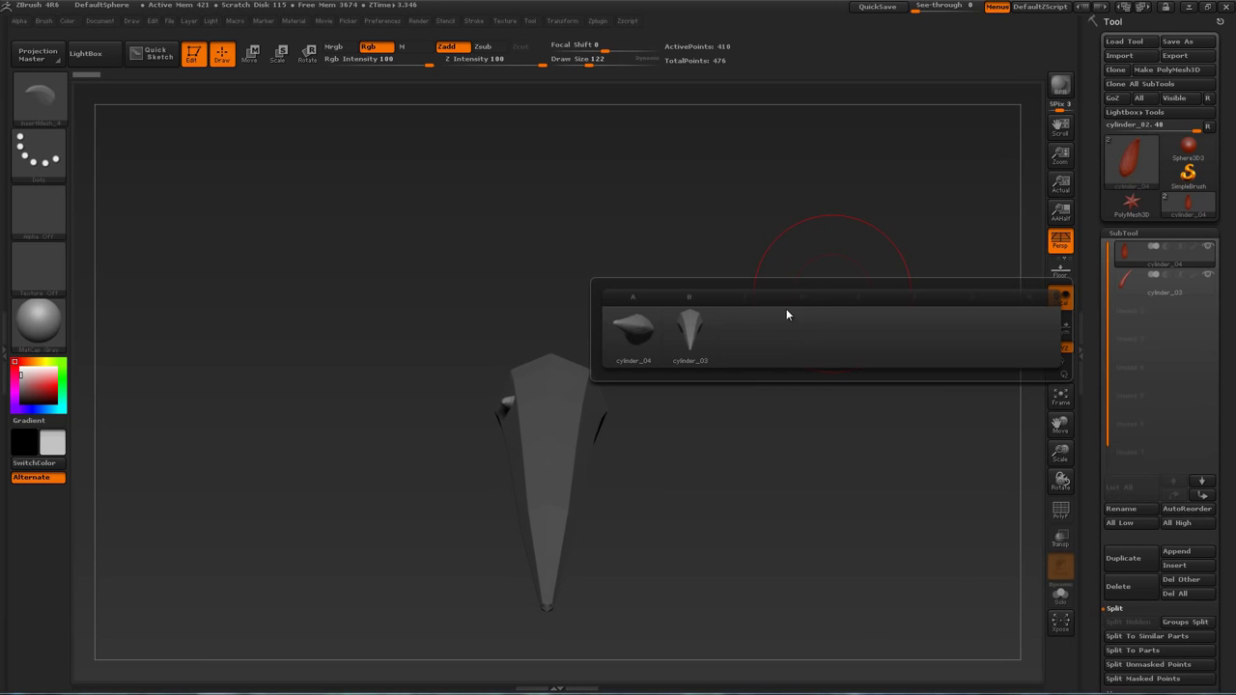
{"action": "mouse_move", "coordinate": [623, 343]}
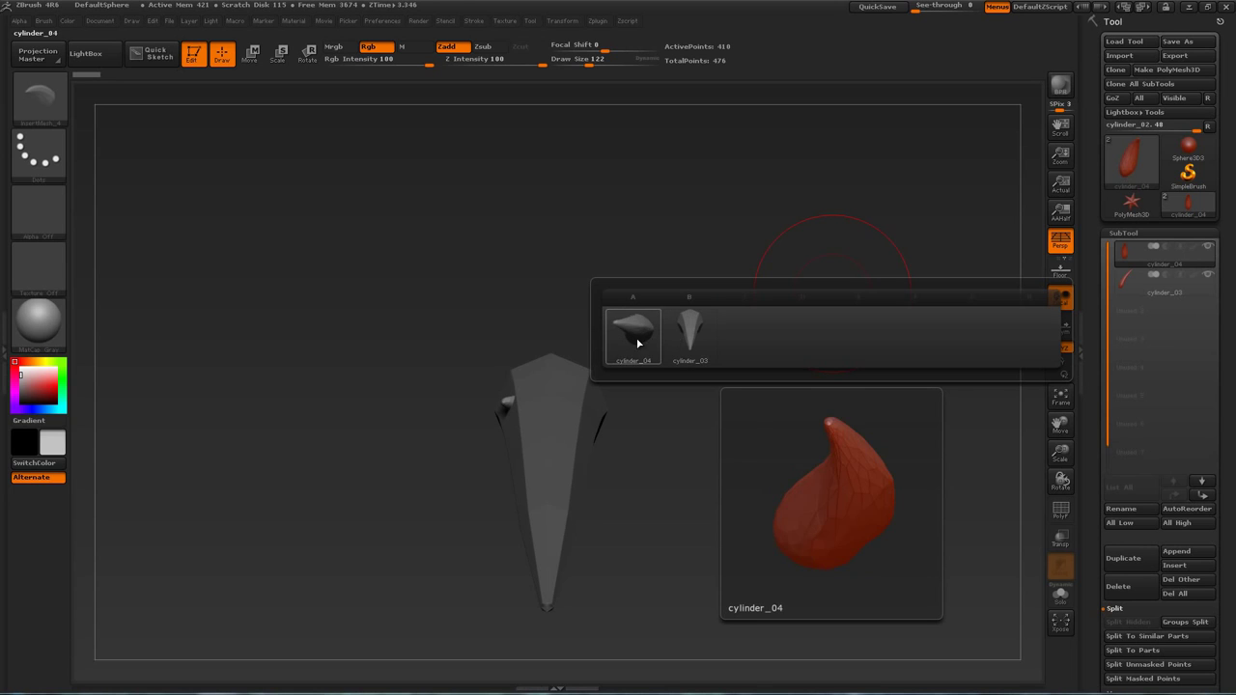
Append a sphere as a new subtool, make it active, and hide the two horn subtools
{"action": "left_click", "coordinate": [1176, 552]}
{"action": "left_click", "coordinate": [781, 439]}
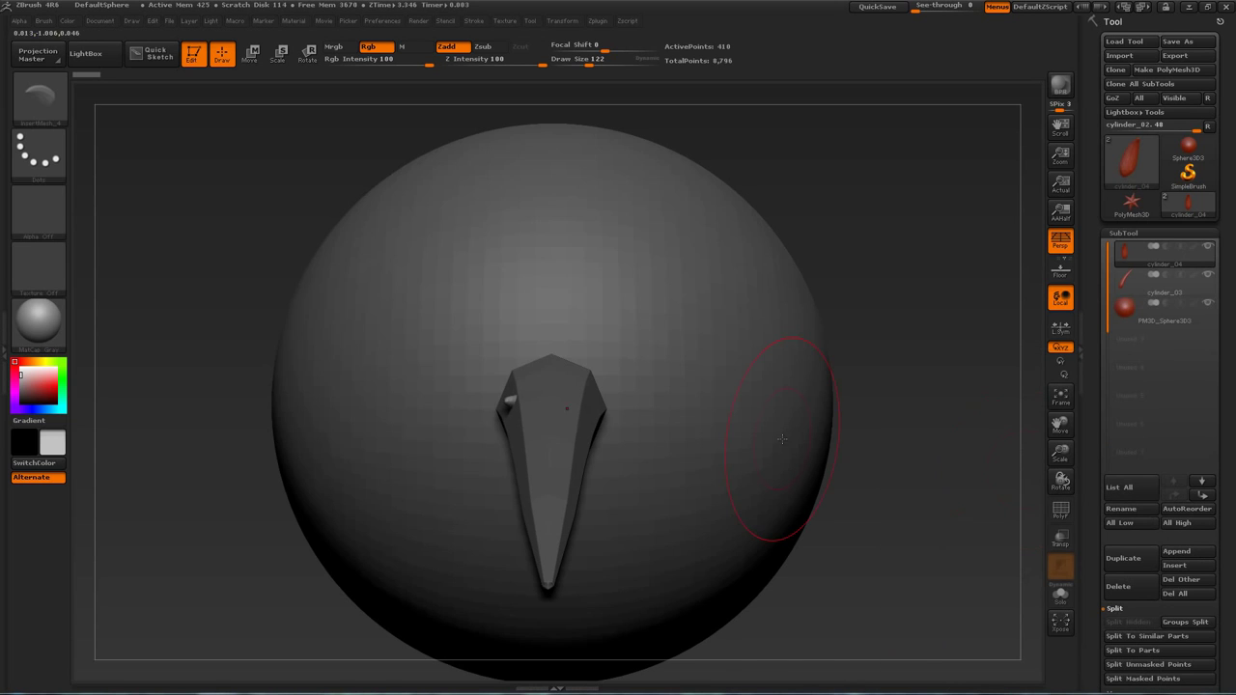
{"action": "left_click", "coordinate": [1159, 309]}
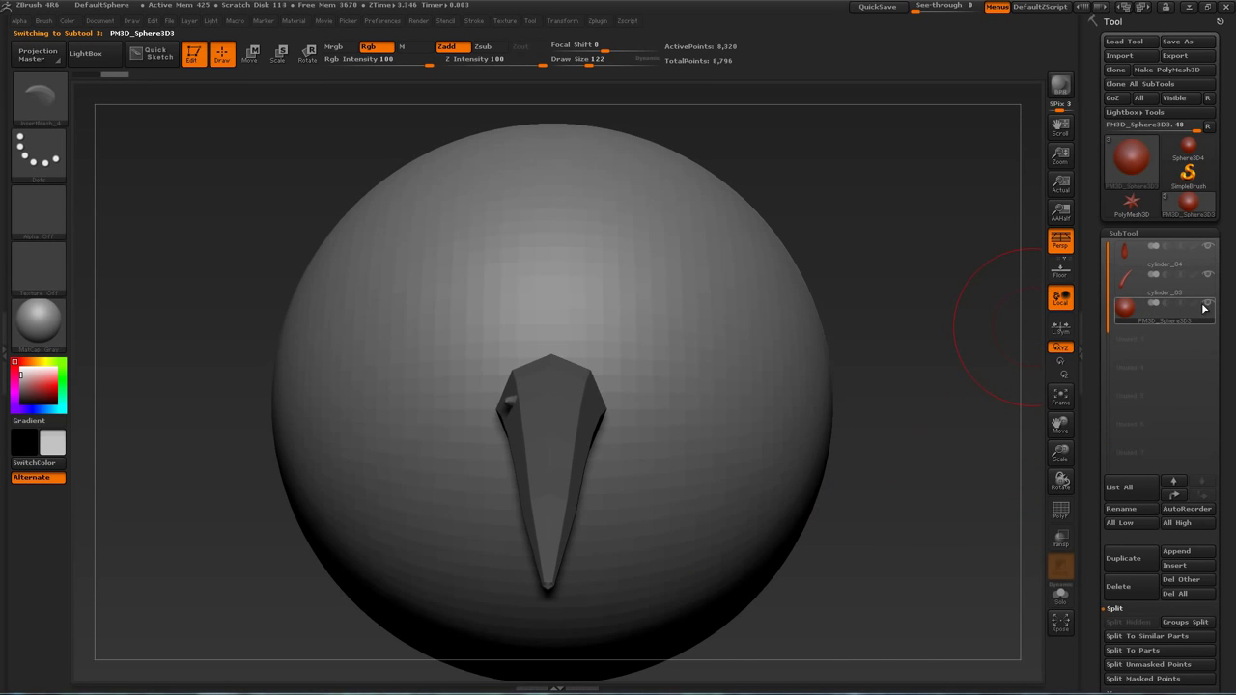
{"action": "left_click", "coordinate": [1205, 306]}
{"action": "left_click_drag", "start_coordinate": [881, 350], "coordinate": [855, 311], "text": "alt"}
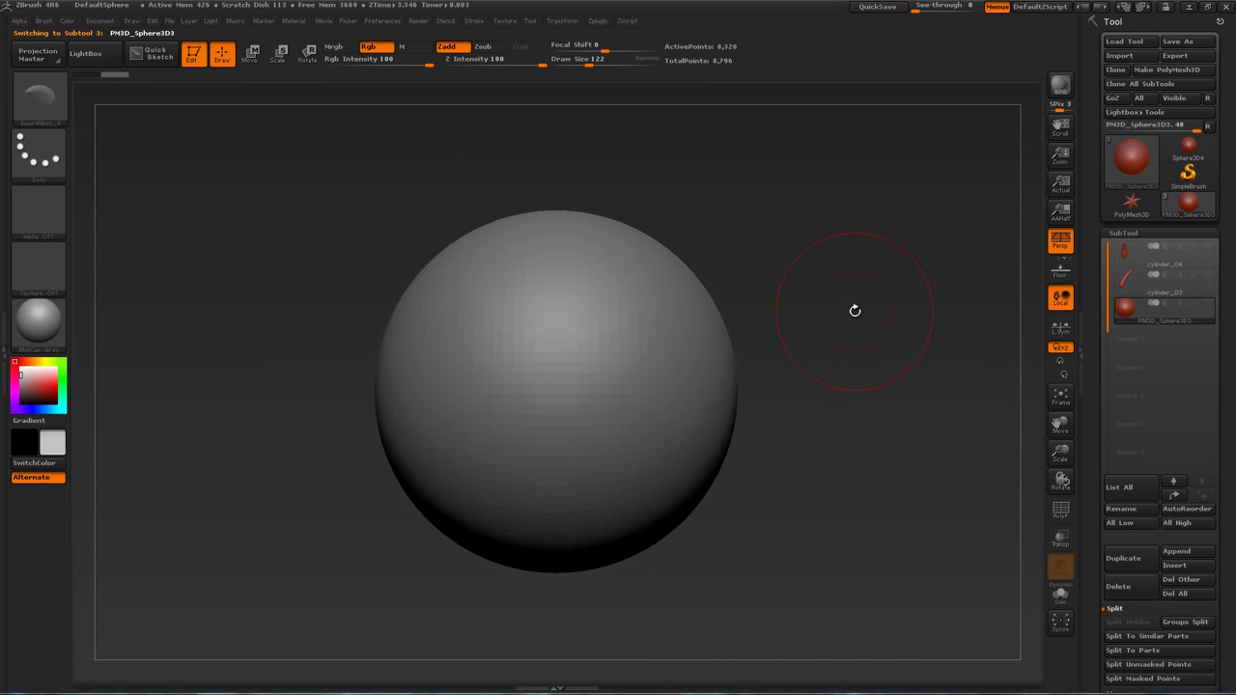
Pick the cylinder_04 mesh from the InsertMultiMesh brush and insert several large horns around the sphere
{"action": "key", "text": "m"}
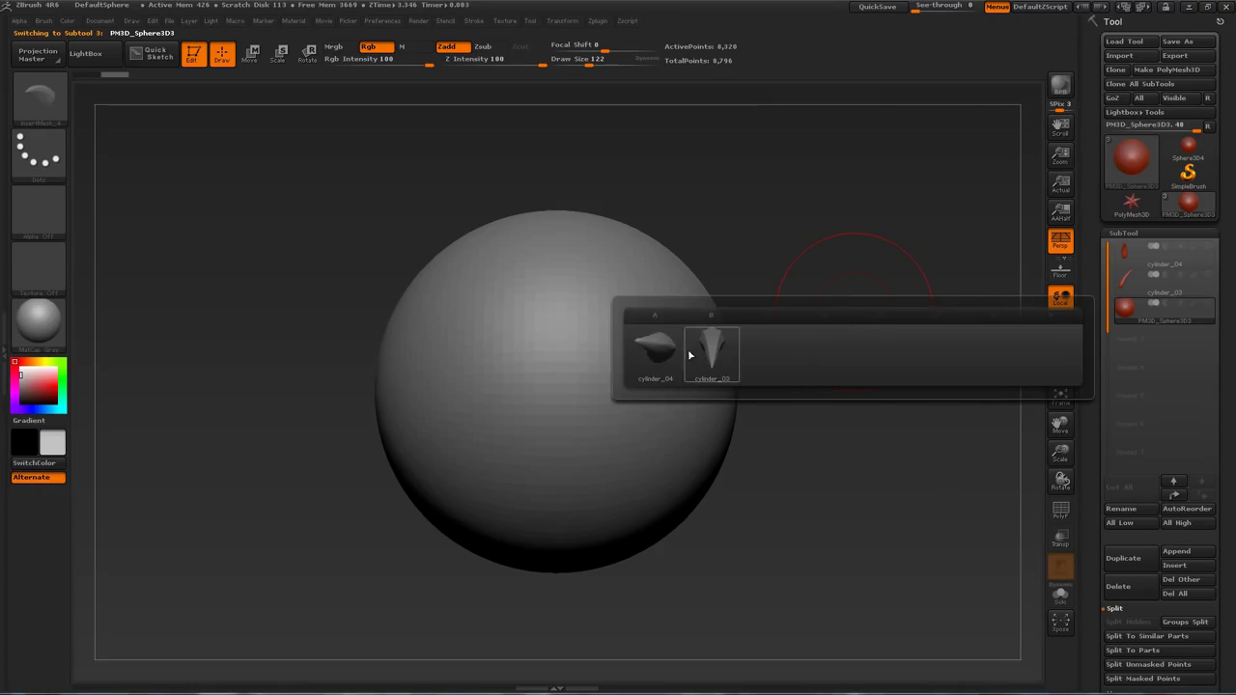
{"action": "mouse_move", "coordinate": [717, 354]}
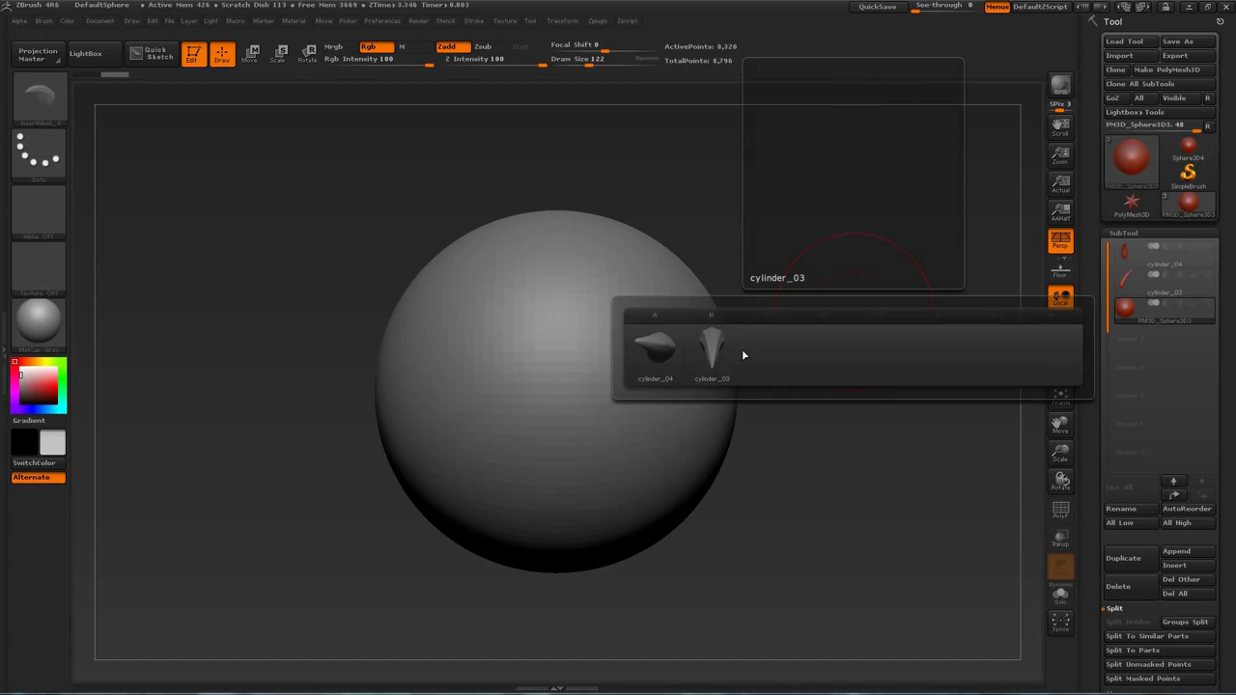
{"action": "mouse_move", "coordinate": [667, 358]}
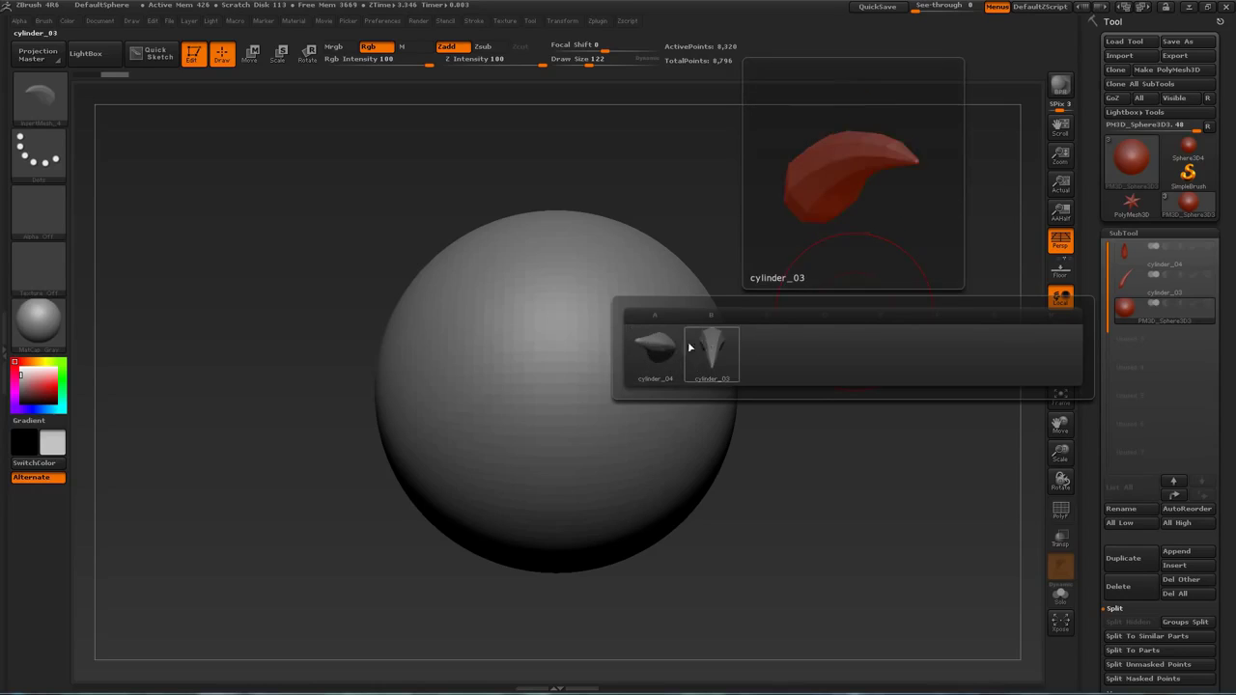
{"action": "left_click", "coordinate": [658, 352]}
{"action": "mouse_move", "coordinate": [830, 387]}
{"action": "left_mouse_down", "text": "alt"}
{"action": "mouse_move", "coordinate": [815, 415]}
{"action": "mouse_move", "coordinate": [691, 493]}
{"action": "mouse_move", "coordinate": [693, 550]}
{"action": "mouse_move", "coordinate": [955, 511]}
{"action": "mouse_move", "coordinate": [883, 482]}
{"action": "left_mouse_up", "text": "alt"}
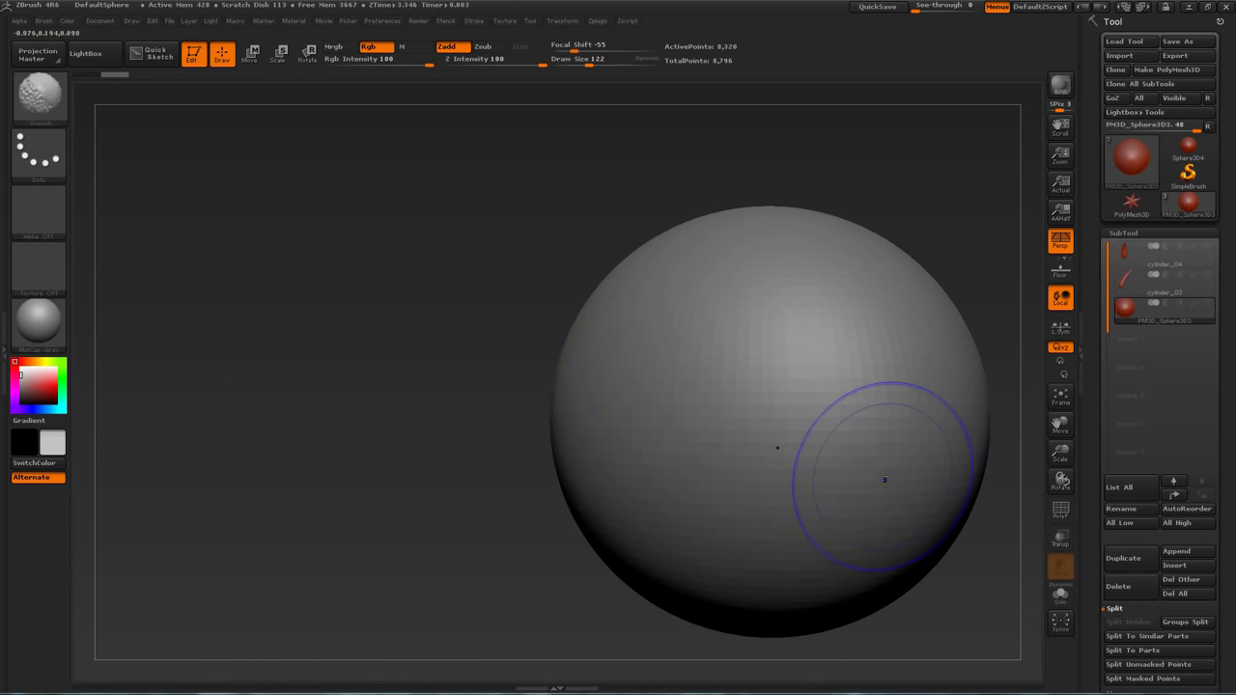
{"action": "key", "text": "f"}
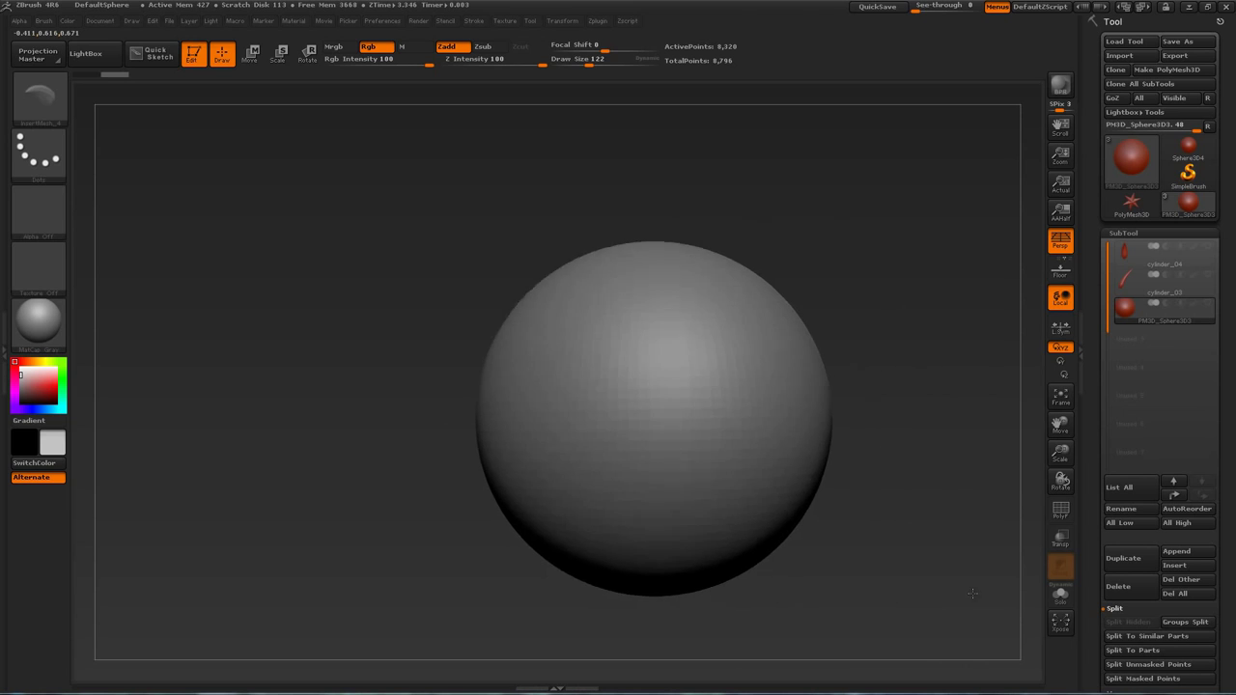
{"action": "left_click_drag", "start_coordinate": [600, 413], "coordinate": [653, 438]}
{"action": "left_click_drag", "start_coordinate": [826, 492], "coordinate": [766, 464]}
{"action": "left_click_drag", "start_coordinate": [687, 417], "coordinate": [794, 507]}
{"action": "left_click_drag", "start_coordinate": [679, 385], "coordinate": [916, 475]}
Switch the brush to the cylinder_03 mesh and insert small spikes on the sphere below the large horns
{"action": "key", "text": "m"}
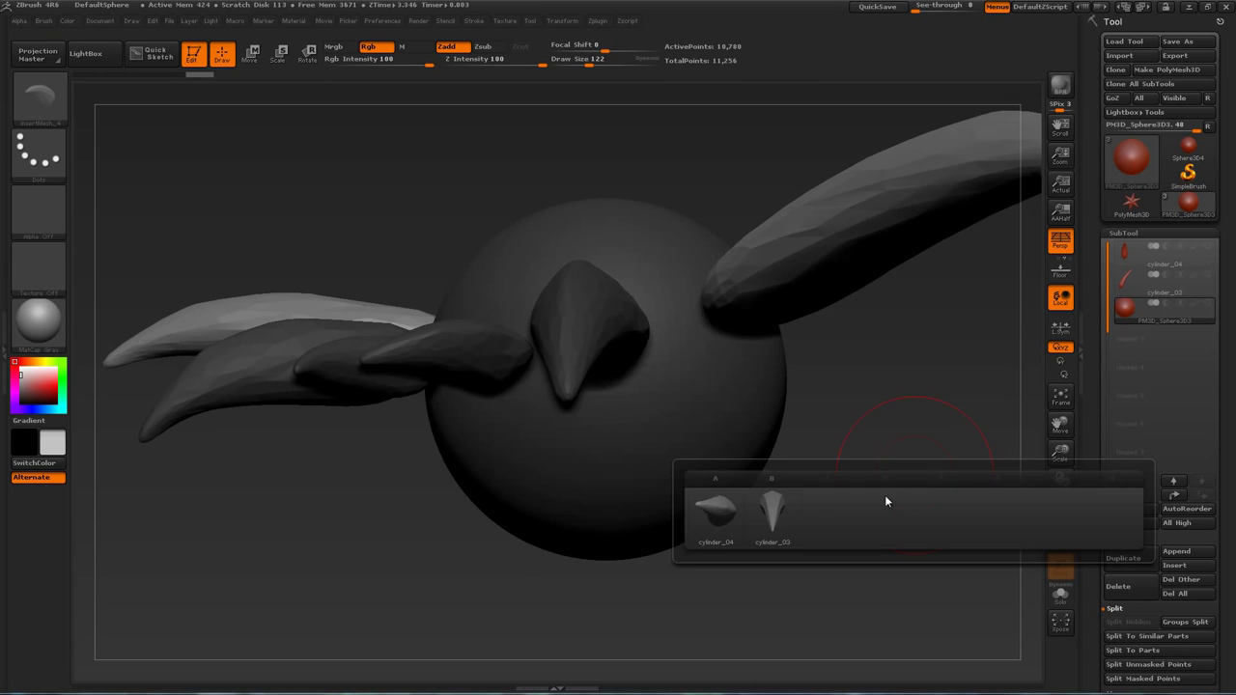
{"action": "left_click", "coordinate": [756, 534]}
{"action": "left_click_drag", "start_coordinate": [828, 373], "coordinate": [883, 414]}
{"action": "key", "text": "m"}
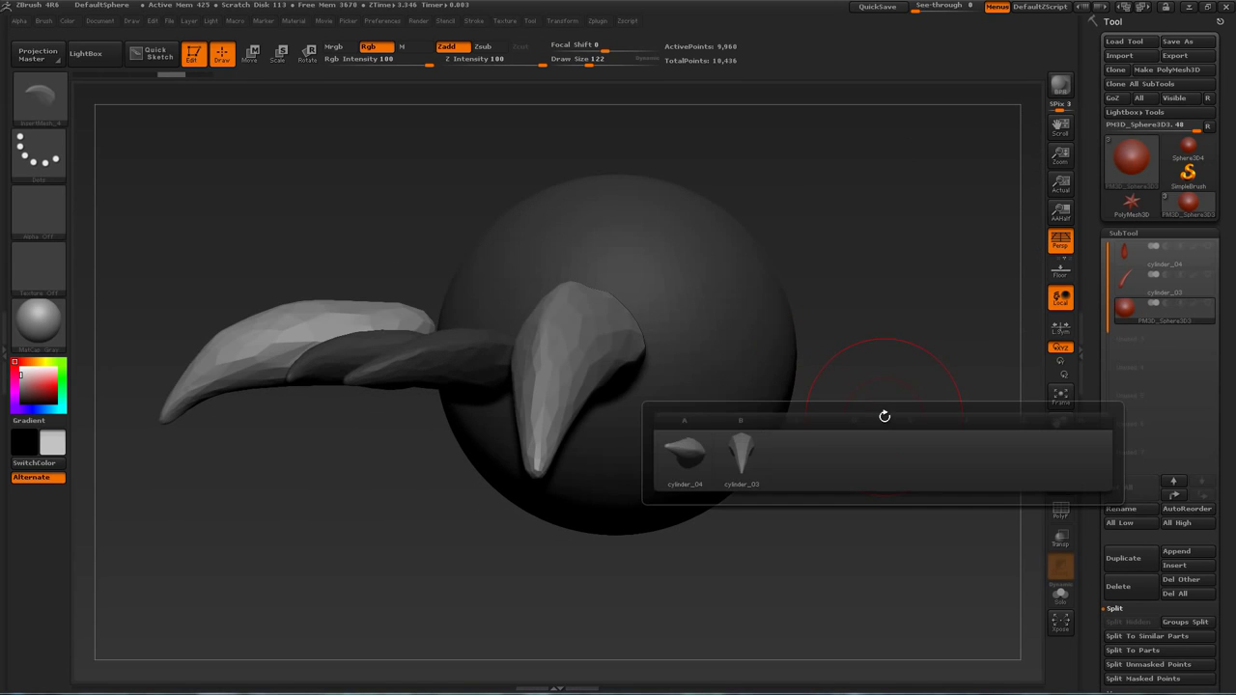
{"action": "left_click", "coordinate": [750, 456]}
{"action": "mouse_move", "coordinate": [779, 556]}
{"action": "left_mouse_down", "text": "alt"}
{"action": "mouse_move", "coordinate": [802, 486]}
{"action": "mouse_move", "coordinate": [867, 464]}
{"action": "left_mouse_up", "text": "alt"}
{"action": "left_click_drag", "start_coordinate": [670, 364], "coordinate": [653, 452]}
{"action": "left_click_drag", "start_coordinate": [806, 460], "coordinate": [772, 464]}
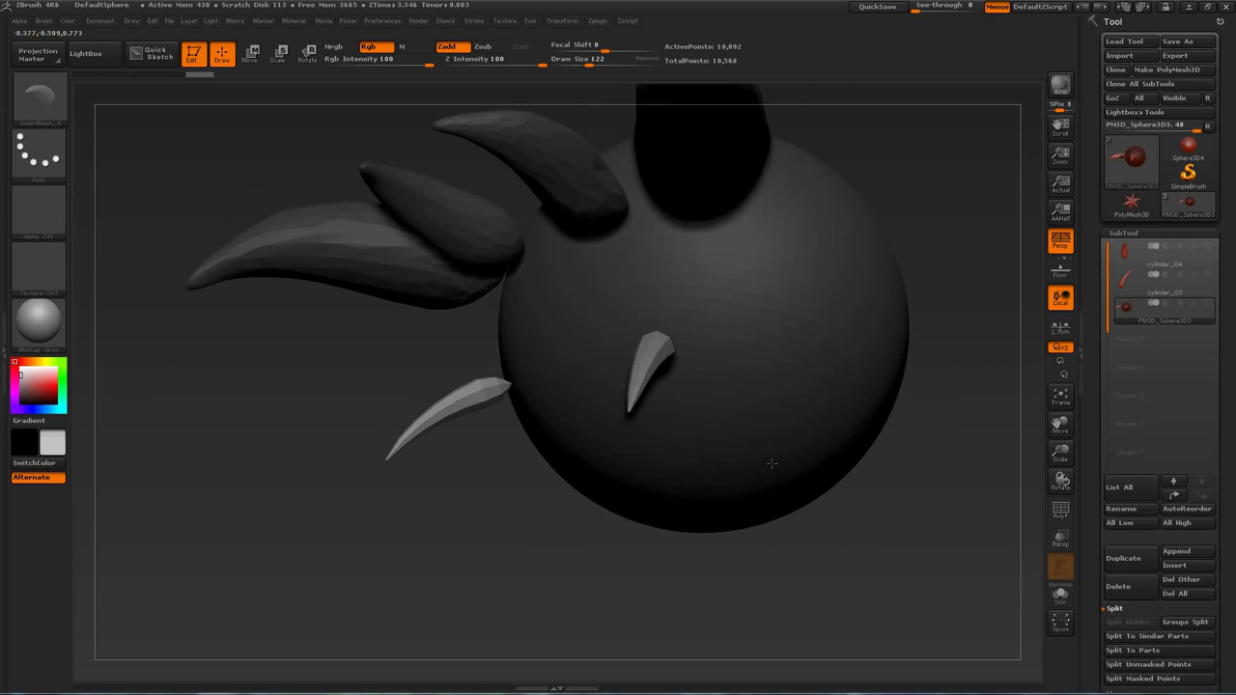
{"action": "left_click_drag", "start_coordinate": [731, 357], "coordinate": [695, 444]}
{"action": "mouse_move", "coordinate": [801, 362]}
{"action": "left_mouse_down"}
{"action": "mouse_move", "coordinate": [771, 427]}
{"action": "mouse_move", "coordinate": [763, 420]}
{"action": "left_mouse_up"}
{"action": "left_click_drag", "start_coordinate": [854, 502], "coordinate": [869, 452]}
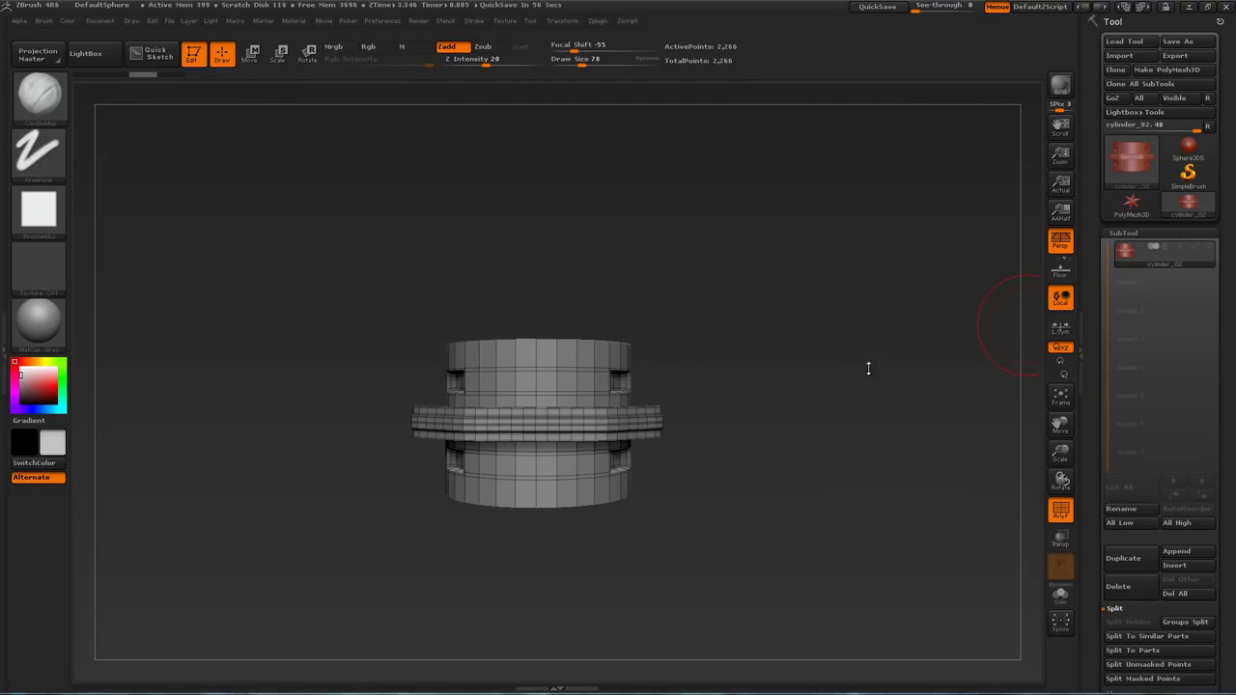
Create a new InsertMesh brush from the flanged cylinder mesh in its front view
{"action": "left_click_drag", "start_coordinate": [786, 332], "coordinate": [799, 395]}
{"action": "left_click_drag", "start_coordinate": [821, 349], "coordinate": [830, 355]}
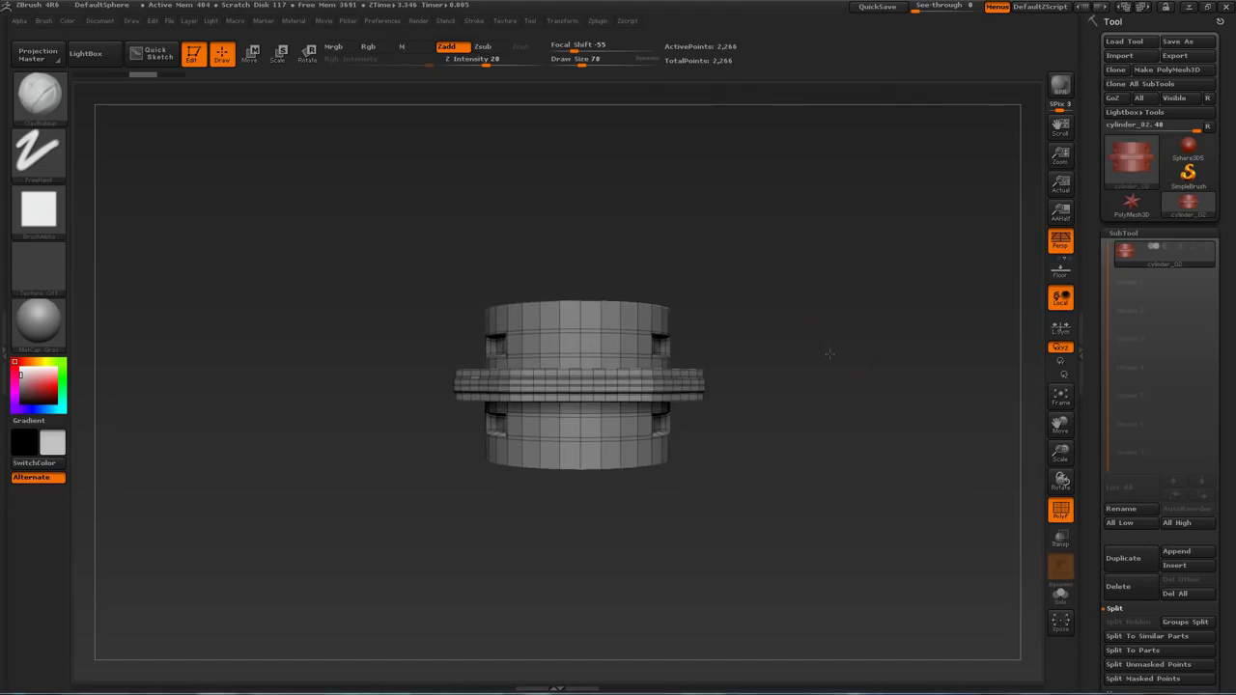
{"action": "key", "text": "b"}
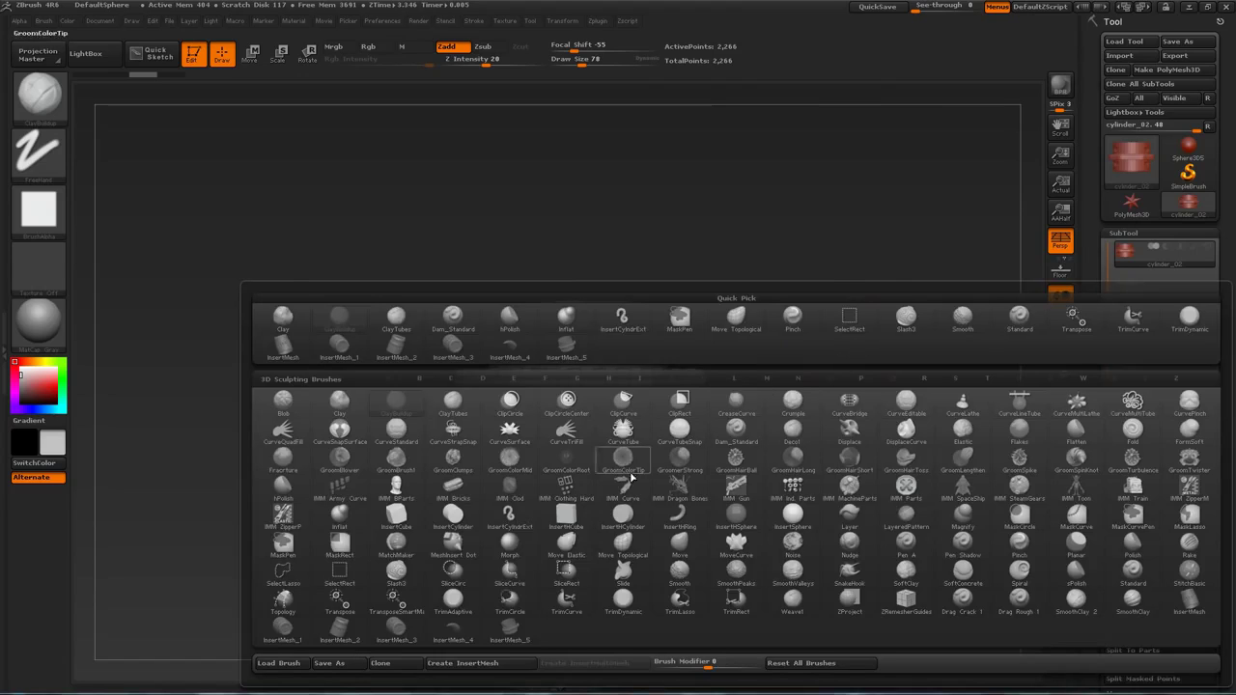
{"action": "left_click", "coordinate": [488, 666]}
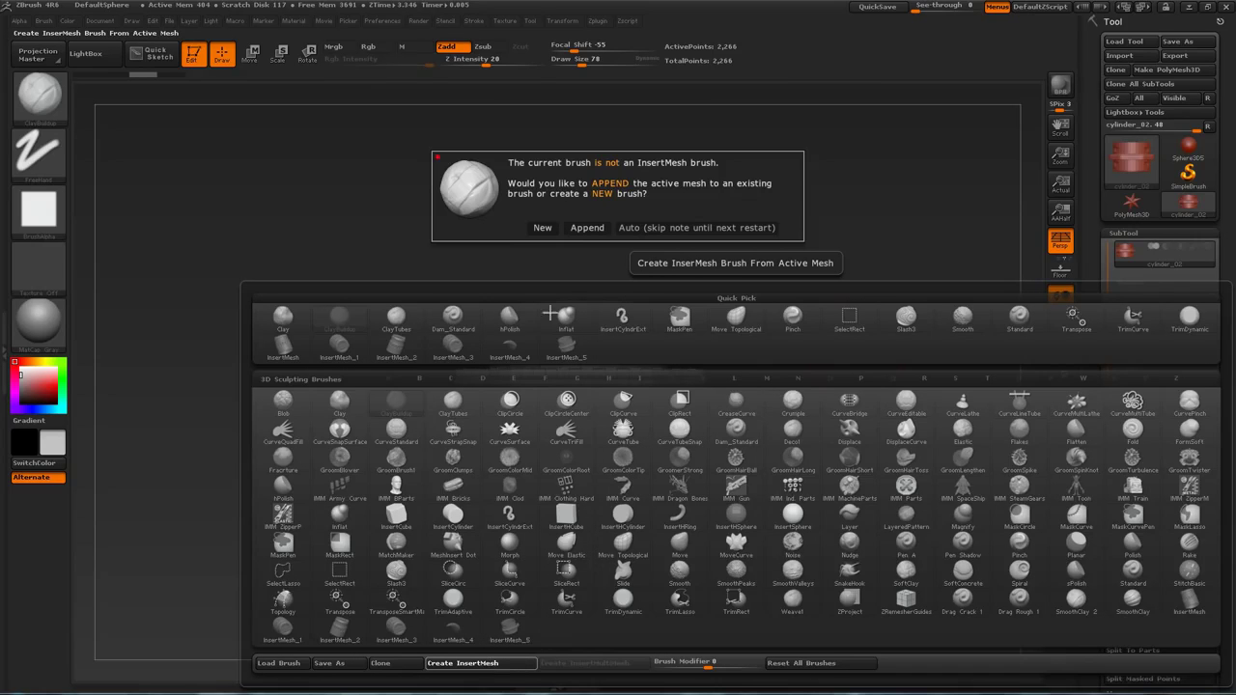
{"action": "left_click", "coordinate": [542, 227]}
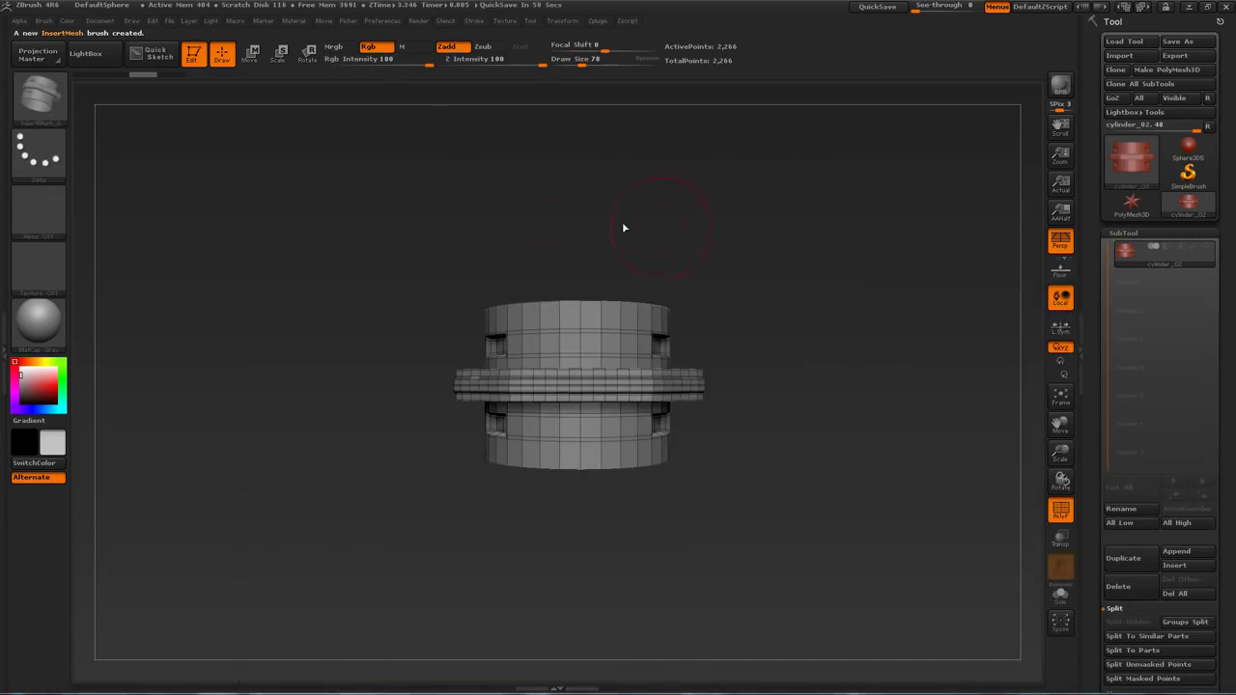
Append a Sphere3D subtool beside the flanged cylinder, make it active, and set the draw size to 62
{"action": "left_click_drag", "start_coordinate": [732, 258], "coordinate": [711, 287], "text": "alt"}
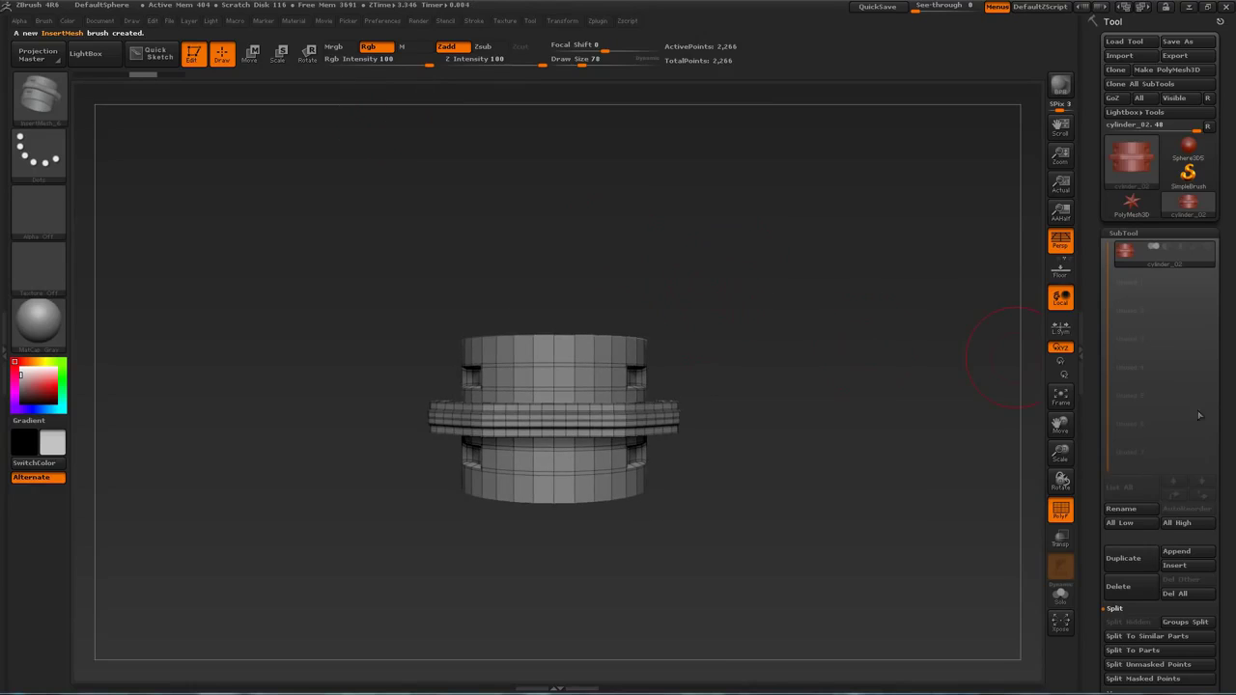
{"action": "left_click", "coordinate": [1209, 558]}
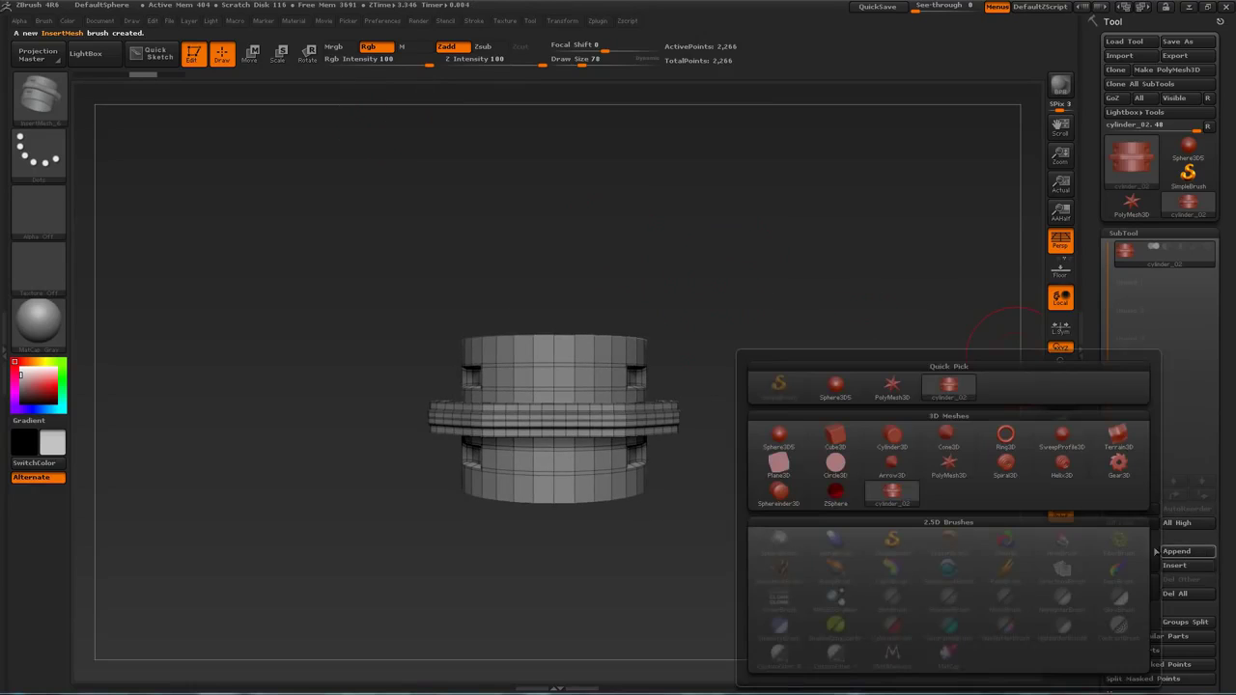
{"action": "left_click", "coordinate": [789, 446]}
{"action": "left_click", "coordinate": [1117, 278]}
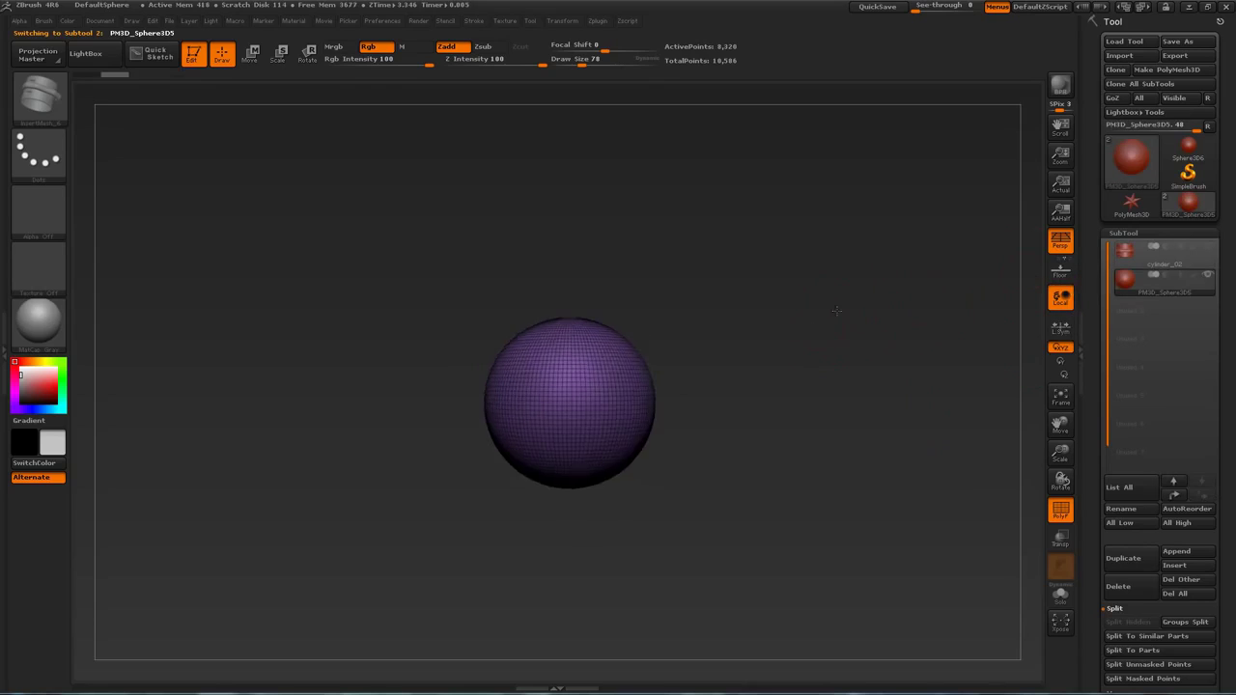
{"action": "key", "text": "s"}
{"action": "left_click_drag", "start_coordinate": [628, 405], "coordinate": [621, 405]}
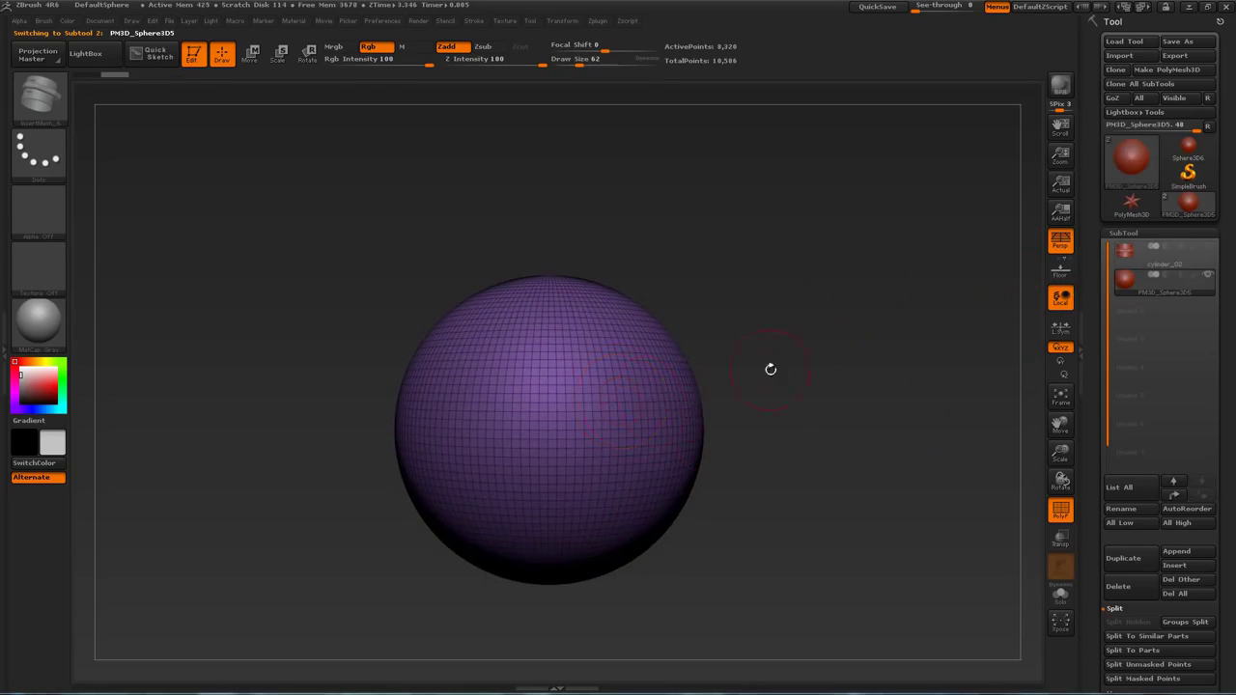
Try placing two individual flanged cylinders on the sphere with the new InsertMesh brush, then undo both
{"action": "left_click_drag", "start_coordinate": [769, 367], "coordinate": [785, 333], "text": "alt"}
{"action": "mouse_move", "coordinate": [628, 322]}
{"action": "left_mouse_down"}
{"action": "mouse_move", "coordinate": [635, 378]}
{"action": "mouse_move", "coordinate": [593, 447]}
{"action": "left_mouse_up"}
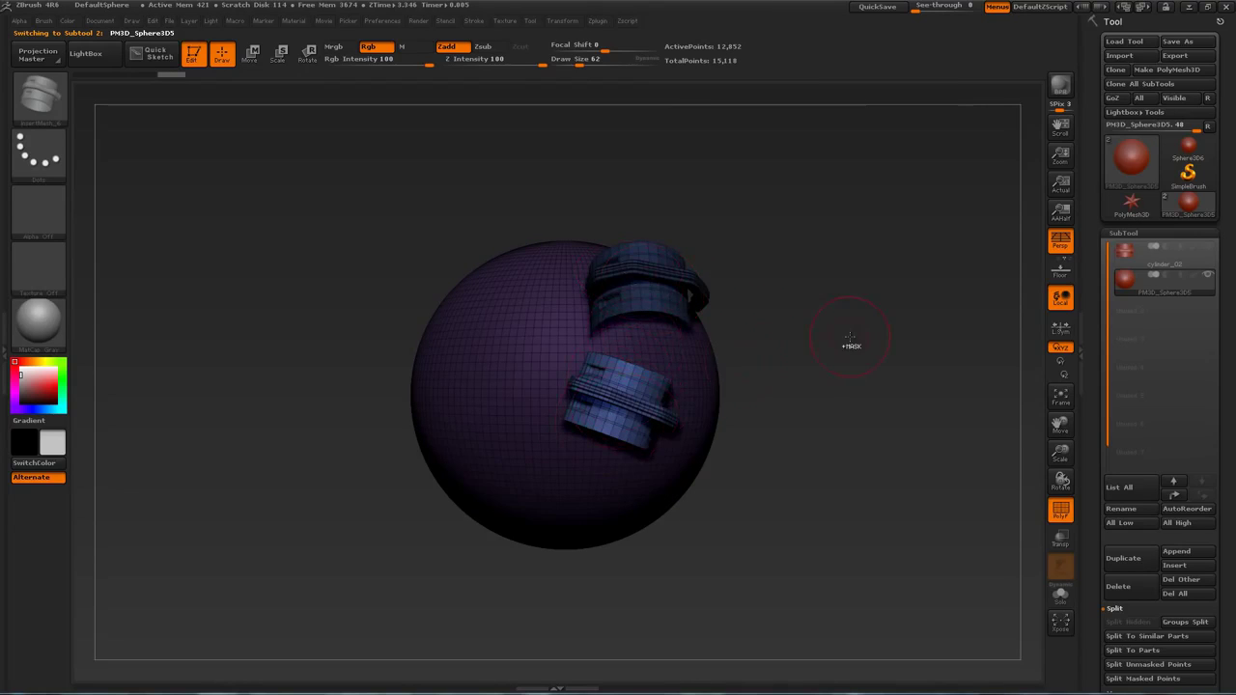
{"action": "key", "text": "ctrl+z"}
{"action": "key", "text": "ctrl+z"}
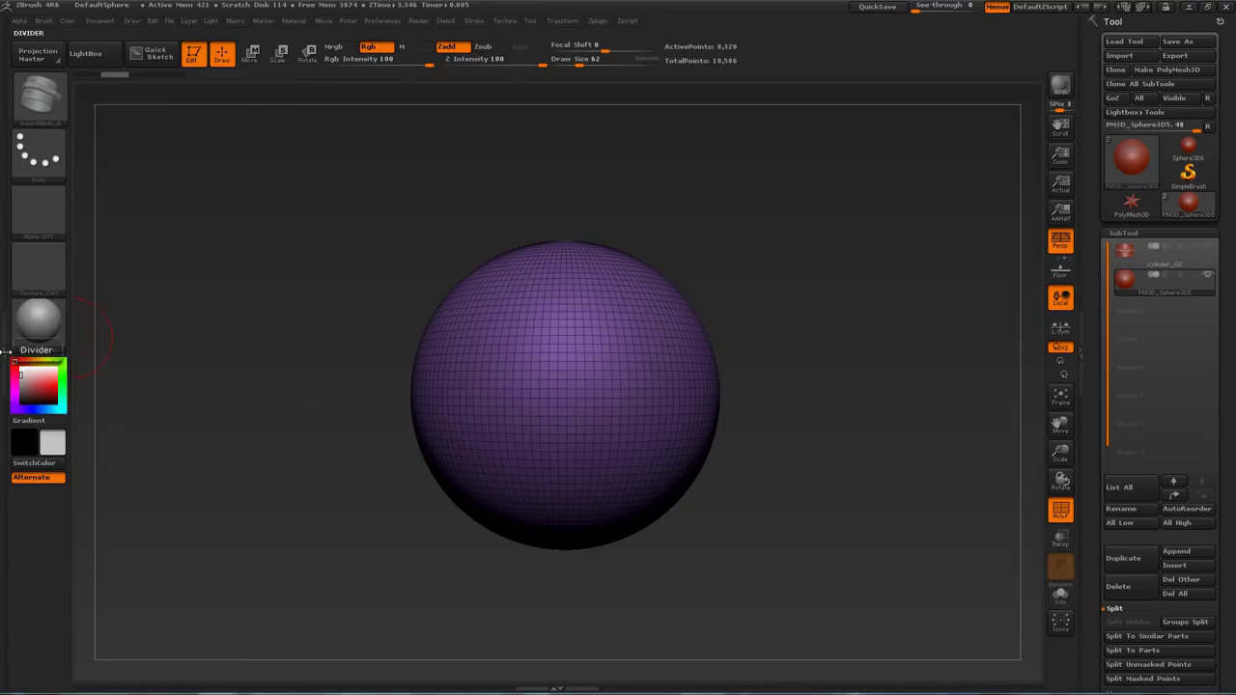
Dock the Stroke palette in the side tray and turn on Curve Mode for the InsertMesh brush
{"action": "left_click", "coordinate": [5, 351]}
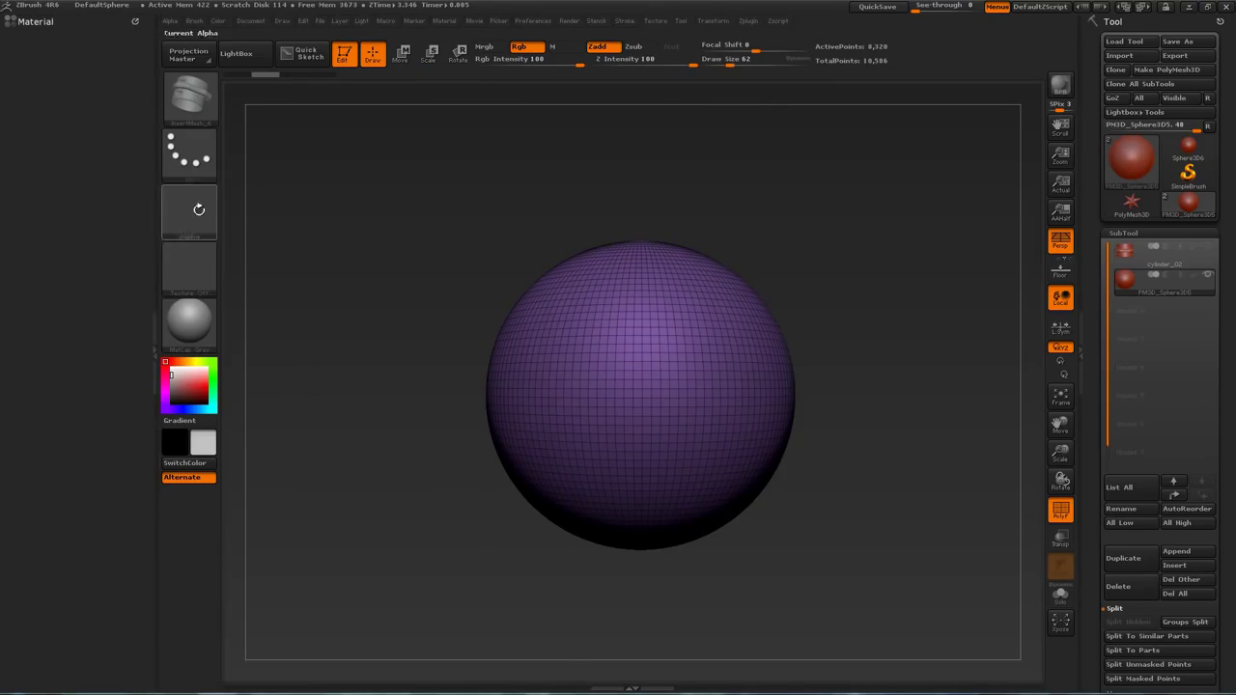
{"action": "left_click", "coordinate": [624, 22]}
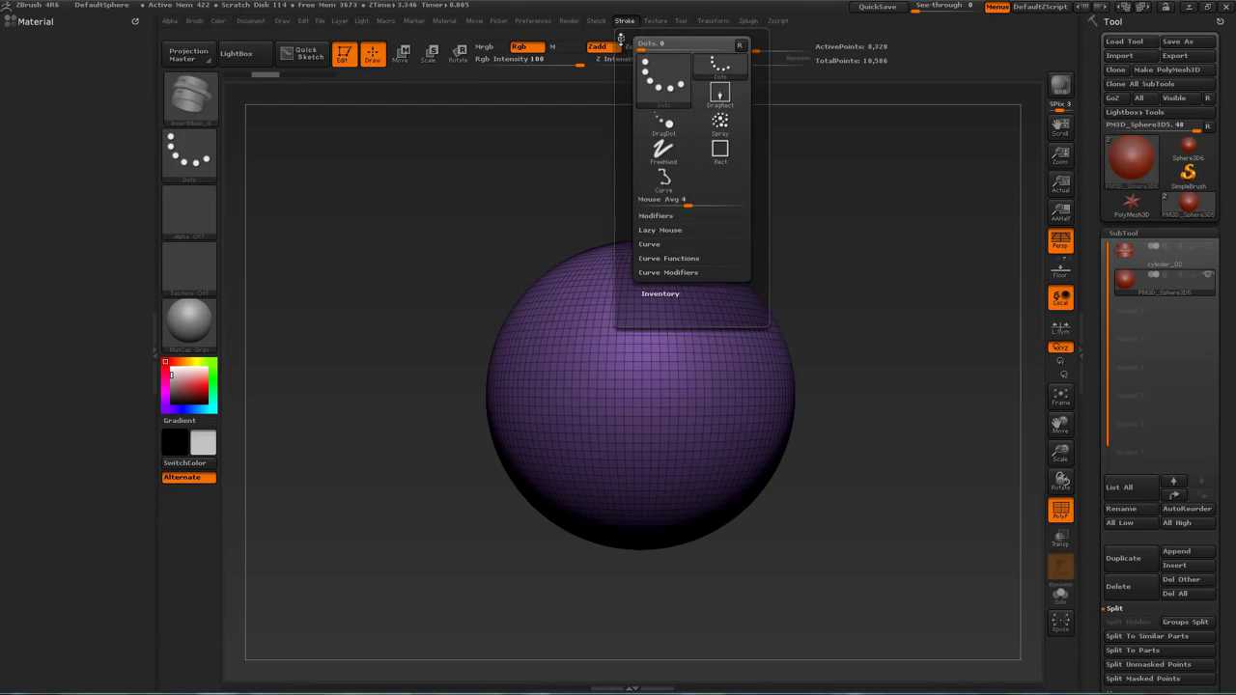
{"action": "mouse_move", "coordinate": [621, 38]}
{"action": "left_mouse_down"}
{"action": "mouse_move", "coordinate": [241, 174]}
{"action": "mouse_move", "coordinate": [107, 196]}
{"action": "left_mouse_up"}
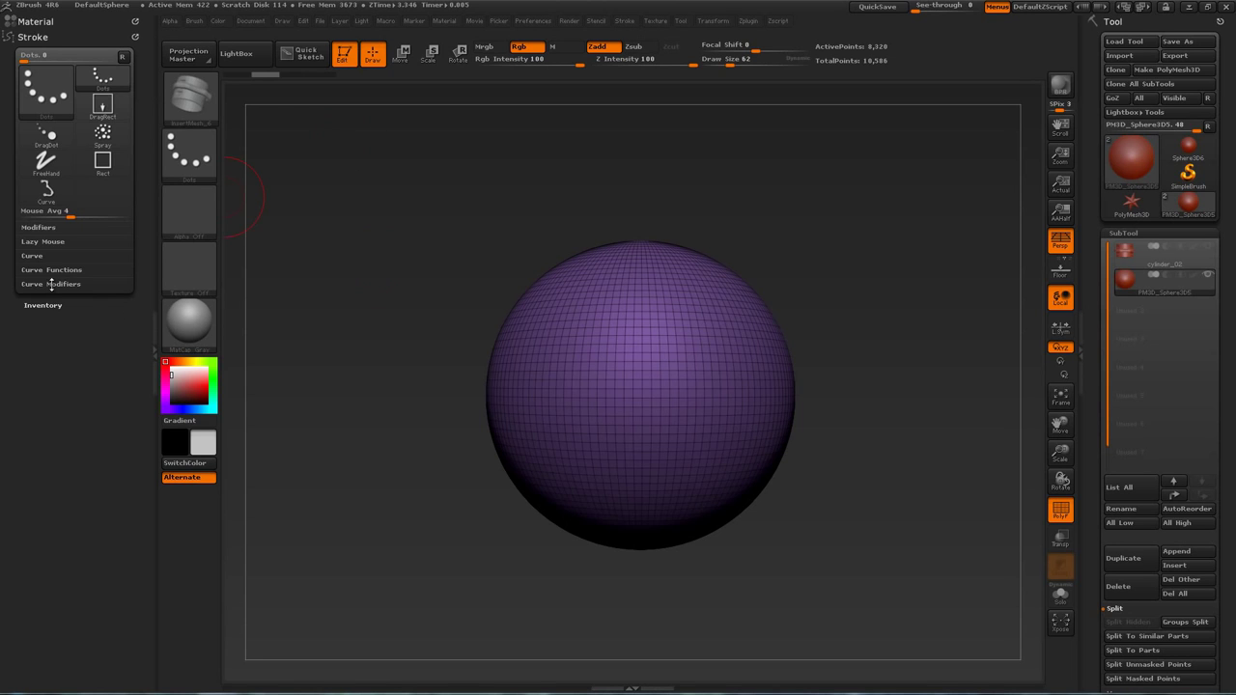
{"action": "left_click", "coordinate": [33, 255]}
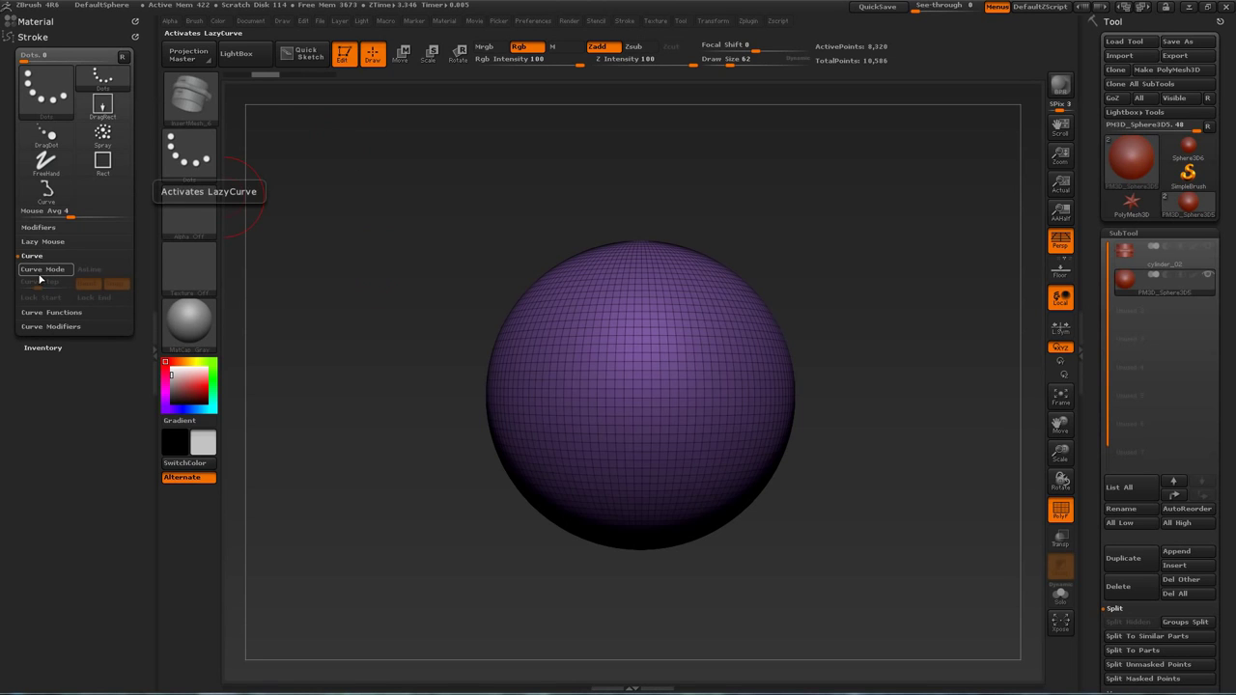
{"action": "left_click", "coordinate": [43, 270]}
Try drawing a curve of repeated flanged cylinders down the front of the sphere, then undo it
{"action": "left_click_drag", "start_coordinate": [901, 292], "coordinate": [792, 316], "text": "alt"}
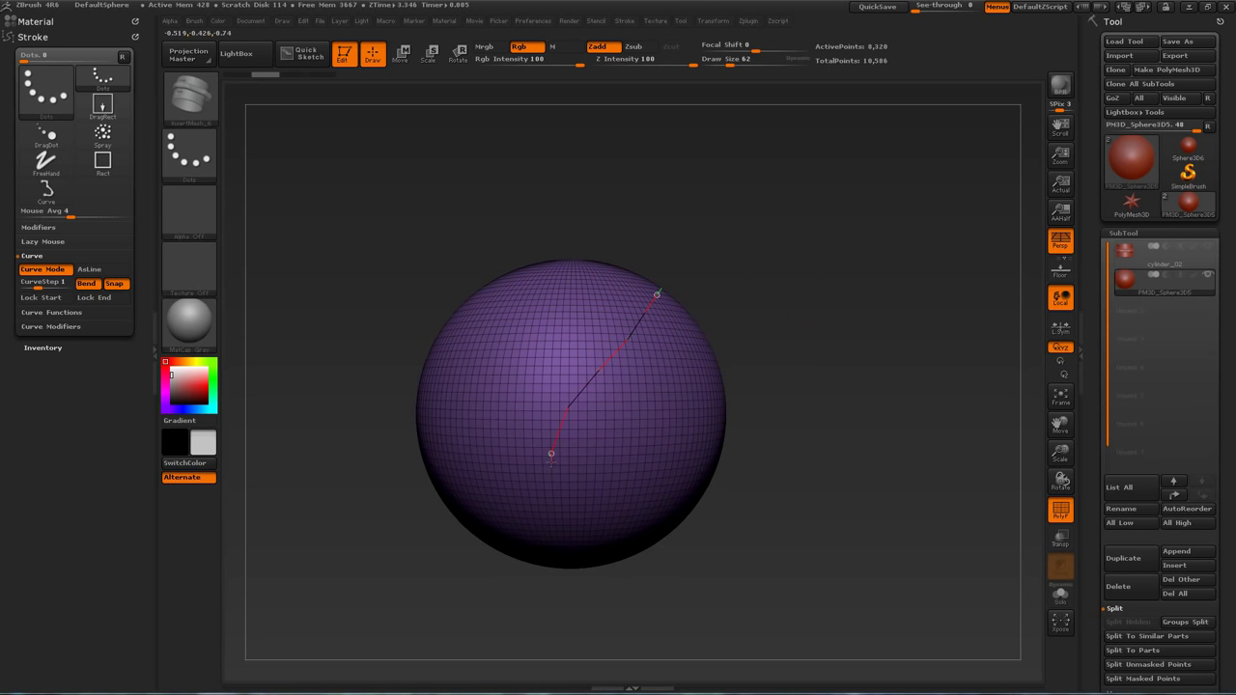
{"action": "left_click", "coordinate": [623, 517]}
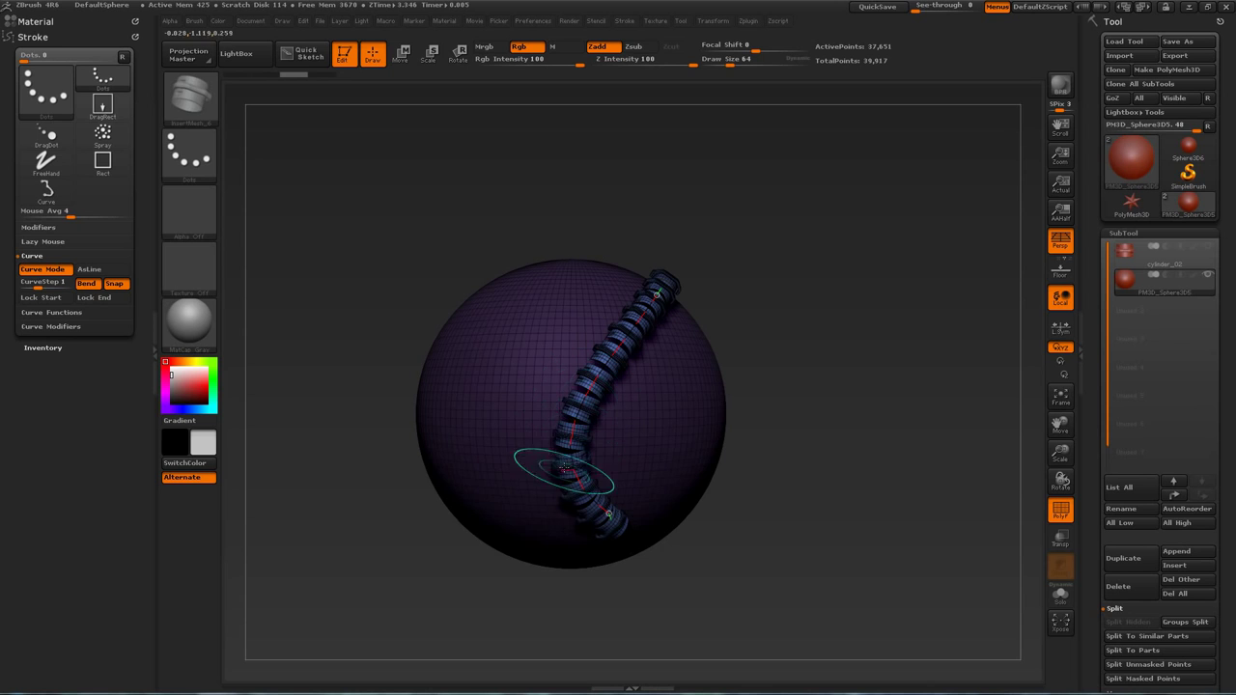
{"action": "mouse_move", "coordinate": [840, 393]}
{"action": "left_mouse_down", "text": "alt"}
{"action": "mouse_move", "coordinate": [851, 374]}
{"action": "mouse_move", "coordinate": [900, 464]}
{"action": "mouse_move", "coordinate": [954, 326]}
{"action": "left_mouse_up", "text": "alt"}
{"action": "key", "text": "ctrl+z"}
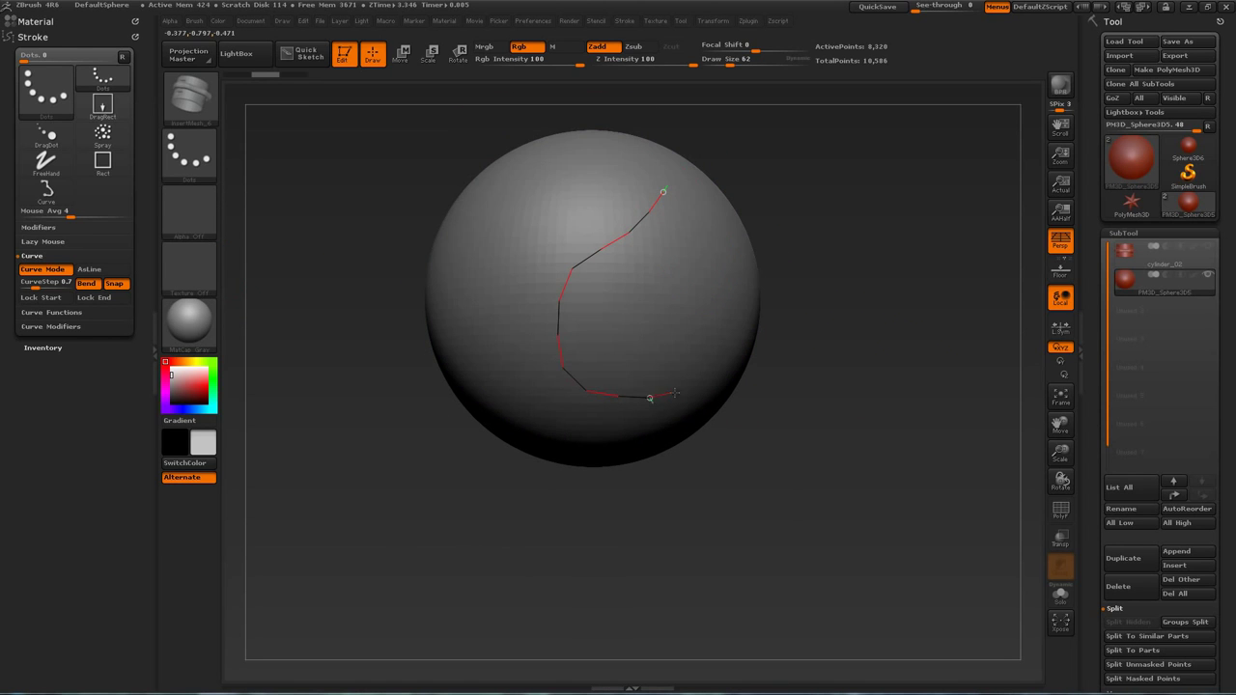
With a curve step of 0.7, draw hooked chains of flanged cylinders along curves on different sides of the sphere
{"action": "left_click_drag", "start_coordinate": [675, 393], "coordinate": [739, 330]}
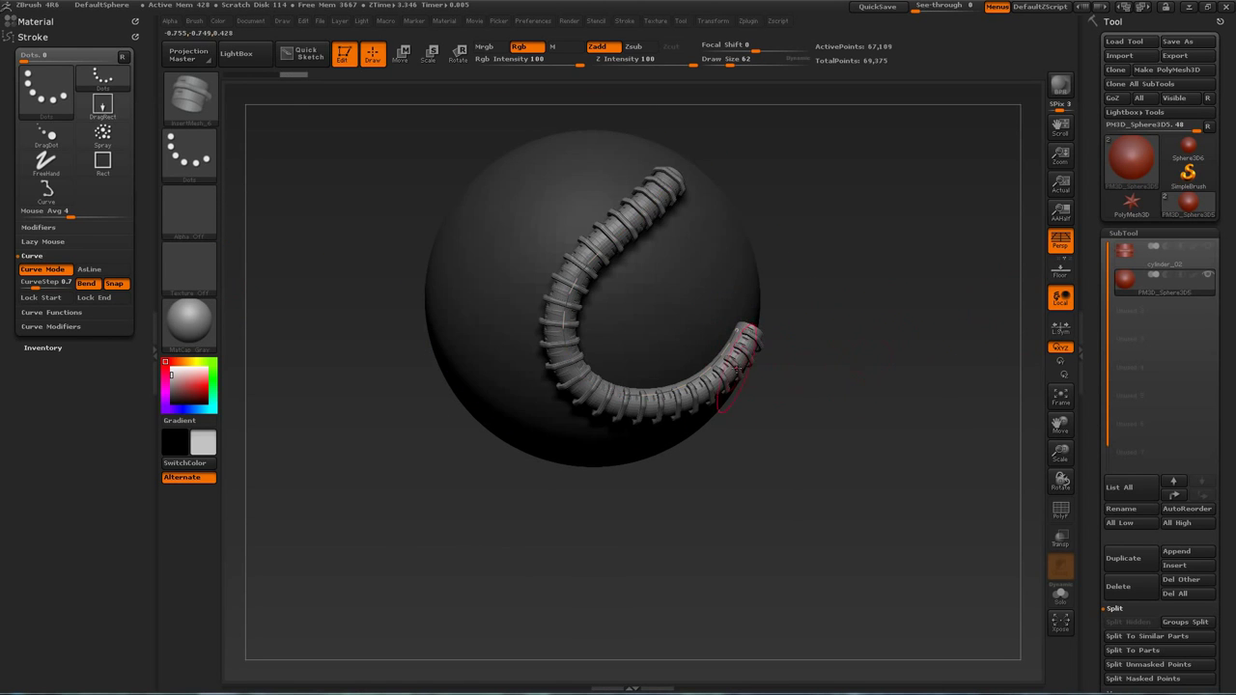
{"action": "left_click", "coordinate": [1120, 257]}
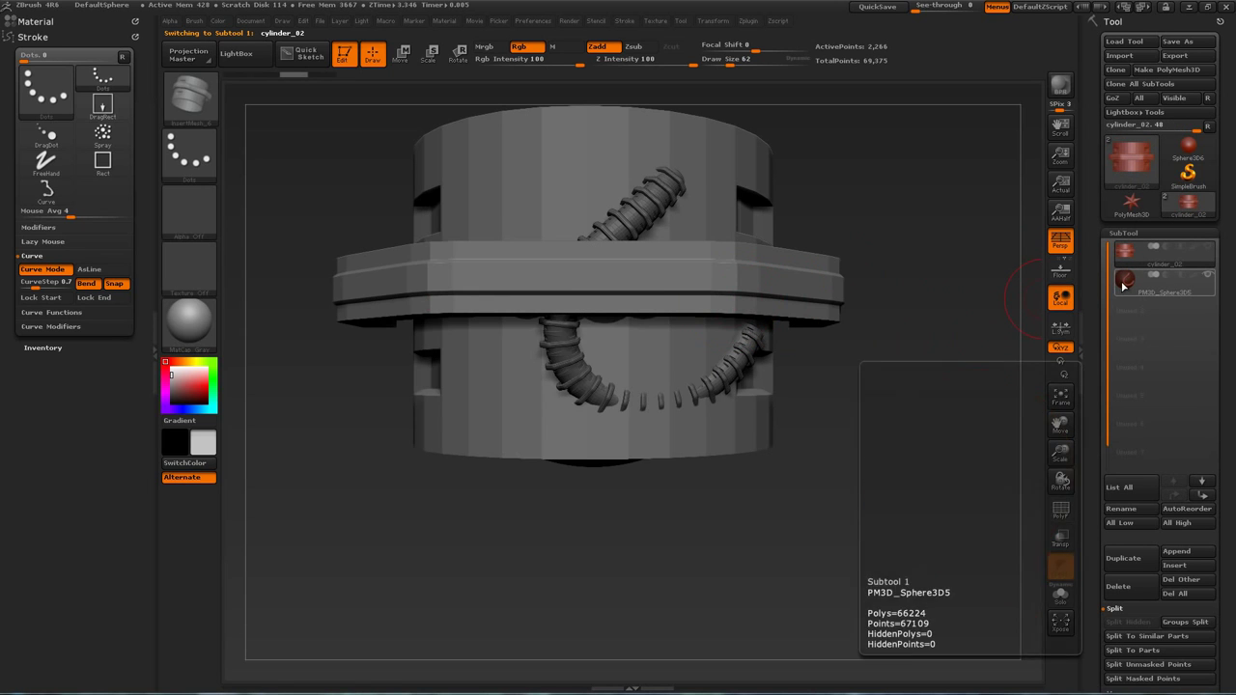
{"action": "left_click", "coordinate": [1125, 280]}
{"action": "left_click_drag", "start_coordinate": [883, 441], "coordinate": [842, 401]}
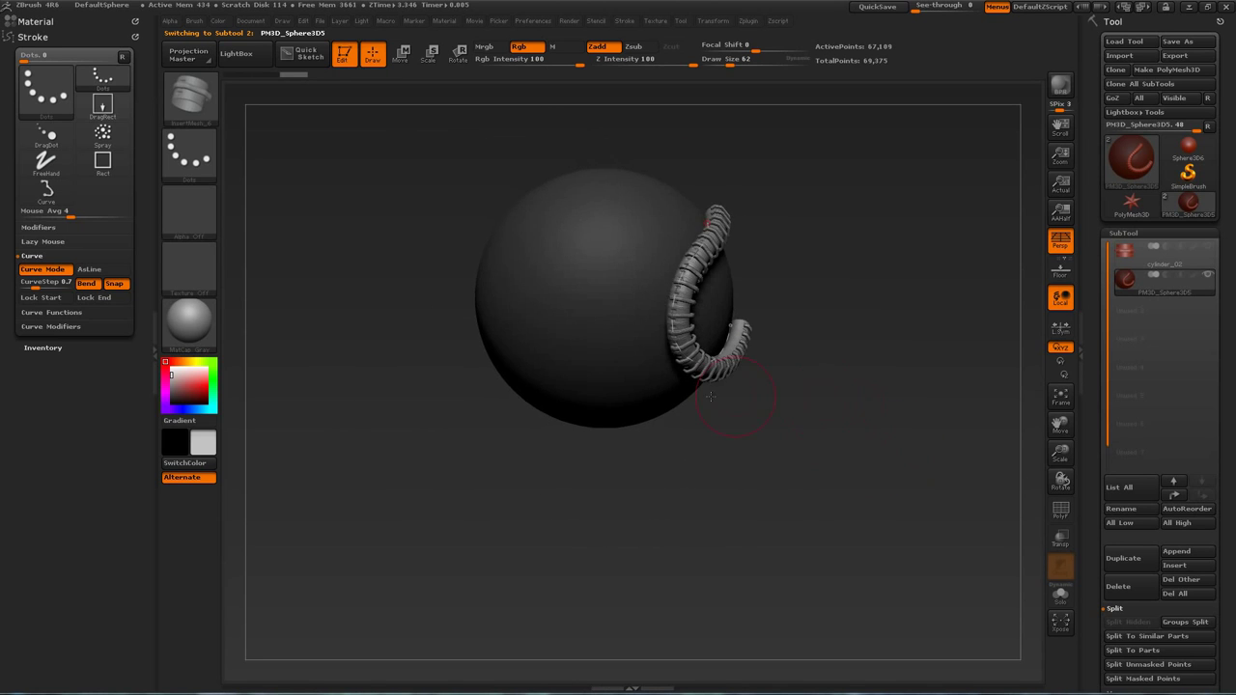
{"action": "left_click_drag", "start_coordinate": [510, 318], "coordinate": [510, 320]}
{"action": "left_click_drag", "start_coordinate": [874, 388], "coordinate": [865, 422], "text": "alt"}
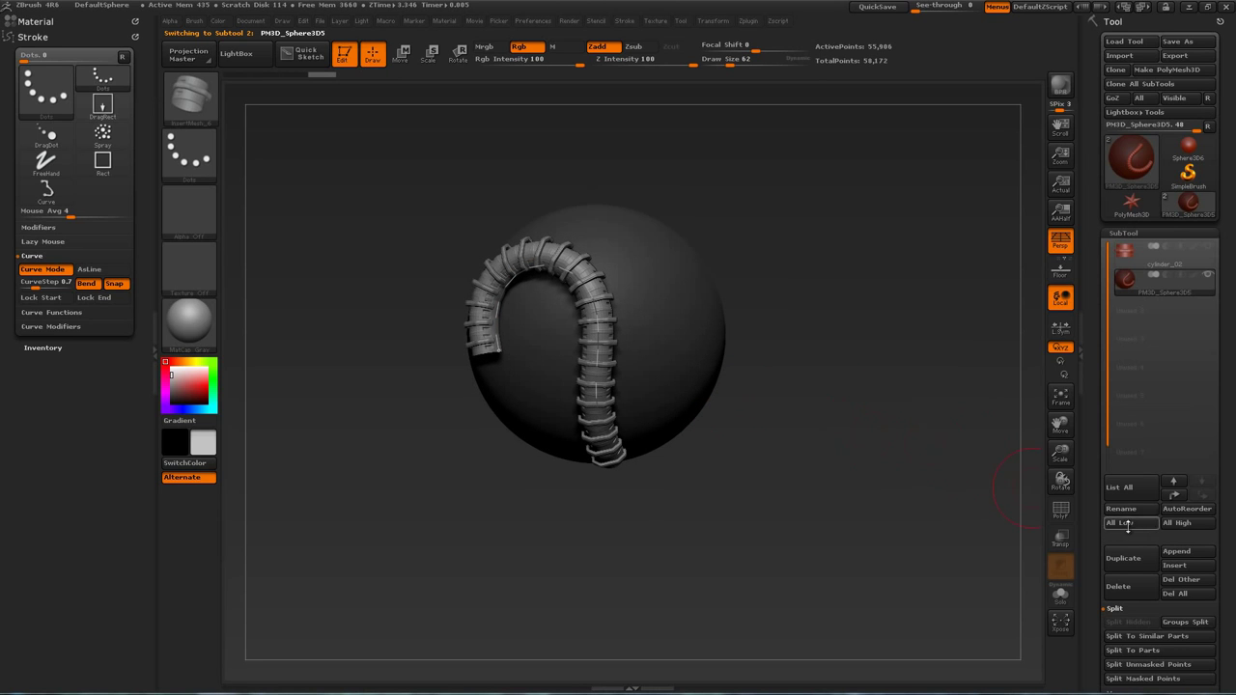
Append another Sphere3D subtool, make it active, hide the other subtools, and frame it
{"action": "left_click", "coordinate": [1188, 554]}
{"action": "left_click", "coordinate": [787, 440]}
{"action": "left_click", "coordinate": [1127, 310]}
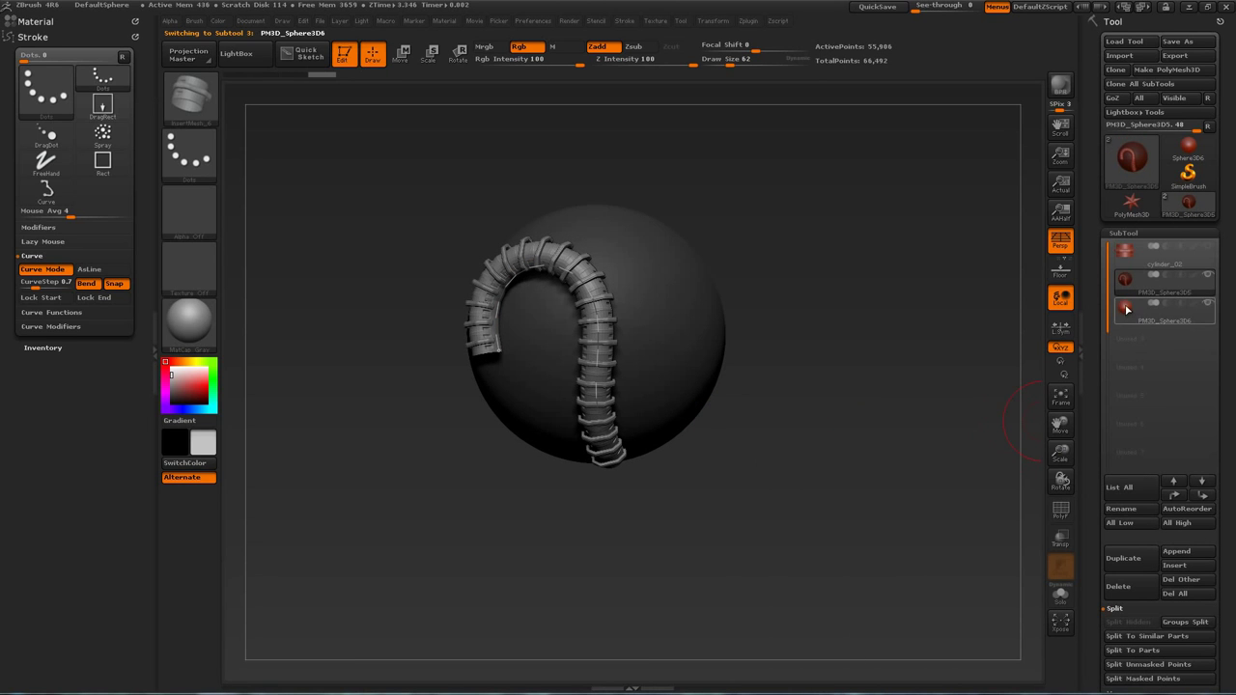
{"action": "left_click_drag", "start_coordinate": [912, 325], "coordinate": [835, 322]}
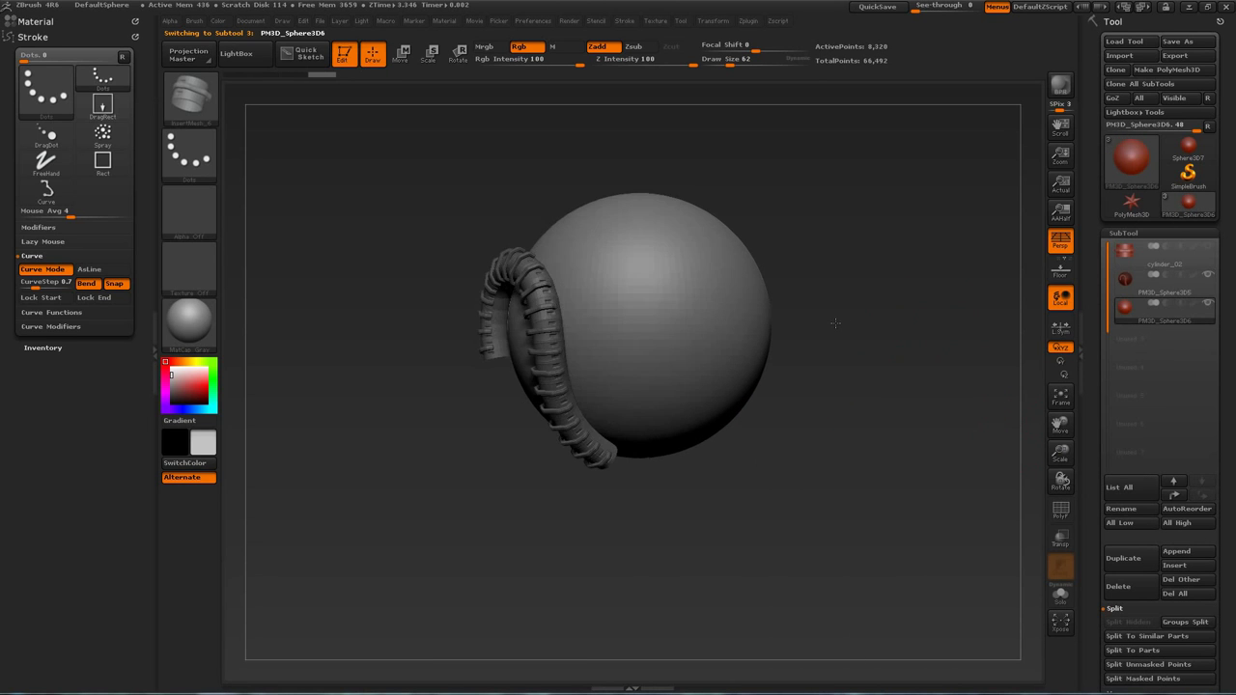
{"action": "left_click", "coordinate": [1207, 306]}
{"action": "key", "text": "f"}
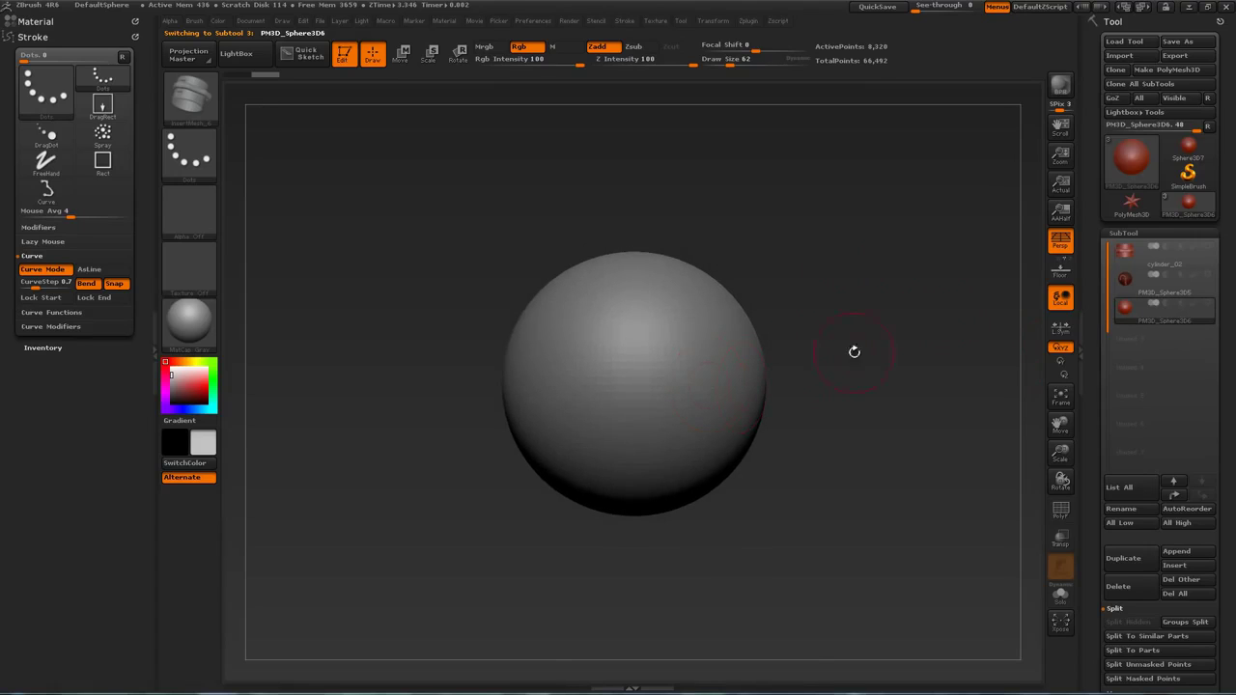
Choose the InsertCylndrExt brush and draw a C-shaped segmented tube along a curve on the new sphere
{"action": "key", "text": "b"}
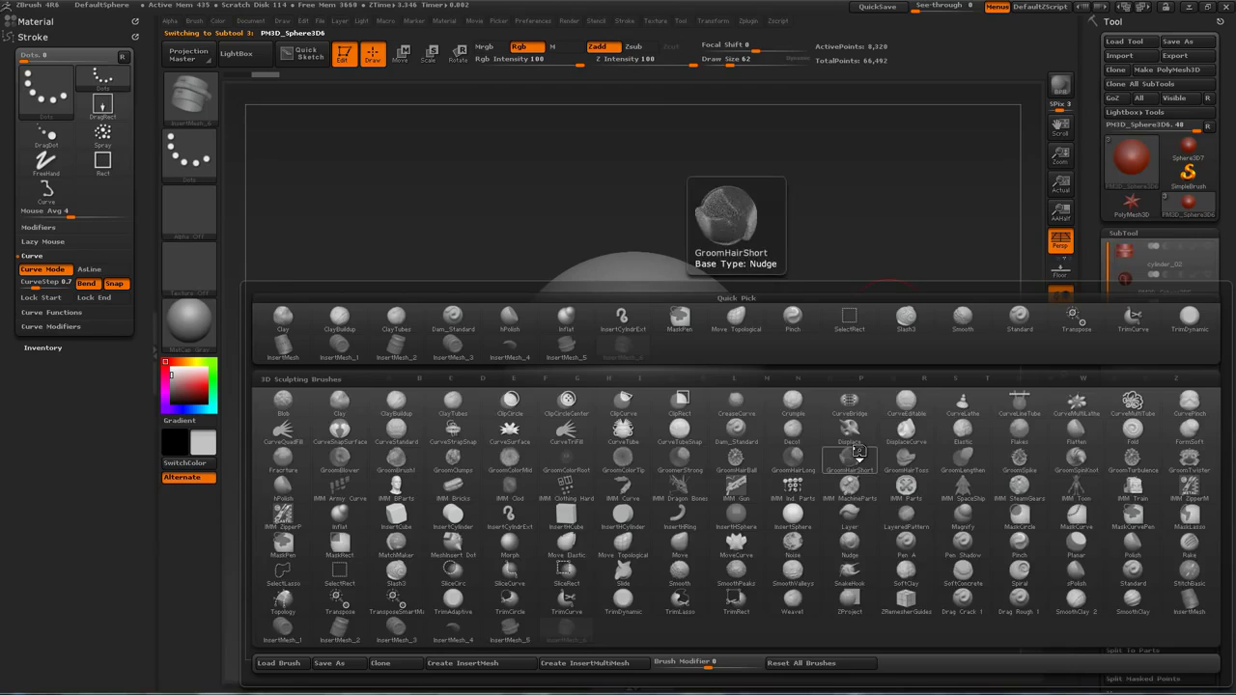
{"action": "key", "text": "i"}
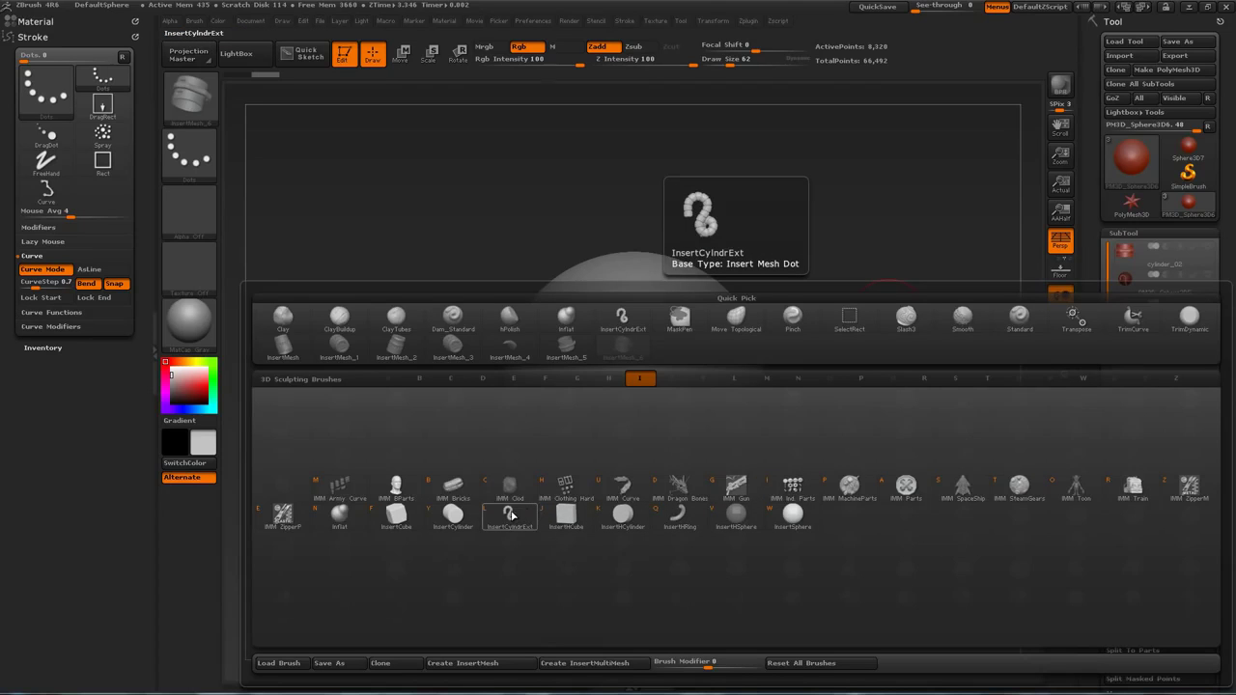
{"action": "left_click", "coordinate": [510, 515]}
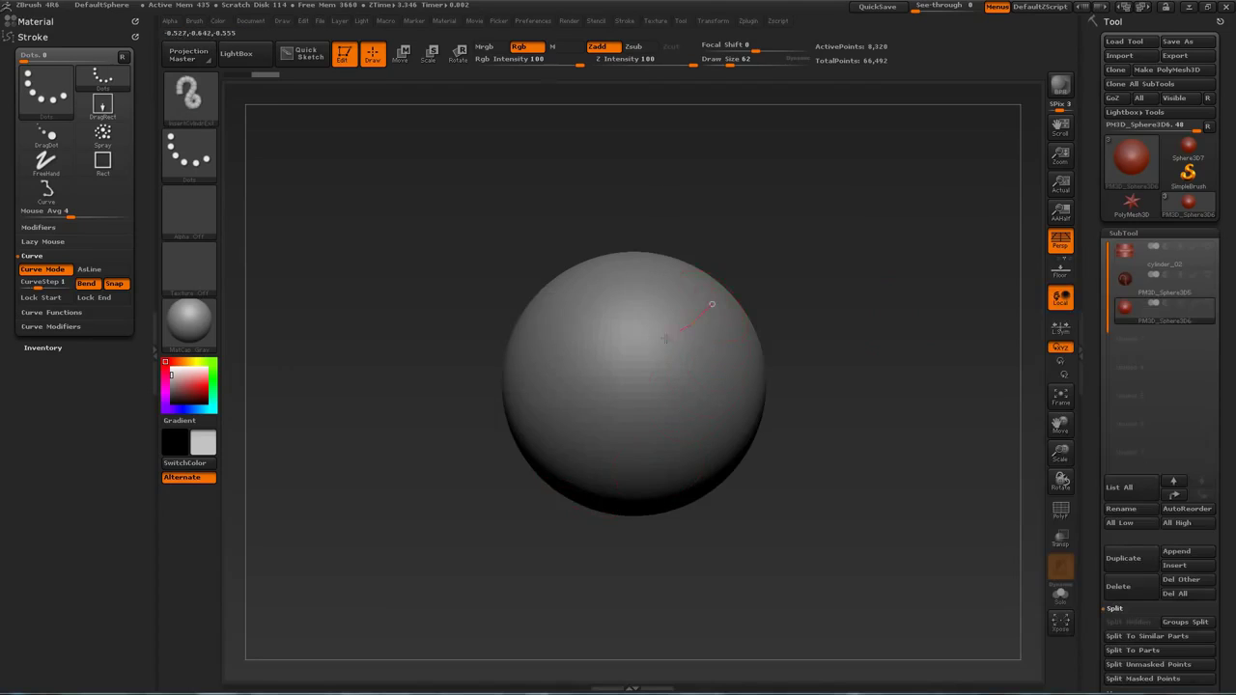
{"action": "left_click", "coordinate": [628, 484]}
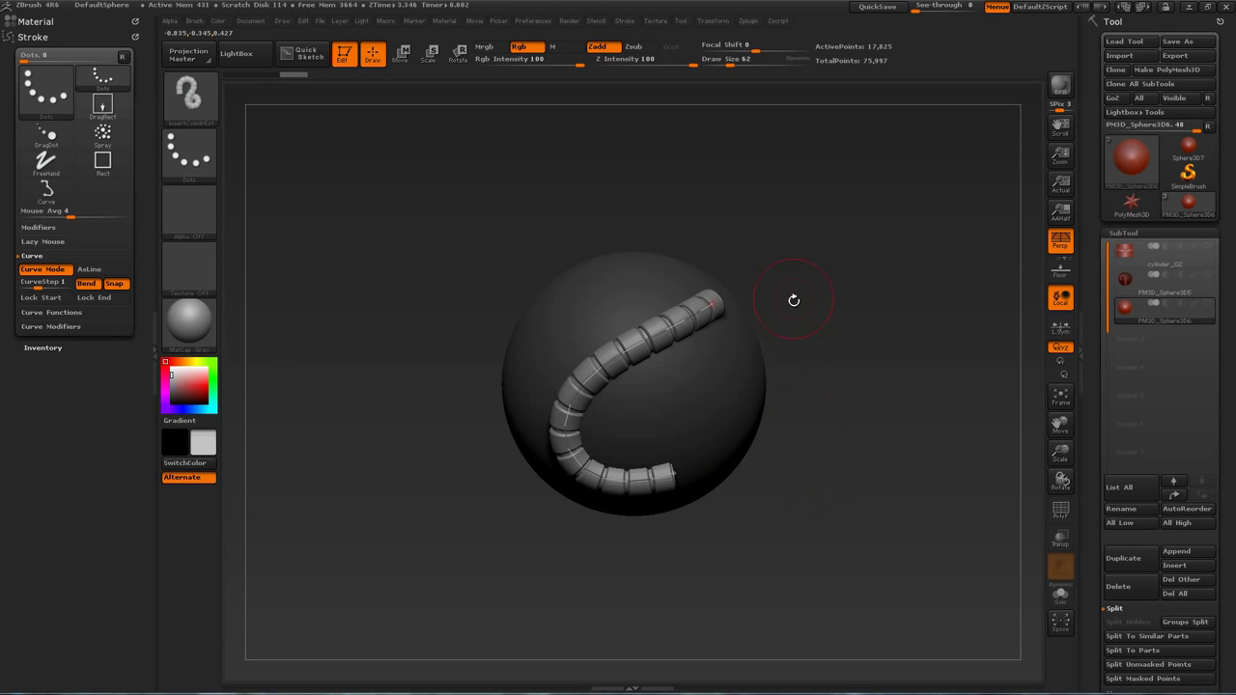
{"action": "left_click_drag", "start_coordinate": [822, 499], "coordinate": [862, 338]}
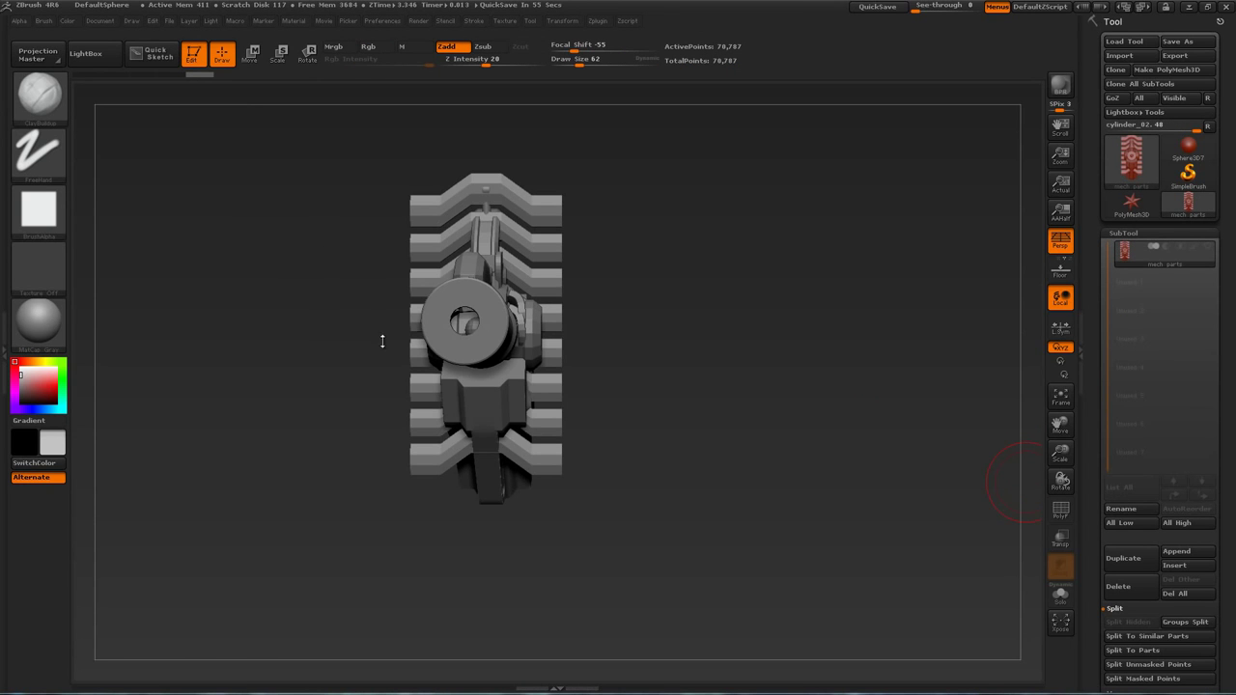
Split the mech parts mesh into separate subtools with Groups Split and accept that it cannot be undone
{"action": "left_click_drag", "start_coordinate": [601, 419], "coordinate": [789, 477]}
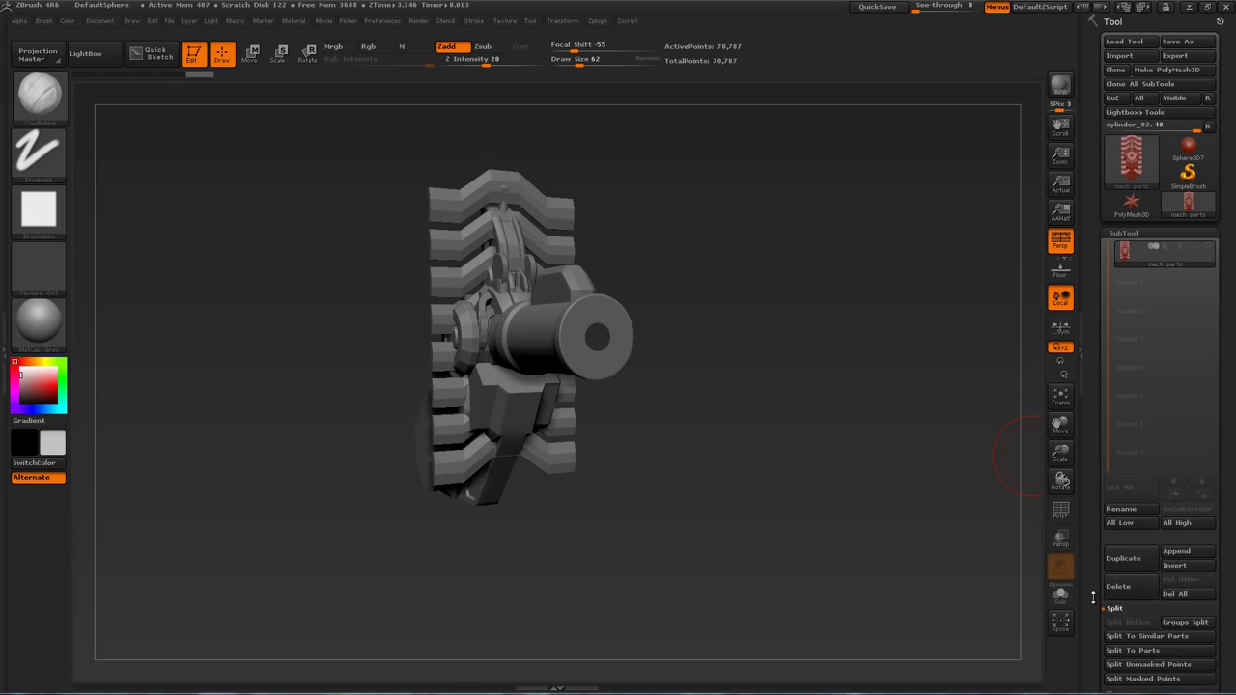
{"action": "scroll", "coordinate": [1121, 594], "scroll_direction": "down", "scroll_amount": 1}
{"action": "left_click", "coordinate": [1175, 579]}
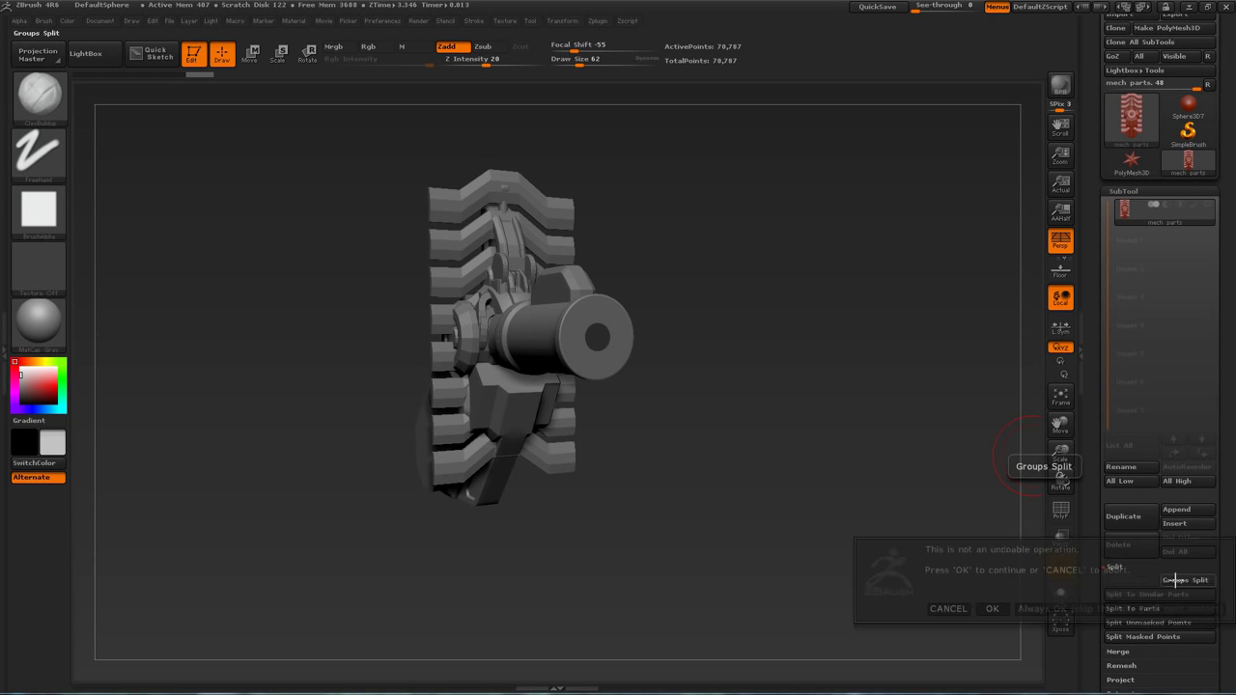
{"action": "left_click", "coordinate": [993, 608]}
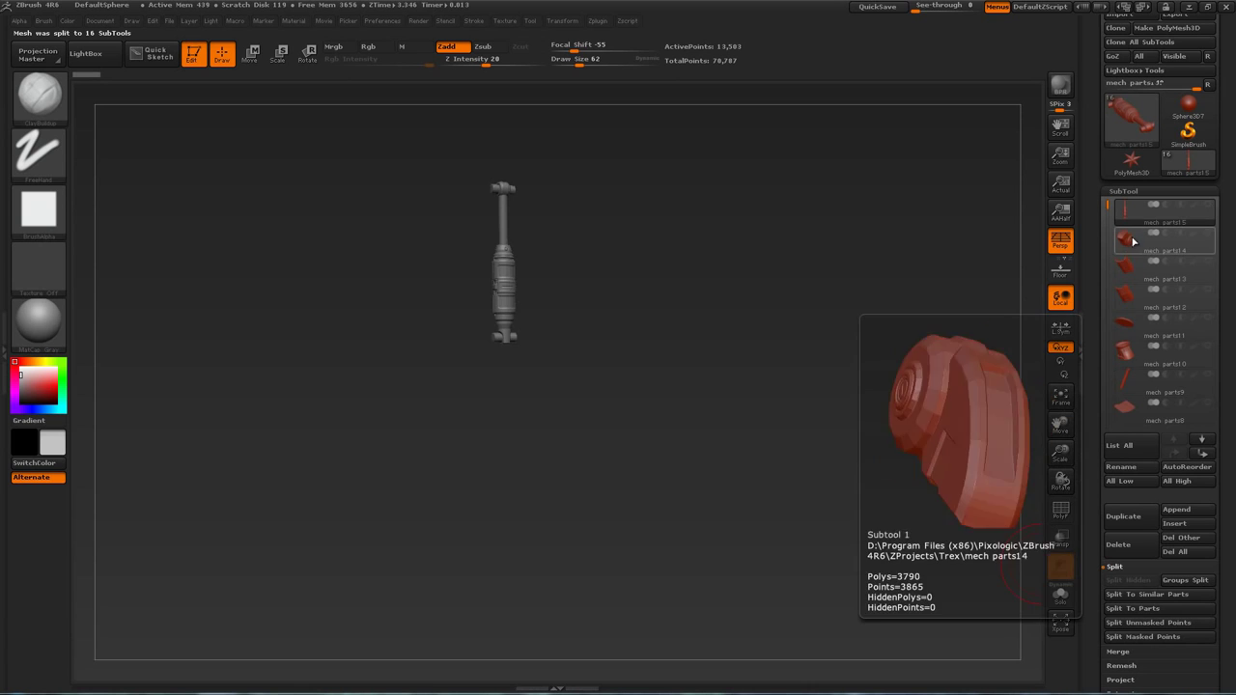
Examine the split pieces by switching to the mech parts7 subtool and back to mech parts15
{"action": "left_click_drag", "start_coordinate": [692, 308], "coordinate": [736, 393], "text": "alt"}
{"action": "key", "text": "n"}
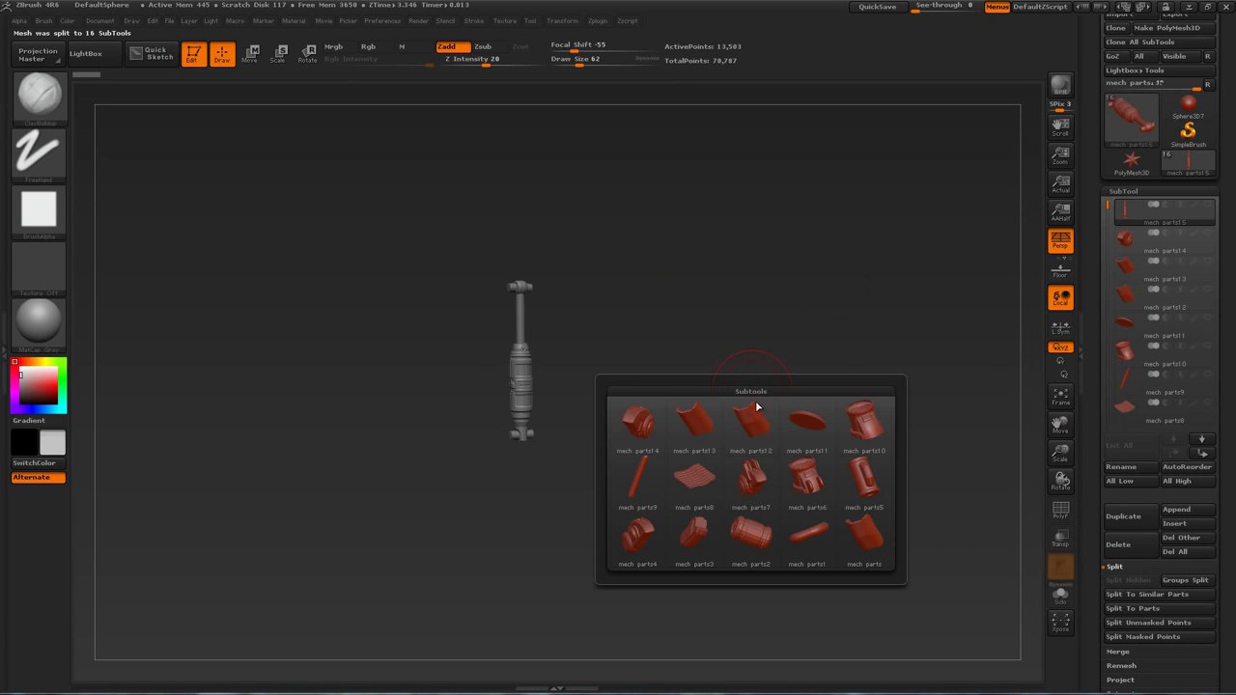
{"action": "left_click", "coordinate": [752, 480]}
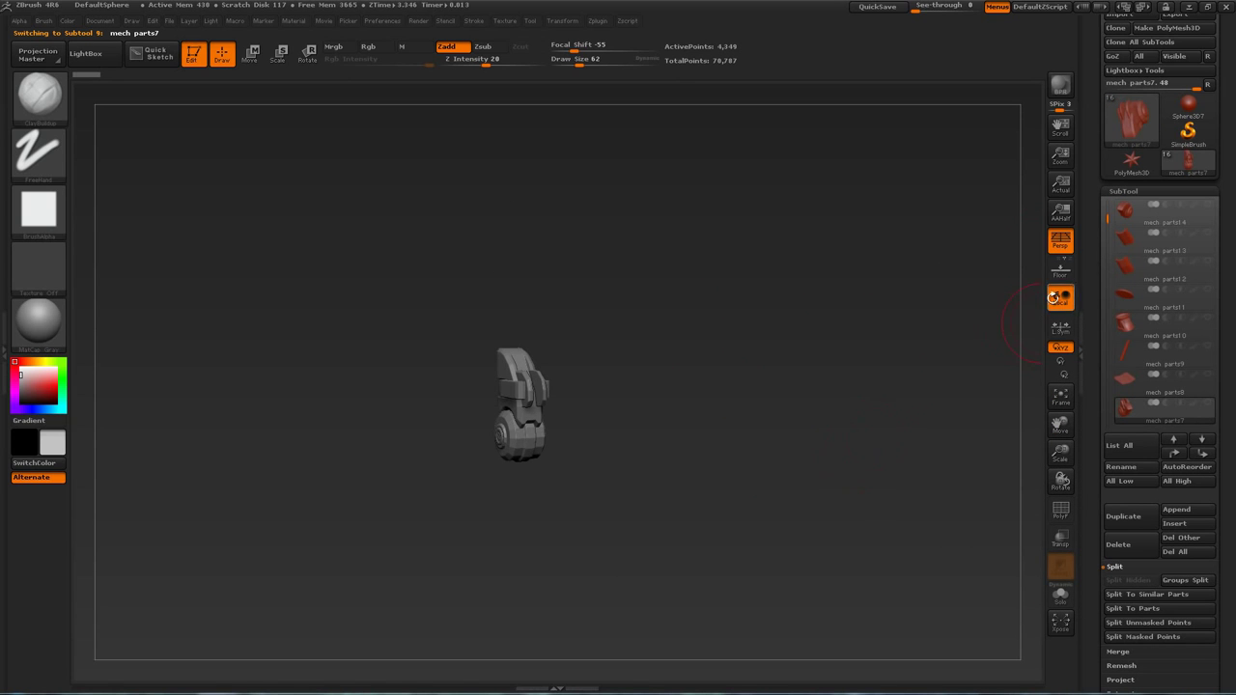
{"action": "key", "text": "n"}
{"action": "left_click", "coordinate": [706, 453]}
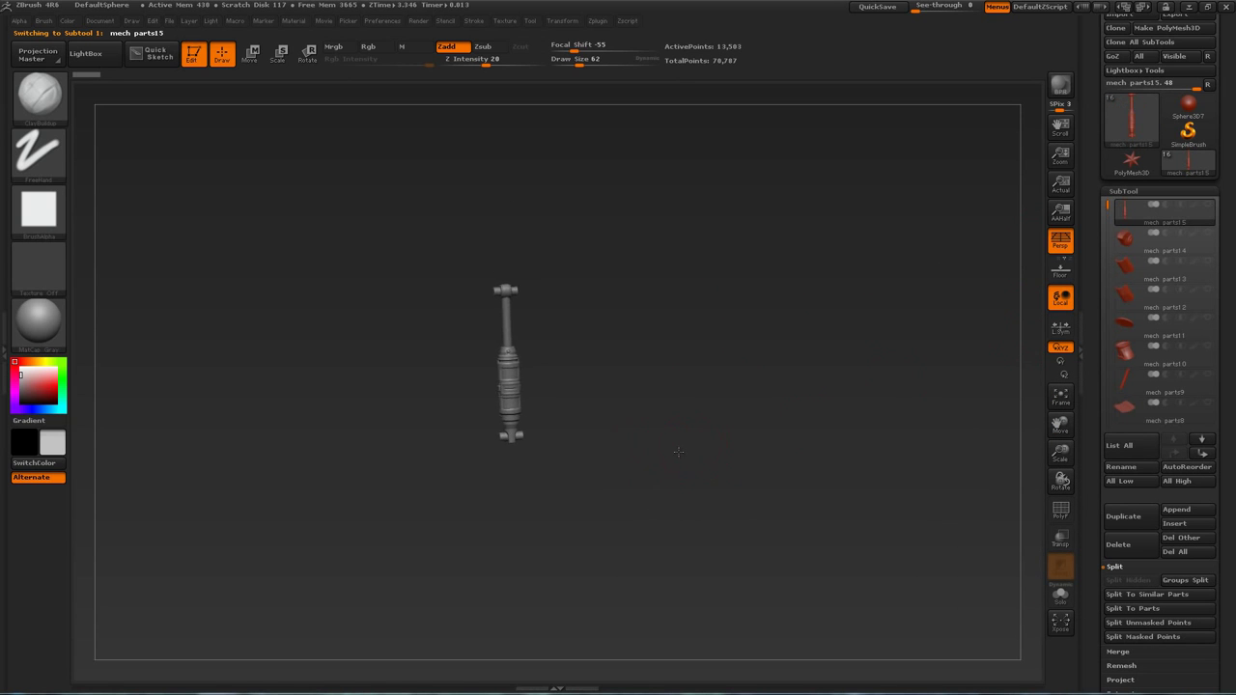
Show all mech parts subtools, orient them in front view, and create an InsertMultiMesh brush from them
{"action": "left_click", "coordinate": [1207, 206]}
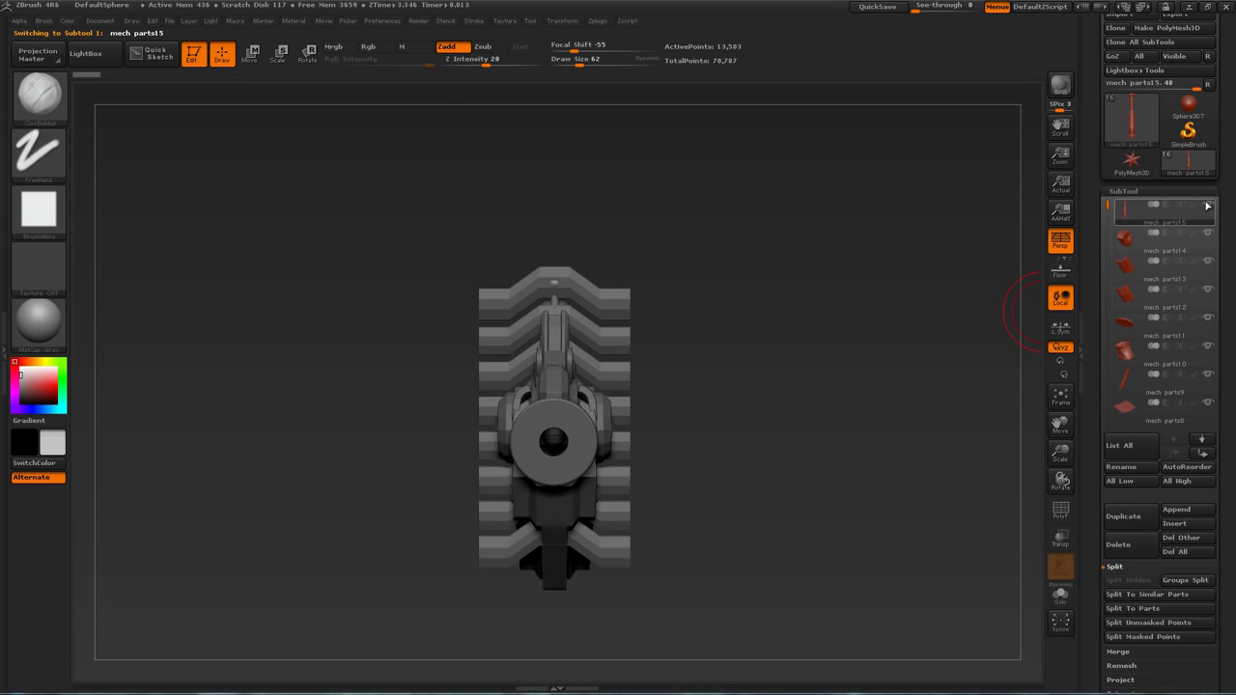
{"action": "left_click_drag", "start_coordinate": [730, 416], "coordinate": [794, 359], "text": "alt"}
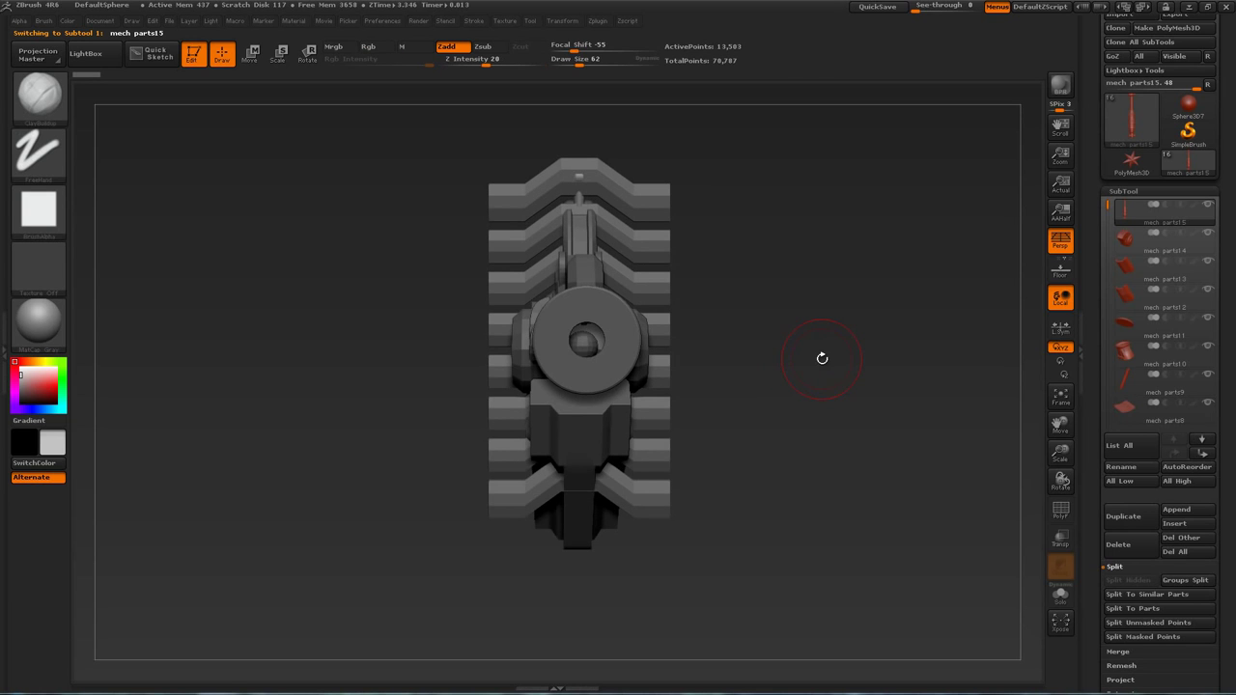
{"action": "key", "text": "b"}
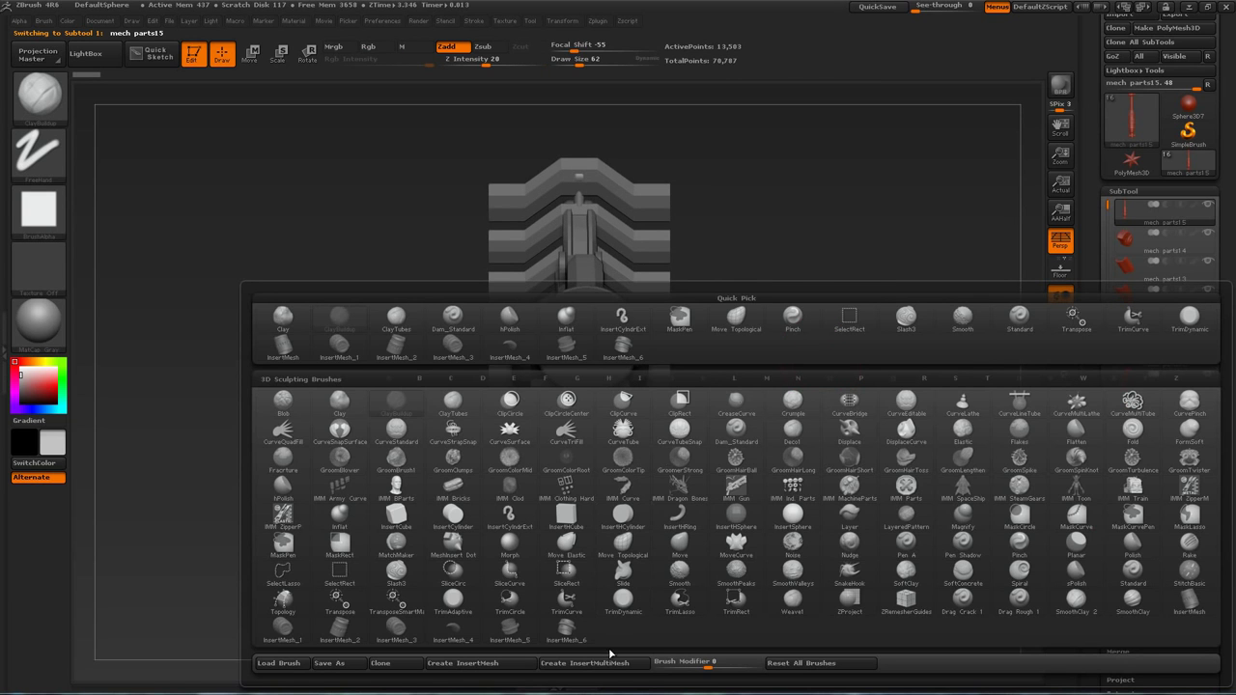
{"action": "left_click", "coordinate": [606, 663]}
{"action": "left_click_drag", "start_coordinate": [885, 377], "coordinate": [856, 412], "text": "alt"}
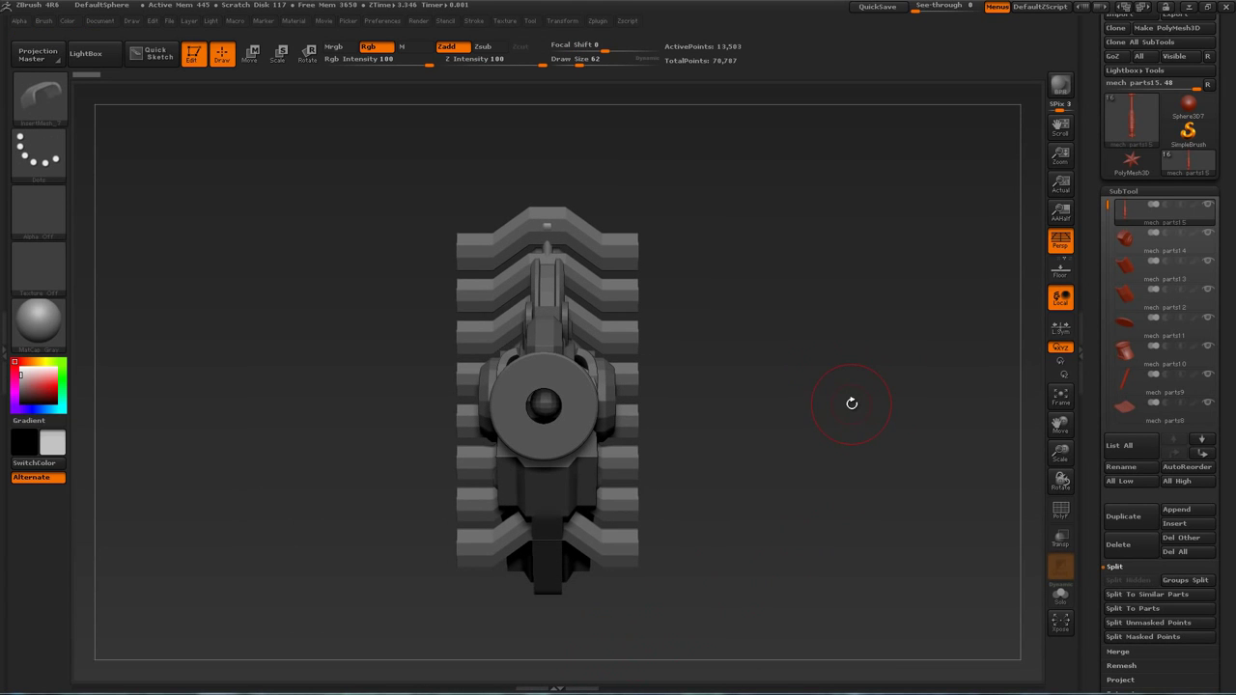
Display the list of meshes stored in the newly created multi-mesh insert brush
{"action": "key", "text": "m"}
{"action": "key", "text": "n"}
{"action": "mouse_move", "coordinate": [837, 401]}
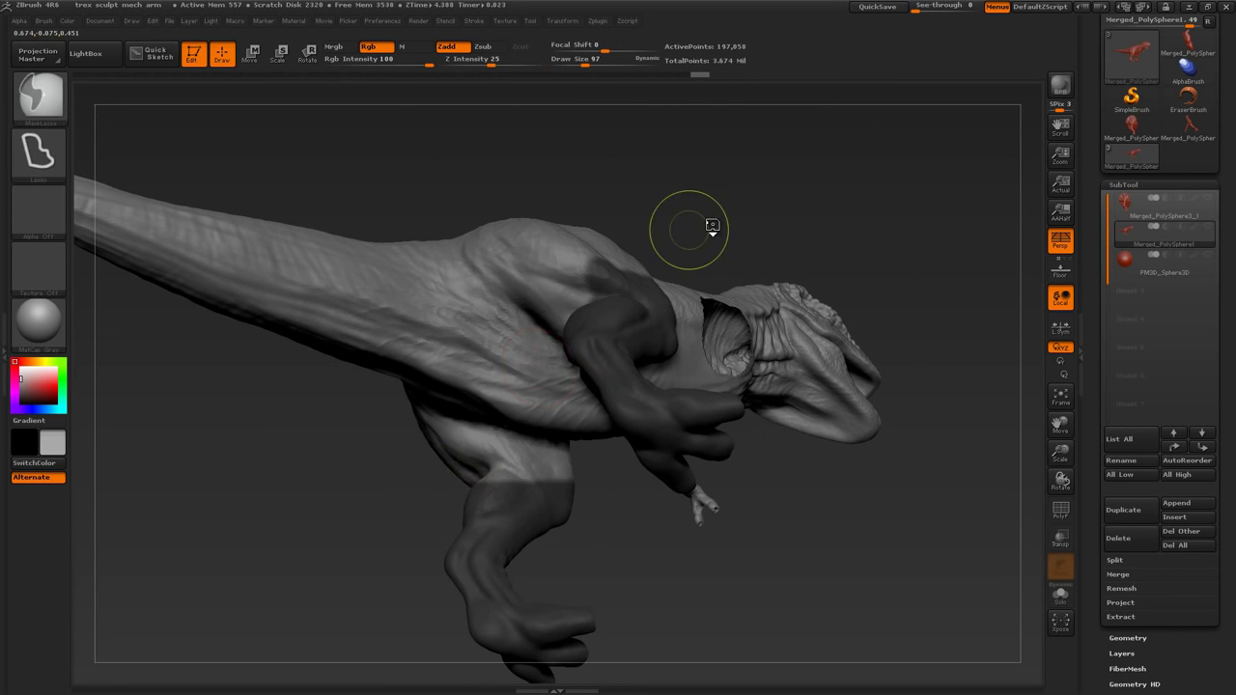
Mask the T-rex's limbs with the MaskLasso brush
{"action": "left_click_drag", "start_coordinate": [685, 226], "coordinate": [735, 189]}
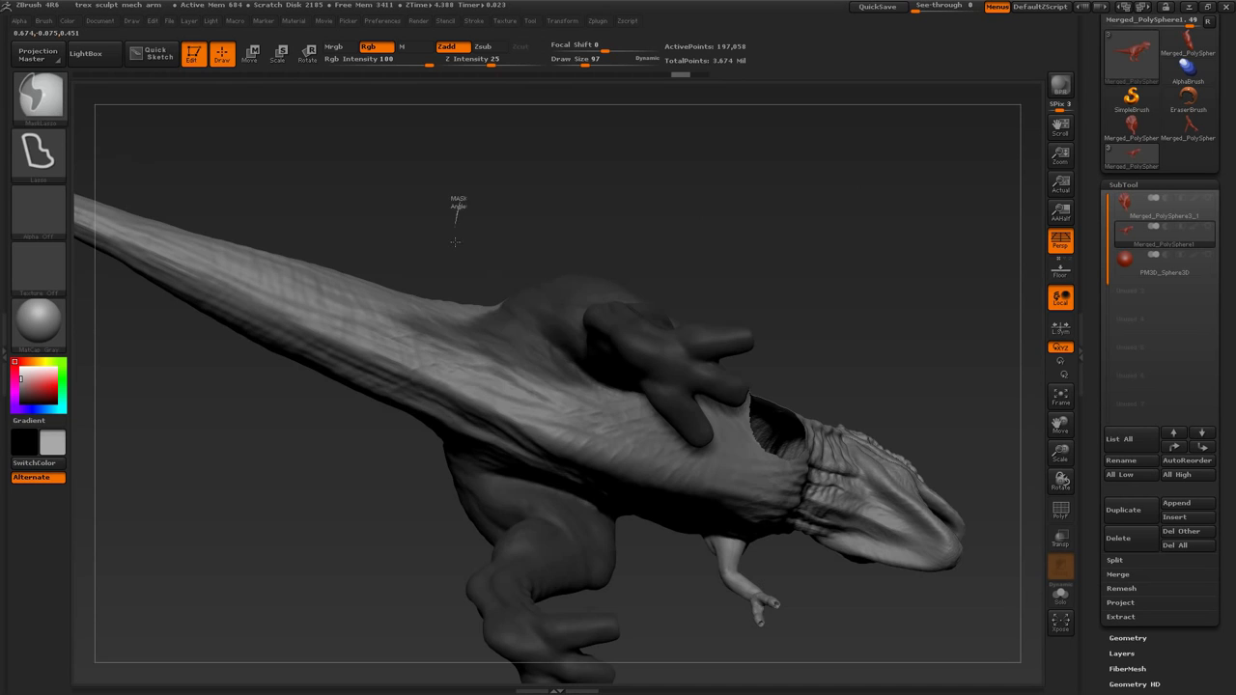
{"action": "left_click_drag", "start_coordinate": [458, 203], "coordinate": [378, 199]}
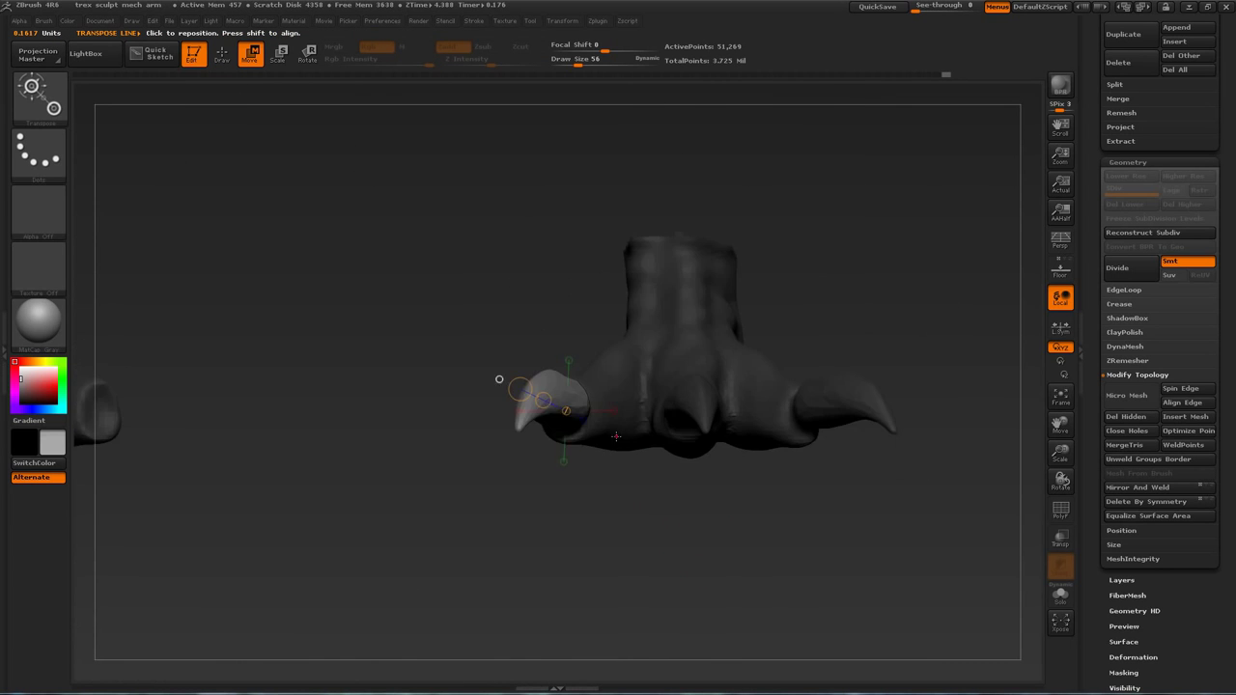
Reposition the side claw on the foot with the Move transpose line and turn on the polyframe display
{"action": "left_click_drag", "start_coordinate": [615, 436], "coordinate": [537, 450]}
{"action": "mouse_move", "coordinate": [618, 454]}
{"action": "left_mouse_down"}
{"action": "mouse_move", "coordinate": [734, 456]}
{"action": "mouse_move", "coordinate": [618, 458]}
{"action": "left_mouse_up"}
{"action": "key", "text": "w"}
{"action": "left_click_drag", "start_coordinate": [744, 450], "coordinate": [655, 459]}
{"action": "mouse_move", "coordinate": [656, 459]}
{"action": "left_mouse_down", "text": "ctrl"}
{"action": "mouse_move", "coordinate": [647, 425]}
{"action": "mouse_move", "coordinate": [734, 459]}
{"action": "mouse_move", "coordinate": [637, 473]}
{"action": "left_mouse_up", "text": "ctrl"}
{"action": "key", "text": "shift+f"}
Mask everything except one foot claw at a time and reposition each with the transpose line
{"action": "left_click", "coordinate": [577, 434], "text": "ctrl"}
{"action": "left_click_drag", "start_coordinate": [497, 549], "coordinate": [649, 401], "text": "ctrl"}
{"action": "left_click", "coordinate": [660, 465], "text": "ctrl"}
{"action": "mouse_move", "coordinate": [590, 506]}
{"action": "left_mouse_down"}
{"action": "mouse_move", "coordinate": [567, 395]}
{"action": "mouse_move", "coordinate": [625, 469]}
{"action": "mouse_move", "coordinate": [663, 449]}
{"action": "left_mouse_up"}
{"action": "left_click", "coordinate": [664, 449], "text": "ctrl"}
{"action": "left_click_drag", "start_coordinate": [667, 530], "coordinate": [836, 327], "text": "ctrl"}
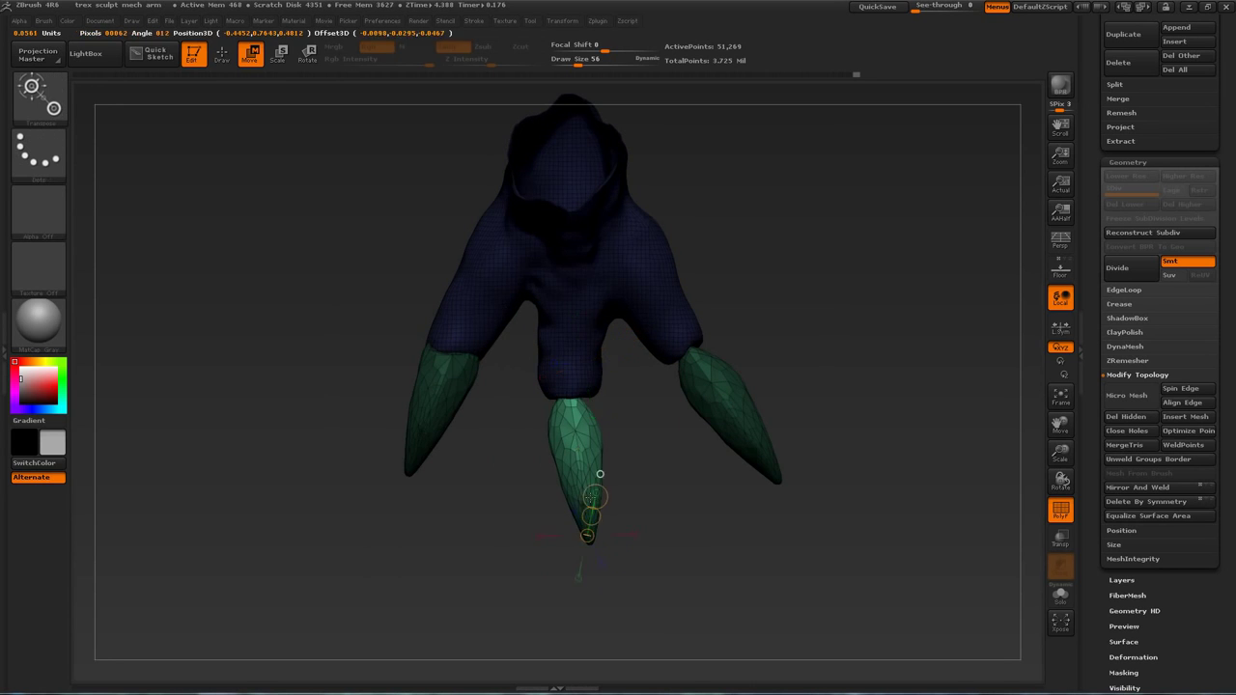
Fit the middle and outer claws against the toe ends with the Move transpose line
{"action": "left_click_drag", "start_coordinate": [580, 448], "coordinate": [618, 459]}
{"action": "mouse_move", "coordinate": [801, 386]}
{"action": "left_mouse_down", "text": "alt"}
{"action": "mouse_move", "coordinate": [800, 299]}
{"action": "mouse_move", "coordinate": [801, 386]}
{"action": "left_mouse_up", "text": "alt"}
{"action": "left_click_drag", "start_coordinate": [743, 434], "coordinate": [749, 473]}
{"action": "left_click_drag", "start_coordinate": [474, 439], "coordinate": [475, 436]}
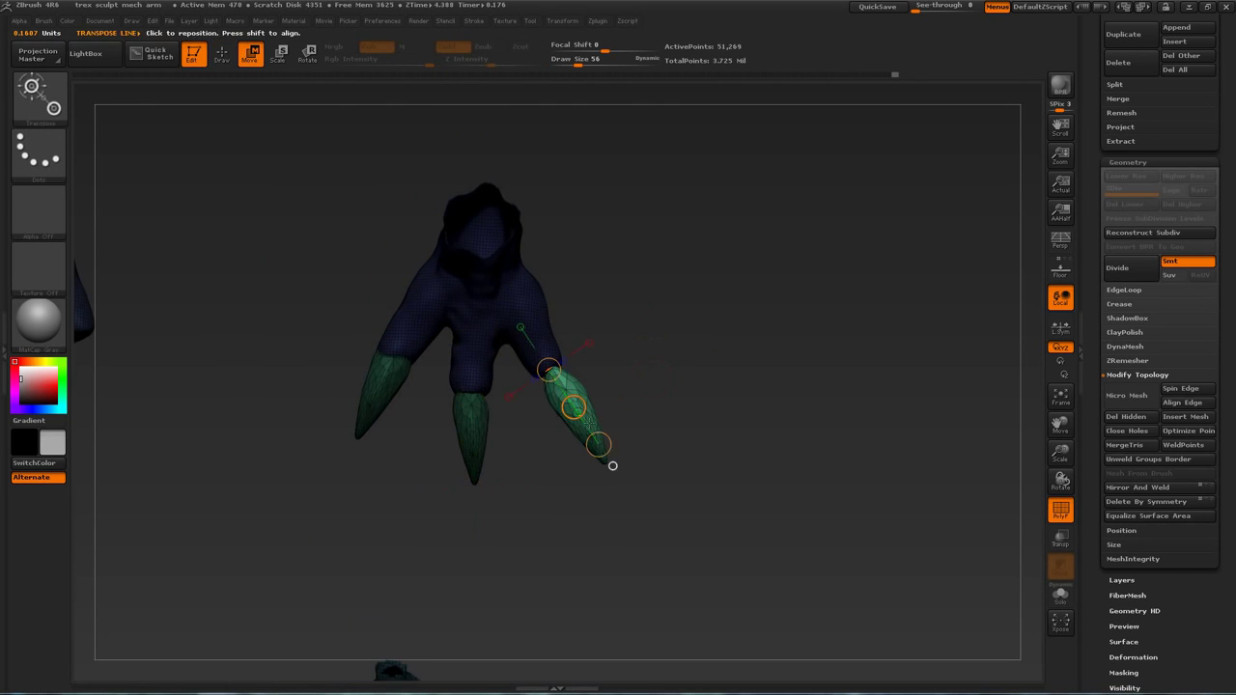
{"action": "mouse_move", "coordinate": [667, 526]}
{"action": "left_mouse_down"}
{"action": "mouse_move", "coordinate": [676, 449]}
{"action": "mouse_move", "coordinate": [541, 473]}
{"action": "mouse_move", "coordinate": [744, 483]}
{"action": "mouse_move", "coordinate": [723, 340]}
{"action": "mouse_move", "coordinate": [696, 473]}
{"action": "mouse_move", "coordinate": [690, 374]}
{"action": "mouse_move", "coordinate": [621, 455]}
{"action": "mouse_move", "coordinate": [618, 512]}
{"action": "left_mouse_up"}
Set the draw size to 24 and insert a claw on one finger of the small hand
{"action": "key", "text": "q"}
{"action": "key", "text": "s"}
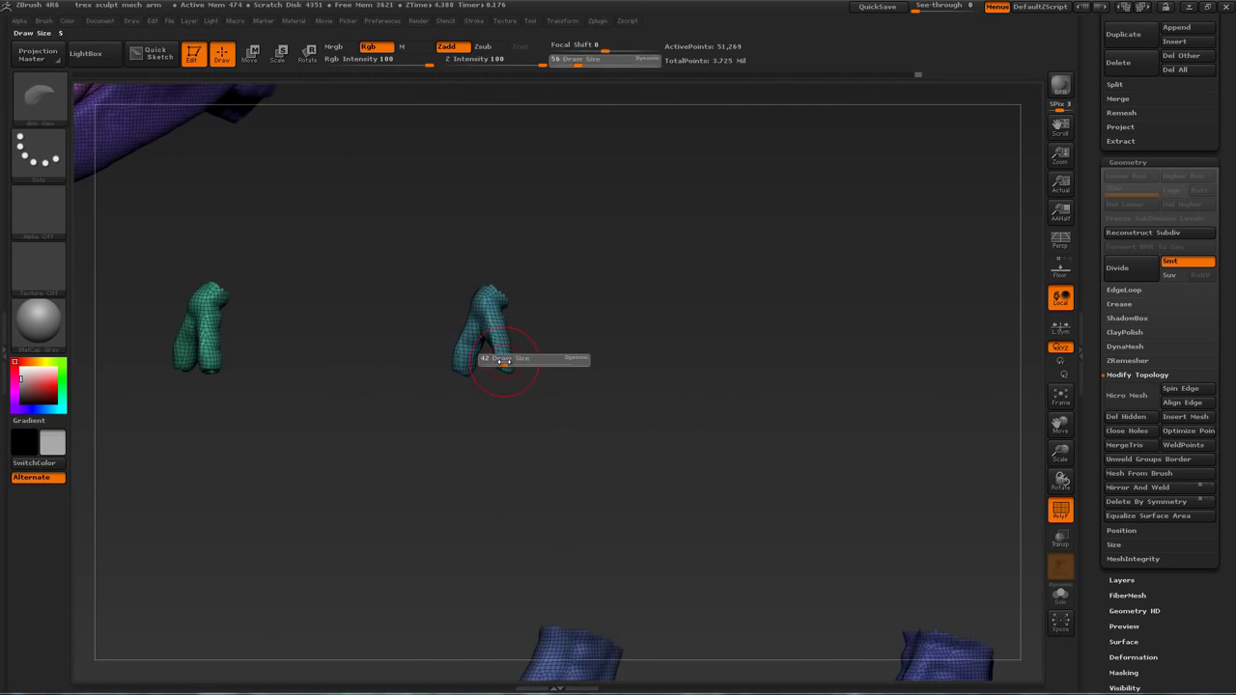
{"action": "left_click", "coordinate": [512, 359]}
{"action": "left_click_drag", "start_coordinate": [618, 377], "coordinate": [642, 439]}
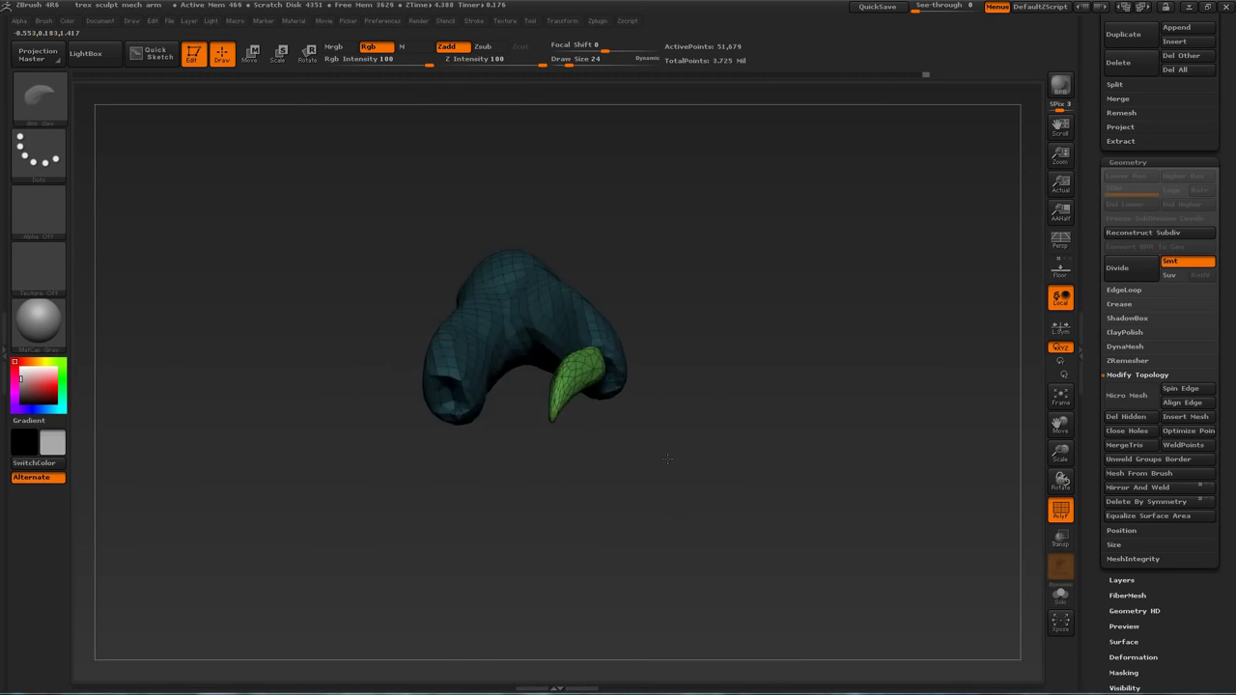
{"action": "left_click_drag", "start_coordinate": [671, 647], "coordinate": [486, 606]}
Move the inserted hand claw onto the fingertip, checking its fit from several sides
{"action": "key", "text": "w"}
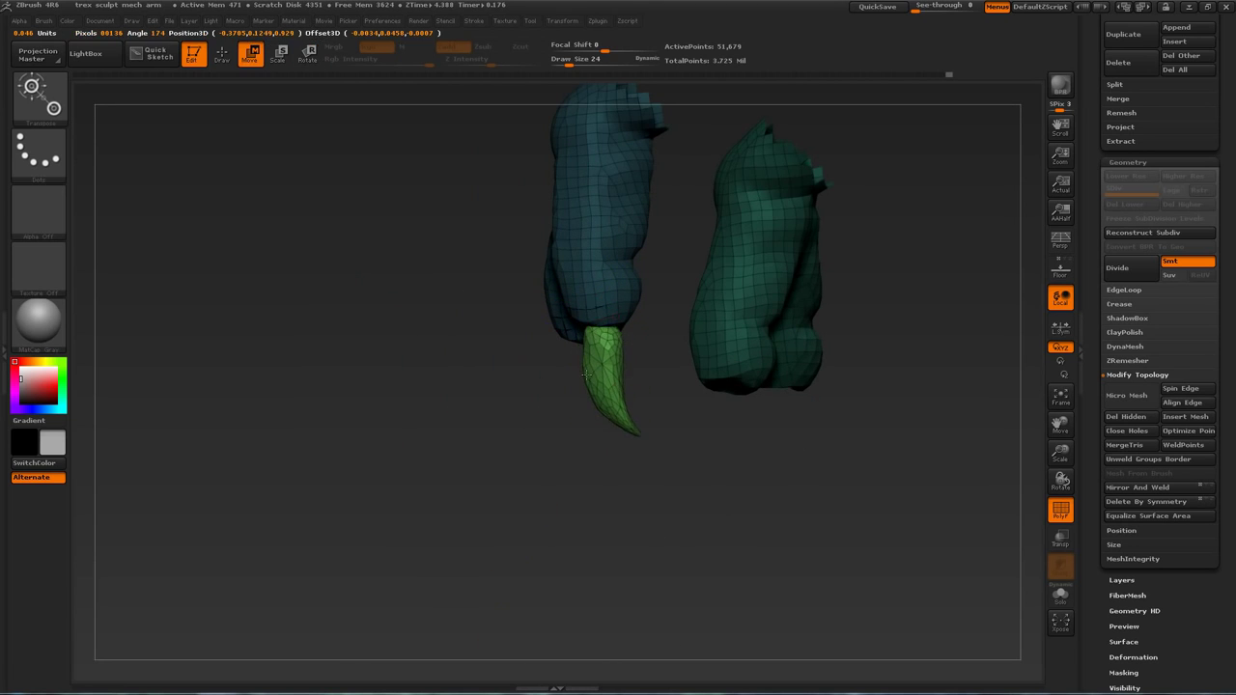
{"action": "left_click_drag", "start_coordinate": [586, 374], "coordinate": [583, 374]}
{"action": "left_click_drag", "start_coordinate": [522, 386], "coordinate": [618, 415]}
{"action": "mouse_move", "coordinate": [695, 386]}
{"action": "left_mouse_down"}
{"action": "mouse_move", "coordinate": [738, 362]}
{"action": "mouse_move", "coordinate": [604, 359]}
{"action": "left_mouse_up"}
{"action": "key", "text": "q"}
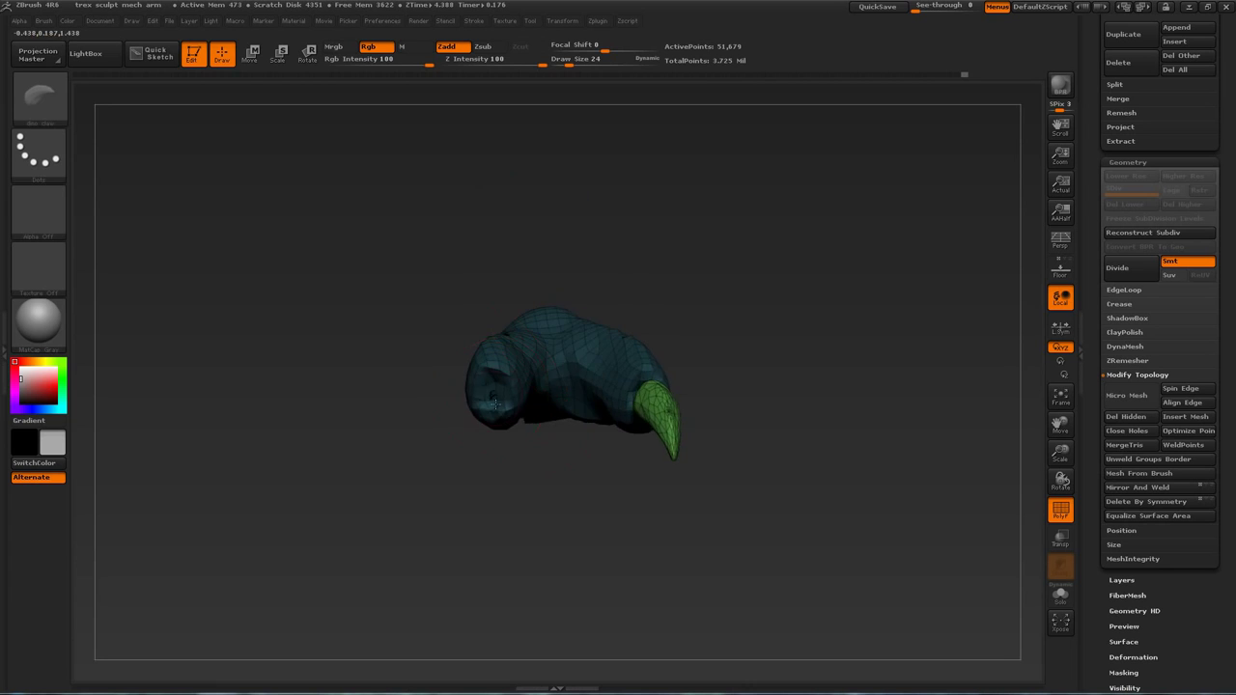
Place a claw on the hand's other finger, adjusting its scale, rotation and position to fit the fingertip
{"action": "key", "text": "e"}
{"action": "left_click_drag", "start_coordinate": [574, 562], "coordinate": [607, 483]}
{"action": "mouse_move", "coordinate": [517, 490]}
{"action": "left_mouse_down"}
{"action": "mouse_move", "coordinate": [599, 500]}
{"action": "mouse_move", "coordinate": [517, 482]}
{"action": "left_mouse_up"}
{"action": "mouse_move", "coordinate": [519, 435]}
{"action": "left_mouse_down"}
{"action": "mouse_move", "coordinate": [619, 483]}
{"action": "mouse_move", "coordinate": [579, 526]}
{"action": "mouse_move", "coordinate": [648, 526]}
{"action": "mouse_move", "coordinate": [610, 531]}
{"action": "mouse_move", "coordinate": [692, 368]}
{"action": "mouse_move", "coordinate": [602, 265]}
{"action": "mouse_move", "coordinate": [693, 413]}
{"action": "left_mouse_up"}
{"action": "key", "text": "r"}
{"action": "key", "text": "w"}
{"action": "key", "text": "q"}
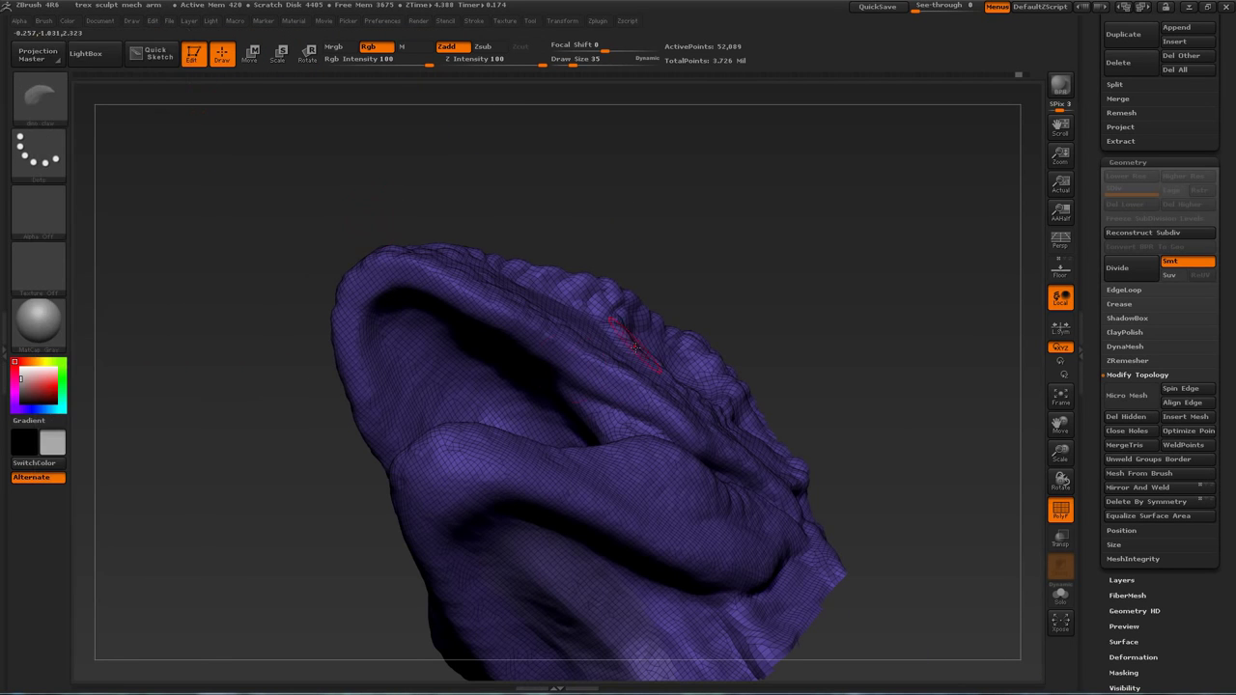
{"action": "left_click_drag", "start_coordinate": [908, 290], "coordinate": [859, 405]}
{"action": "left_click_drag", "start_coordinate": [553, 357], "coordinate": [543, 411]}
{"action": "key", "text": "ctrl+z"}
{"action": "left_click_drag", "start_coordinate": [870, 387], "coordinate": [927, 396]}
{"action": "mouse_move", "coordinate": [831, 454]}
{"action": "left_mouse_down"}
{"action": "mouse_move", "coordinate": [919, 308]}
{"action": "mouse_move", "coordinate": [790, 370]}
{"action": "mouse_move", "coordinate": [784, 340]}
{"action": "left_mouse_up"}
{"action": "left_click_drag", "start_coordinate": [570, 377], "coordinate": [563, 361]}
{"action": "left_click_drag", "start_coordinate": [683, 295], "coordinate": [840, 280]}
{"action": "key", "text": "ctrl+z"}
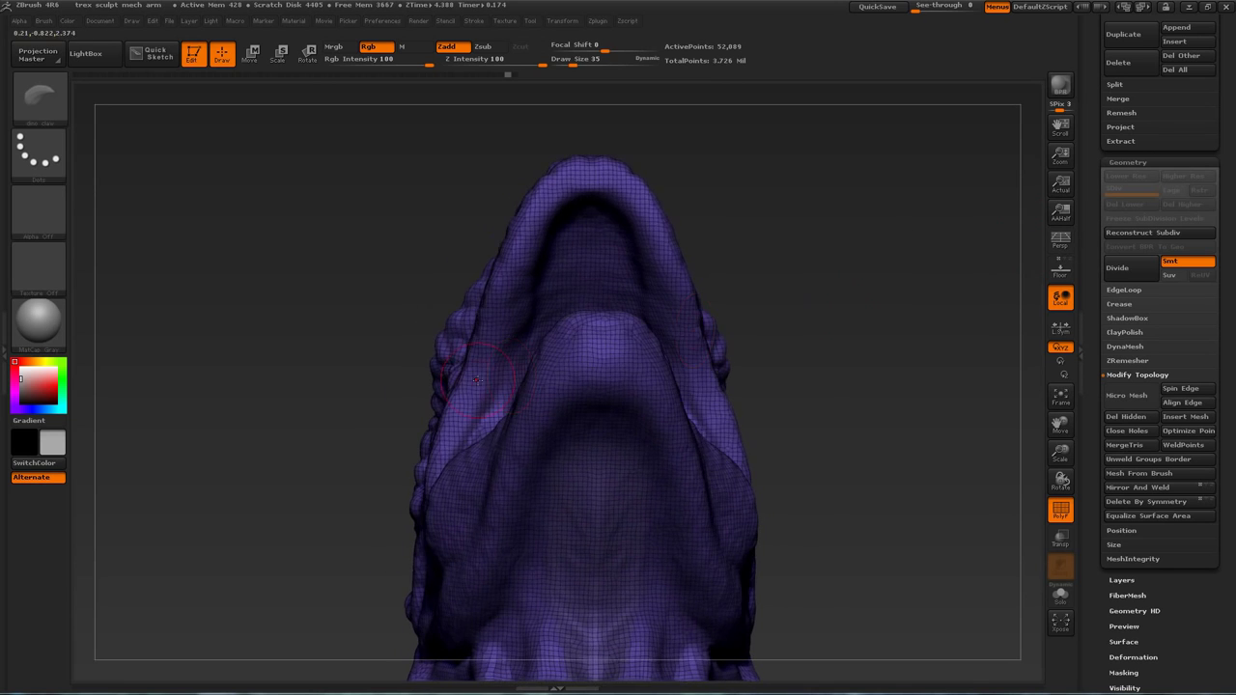
Insert a row of teeth along one side of the upper jaw from the mouth corner to the front
{"action": "left_click_drag", "start_coordinate": [475, 376], "coordinate": [479, 359]}
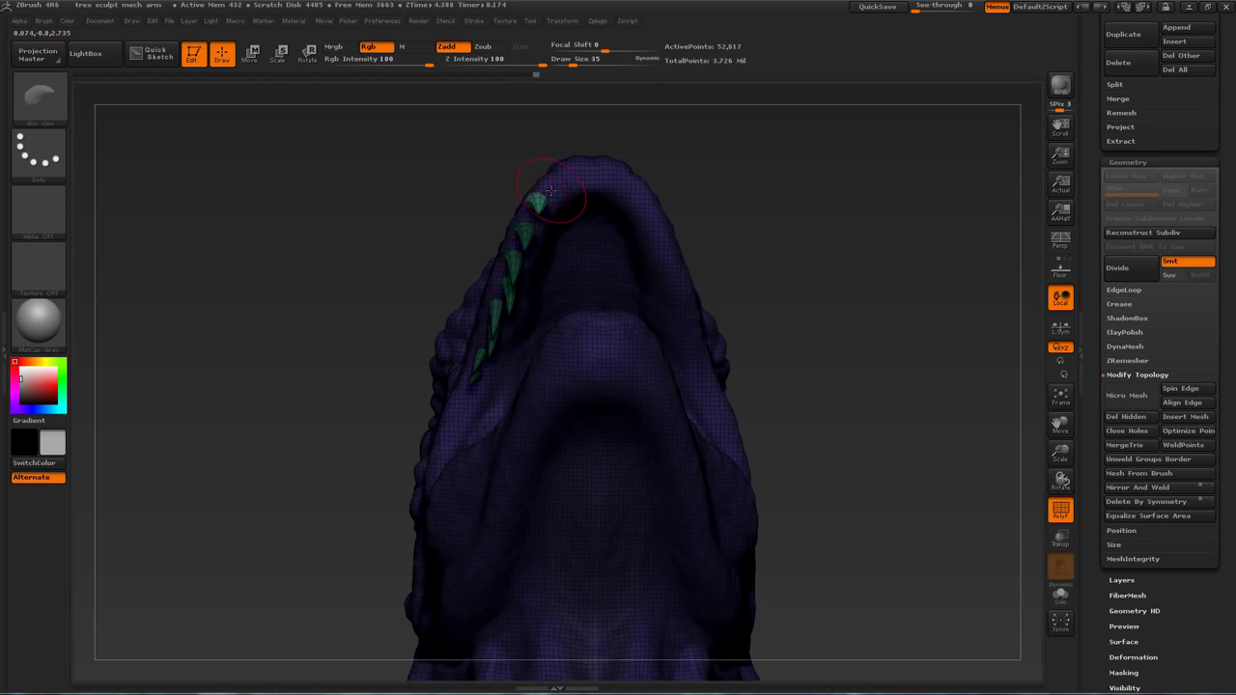
{"action": "left_click_drag", "start_coordinate": [560, 242], "coordinate": [561, 246]}
{"action": "mouse_move", "coordinate": [681, 184]}
{"action": "left_mouse_down"}
{"action": "mouse_move", "coordinate": [688, 241]}
{"action": "mouse_move", "coordinate": [725, 324]}
{"action": "mouse_move", "coordinate": [775, 355]}
{"action": "mouse_move", "coordinate": [787, 357]}
{"action": "mouse_move", "coordinate": [856, 270]}
{"action": "mouse_move", "coordinate": [928, 290]}
{"action": "mouse_move", "coordinate": [892, 231]}
{"action": "mouse_move", "coordinate": [889, 241]}
{"action": "left_mouse_up"}
{"action": "left_click_drag", "start_coordinate": [554, 408], "coordinate": [552, 367]}
{"action": "left_click_drag", "start_coordinate": [552, 427], "coordinate": [554, 430]}
{"action": "left_click_drag", "start_coordinate": [855, 237], "coordinate": [910, 213]}
{"action": "left_click_drag", "start_coordinate": [562, 412], "coordinate": [565, 423]}
{"action": "left_click_drag", "start_coordinate": [860, 246], "coordinate": [863, 354]}
Insert a row of smaller teeth along the same side of the lower jaw
{"action": "left_click_drag", "start_coordinate": [525, 394], "coordinate": [551, 420]}
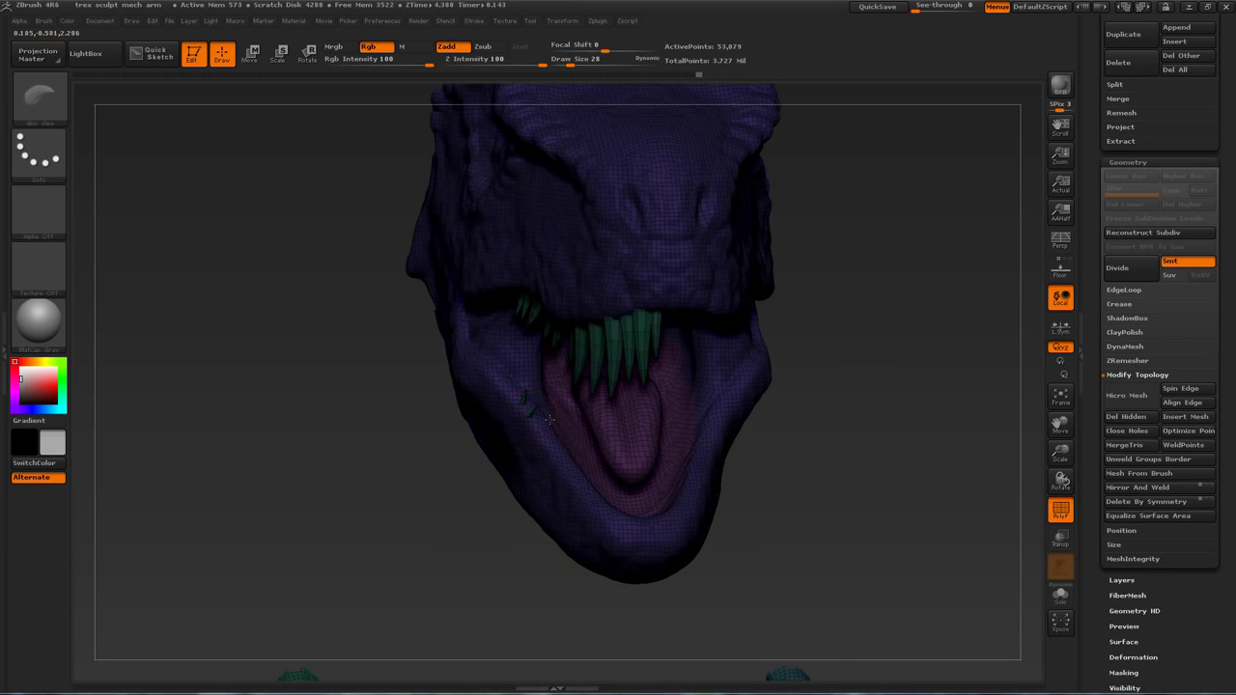
{"action": "mouse_move", "coordinate": [536, 416]}
{"action": "right_mouse_down"}
{"action": "mouse_move", "coordinate": [601, 415]}
{"action": "mouse_move", "coordinate": [541, 412]}
{"action": "right_mouse_up"}
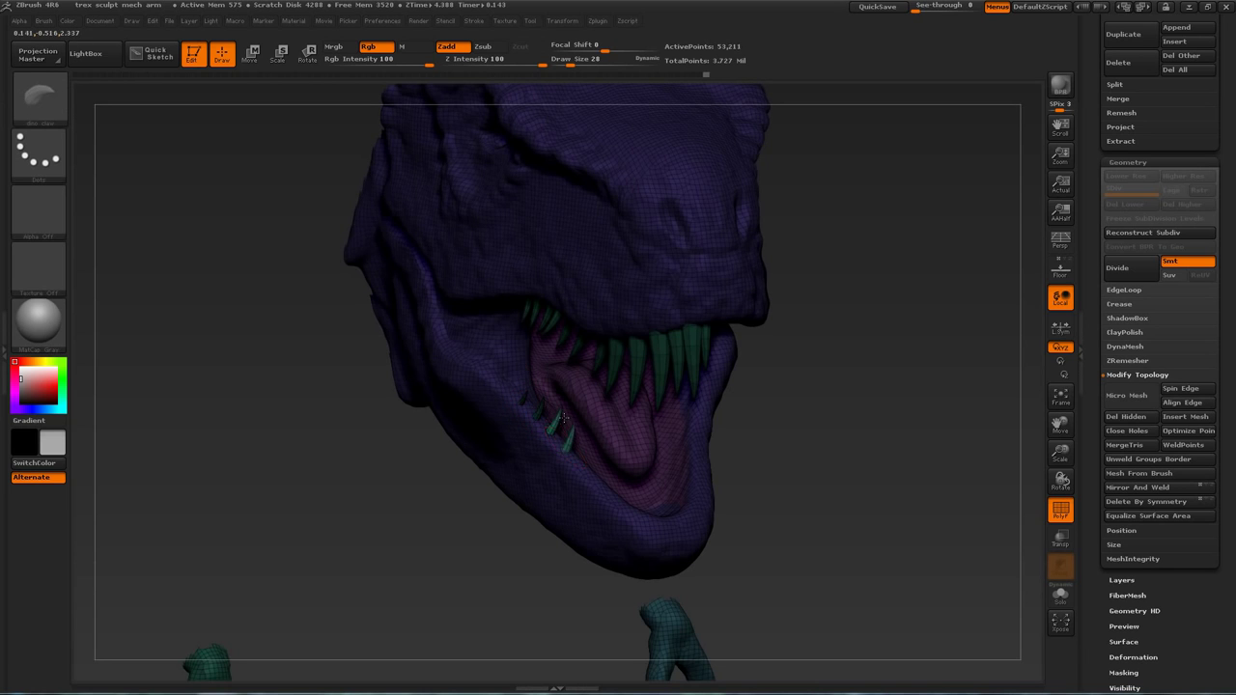
{"action": "right_click_drag", "start_coordinate": [724, 454], "coordinate": [850, 468]}
{"action": "right_click_drag", "start_coordinate": [577, 435], "coordinate": [583, 463]}
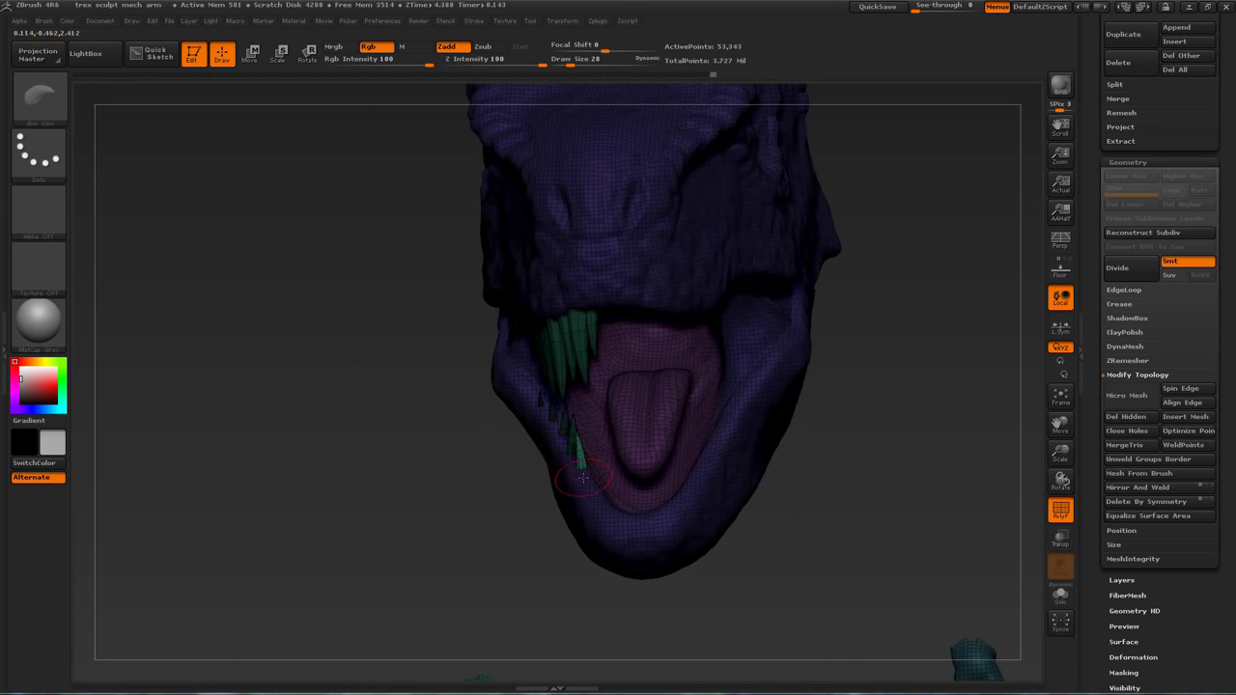
{"action": "left_click_drag", "start_coordinate": [628, 504], "coordinate": [631, 490]}
{"action": "right_click_drag", "start_coordinate": [648, 488], "coordinate": [932, 396]}
Adjust the last lower tooth's scale and rotation and clear the mask
{"action": "key", "text": "e"}
{"action": "key", "text": "r"}
{"action": "mouse_move", "coordinate": [811, 462]}
{"action": "right_mouse_down"}
{"action": "mouse_move", "coordinate": [642, 454]}
{"action": "mouse_move", "coordinate": [801, 449]}
{"action": "right_mouse_up"}
{"action": "left_click_drag", "start_coordinate": [801, 449], "coordinate": [840, 483], "text": "ctrl"}
{"action": "mouse_move", "coordinate": [841, 483]}
{"action": "right_mouse_down", "text": "ctrl"}
{"action": "mouse_move", "coordinate": [675, 413]}
{"action": "mouse_move", "coordinate": [673, 384]}
{"action": "mouse_move", "coordinate": [671, 421]}
{"action": "right_mouse_up", "text": "ctrl"}
Isolate the teeth polygroup and separate it into its own subtool with Split Hidden
{"action": "key", "text": "q"}
{"action": "left_click", "coordinate": [650, 398], "text": "ctrl+shift"}
{"action": "mouse_move", "coordinate": [769, 480]}
{"action": "right_mouse_down"}
{"action": "mouse_move", "coordinate": [790, 480]}
{"action": "mouse_move", "coordinate": [759, 480]}
{"action": "right_mouse_up"}
{"action": "left_click_drag", "start_coordinate": [1108, 122], "coordinate": [1111, 294]}
{"action": "left_click", "coordinate": [1119, 260]}
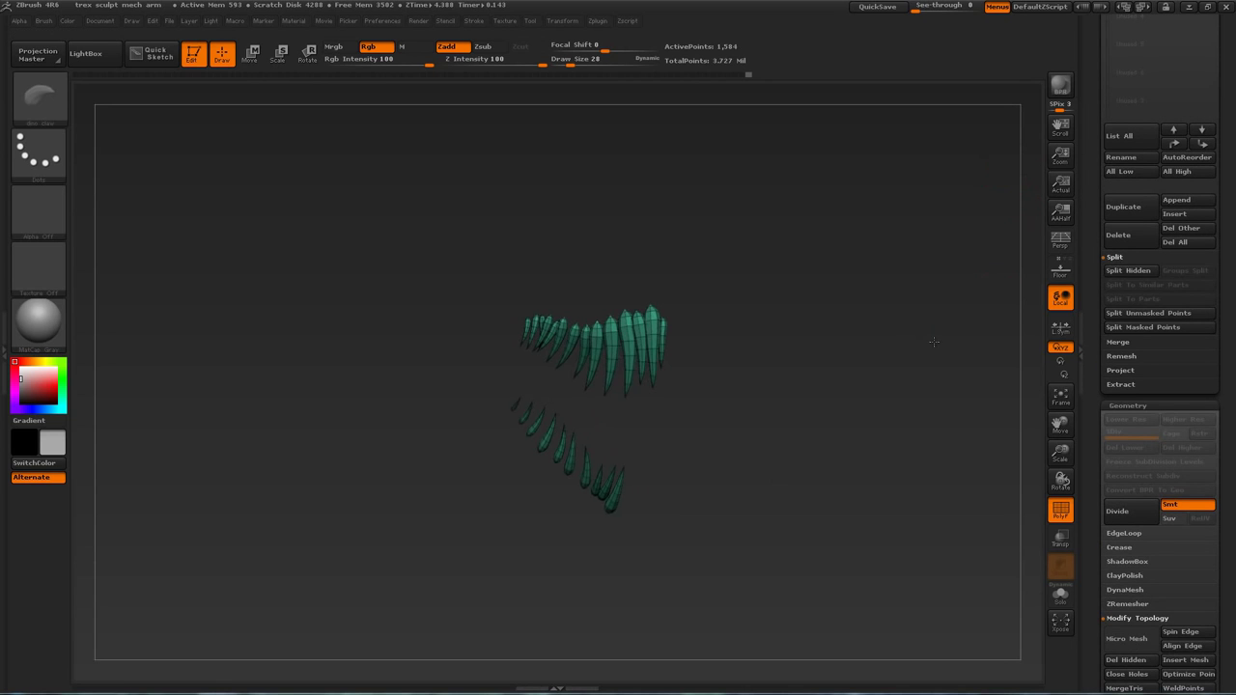
{"action": "right_click_drag", "start_coordinate": [916, 436], "coordinate": [915, 462], "text": "alt"}
{"action": "left_click_drag", "start_coordinate": [1109, 222], "coordinate": [1109, 416]}
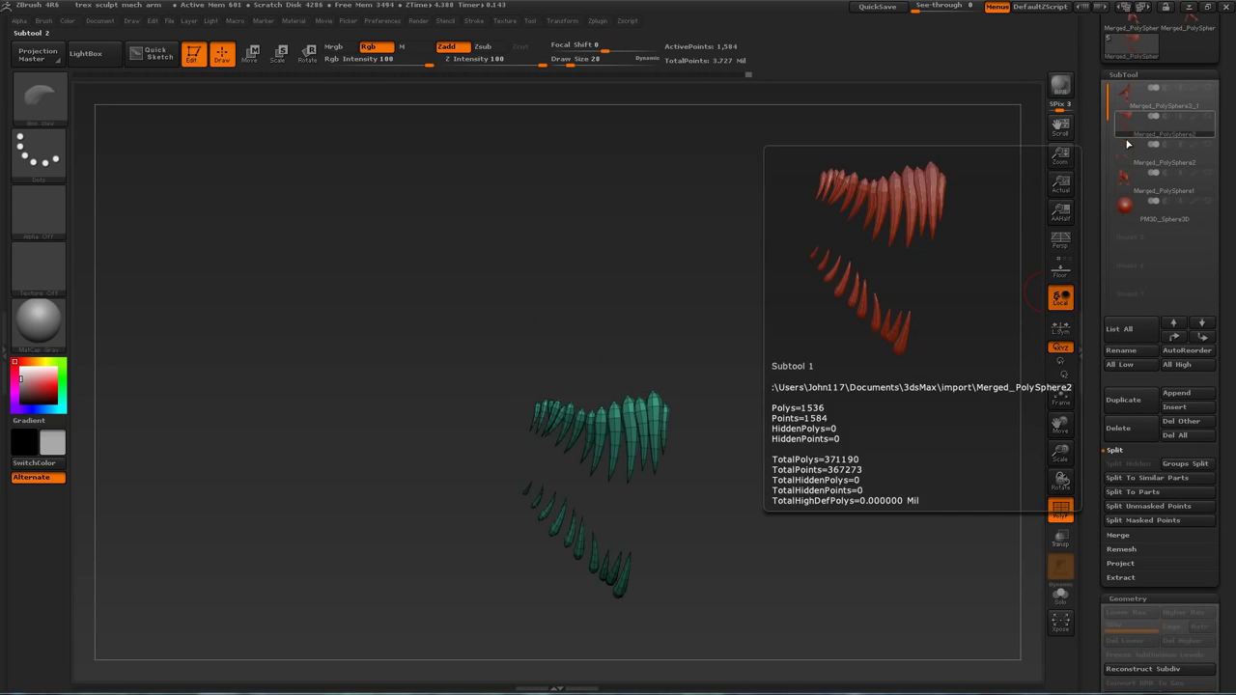
Make the other subtools visible, duplicate the topmost subtool and turn off the polyframe display
{"action": "left_click", "coordinate": [1209, 116]}
{"action": "right_click_drag", "start_coordinate": [869, 474], "coordinate": [825, 474]}
{"action": "left_click", "coordinate": [1164, 94]}
{"action": "left_click", "coordinate": [1123, 400]}
{"action": "key", "text": "shift+f"}
Mirror the duplicated subtool with SubTool Master's Mirror function
{"action": "left_click", "coordinate": [598, 20]}
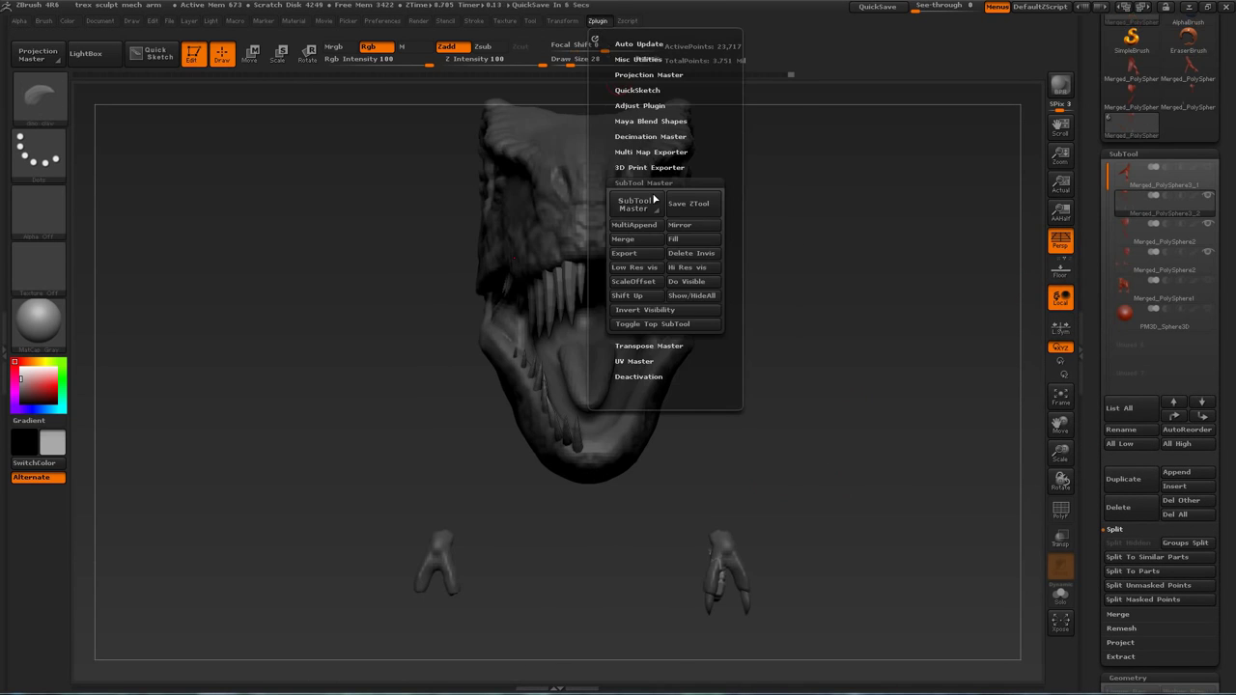
{"action": "left_click_drag", "start_coordinate": [654, 199], "coordinate": [654, 100]}
{"action": "left_click", "coordinate": [684, 125]}
Adjust the placement of the teeth along the jaws with the Move Topological brush at draw size 86
{"action": "key", "text": "s"}
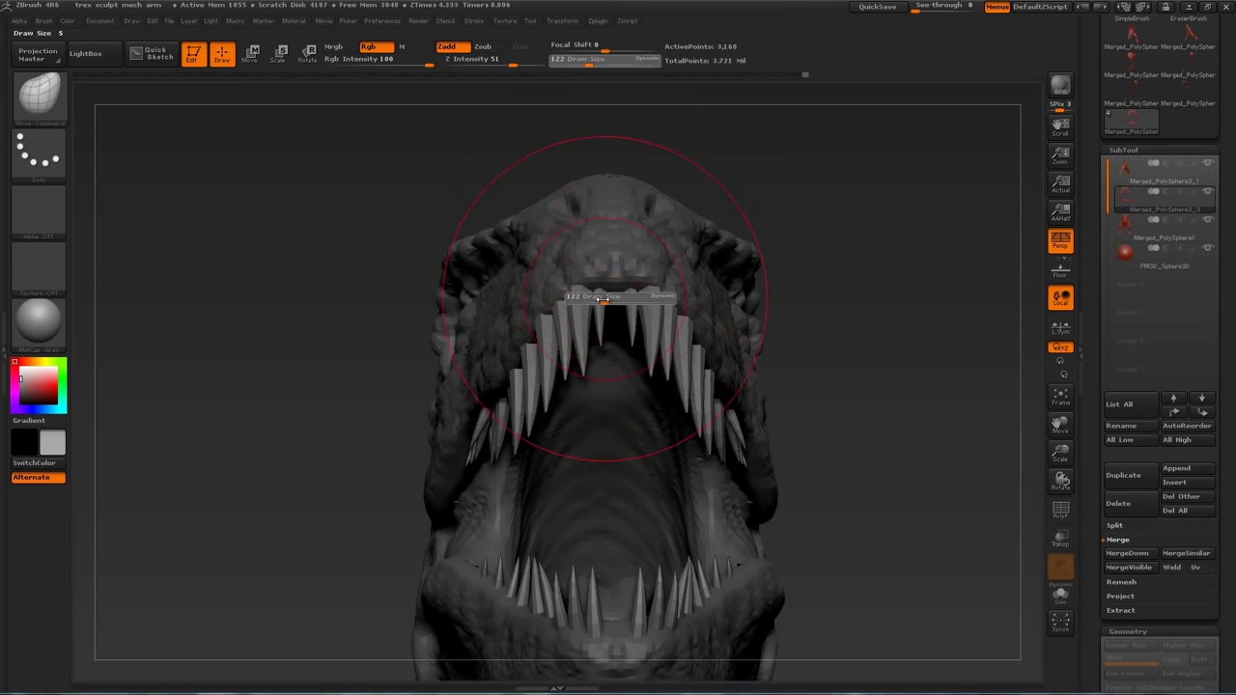
{"action": "right_click_drag", "start_coordinate": [629, 298], "coordinate": [626, 401]}
{"action": "right_click_drag", "start_coordinate": [894, 454], "coordinate": [893, 338], "text": "alt"}
{"action": "mouse_move", "coordinate": [639, 398]}
{"action": "left_mouse_down"}
{"action": "mouse_move", "coordinate": [670, 384]}
{"action": "mouse_move", "coordinate": [541, 406]}
{"action": "mouse_move", "coordinate": [710, 398]}
{"action": "mouse_move", "coordinate": [546, 390]}
{"action": "left_mouse_up"}
{"action": "left_click_drag", "start_coordinate": [657, 369], "coordinate": [642, 326]}
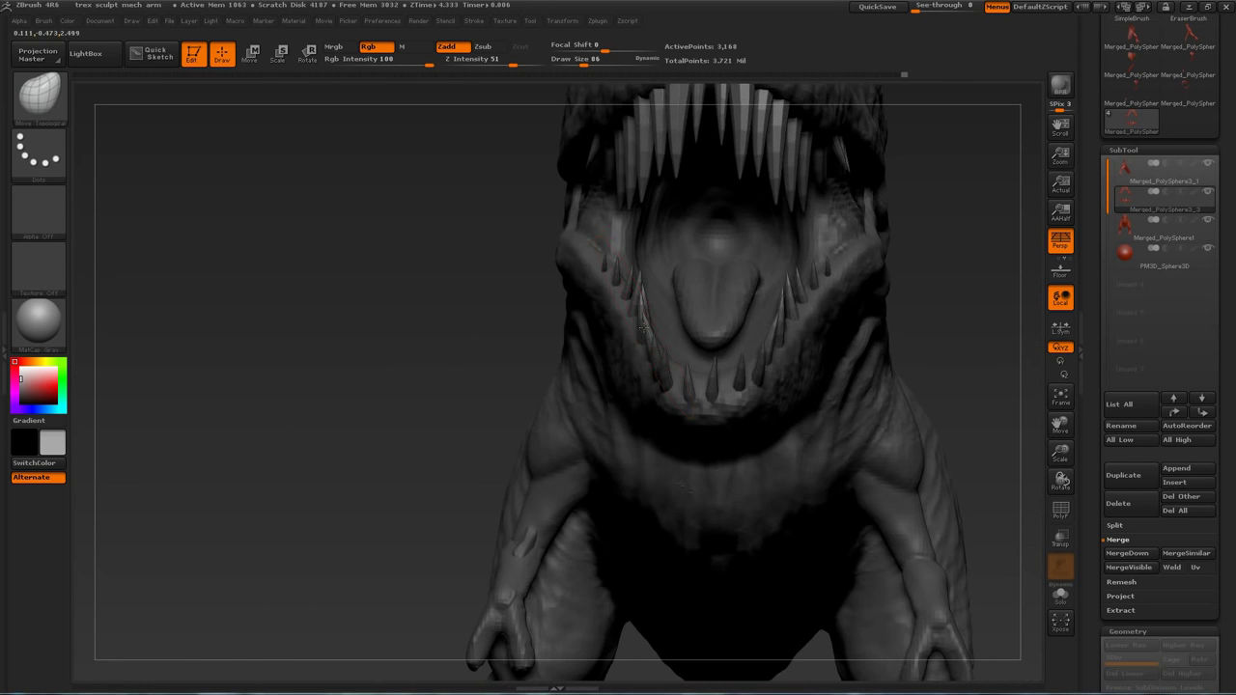
{"action": "left_click_drag", "start_coordinate": [929, 310], "coordinate": [841, 319]}
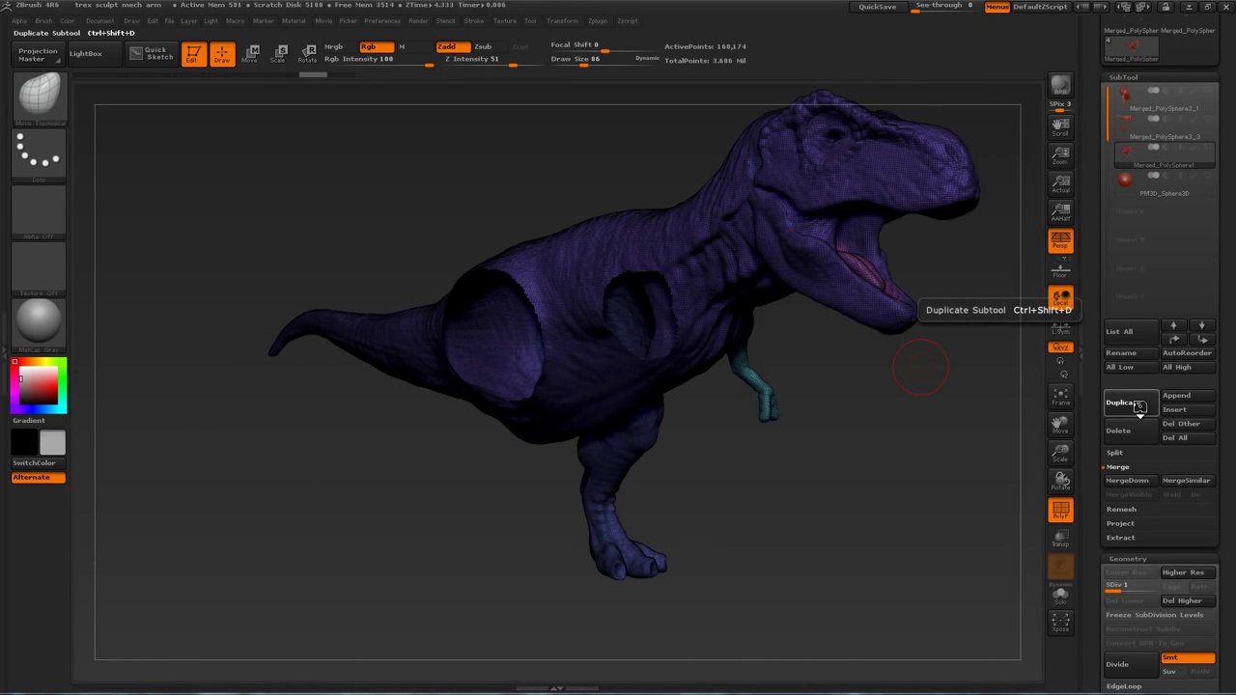
Duplicate the T-rex body subtool and unhide all of its polygroups
{"action": "left_click", "coordinate": [1207, 147]}
{"action": "left_click", "coordinate": [1207, 148]}
{"action": "left_click_drag", "start_coordinate": [921, 367], "coordinate": [880, 370]}
{"action": "left_click", "coordinate": [880, 370], "text": "ctrl+shift"}
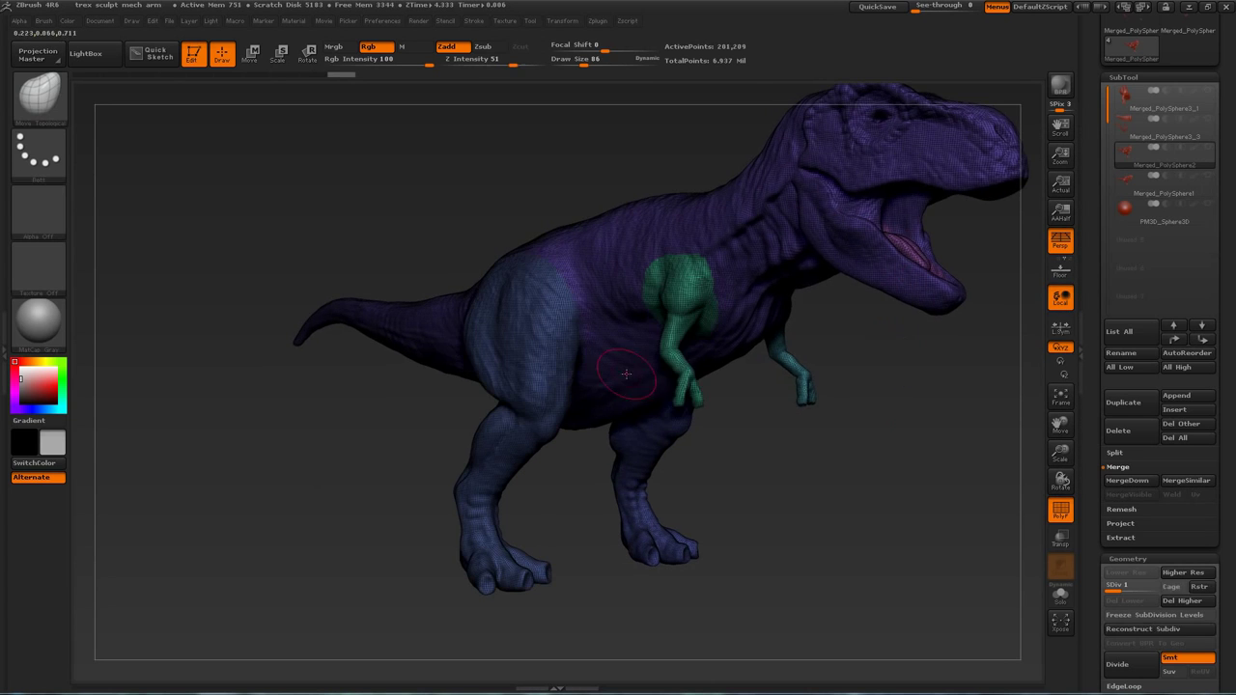
Isolate the near leg's polygroup on the duplicate and open the Layers settings
{"action": "left_click", "coordinate": [546, 372], "text": "ctrl+shift"}
{"action": "left_click_drag", "start_coordinate": [1150, 618], "coordinate": [1136, 472]}
{"action": "left_click_drag", "start_coordinate": [1157, 565], "coordinate": [1132, 395]}
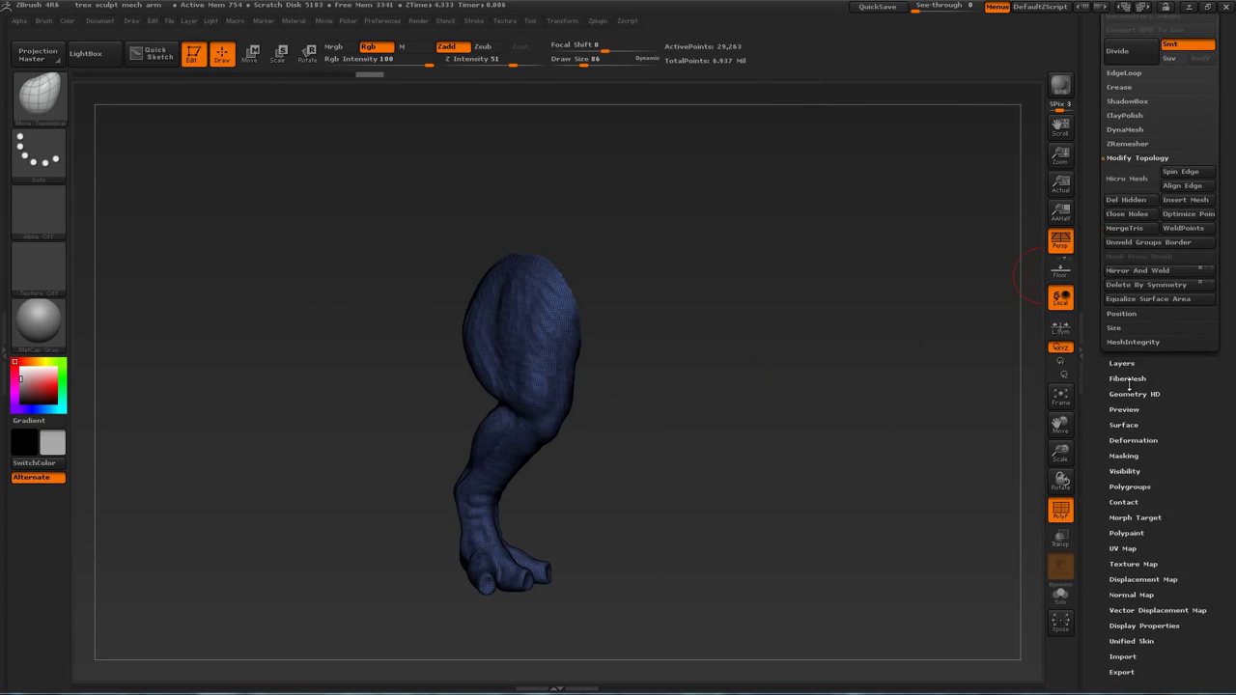
{"action": "left_click", "coordinate": [1124, 364]}
Unhide the whole duplicate body and delete its higher subdivision levels
{"action": "left_click_drag", "start_coordinate": [849, 477], "coordinate": [867, 426], "text": "alt"}
{"action": "left_click", "coordinate": [791, 456], "text": "ctrl+shift"}
{"action": "left_click_drag", "start_coordinate": [1095, 304], "coordinate": [1097, 482]}
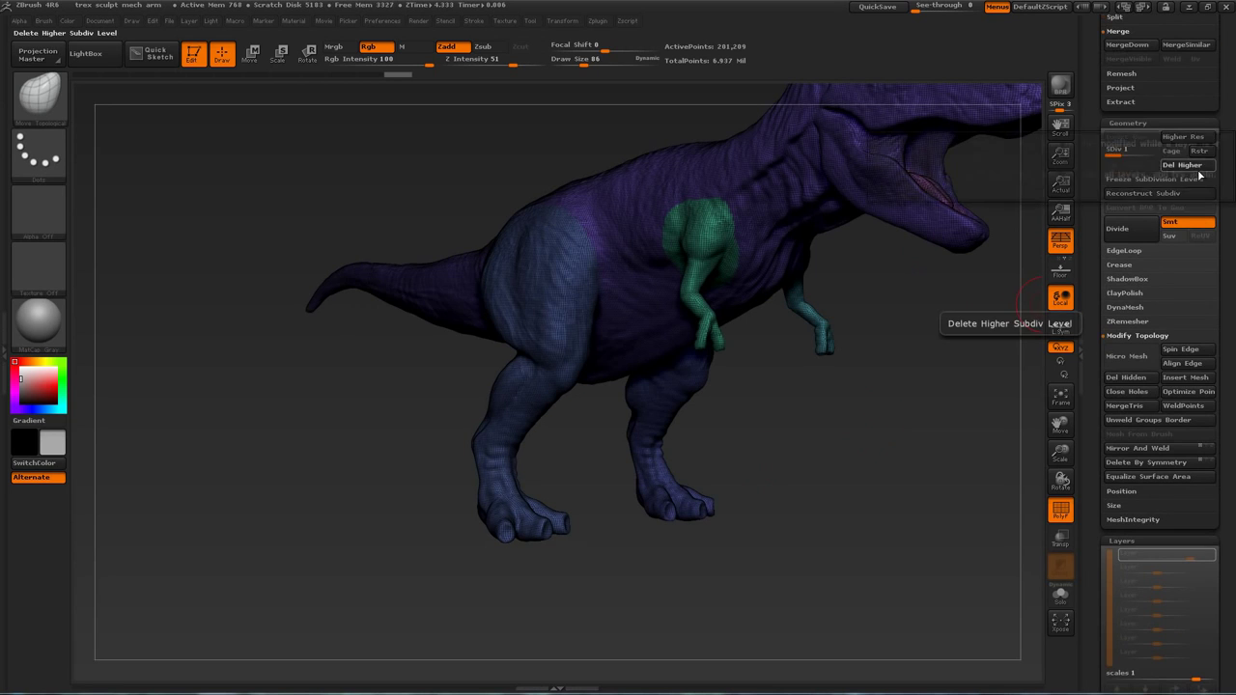
Isolate the near leg's polygroup and delete the hidden geometry of the duplicate
{"action": "left_click_drag", "start_coordinate": [1091, 277], "coordinate": [1093, 176]}
{"action": "scroll", "coordinate": [1142, 631], "scroll_direction": "up", "scroll_amount": 3}
{"action": "left_click", "coordinate": [556, 357], "text": "ctrl+shift"}
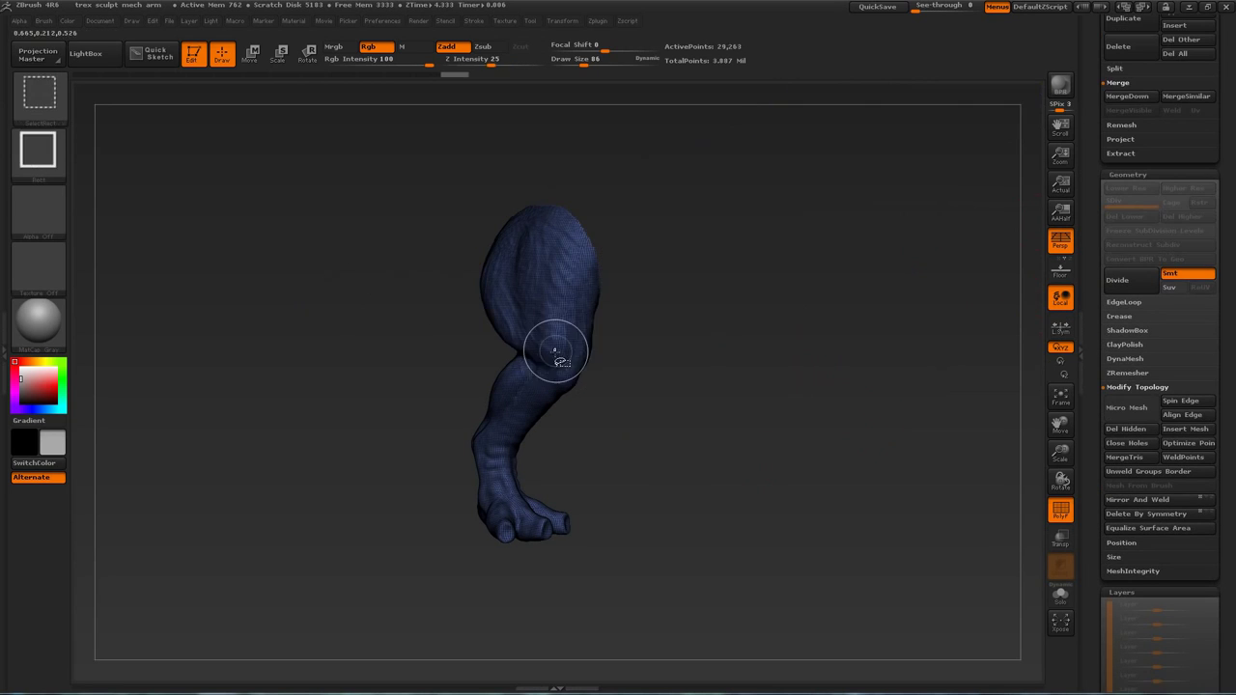
{"action": "scroll", "coordinate": [1082, 387], "scroll_direction": "up", "scroll_amount": 5}
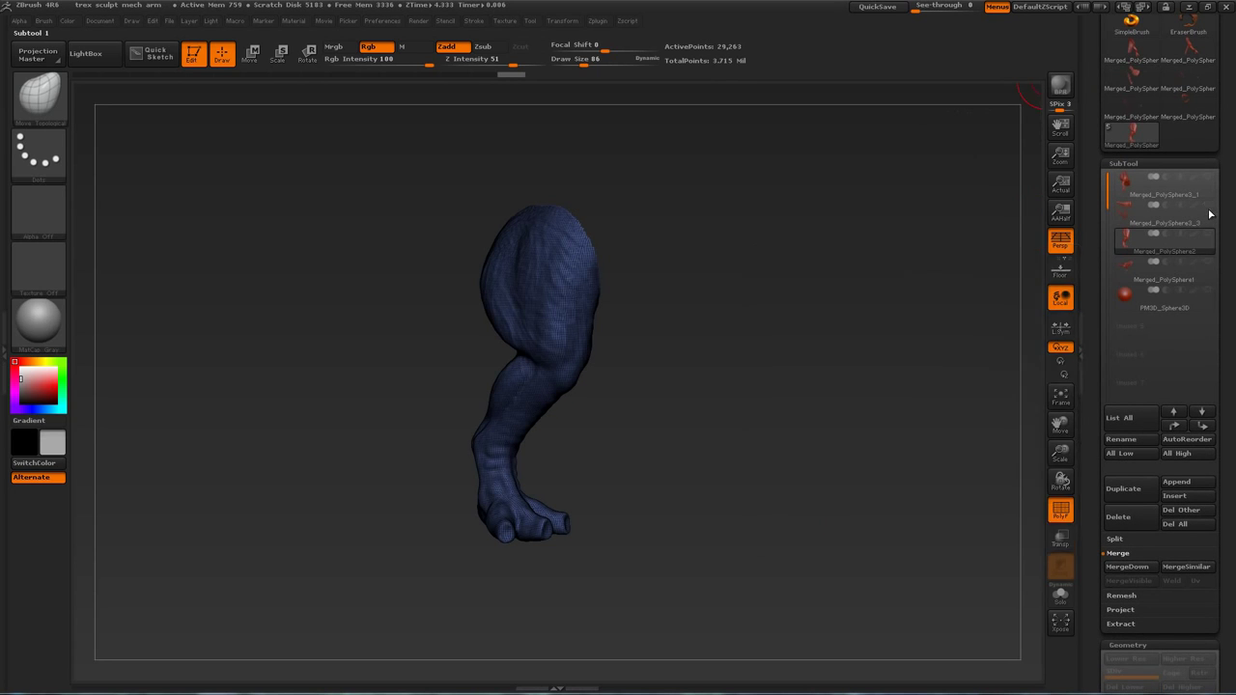
Show the Merged_PolySphere1 body subtool together with the separated leg
{"action": "left_click", "coordinate": [1208, 262]}
{"action": "left_click_drag", "start_coordinate": [911, 413], "coordinate": [821, 410]}
{"action": "left_click_drag", "start_coordinate": [630, 404], "coordinate": [561, 407]}
{"action": "mouse_move", "coordinate": [483, 425]}
{"action": "left_mouse_down"}
{"action": "mouse_move", "coordinate": [753, 425]}
{"action": "mouse_move", "coordinate": [540, 425]}
{"action": "left_mouse_up"}
{"action": "key", "text": "q"}
{"action": "mouse_move", "coordinate": [947, 425]}
{"action": "left_mouse_down", "text": "alt"}
{"action": "mouse_move", "coordinate": [920, 398]}
{"action": "mouse_move", "coordinate": [1041, 399]}
{"action": "left_mouse_up", "text": "alt"}
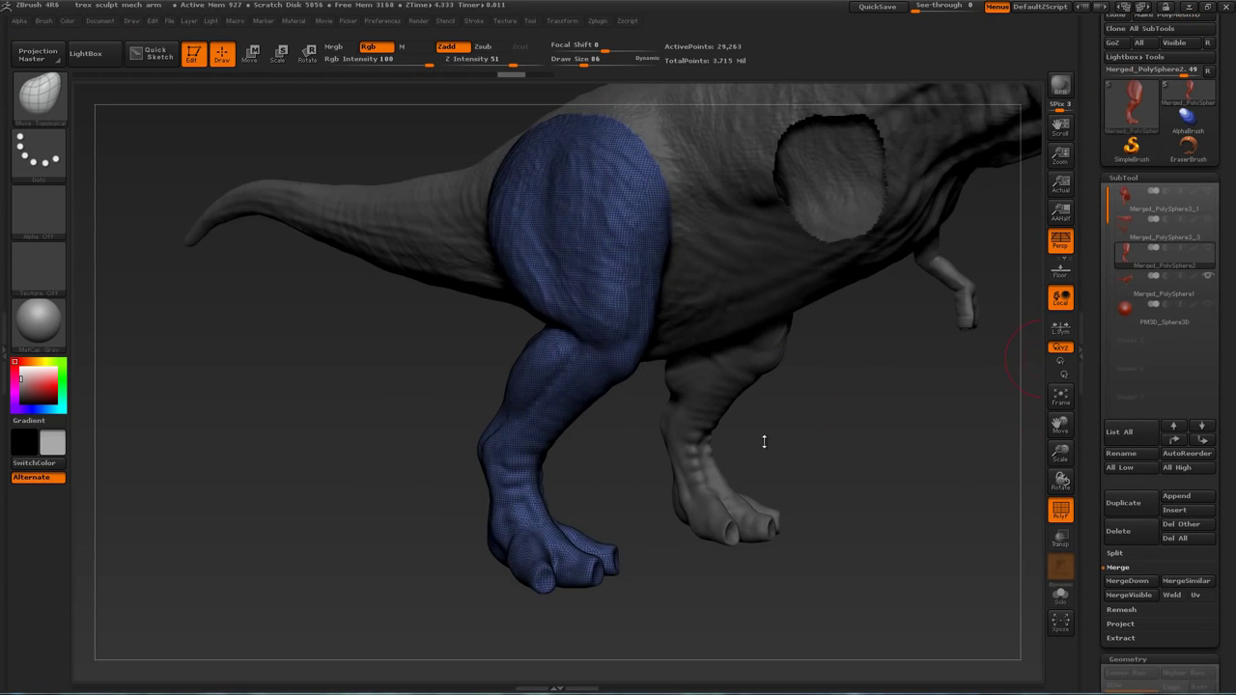
Turn off the polyframe display and sculpt an angular panel on the outer thigh, using the ClayBuildup brush
{"action": "left_click_drag", "start_coordinate": [764, 441], "coordinate": [870, 435]}
{"action": "key", "text": "b"}
{"action": "key", "text": "c"}
{"action": "key", "text": "b"}
{"action": "key", "text": "shift+f"}
{"action": "left_click_drag", "start_coordinate": [593, 212], "coordinate": [614, 300]}
{"action": "left_click_drag", "start_coordinate": [821, 483], "coordinate": [813, 512], "text": "alt"}
{"action": "left_click_drag", "start_coordinate": [591, 309], "coordinate": [602, 383]}
{"action": "mouse_move", "coordinate": [558, 268]}
{"action": "right_mouse_down", "text": "ctrl"}
{"action": "mouse_move", "coordinate": [632, 395]}
{"action": "mouse_move", "coordinate": [618, 392]}
{"action": "right_mouse_up", "text": "ctrl"}
{"action": "left_click_drag", "start_coordinate": [594, 386], "coordinate": [613, 423]}
{"action": "mouse_move", "coordinate": [580, 386]}
{"action": "right_mouse_down"}
{"action": "mouse_move", "coordinate": [618, 368]}
{"action": "mouse_move", "coordinate": [604, 330]}
{"action": "mouse_move", "coordinate": [545, 306]}
{"action": "right_mouse_up"}
Carve sharp creases along the edges of the thigh panel with the Dam_Standard brush
{"action": "key", "text": "b"}
{"action": "key", "text": "d"}
{"action": "key", "text": "s"}
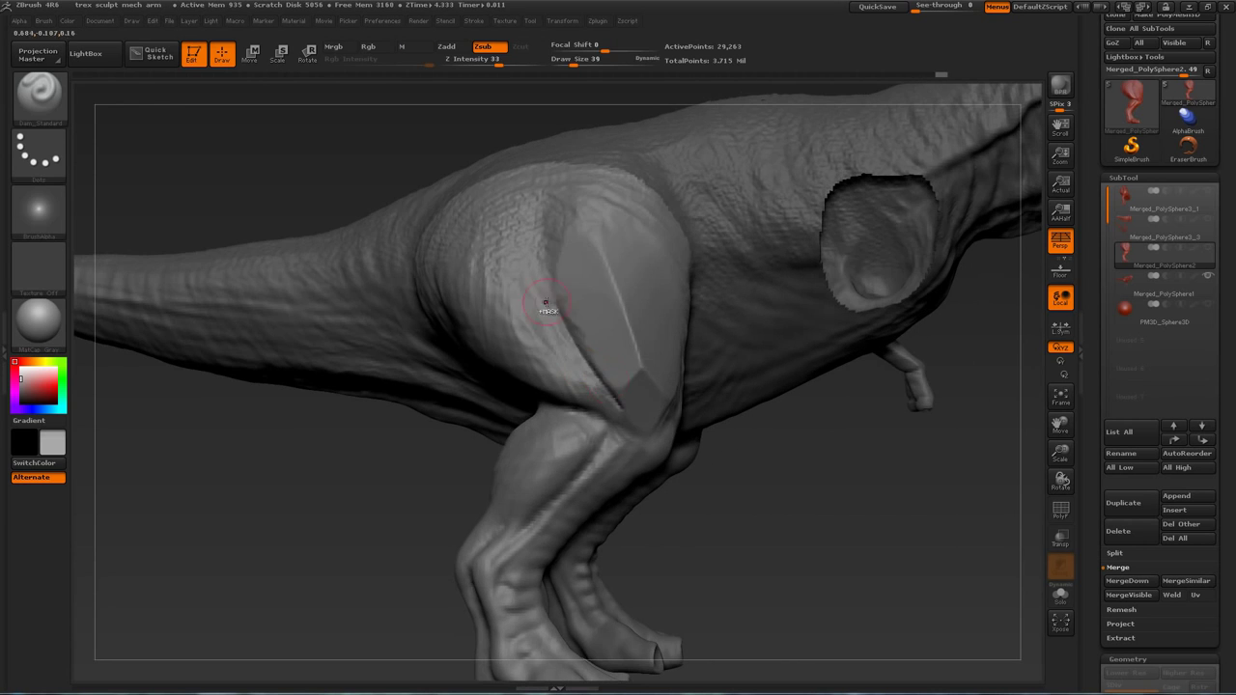
{"action": "left_click_drag", "start_coordinate": [569, 313], "coordinate": [555, 262]}
{"action": "mouse_move", "coordinate": [580, 289]}
{"action": "right_mouse_down"}
{"action": "mouse_move", "coordinate": [503, 299]}
{"action": "mouse_move", "coordinate": [580, 294]}
{"action": "right_mouse_up"}
{"action": "left_click_drag", "start_coordinate": [623, 244], "coordinate": [712, 259]}
{"action": "right_click_drag", "start_coordinate": [713, 259], "coordinate": [656, 186]}
Show only the leg subtool and choose the mech parts2 mesh of the custom mech parts insert brush
{"action": "left_click", "coordinate": [1210, 249]}
{"action": "right_click_drag", "start_coordinate": [860, 434], "coordinate": [831, 410]}
{"action": "key", "text": "b"}
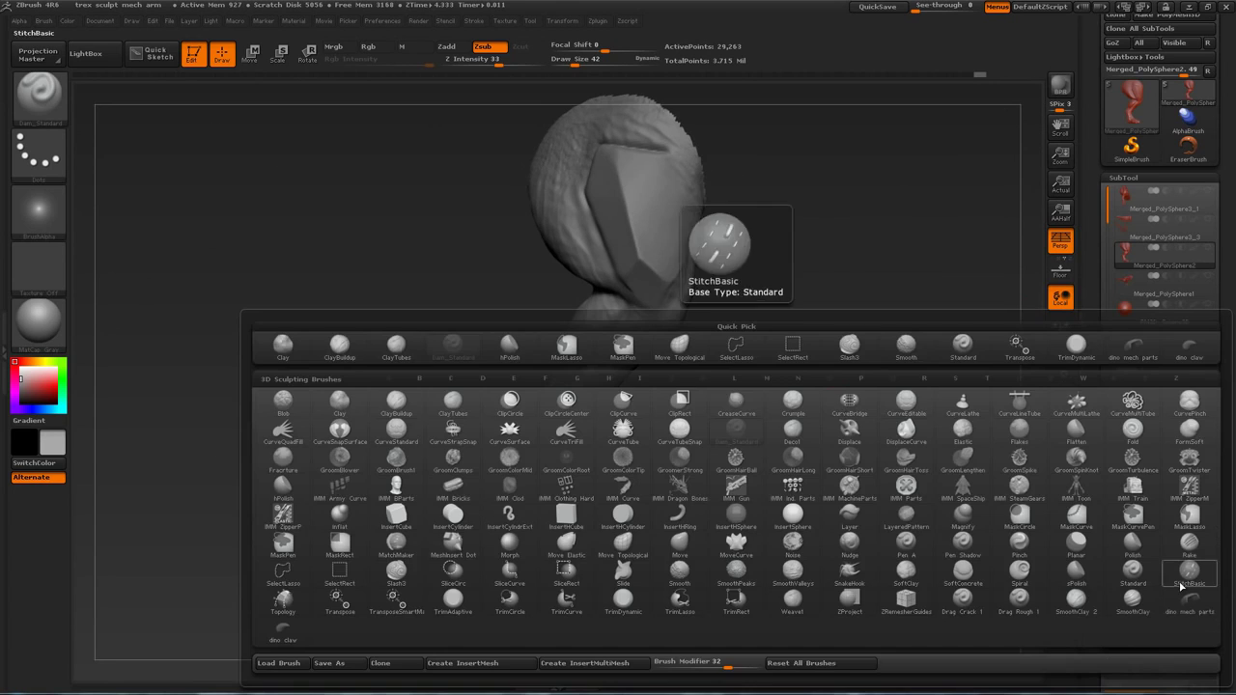
{"action": "left_click", "coordinate": [812, 356]}
{"action": "key", "text": "m"}
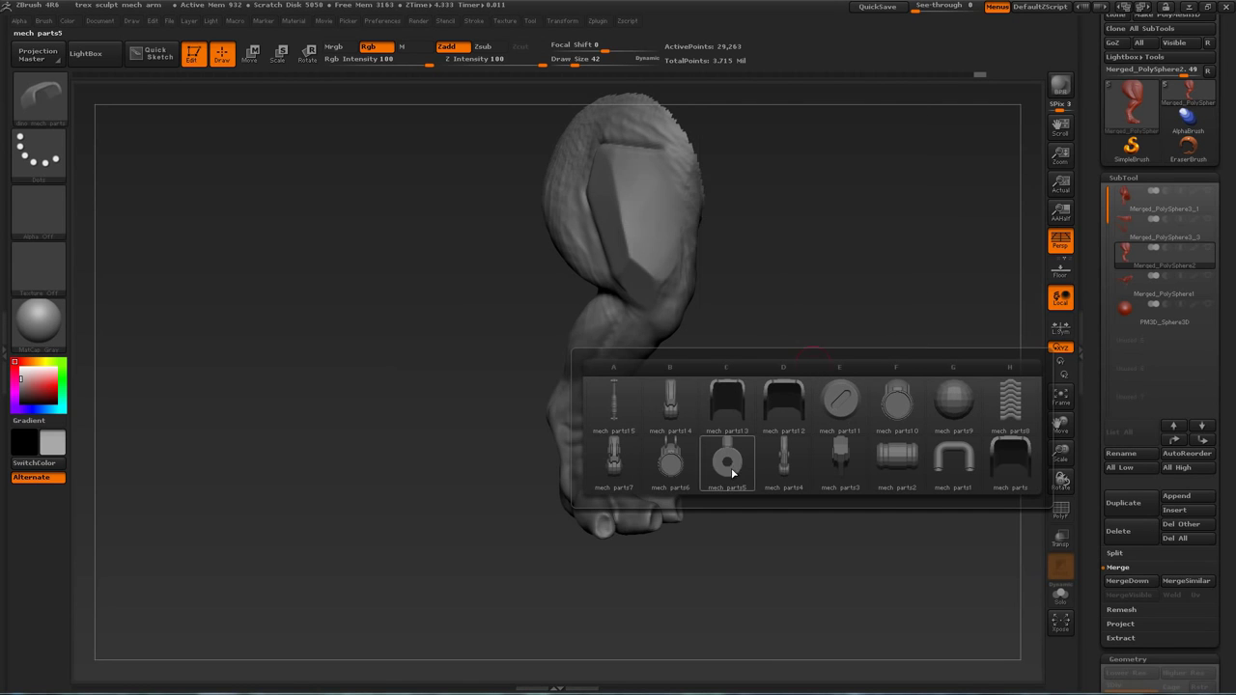
{"action": "left_click", "coordinate": [903, 467]}
Insert the mech parts2 cylinder at the front of the knee and turn off the perspective view
{"action": "right_click_drag", "start_coordinate": [823, 359], "coordinate": [721, 342]}
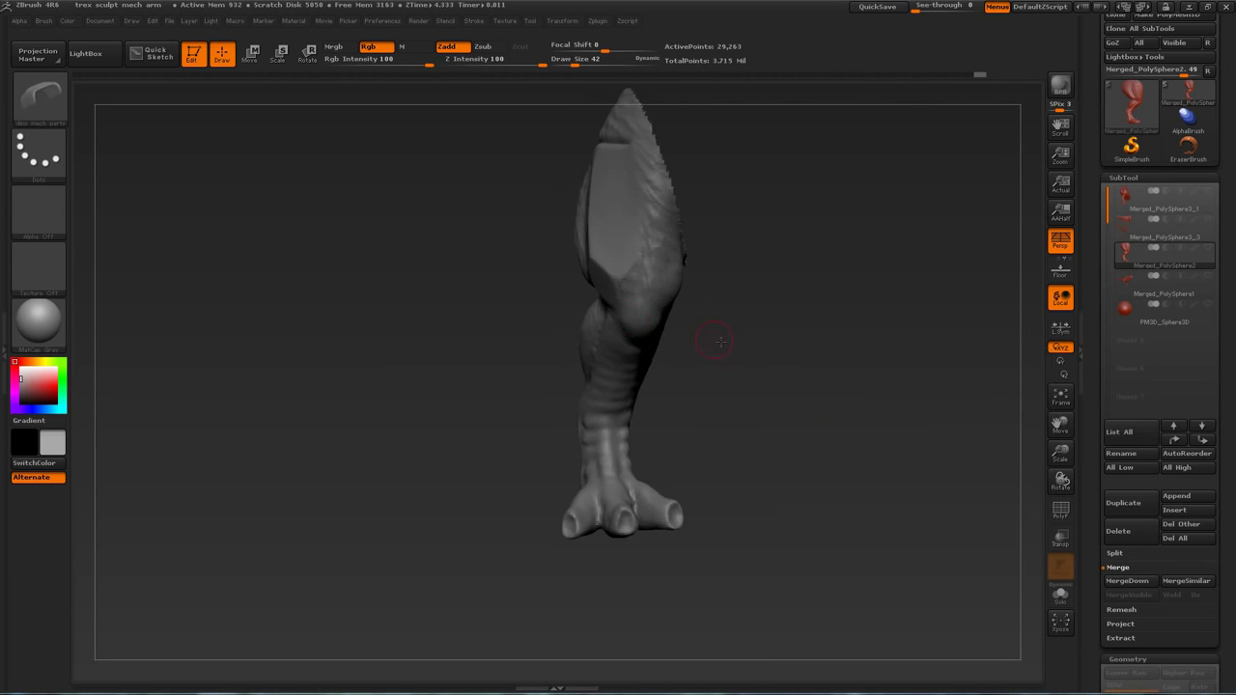
{"action": "left_click_drag", "start_coordinate": [634, 360], "coordinate": [635, 362]}
{"action": "right_click_drag", "start_coordinate": [671, 374], "coordinate": [801, 421]}
{"action": "key", "text": "p"}
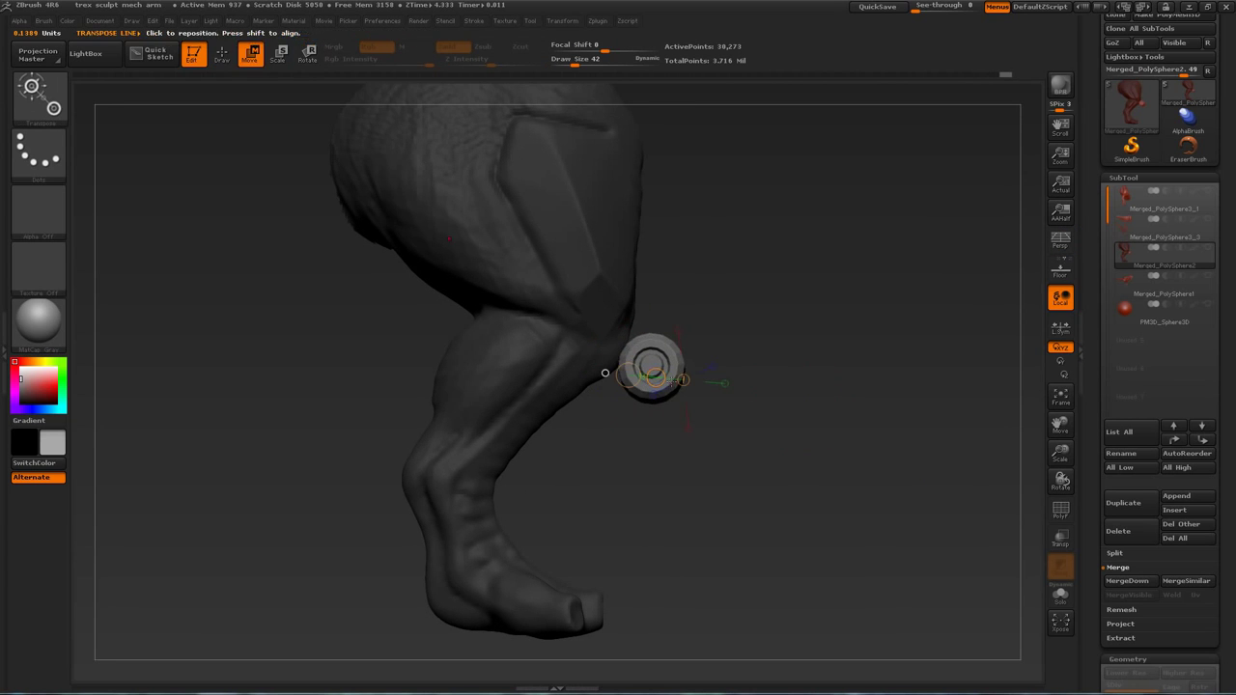
Move the inserted cylinder into the knee joint with the transpose line and restore the perspective view
{"action": "left_click_drag", "start_coordinate": [589, 345], "coordinate": [640, 369]}
{"action": "right_click_drag", "start_coordinate": [744, 417], "coordinate": [646, 400]}
{"action": "left_click_drag", "start_coordinate": [640, 372], "coordinate": [741, 373], "text": "shift"}
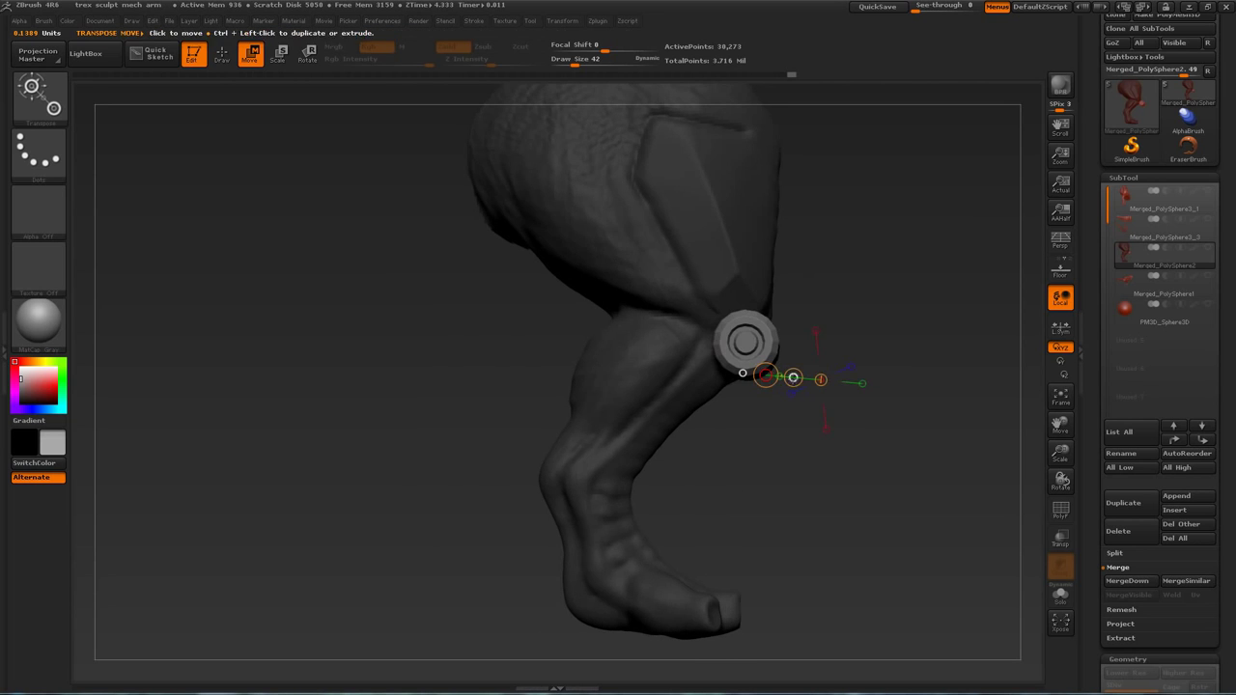
{"action": "mouse_move", "coordinate": [804, 427]}
{"action": "right_mouse_down"}
{"action": "mouse_move", "coordinate": [878, 400]}
{"action": "mouse_move", "coordinate": [848, 386]}
{"action": "right_mouse_up"}
{"action": "key", "text": "p"}
{"action": "key", "text": "q"}
Split the inserted knee joint off the leg into its own subtool
{"action": "scroll", "coordinate": [1120, 463], "scroll_direction": "down", "scroll_amount": 1}
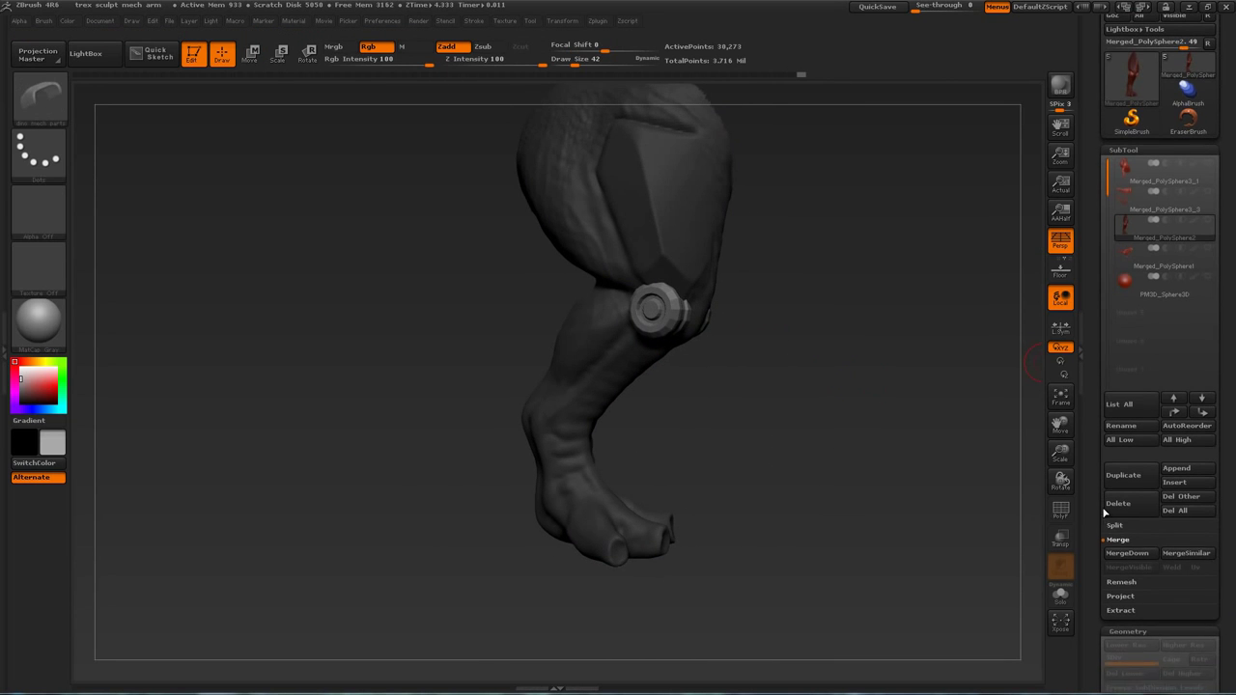
{"action": "left_click", "coordinate": [1118, 526]}
{"action": "left_click", "coordinate": [1138, 576]}
Insert the mech parts3 mesh of the insert brush on the front of the lower leg with the perspective view turned off
{"action": "left_click_drag", "start_coordinate": [812, 386], "coordinate": [814, 322]}
{"action": "key", "text": "m"}
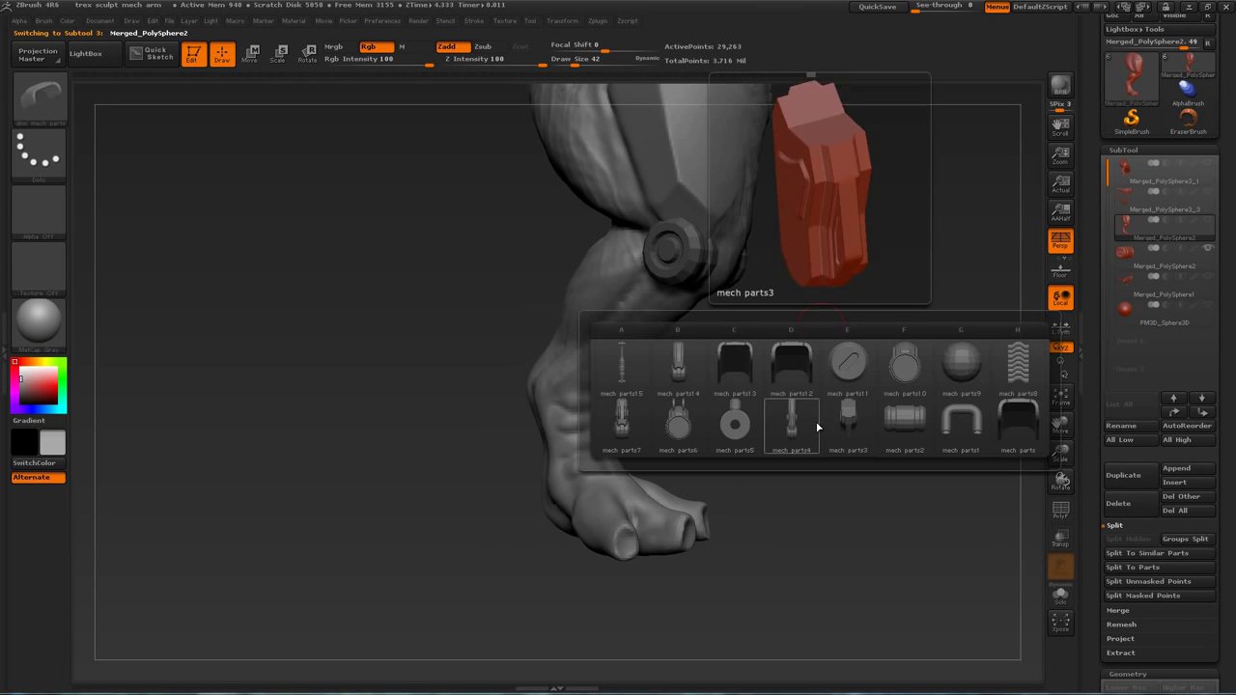
{"action": "left_click", "coordinate": [900, 419]}
{"action": "left_click_drag", "start_coordinate": [828, 422], "coordinate": [803, 389]}
{"action": "mouse_move", "coordinate": [697, 397]}
{"action": "left_mouse_down"}
{"action": "mouse_move", "coordinate": [727, 446]}
{"action": "mouse_move", "coordinate": [710, 462]}
{"action": "left_mouse_up"}
{"action": "key", "text": "ctrl+z"}
{"action": "key", "text": "p"}
{"action": "left_click_drag", "start_coordinate": [692, 362], "coordinate": [710, 414]}
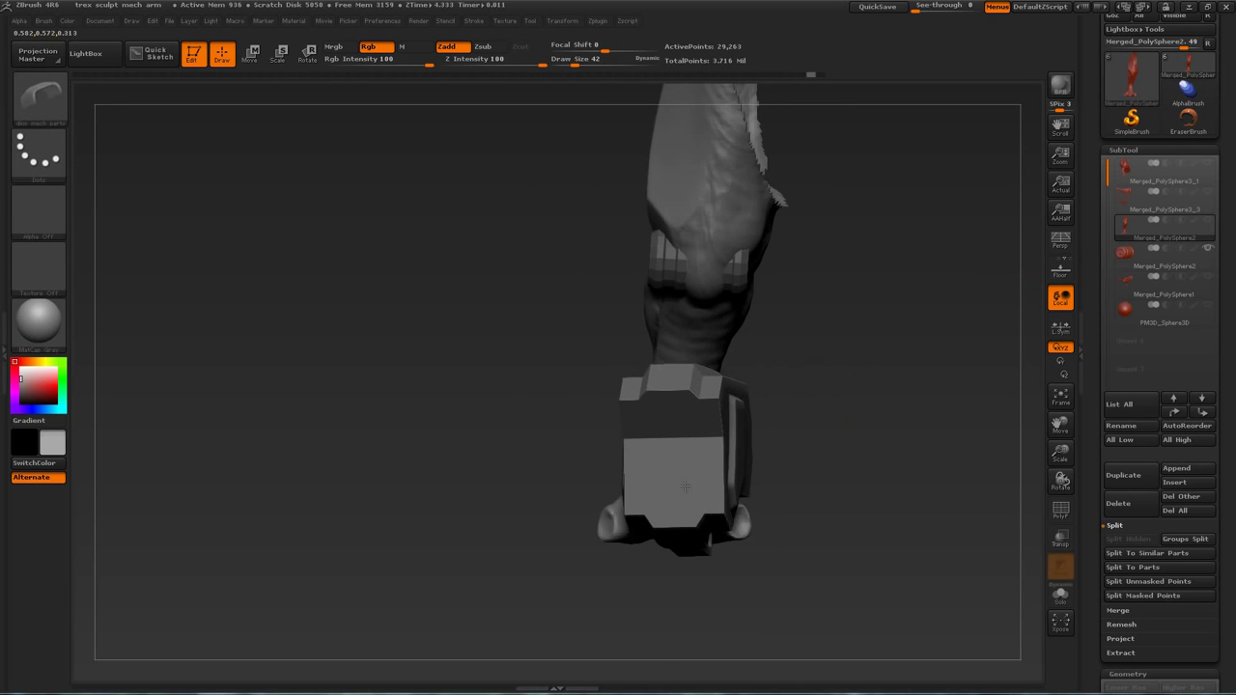
Rotate the inserted mech part square to the lower leg with the transpose line and return to drawing
{"action": "key", "text": "e"}
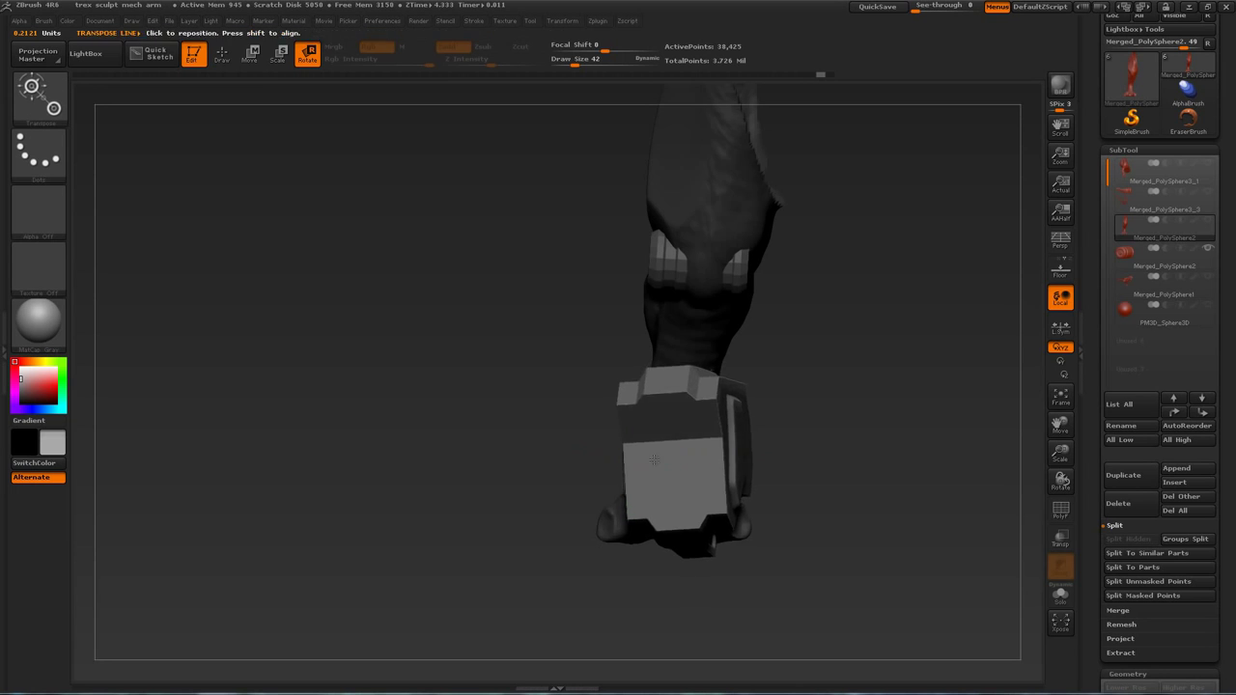
{"action": "left_click_drag", "start_coordinate": [694, 464], "coordinate": [667, 427]}
{"action": "left_click_drag", "start_coordinate": [682, 383], "coordinate": [686, 379]}
{"action": "left_click_drag", "start_coordinate": [773, 372], "coordinate": [731, 346]}
{"action": "left_click_drag", "start_coordinate": [702, 428], "coordinate": [574, 246], "text": "shift"}
{"action": "left_click_drag", "start_coordinate": [712, 354], "coordinate": [758, 383], "text": "alt"}
{"action": "mouse_move", "coordinate": [758, 383]}
{"action": "left_mouse_down"}
{"action": "mouse_move", "coordinate": [724, 405]}
{"action": "mouse_move", "coordinate": [801, 394]}
{"action": "left_mouse_up"}
{"action": "key", "text": "q"}
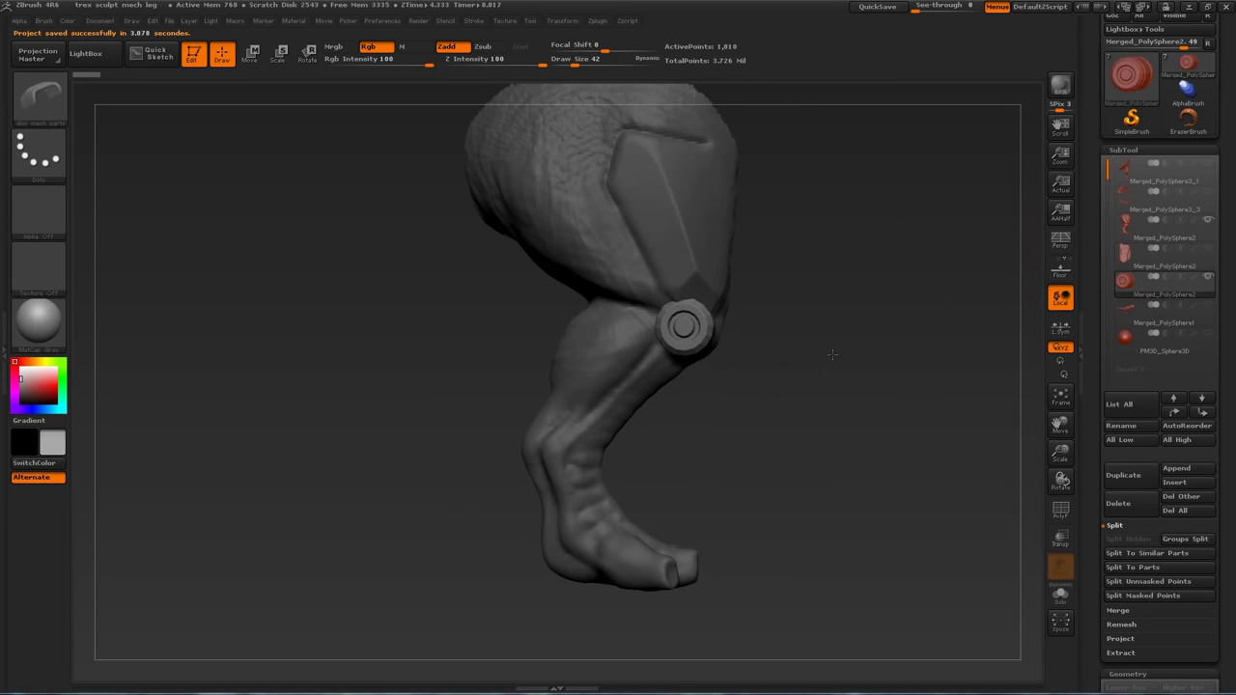
Duplicate the round knee joint subtool and move the copy down into the ankle
{"action": "left_click_drag", "start_coordinate": [833, 354], "coordinate": [838, 353]}
{"action": "left_click", "coordinate": [1125, 475]}
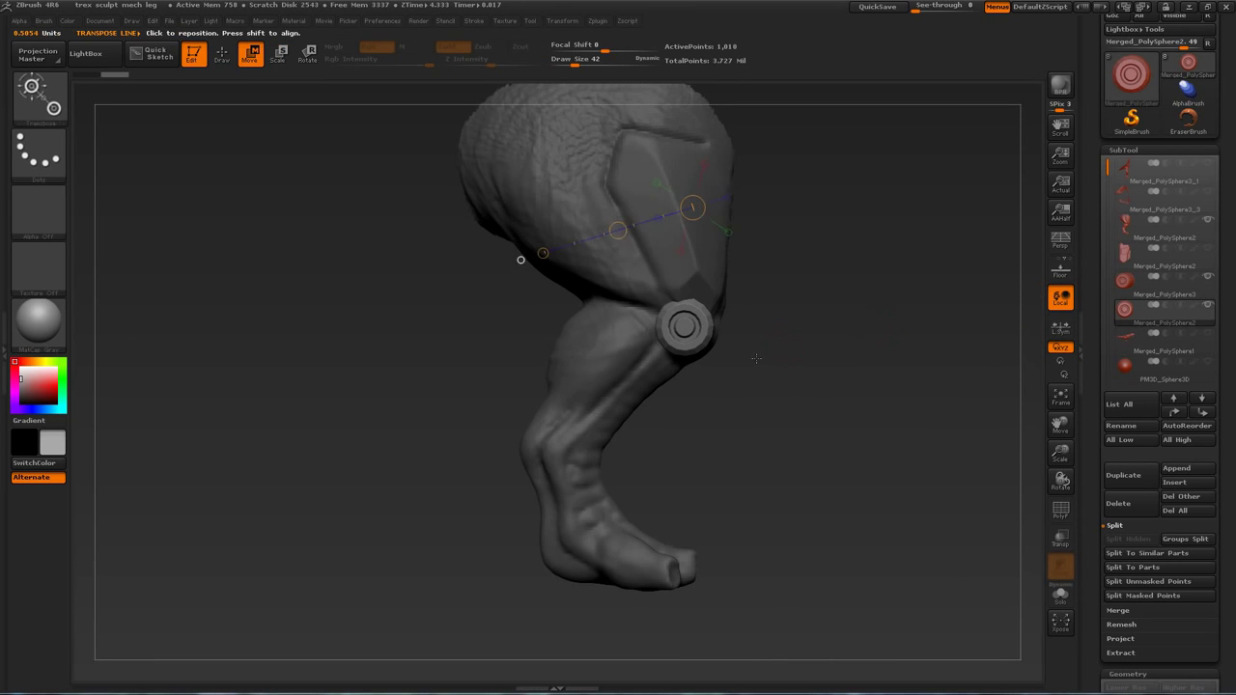
{"action": "left_click_drag", "start_coordinate": [756, 359], "coordinate": [720, 345]}
{"action": "left_click_drag", "start_coordinate": [821, 454], "coordinate": [690, 449]}
{"action": "mouse_move", "coordinate": [767, 454]}
{"action": "left_mouse_down"}
{"action": "mouse_move", "coordinate": [697, 453]}
{"action": "mouse_move", "coordinate": [714, 454]}
{"action": "left_mouse_up"}
{"action": "left_click_drag", "start_coordinate": [787, 449], "coordinate": [860, 442]}
{"action": "left_click_drag", "start_coordinate": [859, 442], "coordinate": [786, 454], "text": "alt"}
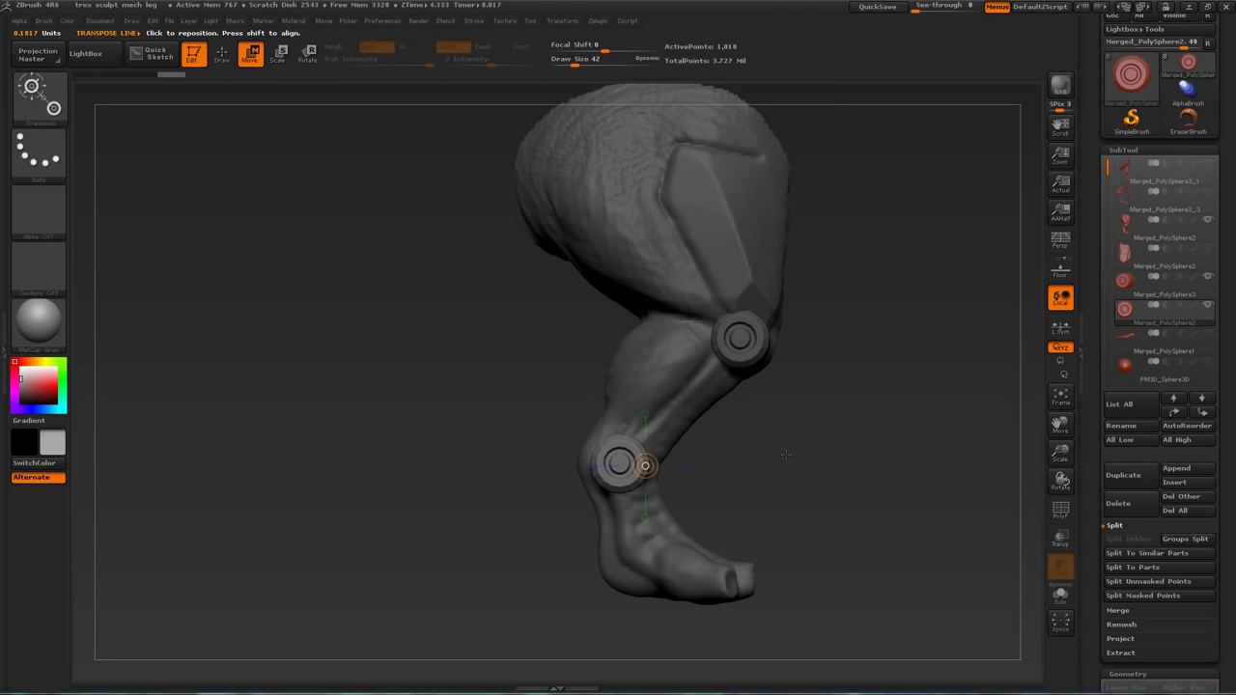
Choose the mech parts12 mesh, select the leg subtool, and insert the curved cover at the front of the thigh
{"action": "key", "text": "m"}
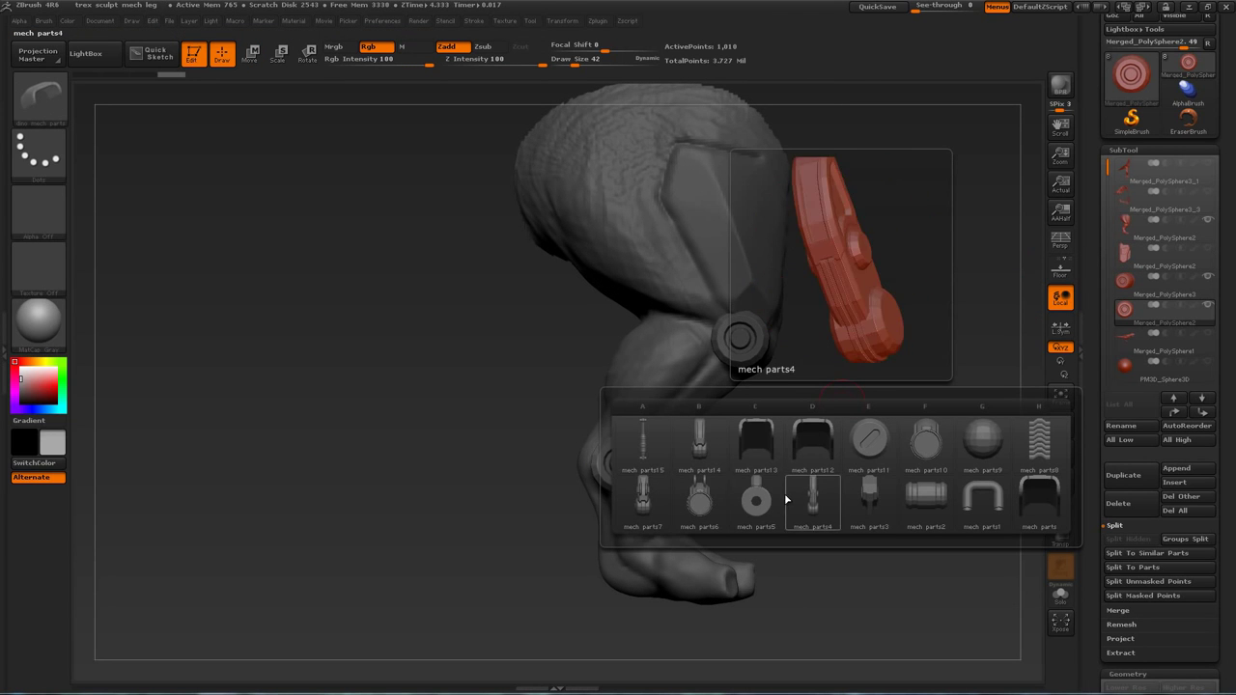
{"action": "left_click", "coordinate": [809, 451]}
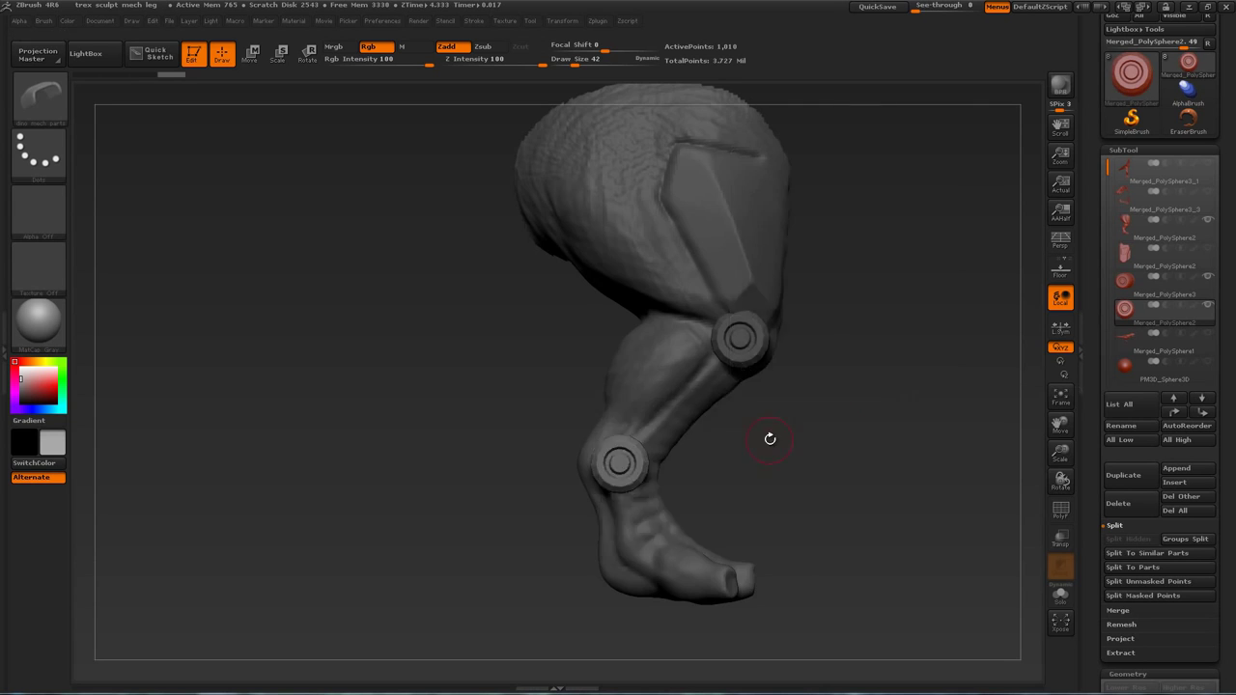
{"action": "left_click_drag", "start_coordinate": [769, 438], "coordinate": [715, 508], "text": "alt"}
{"action": "left_click", "coordinate": [713, 324], "text": "alt"}
{"action": "left_click_drag", "start_coordinate": [713, 323], "coordinate": [795, 332]}
{"action": "left_click_drag", "start_coordinate": [762, 399], "coordinate": [790, 426]}
{"action": "mouse_move", "coordinate": [790, 426]}
{"action": "left_mouse_down"}
{"action": "mouse_move", "coordinate": [815, 288]}
{"action": "mouse_move", "coordinate": [690, 140]}
{"action": "left_mouse_up"}
{"action": "left_click_drag", "start_coordinate": [775, 391], "coordinate": [778, 495], "text": "alt"}
Rotate and move the curved cover with the transpose line so it sits in front of the thigh above the knee
{"action": "left_click_drag", "start_coordinate": [704, 223], "coordinate": [603, 207]}
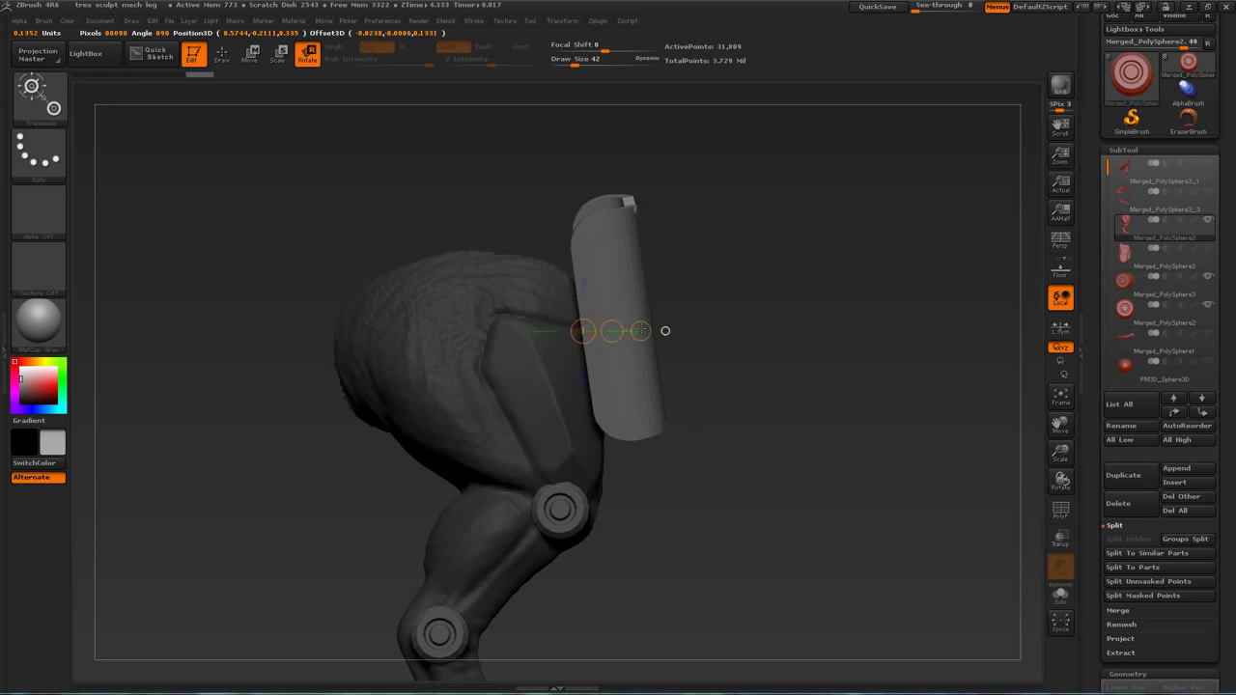
{"action": "left_click_drag", "start_coordinate": [623, 336], "coordinate": [598, 379]}
{"action": "left_click_drag", "start_coordinate": [749, 401], "coordinate": [579, 394]}
{"action": "mouse_move", "coordinate": [629, 395]}
{"action": "left_mouse_down"}
{"action": "mouse_move", "coordinate": [712, 412]}
{"action": "mouse_move", "coordinate": [653, 395]}
{"action": "left_mouse_up"}
{"action": "key", "text": "ctrl+z"}
{"action": "key", "text": "ctrl+z"}
{"action": "left_click_drag", "start_coordinate": [727, 396], "coordinate": [753, 398]}
{"action": "left_click_drag", "start_coordinate": [669, 415], "coordinate": [654, 417]}
{"action": "left_click_drag", "start_coordinate": [773, 425], "coordinate": [822, 348]}
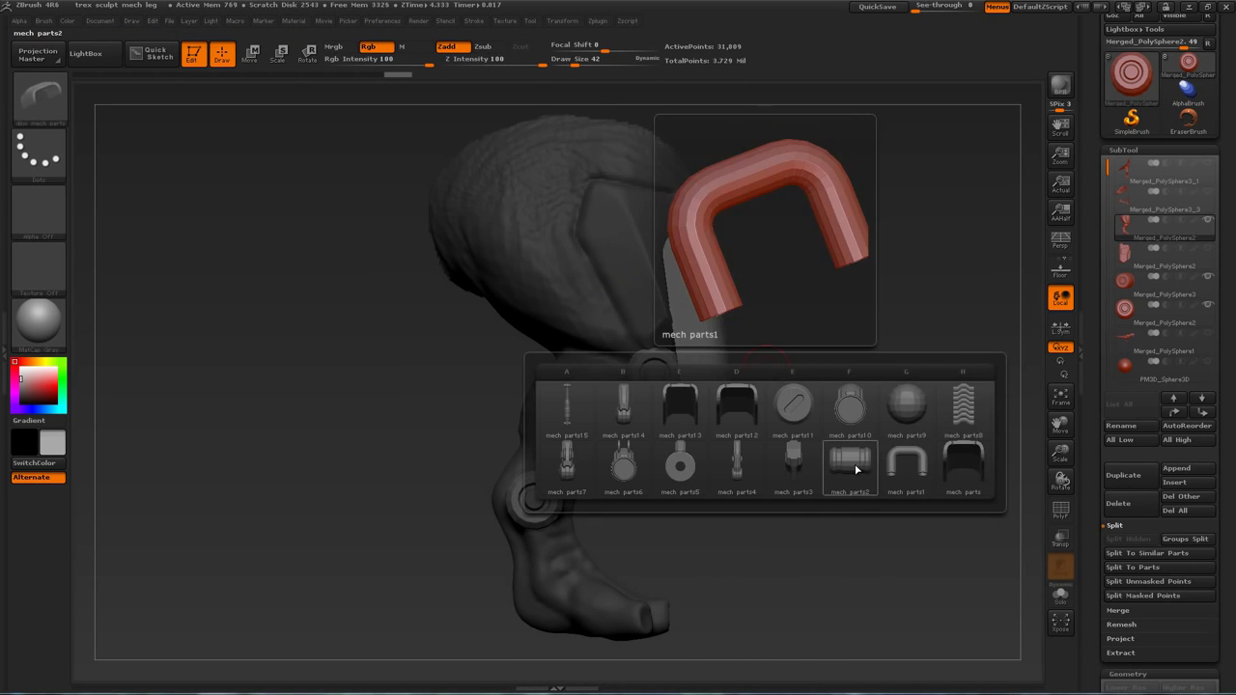
Show the armour plate subtool and try to mirror it along the Z axis, merged into one subtool
{"action": "left_click", "coordinate": [738, 466]}
{"action": "left_click_drag", "start_coordinate": [847, 451], "coordinate": [870, 449], "text": "shift"}
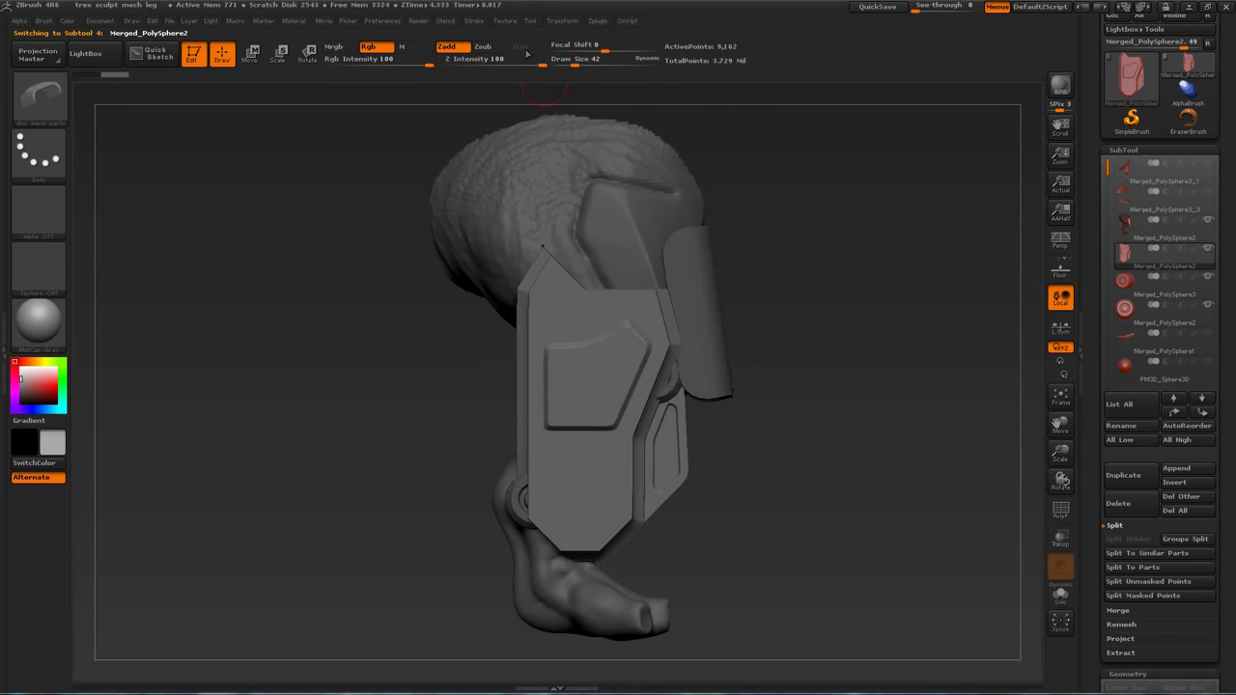
{"action": "mouse_move", "coordinate": [597, 26]}
{"action": "left_click", "coordinate": [682, 227]}
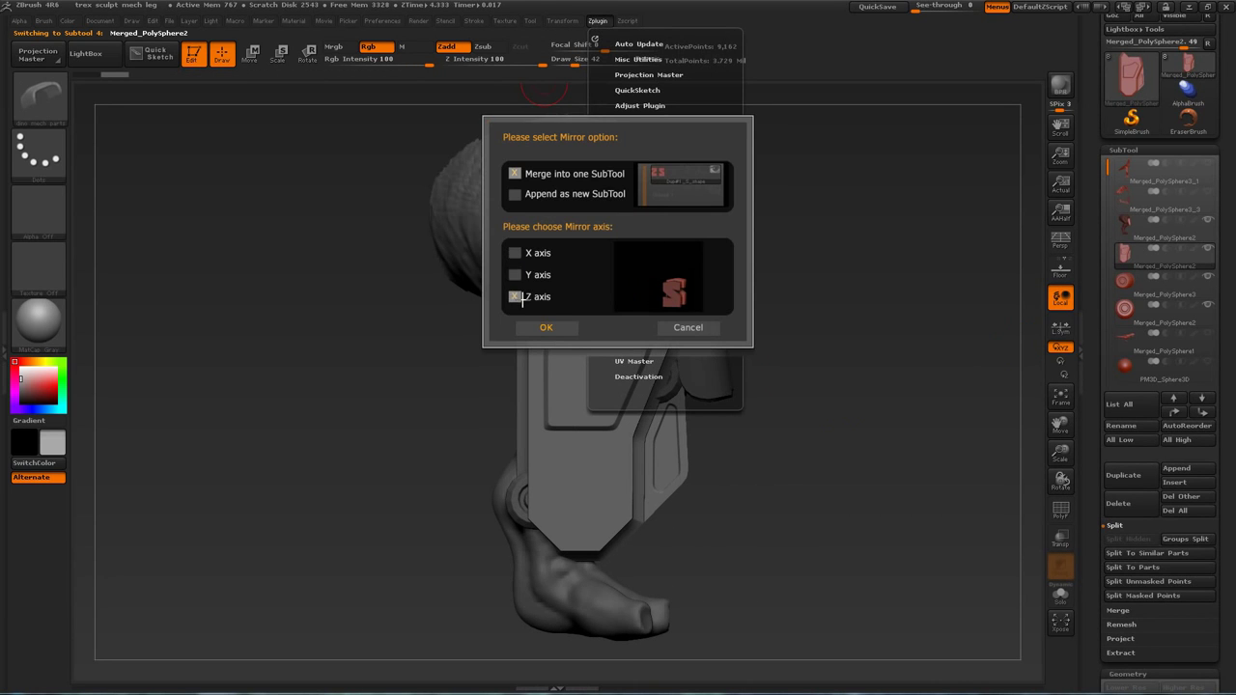
{"action": "left_click", "coordinate": [564, 328]}
{"action": "key", "text": "ctrl+z"}
{"action": "key", "text": "ctrl+z"}
{"action": "key", "text": "ctrl+z"}
Mirror the armour plate as a new subtool and delete the original plate
{"action": "mouse_move", "coordinate": [598, 23]}
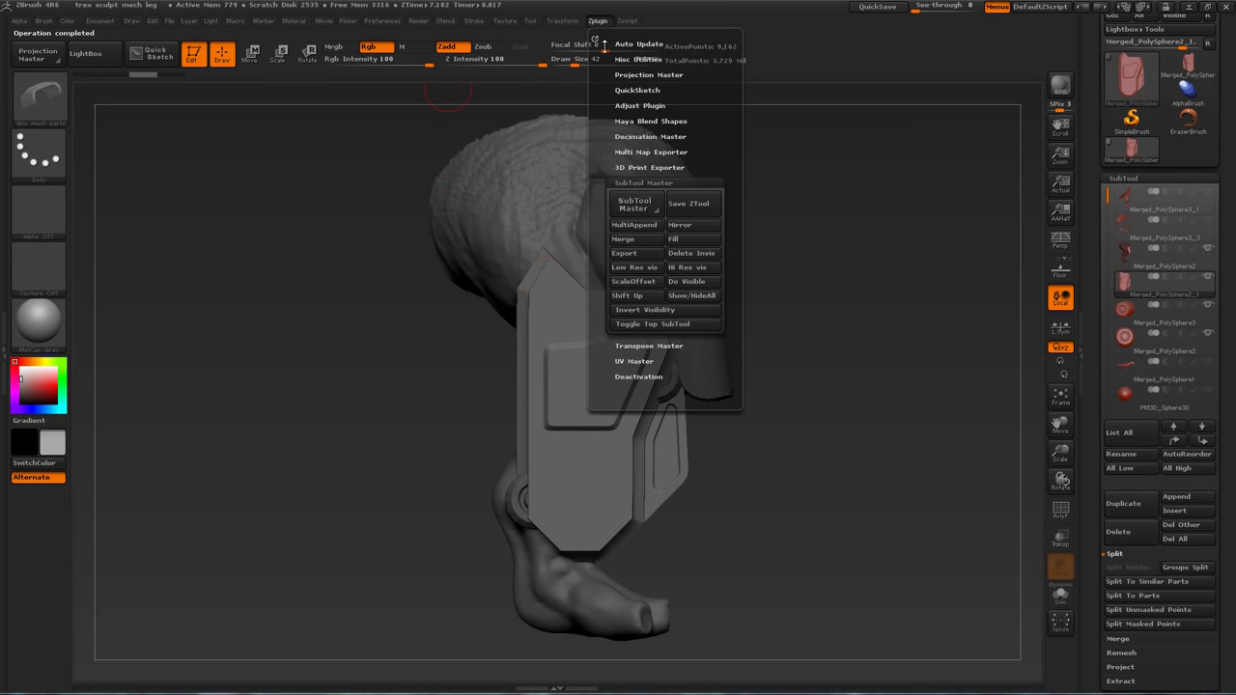
{"action": "left_click", "coordinate": [682, 227]}
{"action": "left_click", "coordinate": [564, 330]}
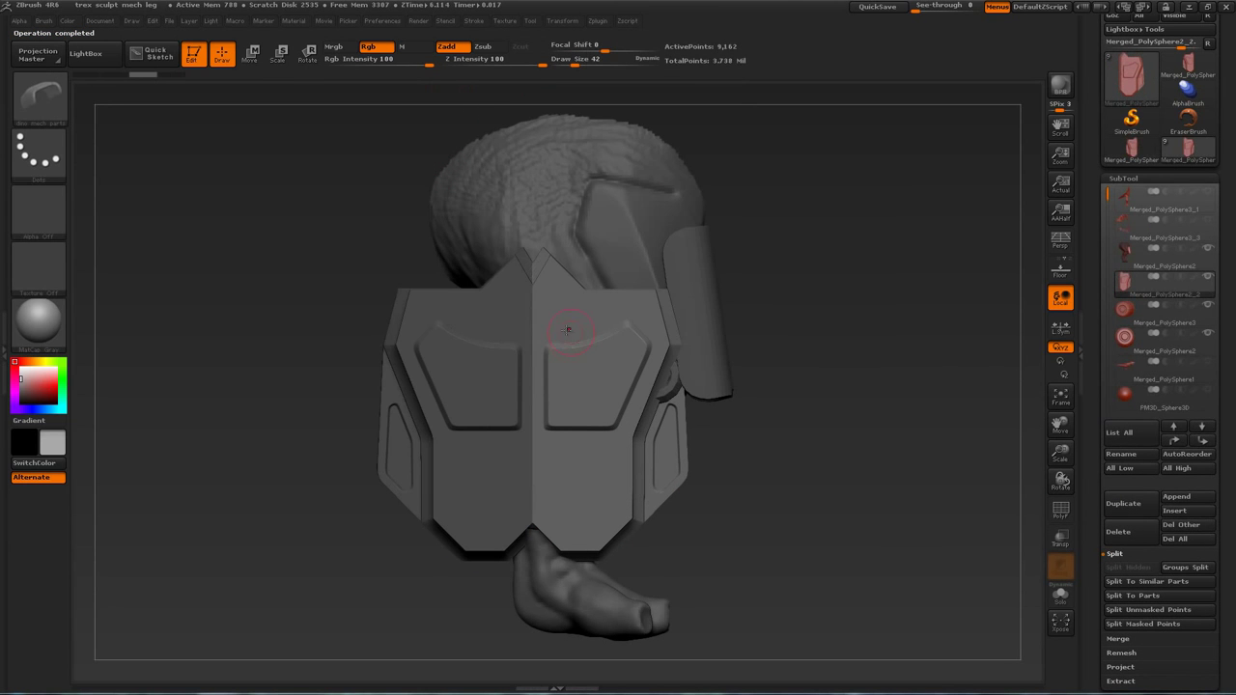
{"action": "left_click", "coordinate": [1137, 527]}
{"action": "left_click", "coordinate": [992, 557]}
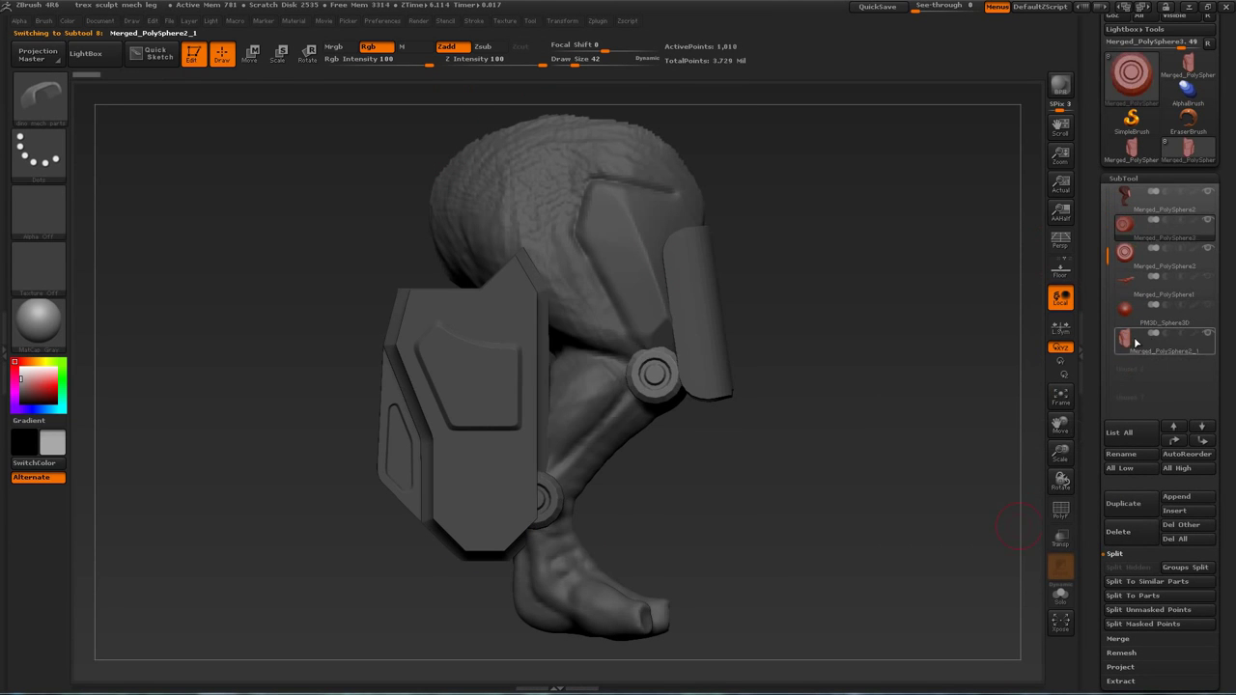
Scale, rotate and move the mirrored armour plate over the lower leg between the knee and ankle joints
{"action": "left_click_drag", "start_coordinate": [453, 381], "coordinate": [481, 471]}
{"action": "left_click_drag", "start_coordinate": [603, 307], "coordinate": [505, 452]}
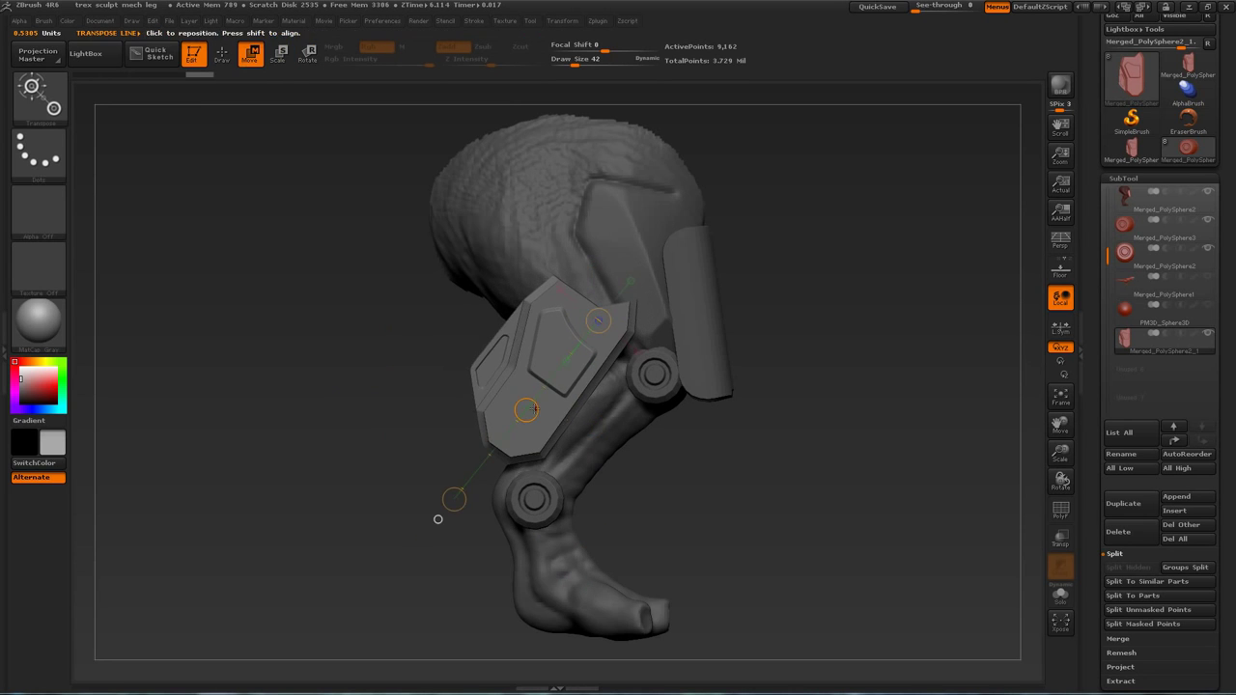
{"action": "left_click_drag", "start_coordinate": [527, 411], "coordinate": [571, 463]}
{"action": "left_click_drag", "start_coordinate": [640, 506], "coordinate": [649, 425], "text": "shift"}
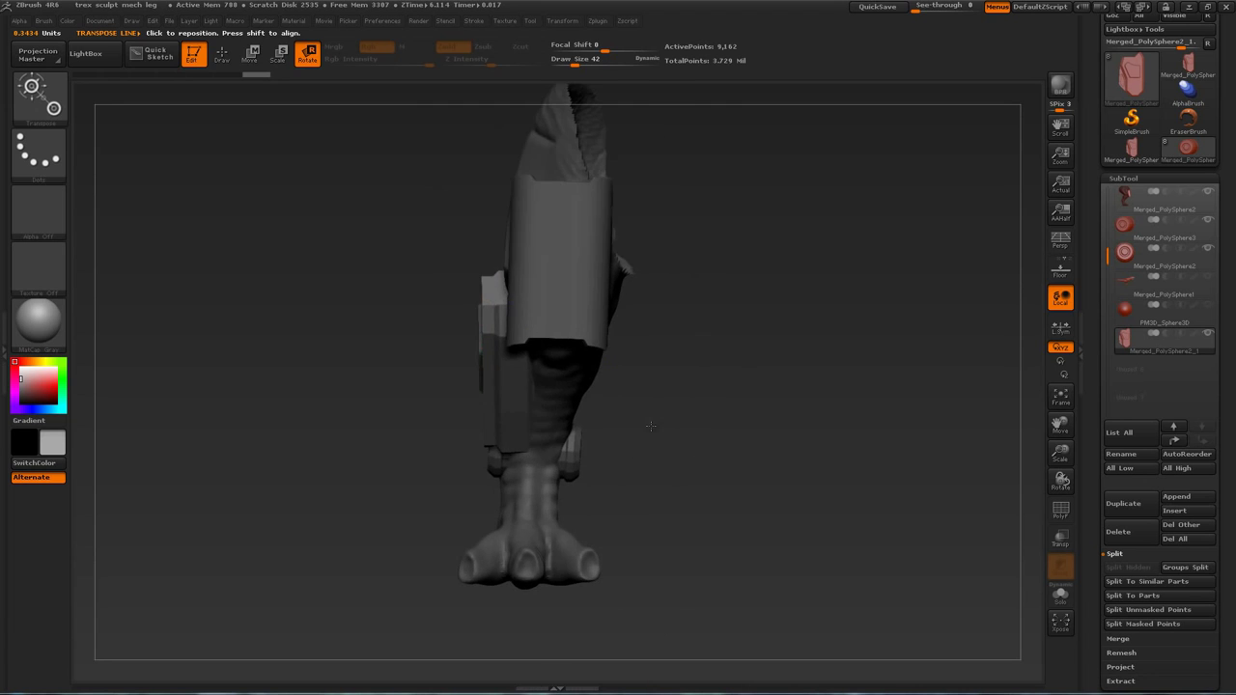
{"action": "key", "text": "w"}
{"action": "left_click_drag", "start_coordinate": [482, 372], "coordinate": [522, 373]}
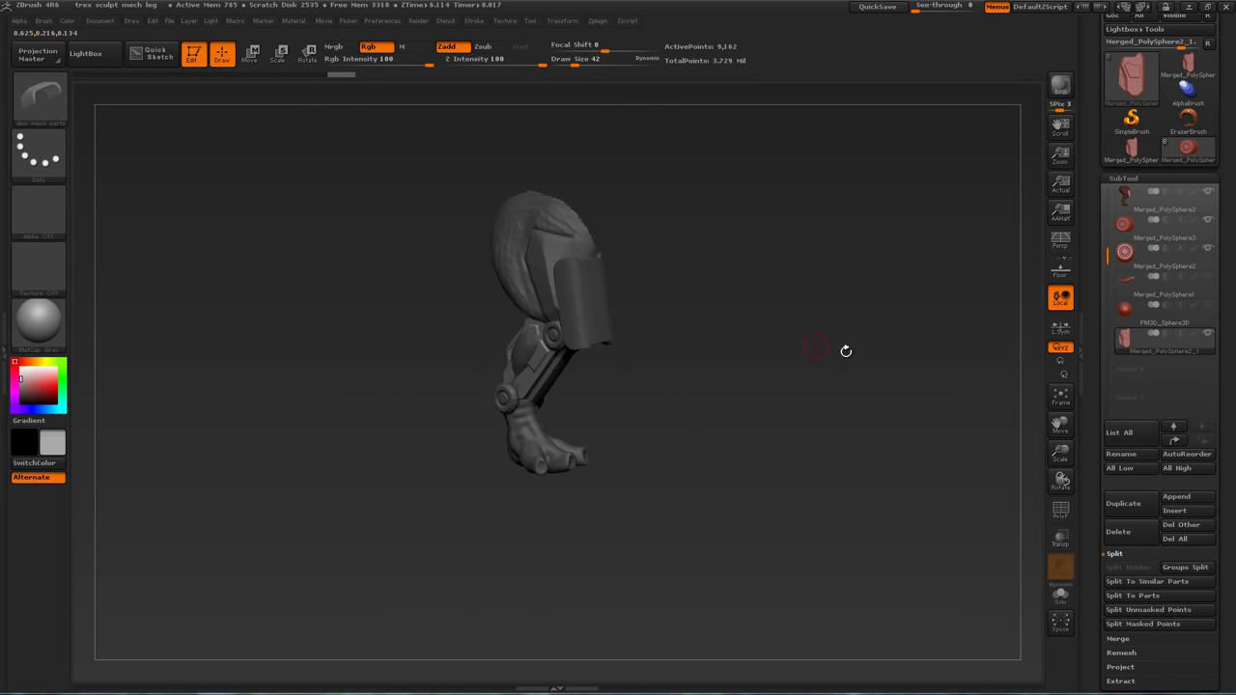
Select the leg subtool and split the unmasked curved thigh cover into its own subtool
{"action": "left_click_drag", "start_coordinate": [864, 295], "coordinate": [847, 395], "text": "alt"}
{"action": "left_click", "coordinate": [1122, 202]}
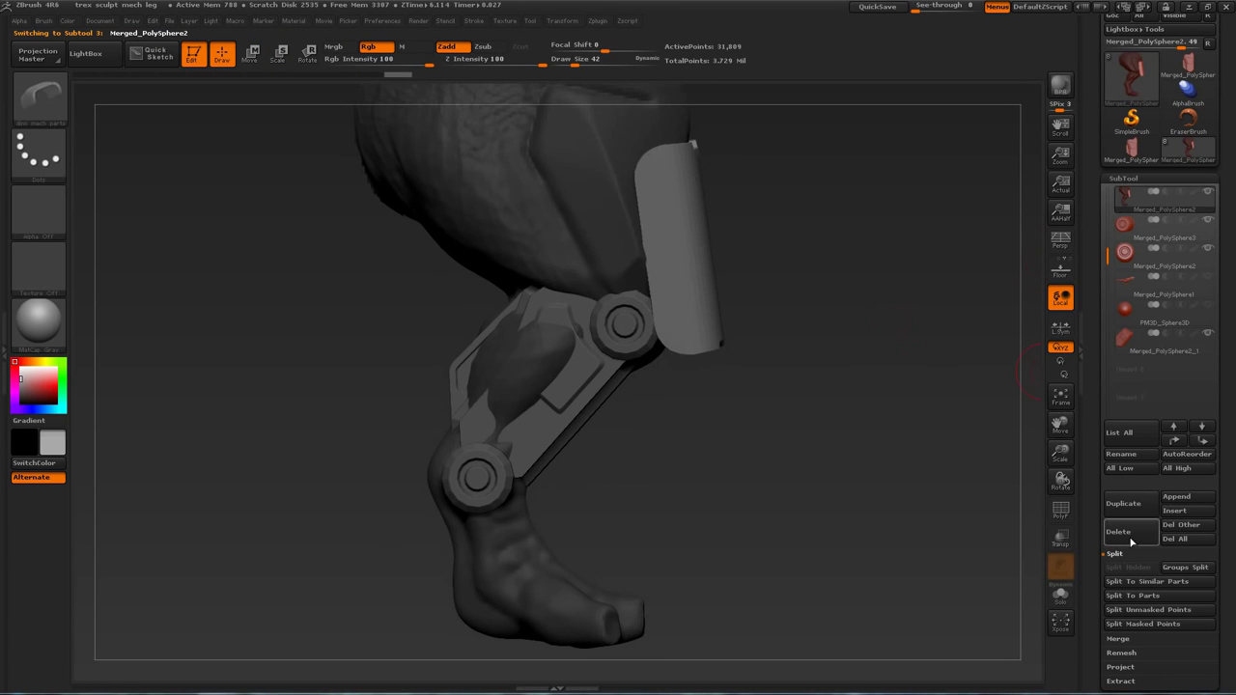
{"action": "left_click", "coordinate": [1162, 612]}
Hide the leg's organic section between the knee and ankle with a lasso selection, using transparency to see through the armour
{"action": "left_click", "coordinate": [1061, 538]}
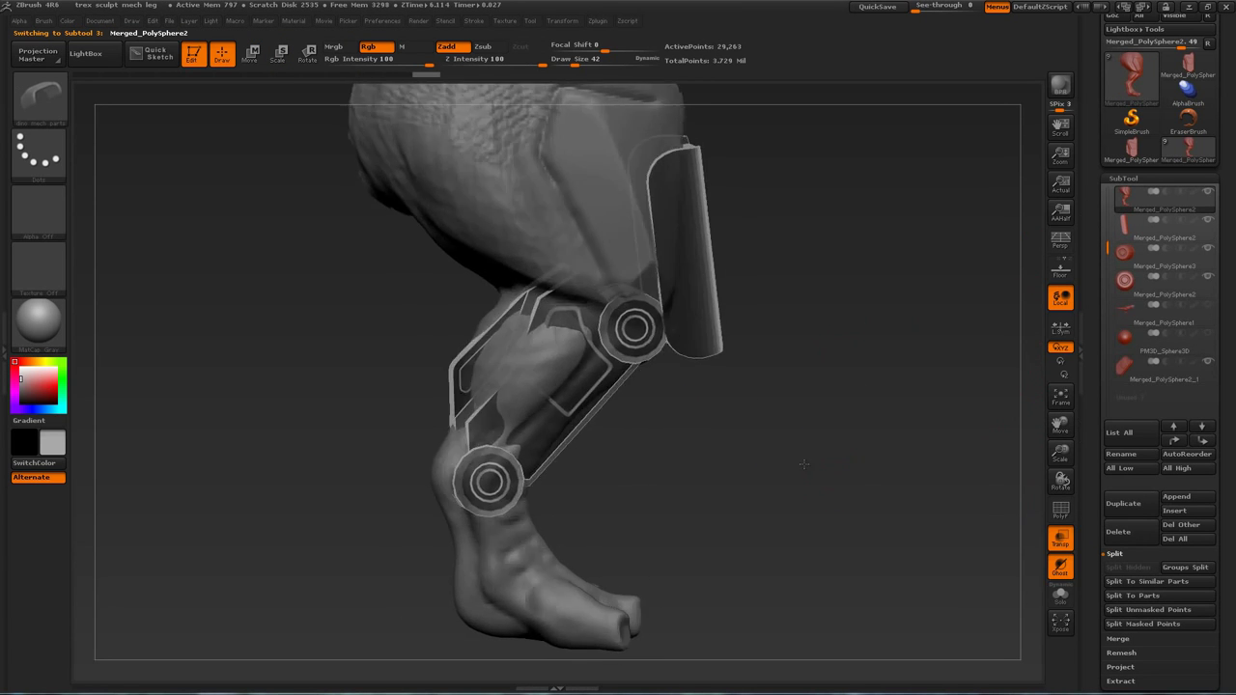
{"action": "left_click", "coordinate": [39, 99], "text": "ctrl+shift"}
{"action": "left_click", "coordinate": [400, 171], "text": "ctrl+shift"}
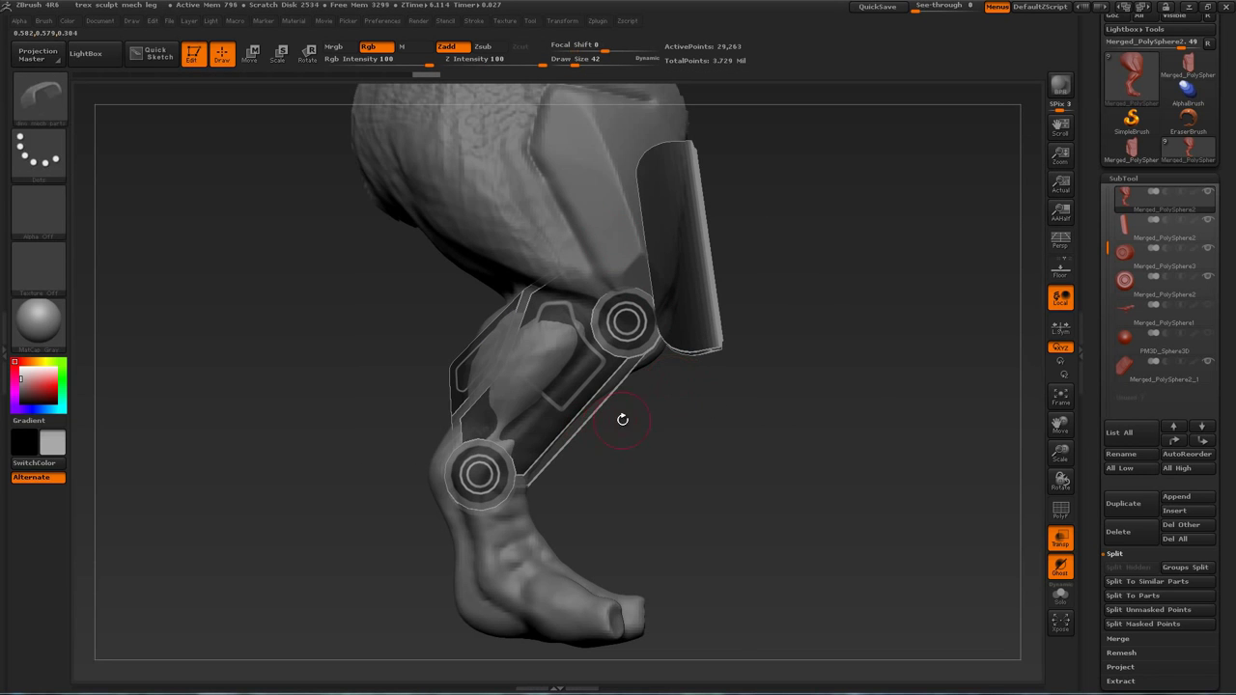
{"action": "left_click_drag", "start_coordinate": [556, 478], "coordinate": [461, 304], "text": "ctrl+shift"}
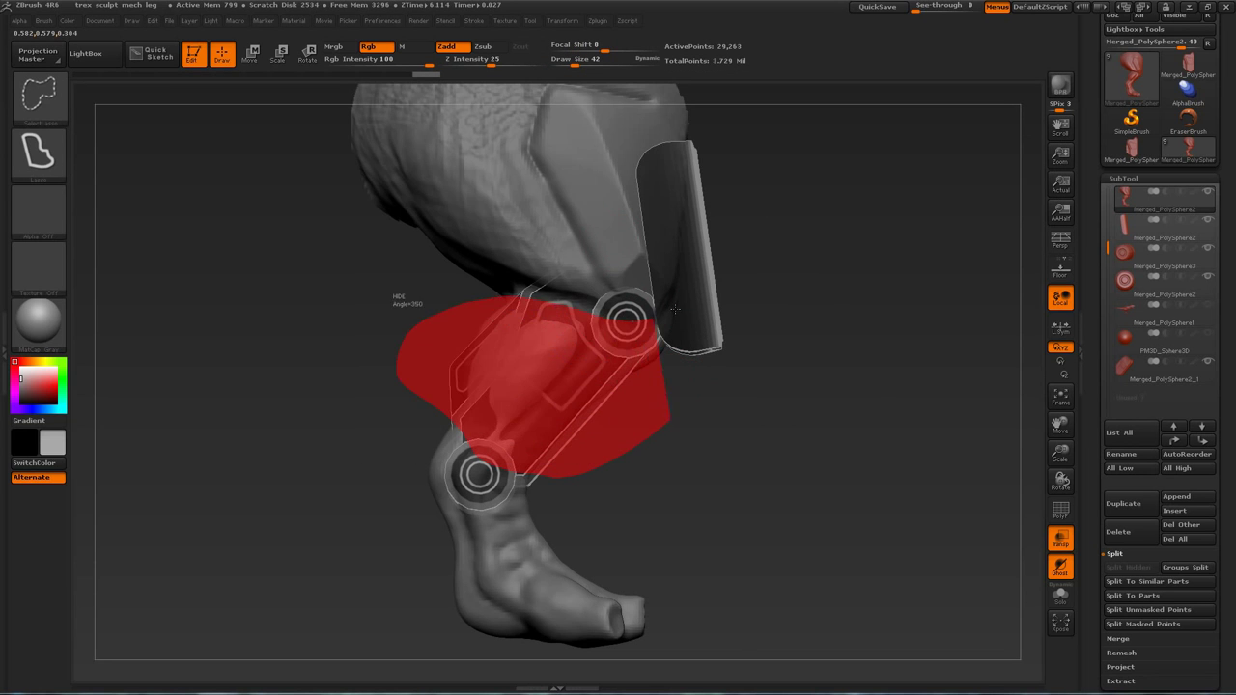
{"action": "left_click_drag", "start_coordinate": [675, 309], "coordinate": [679, 315], "text": "ctrl+shift"}
{"action": "left_click", "coordinate": [1061, 541]}
{"action": "mouse_move", "coordinate": [772, 454]}
{"action": "left_mouse_down", "text": "alt"}
{"action": "mouse_move", "coordinate": [753, 402]}
{"action": "mouse_move", "coordinate": [769, 392]}
{"action": "mouse_move", "coordinate": [772, 440]}
{"action": "left_mouse_up", "text": "alt"}
{"action": "mouse_move", "coordinate": [773, 439]}
{"action": "left_mouse_down"}
{"action": "mouse_move", "coordinate": [805, 435]}
{"action": "mouse_move", "coordinate": [684, 455]}
{"action": "mouse_move", "coordinate": [764, 322]}
{"action": "mouse_move", "coordinate": [751, 340]}
{"action": "left_mouse_up"}
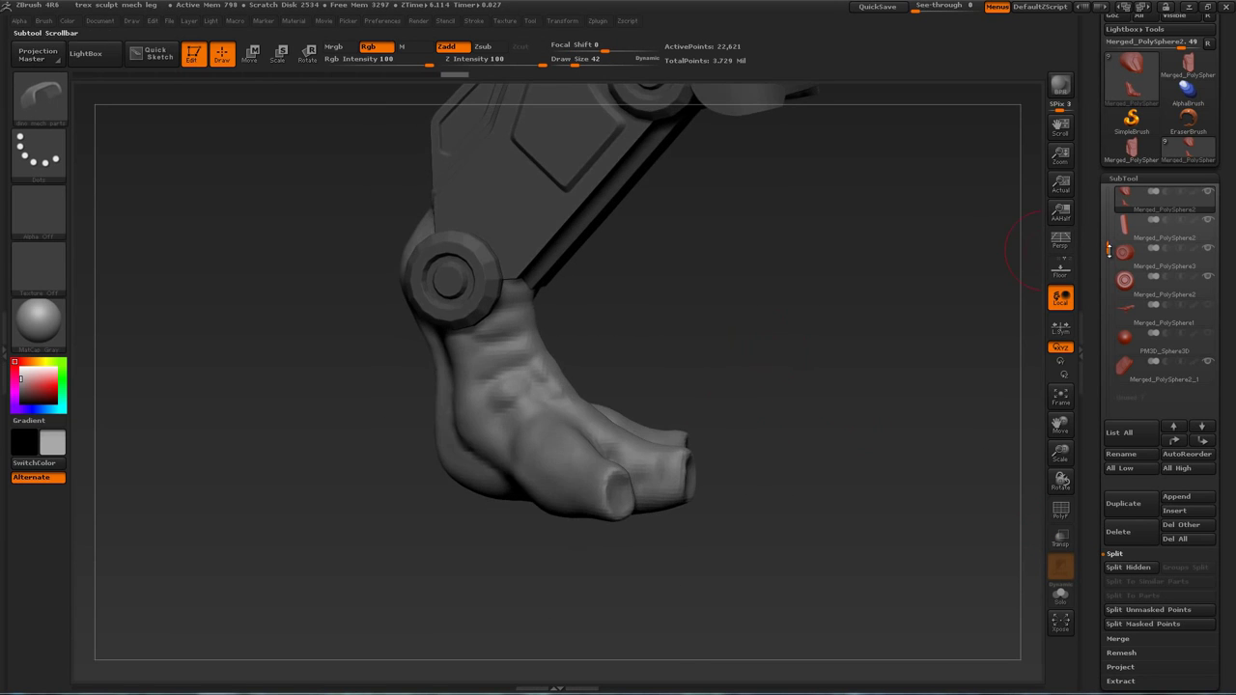
Choose the mech parts14 mesh and insert it beside the outer toe of the foot
{"action": "left_click_drag", "start_coordinate": [808, 400], "coordinate": [831, 397]}
{"action": "key", "text": "m"}
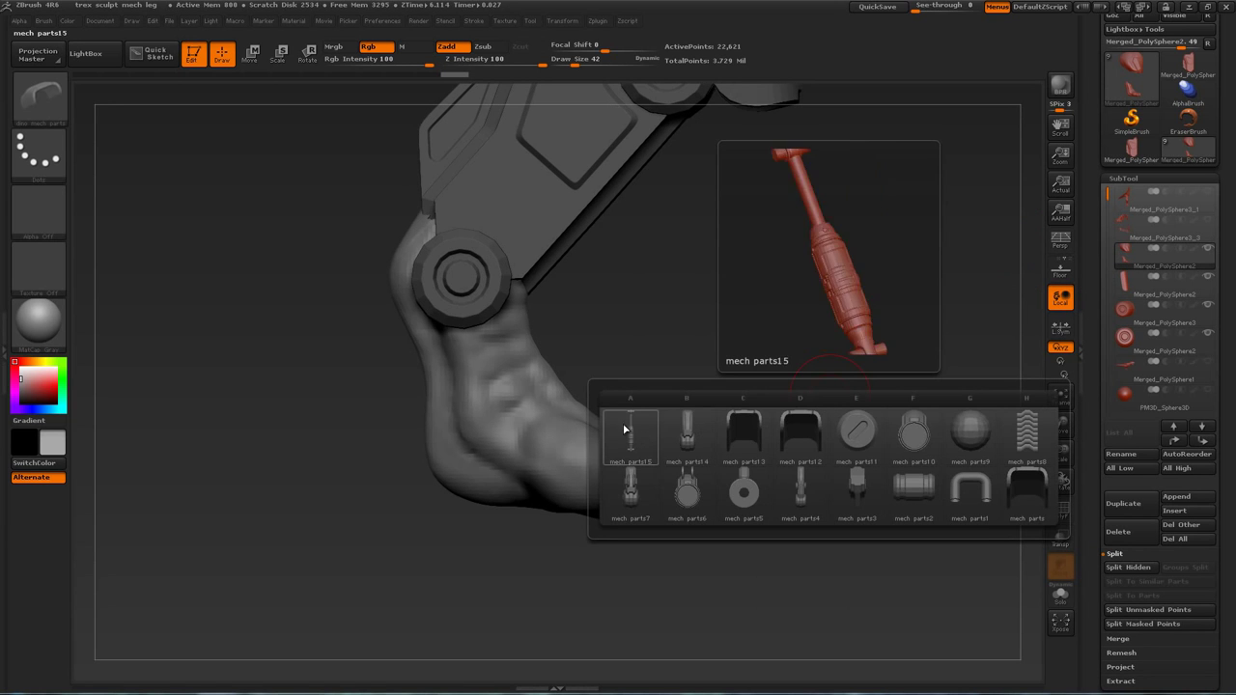
{"action": "left_click", "coordinate": [687, 435]}
{"action": "left_click_drag", "start_coordinate": [565, 477], "coordinate": [661, 486]}
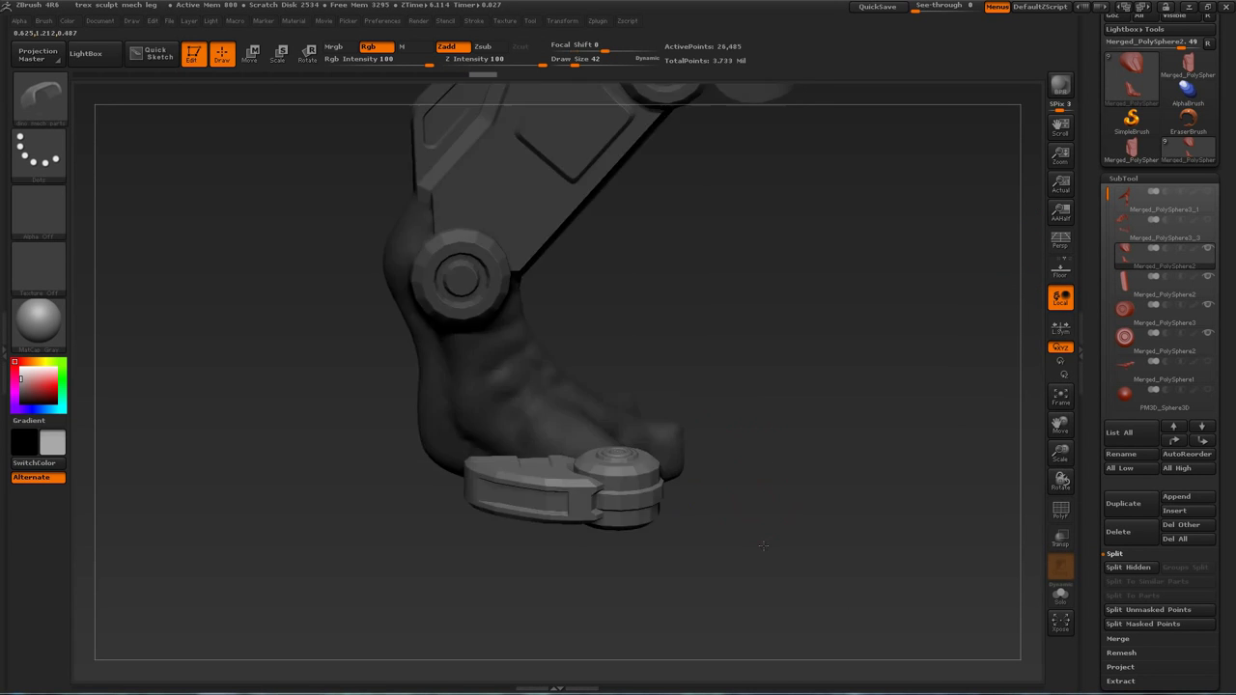
{"action": "left_click_drag", "start_coordinate": [821, 512], "coordinate": [664, 513], "text": "shift"}
Rotate the inserted toe part upright with the transpose line and move it against the outer side of the foot
{"action": "left_click_drag", "start_coordinate": [293, 476], "coordinate": [555, 251], "text": "shift"}
{"action": "left_click_drag", "start_coordinate": [483, 376], "coordinate": [713, 470]}
{"action": "left_click_drag", "start_coordinate": [510, 554], "coordinate": [618, 428], "text": "shift"}
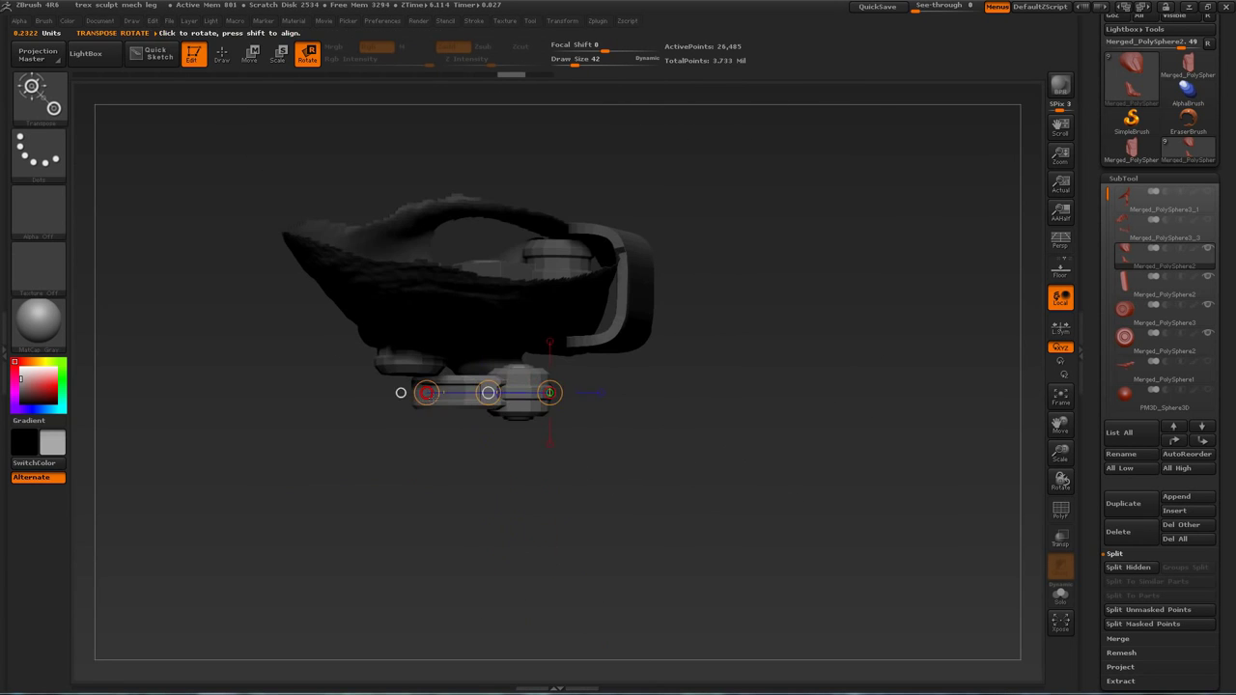
{"action": "left_click_drag", "start_coordinate": [791, 439], "coordinate": [709, 472], "text": "shift"}
{"action": "key", "text": "w"}
{"action": "left_click_drag", "start_coordinate": [626, 405], "coordinate": [529, 383]}
{"action": "left_click_drag", "start_coordinate": [618, 473], "coordinate": [483, 574]}
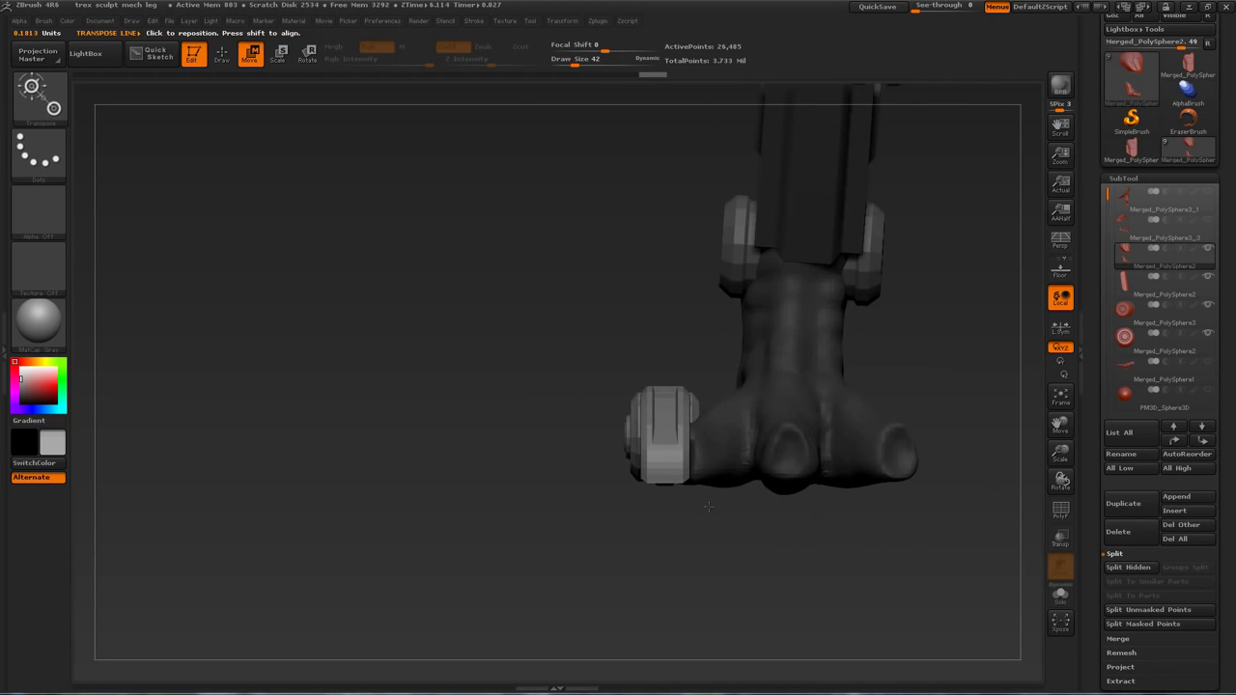
{"action": "left_click_drag", "start_coordinate": [707, 506], "coordinate": [664, 520]}
Position the toe part over the outer toe with transparency on and split it off the leg into its own subtool
{"action": "left_click", "coordinate": [1061, 537]}
{"action": "left_click_drag", "start_coordinate": [976, 437], "coordinate": [932, 437], "text": "alt"}
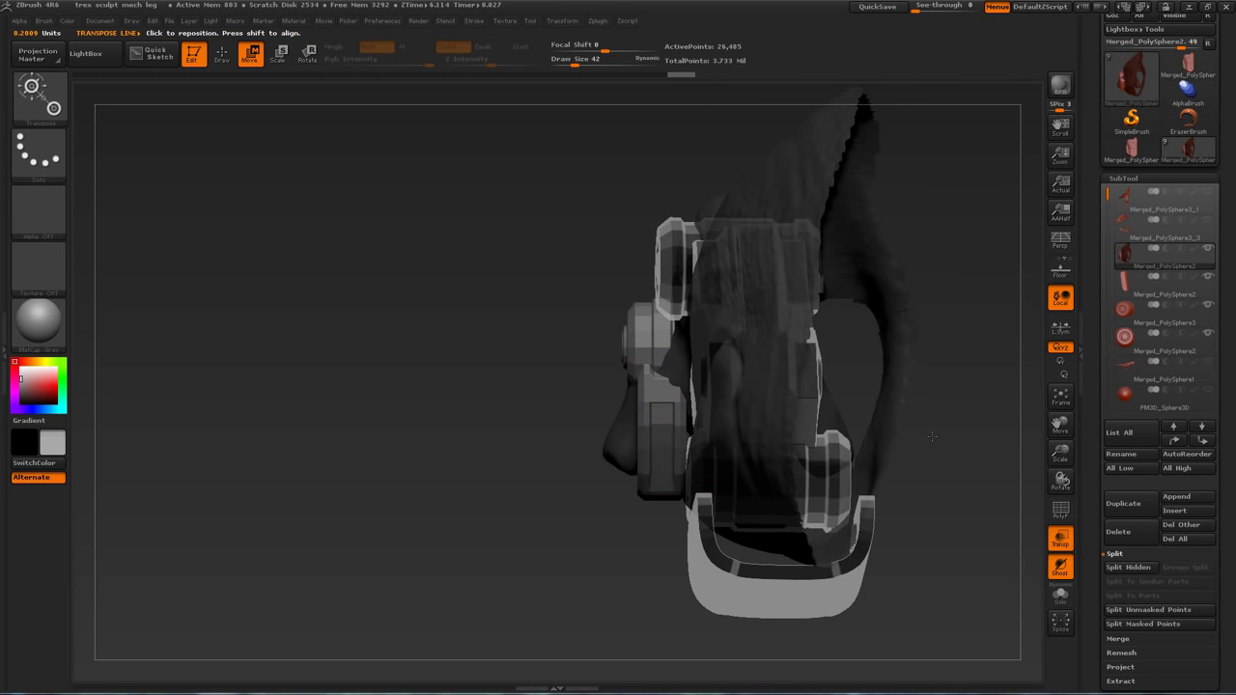
{"action": "mouse_move", "coordinate": [670, 429]}
{"action": "left_mouse_down"}
{"action": "mouse_move", "coordinate": [654, 511]}
{"action": "mouse_move", "coordinate": [701, 434]}
{"action": "mouse_move", "coordinate": [827, 492]}
{"action": "mouse_move", "coordinate": [898, 435]}
{"action": "mouse_move", "coordinate": [932, 465]}
{"action": "mouse_move", "coordinate": [902, 497]}
{"action": "mouse_move", "coordinate": [864, 468]}
{"action": "left_mouse_up"}
{"action": "left_click", "coordinate": [1159, 624]}
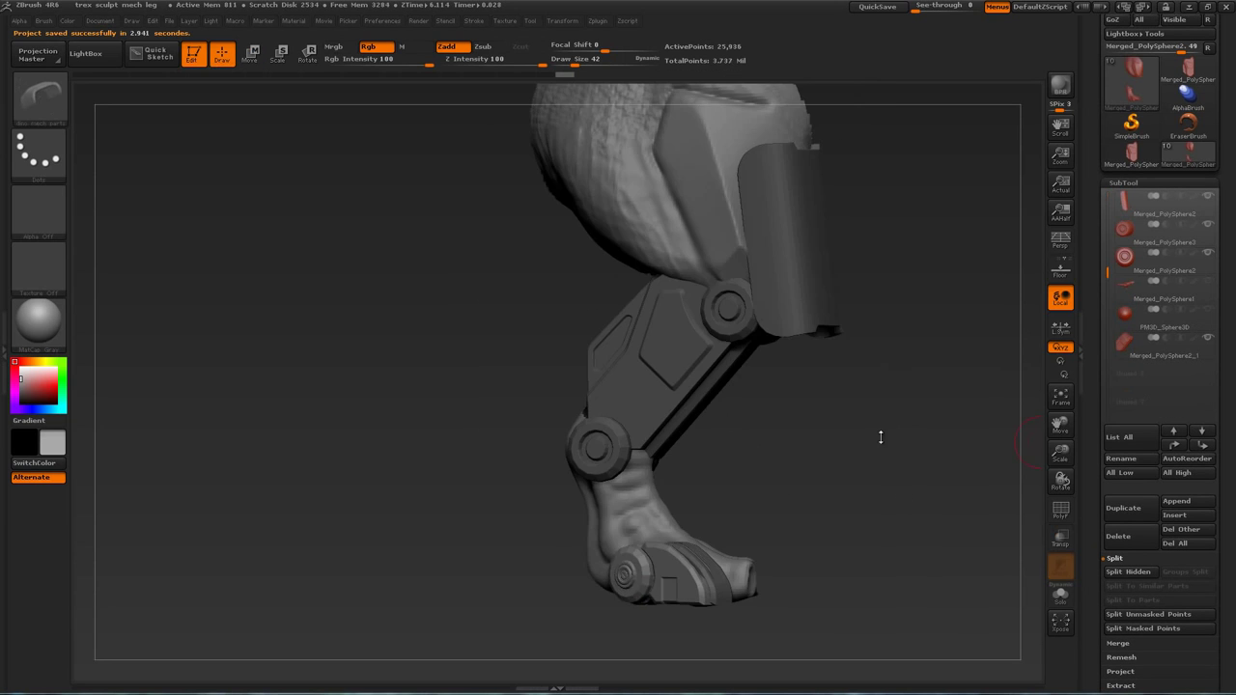
Select the toe part's subtool below the leg in the subtool list and delete it
{"action": "left_click_drag", "start_coordinate": [881, 438], "coordinate": [904, 494]}
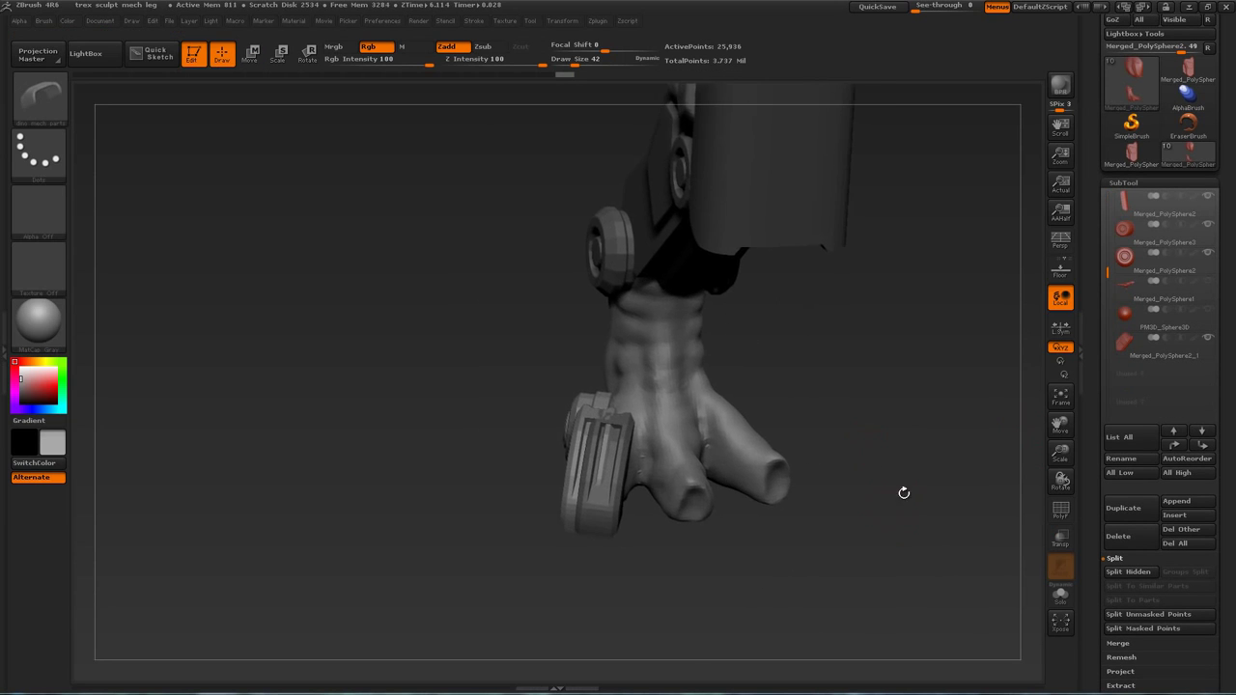
{"action": "left_click", "coordinate": [1129, 266]}
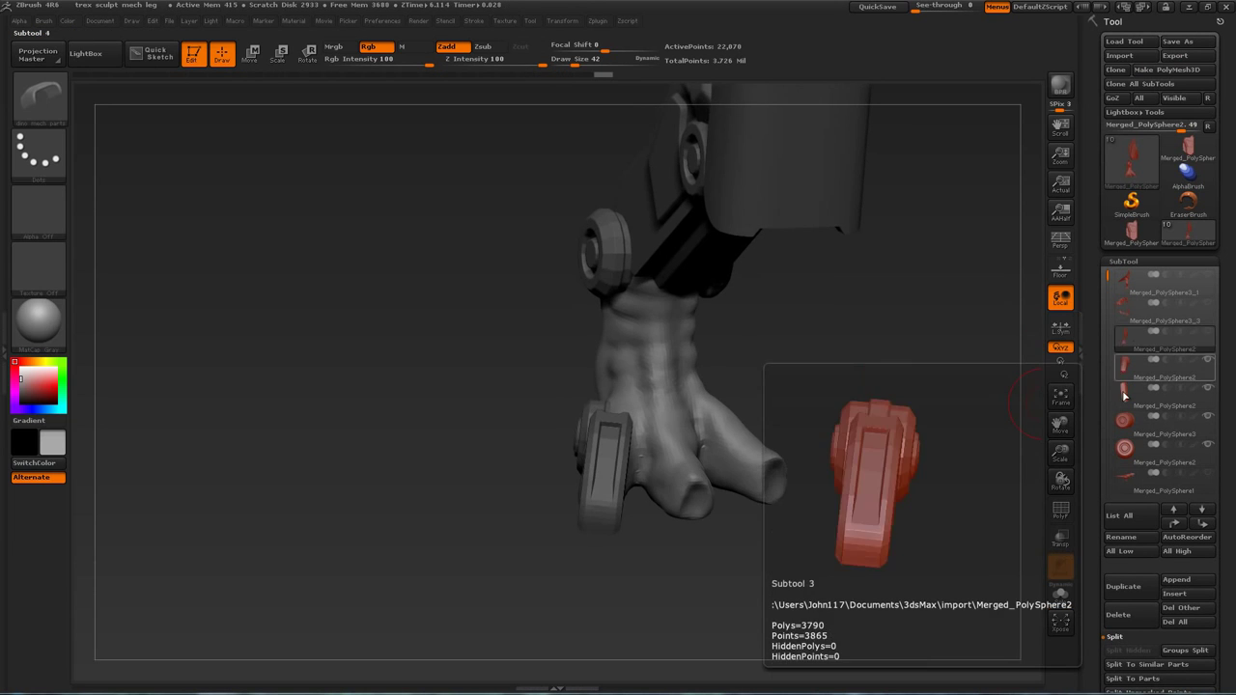
{"action": "left_click", "coordinate": [1132, 377]}
{"action": "left_click_drag", "start_coordinate": [986, 420], "coordinate": [921, 442]}
{"action": "left_click", "coordinate": [1122, 617]}
{"action": "left_click", "coordinate": [997, 638]}
{"action": "left_click_drag", "start_coordinate": [1003, 619], "coordinate": [1071, 454]}
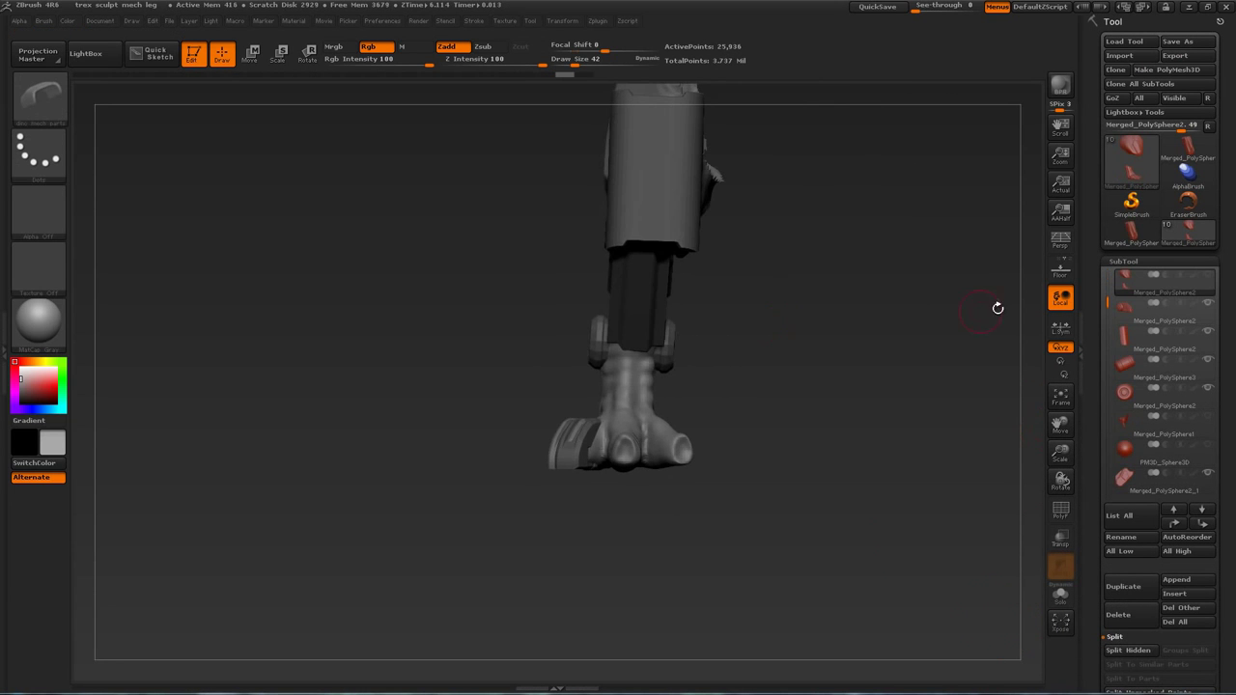
Select the toe part's subtool, show the leg around it and set a rotation transpose line on the part
{"action": "left_click", "coordinate": [1165, 311]}
{"action": "left_click", "coordinate": [1208, 276]}
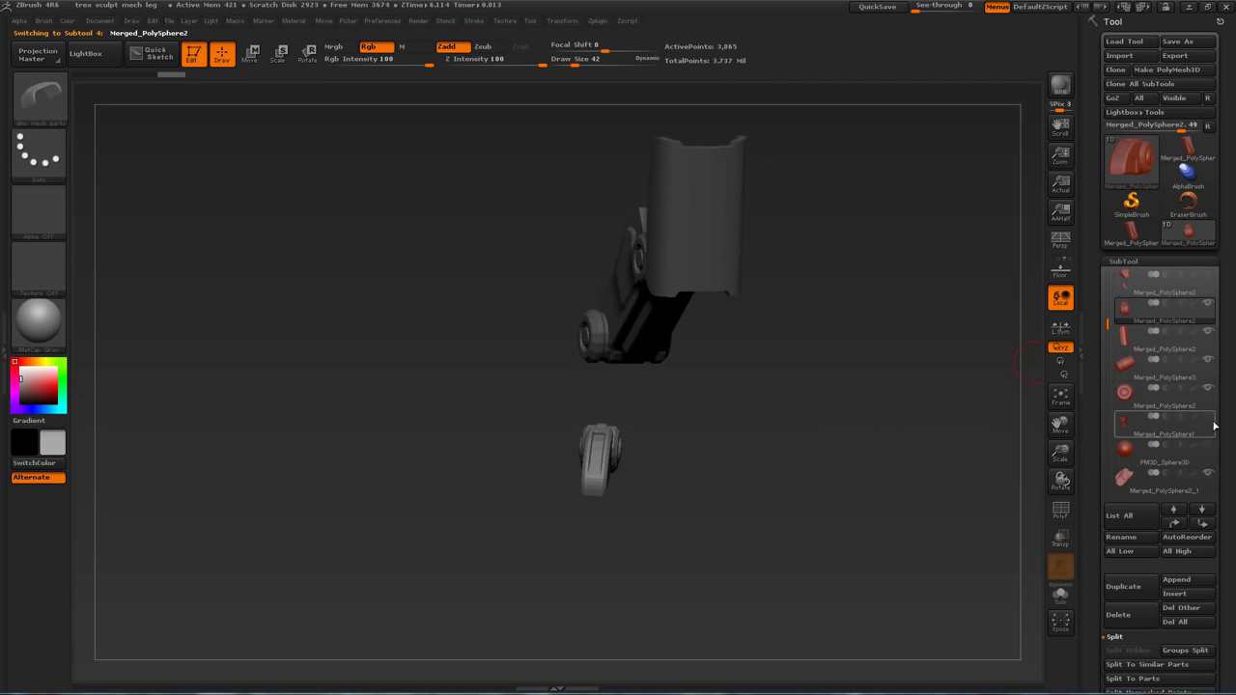
{"action": "left_click", "coordinate": [1209, 277]}
{"action": "left_click_drag", "start_coordinate": [768, 350], "coordinate": [1030, 352]}
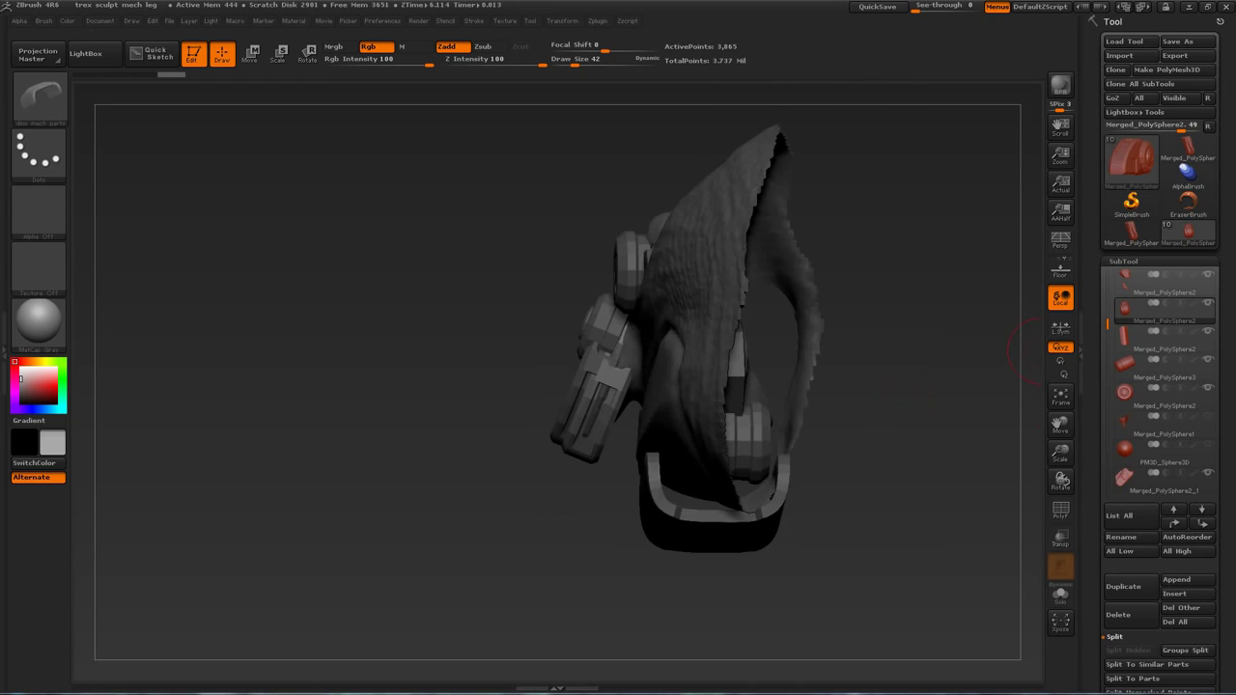
{"action": "left_click_drag", "start_coordinate": [855, 406], "coordinate": [855, 499]}
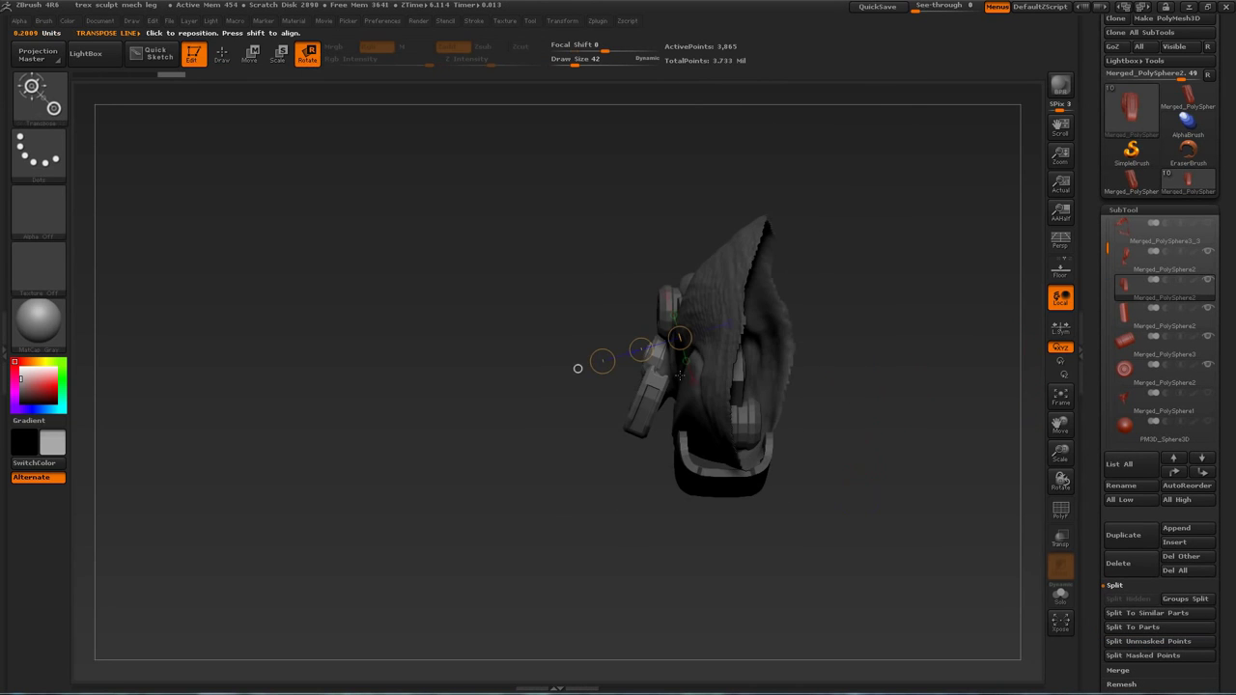
{"action": "left_click_drag", "start_coordinate": [578, 368], "coordinate": [527, 329], "text": "alt"}
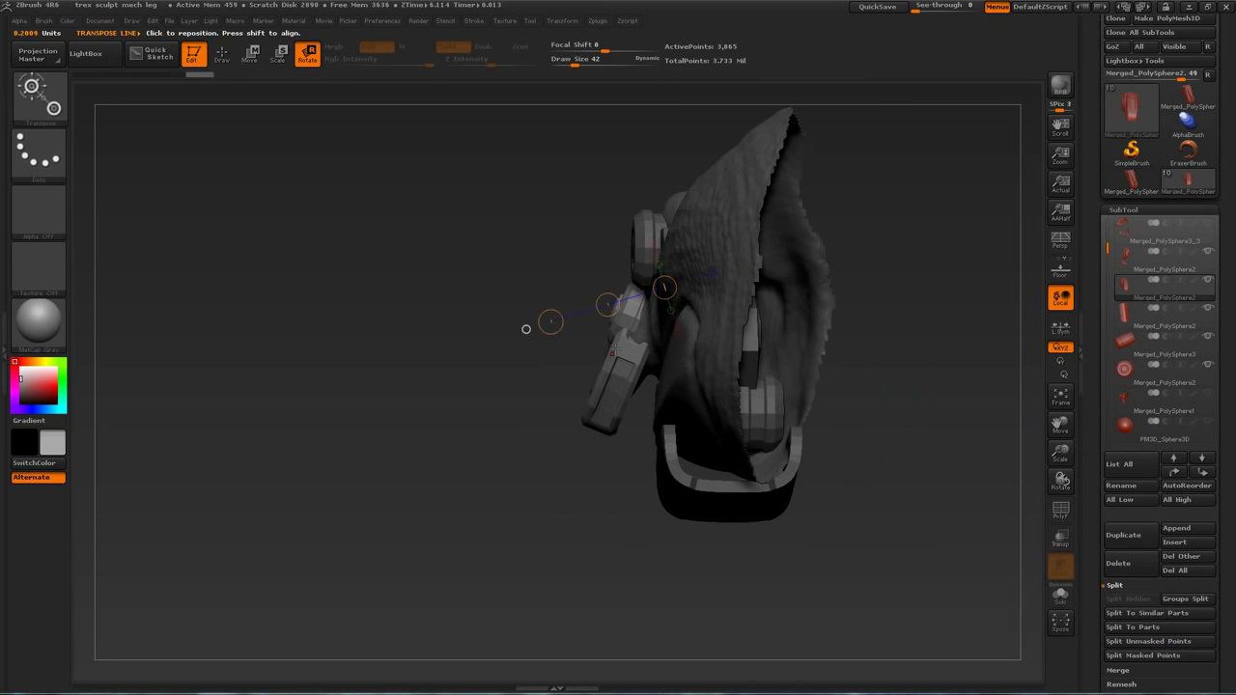
{"action": "left_click_drag", "start_coordinate": [847, 521], "coordinate": [854, 416]}
Duplicate the toe part, move the copy sideways level with the original and show the knee and ankle joint cylinders
{"action": "left_click", "coordinate": [1211, 283]}
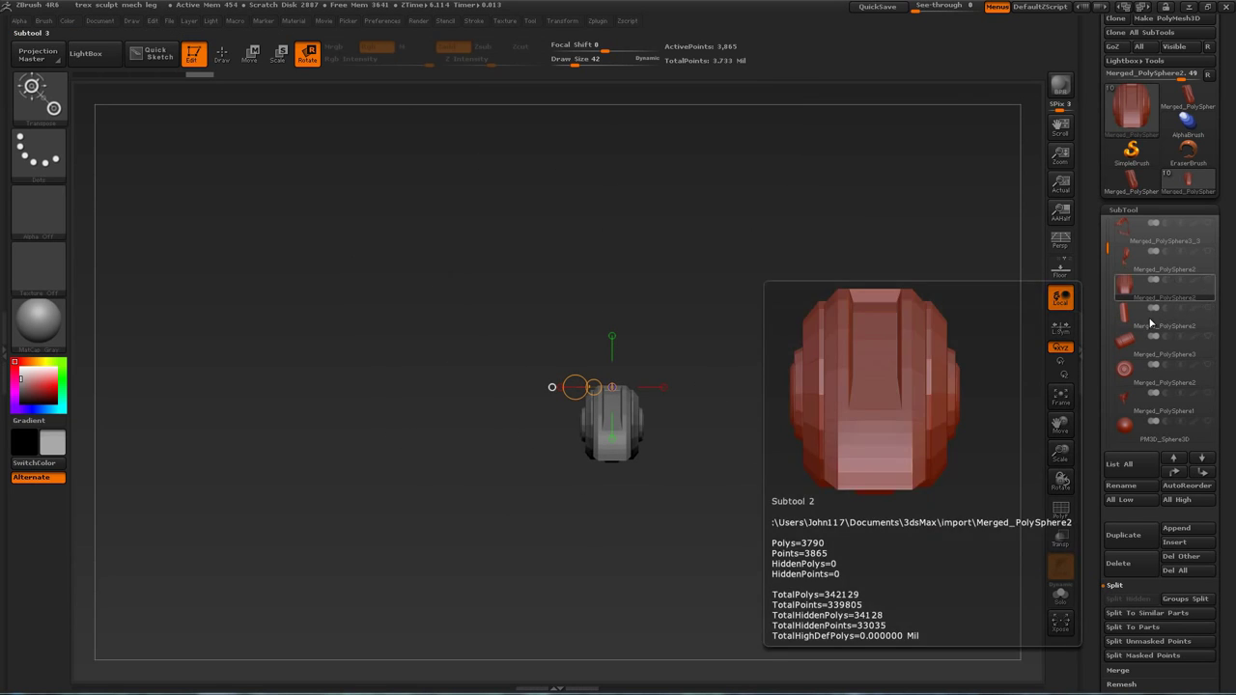
{"action": "left_click", "coordinate": [1209, 337]}
{"action": "left_click", "coordinate": [1208, 365]}
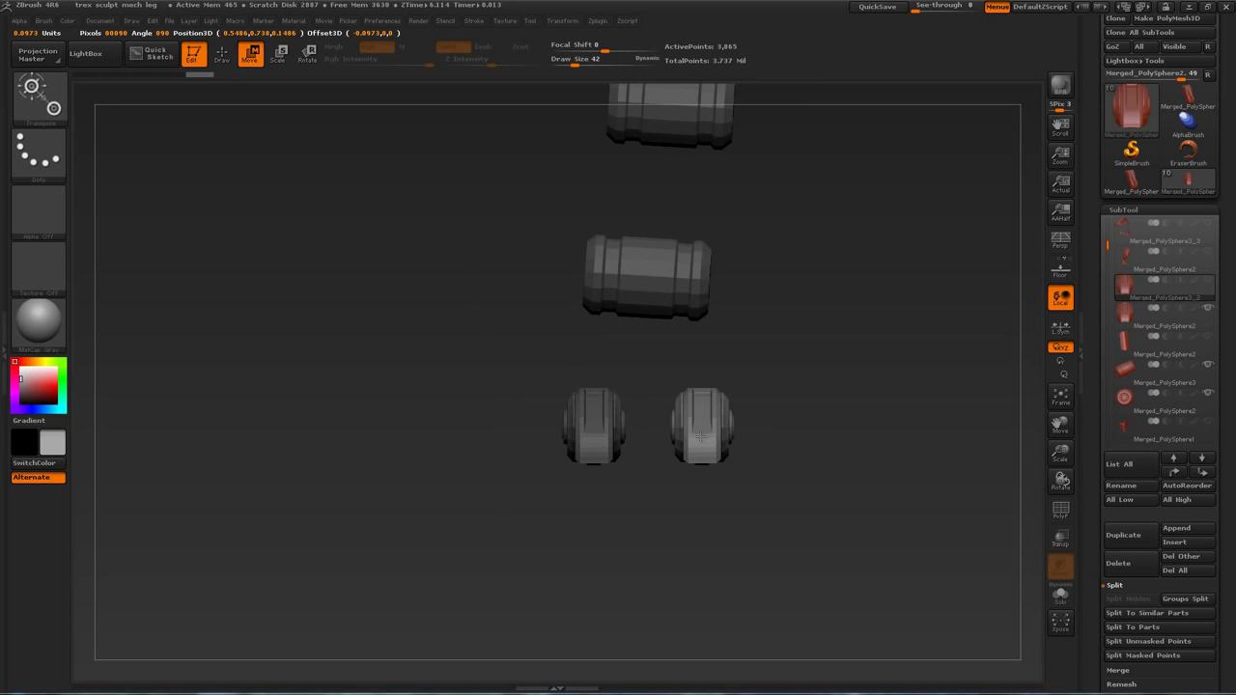
{"action": "key", "text": "q"}
{"action": "left_click_drag", "start_coordinate": [746, 350], "coordinate": [735, 354]}
{"action": "key", "text": "m"}
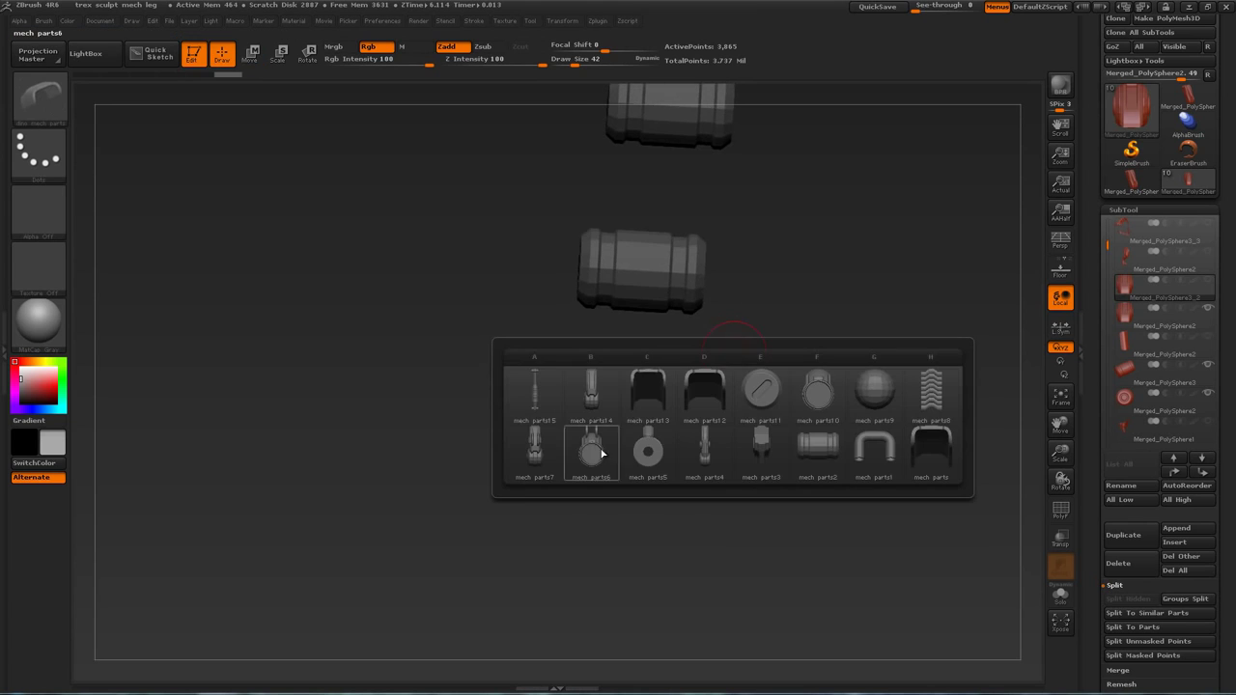
{"action": "left_click", "coordinate": [545, 402]}
{"action": "left_click_drag", "start_coordinate": [545, 401], "coordinate": [630, 410], "text": "shift"}
{"action": "left_click_drag", "start_coordinate": [633, 294], "coordinate": [642, 432]}
{"action": "key", "text": "r"}
{"action": "mouse_move", "coordinate": [635, 387]}
{"action": "left_mouse_down"}
{"action": "mouse_move", "coordinate": [779, 385]}
{"action": "mouse_move", "coordinate": [705, 398]}
{"action": "mouse_move", "coordinate": [677, 350]}
{"action": "left_mouse_up"}
{"action": "key", "text": "ctrl+z"}
{"action": "key", "text": "ctrl+z"}
{"action": "key", "text": "ctrl+z"}
Choose the mech parts15 mesh and insert the piston upright beside the toe part
{"action": "key", "text": "q"}
{"action": "key", "text": "m"}
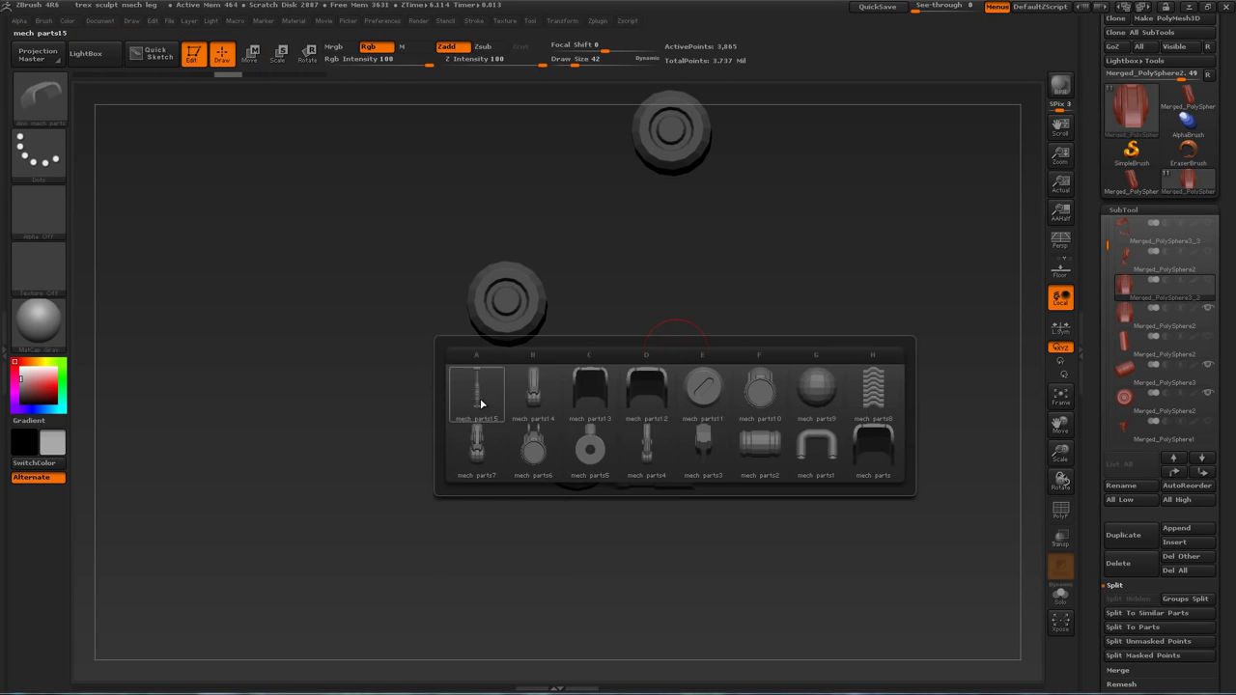
{"action": "left_click", "coordinate": [480, 404]}
{"action": "left_click_drag", "start_coordinate": [645, 290], "coordinate": [644, 282]}
{"action": "mouse_move", "coordinate": [744, 386]}
{"action": "left_mouse_down"}
{"action": "mouse_move", "coordinate": [643, 389]}
{"action": "mouse_move", "coordinate": [730, 393]}
{"action": "left_mouse_up"}
Rotate the piston a quarter turn and move it between the two toe parts, with its lower pin on the toe joint's centre
{"action": "key", "text": "w"}
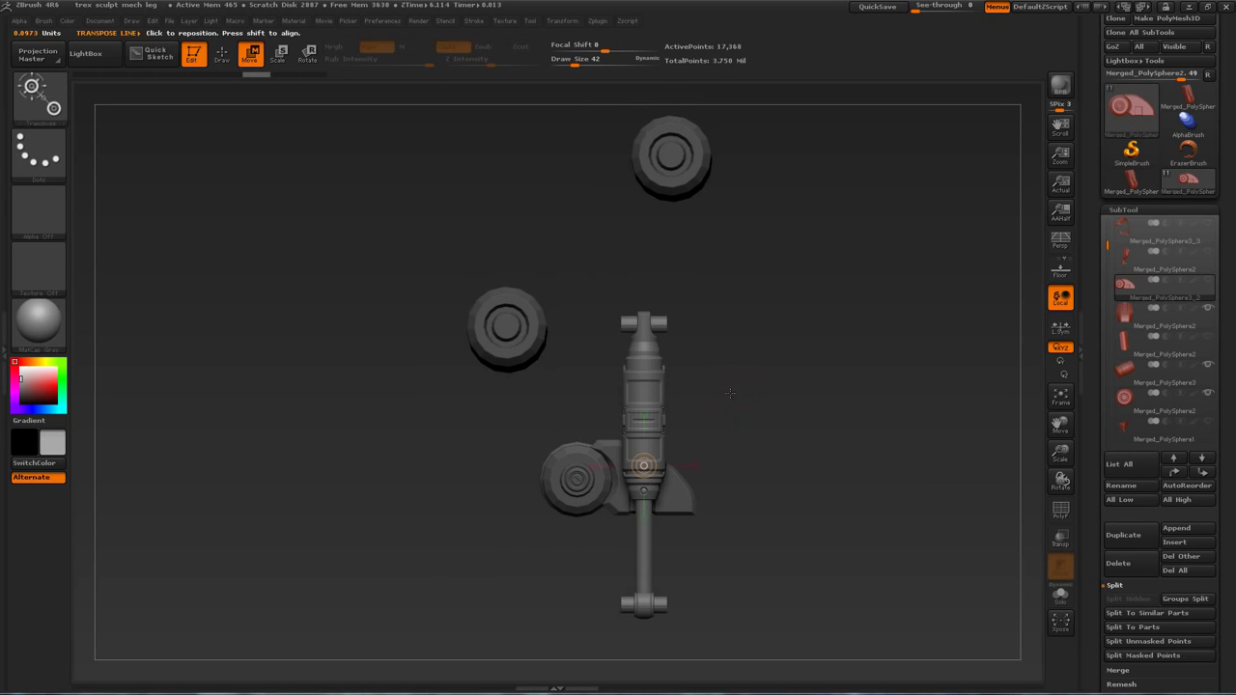
{"action": "left_click_drag", "start_coordinate": [663, 358], "coordinate": [676, 488]}
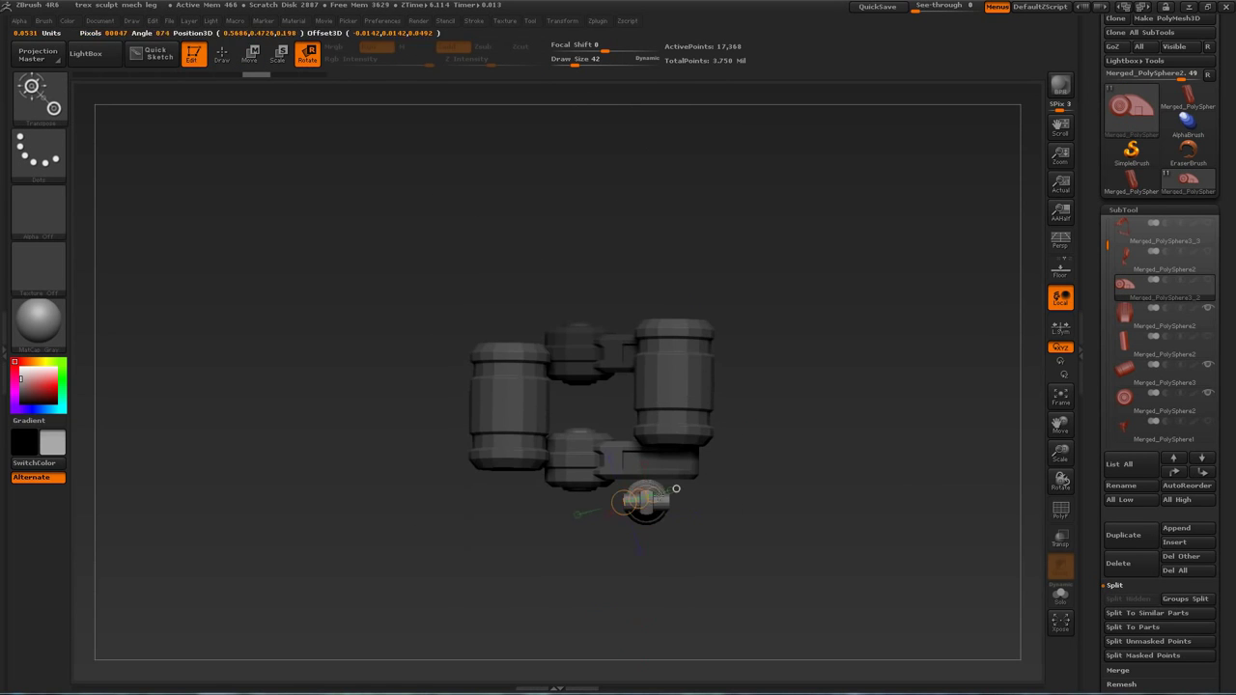
{"action": "left_click_drag", "start_coordinate": [610, 425], "coordinate": [767, 391]}
{"action": "left_click_drag", "start_coordinate": [628, 471], "coordinate": [605, 480]}
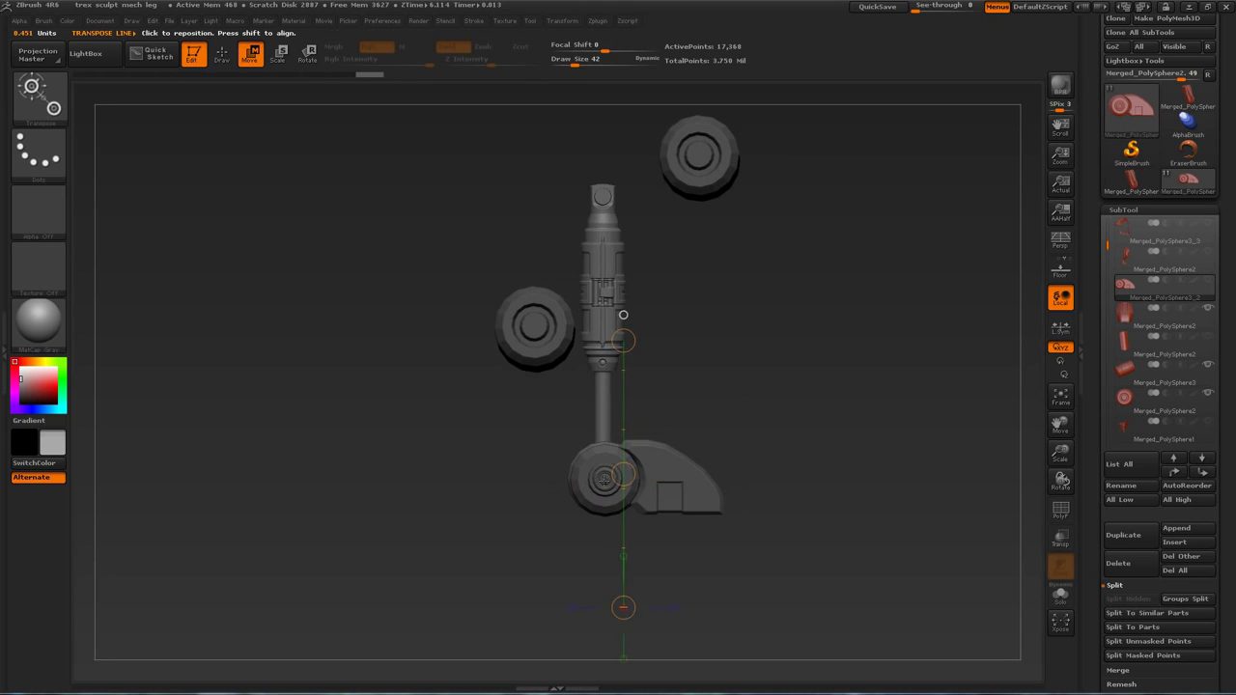
{"action": "mouse_move", "coordinate": [763, 309]}
{"action": "left_mouse_down"}
{"action": "mouse_move", "coordinate": [753, 352]}
{"action": "mouse_move", "coordinate": [789, 366]}
{"action": "mouse_move", "coordinate": [798, 353]}
{"action": "left_mouse_up"}
{"action": "key", "text": "r"}
Show the leg's subtool and hide its calf flesh between the knee and ankle joints with a lasso selection
{"action": "left_click", "coordinate": [1208, 254]}
{"action": "key", "text": "q"}
{"action": "left_click_drag", "start_coordinate": [497, 315], "coordinate": [502, 317], "text": "ctrl+shift"}
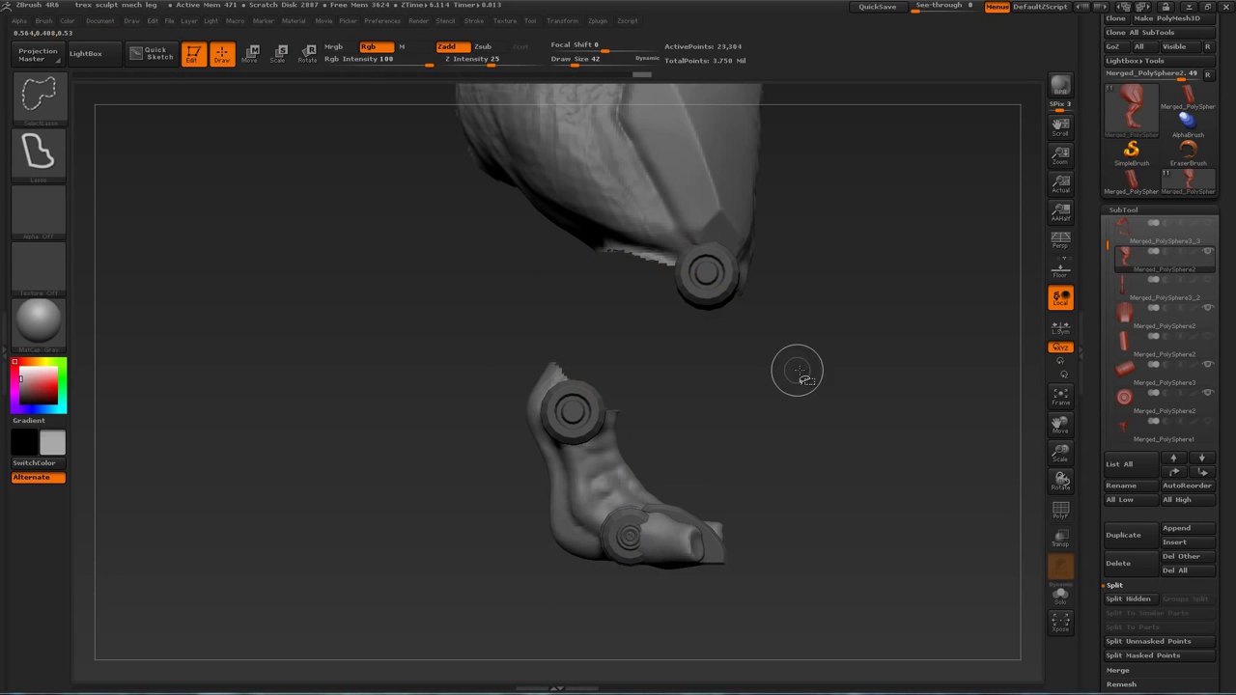
Select the subtool holding the toe copy and piston, and separate them into their own subtools with Split Unmasked Points
{"action": "left_click", "coordinate": [1125, 288]}
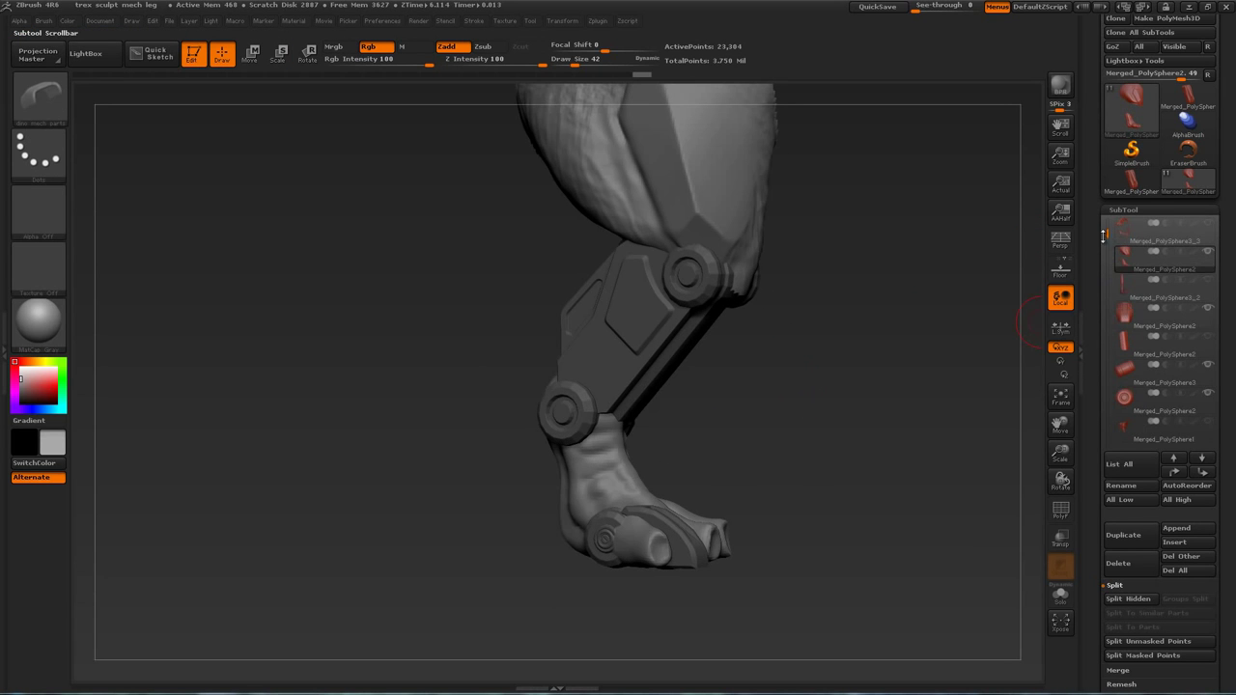
{"action": "mouse_move", "coordinate": [1128, 293]}
{"action": "left_click", "coordinate": [1209, 286]}
{"action": "mouse_move", "coordinate": [820, 409]}
{"action": "left_mouse_down"}
{"action": "mouse_move", "coordinate": [787, 411]}
{"action": "mouse_move", "coordinate": [826, 418]}
{"action": "left_mouse_up"}
{"action": "scroll", "coordinate": [1159, 444], "scroll_direction": "down", "scroll_amount": 5}
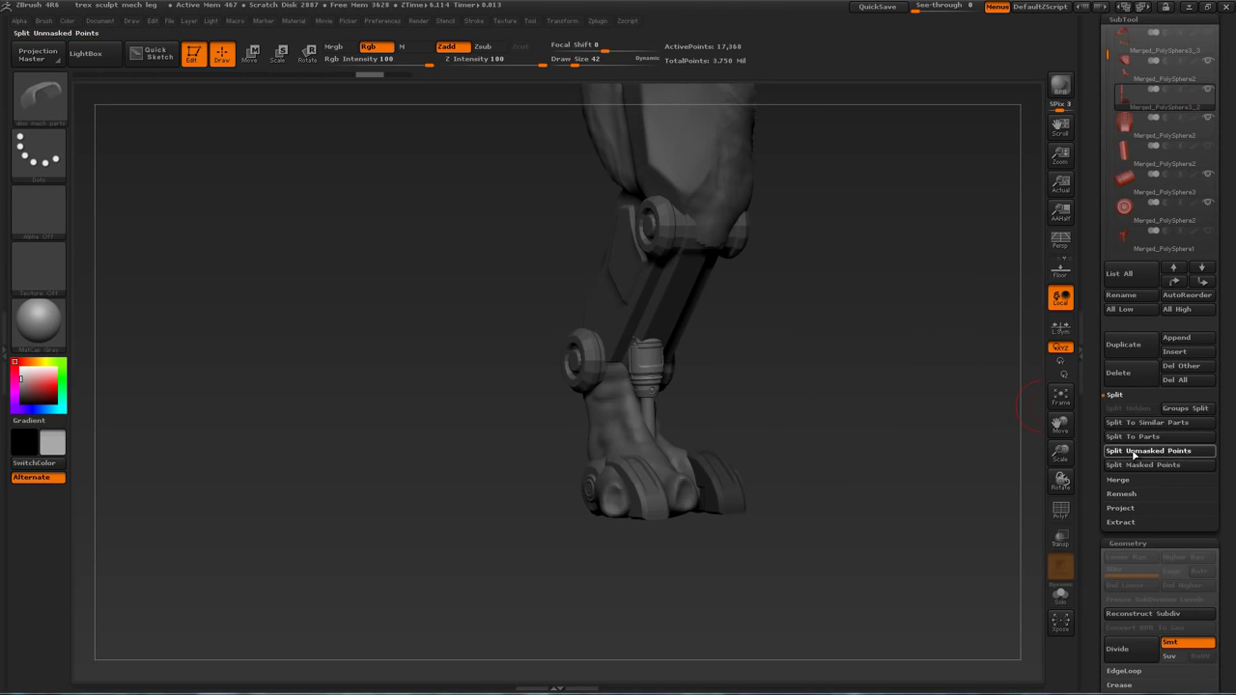
{"action": "mouse_move", "coordinate": [1135, 96]}
{"action": "left_click", "coordinate": [1134, 127]}
{"action": "left_click_drag", "start_coordinate": [908, 340], "coordinate": [952, 340]}
Select the leg's subtool and hide the foot flesh below the ankle with a lasso selection
{"action": "left_click", "coordinate": [1128, 69]}
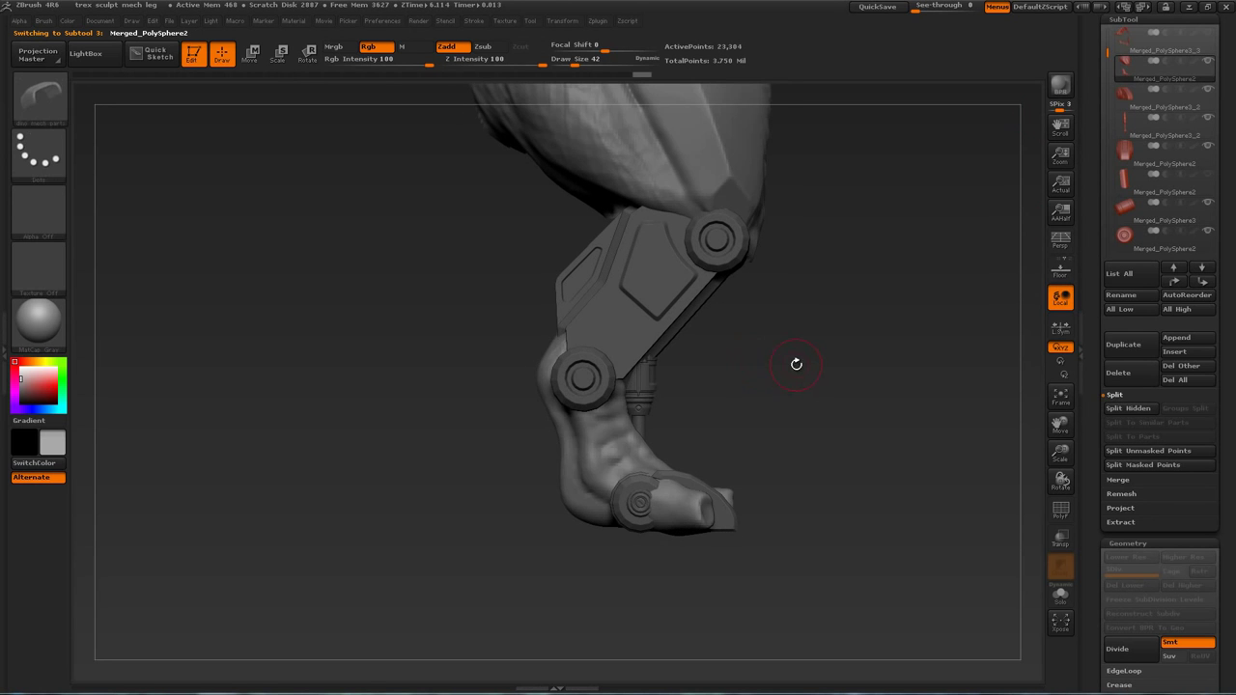
{"action": "mouse_move", "coordinate": [504, 305]}
{"action": "left_mouse_down", "text": "ctrl+alt+shift"}
{"action": "mouse_move", "coordinate": [814, 471]}
{"action": "mouse_move", "coordinate": [827, 464]}
{"action": "mouse_move", "coordinate": [814, 421]}
{"action": "left_mouse_up", "text": "ctrl+alt+shift"}
{"action": "mouse_move", "coordinate": [1039, 428]}
{"action": "left_mouse_down"}
{"action": "mouse_move", "coordinate": [822, 252]}
{"action": "mouse_move", "coordinate": [845, 296]}
{"action": "left_mouse_up"}
Choose the mech parts10 mesh and insert it on the lower leg's outer armour above the ankle, redoing the first placement
{"action": "key", "text": "m"}
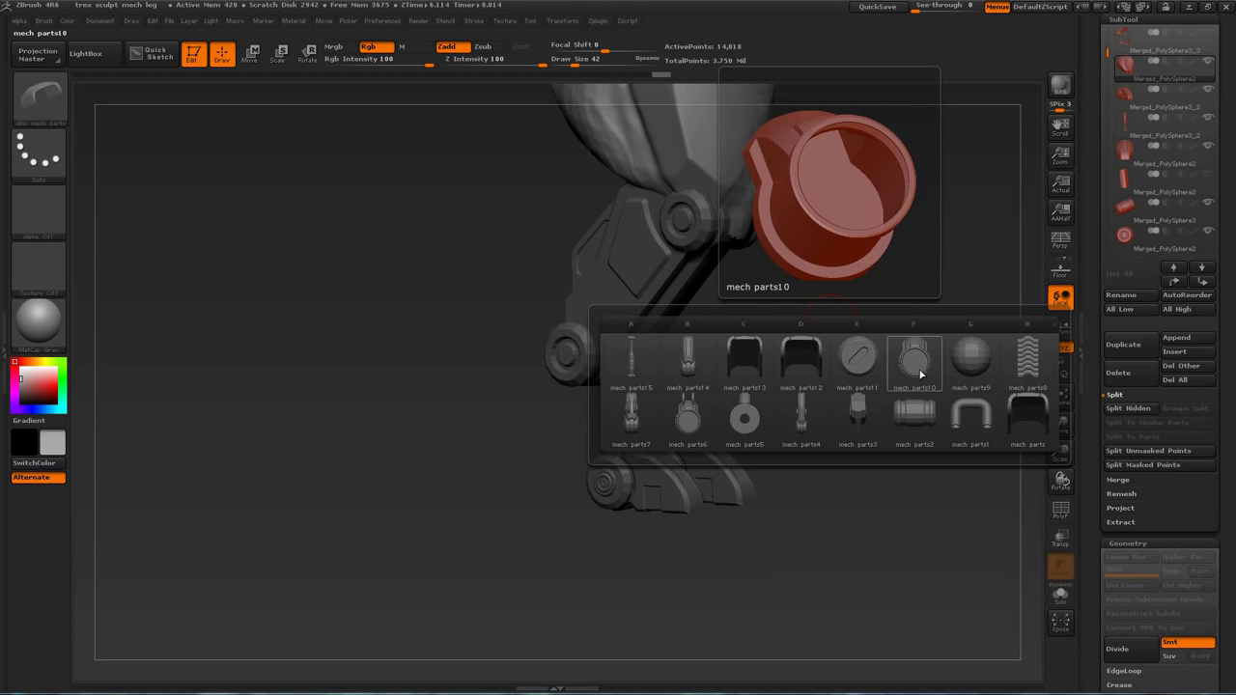
{"action": "left_click_drag", "start_coordinate": [701, 415], "coordinate": [697, 326]}
{"action": "left_click", "coordinate": [620, 259], "text": "alt"}
{"action": "left_click_drag", "start_coordinate": [616, 263], "coordinate": [629, 362]}
{"action": "key", "text": "ctrl+z"}
{"action": "left_click_drag", "start_coordinate": [604, 262], "coordinate": [602, 360]}
{"action": "left_click_drag", "start_coordinate": [773, 386], "coordinate": [609, 386]}
Split the inserted mech parts10 piece off the leg into its own subtool and select it
{"action": "left_click", "coordinate": [1131, 440]}
{"action": "left_click", "coordinate": [568, 279], "text": "alt"}
{"action": "left_click_drag", "start_coordinate": [568, 279], "coordinate": [764, 338]}
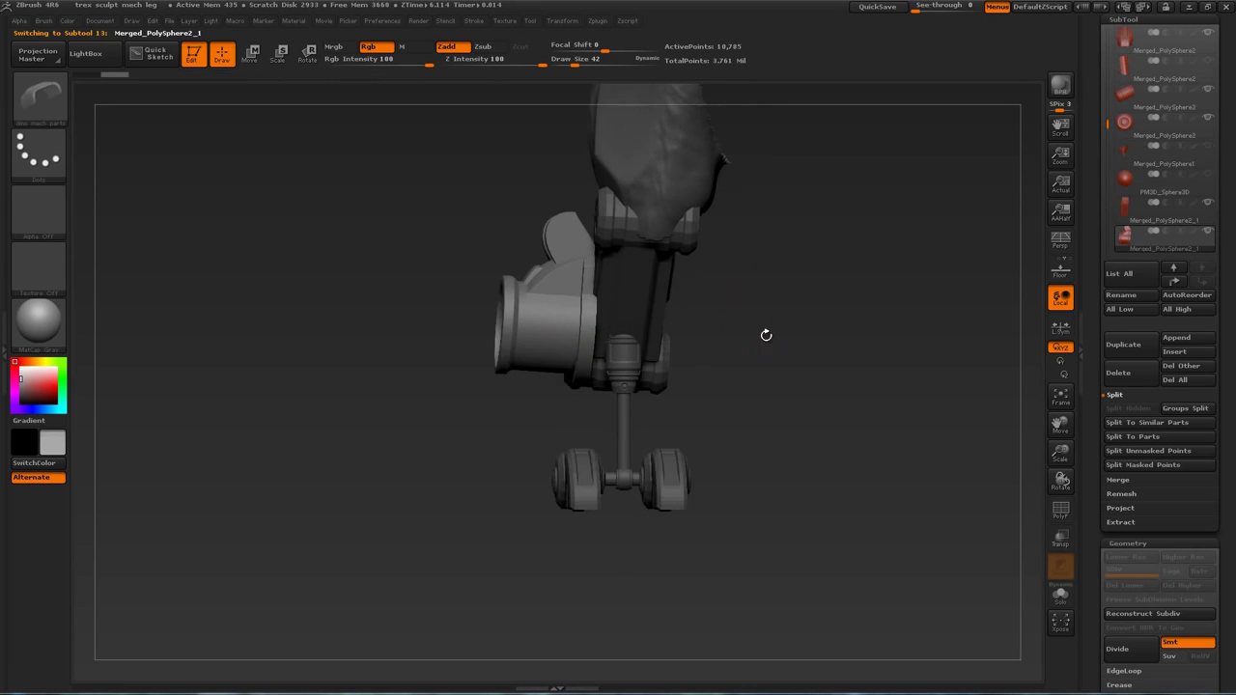
Rotate the mech parts10 piece with the transpose line so its ring stands upright and its hinge arms face the toe joints
{"action": "key", "text": "w"}
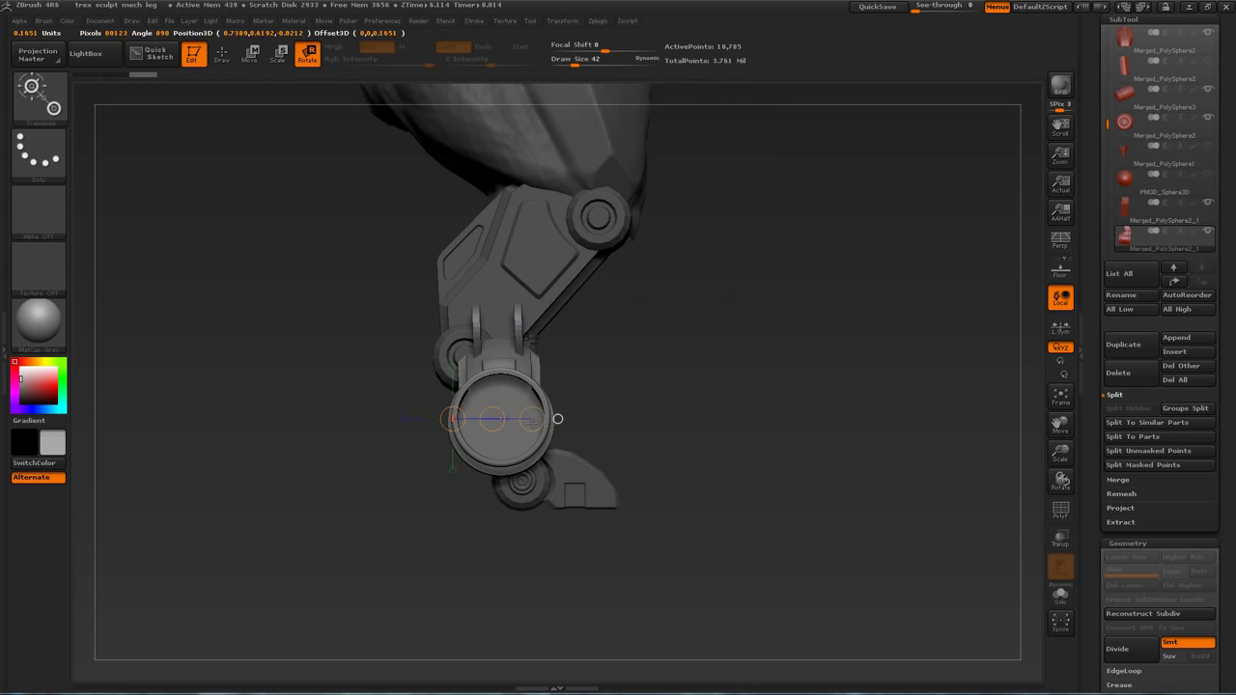
{"action": "left_click_drag", "start_coordinate": [532, 421], "coordinate": [537, 420], "text": "shift"}
{"action": "mouse_move", "coordinate": [537, 420]}
{"action": "left_mouse_down", "text": "shift"}
{"action": "mouse_move", "coordinate": [457, 545]}
{"action": "mouse_move", "coordinate": [300, 553]}
{"action": "mouse_move", "coordinate": [523, 484]}
{"action": "left_mouse_up", "text": "shift"}
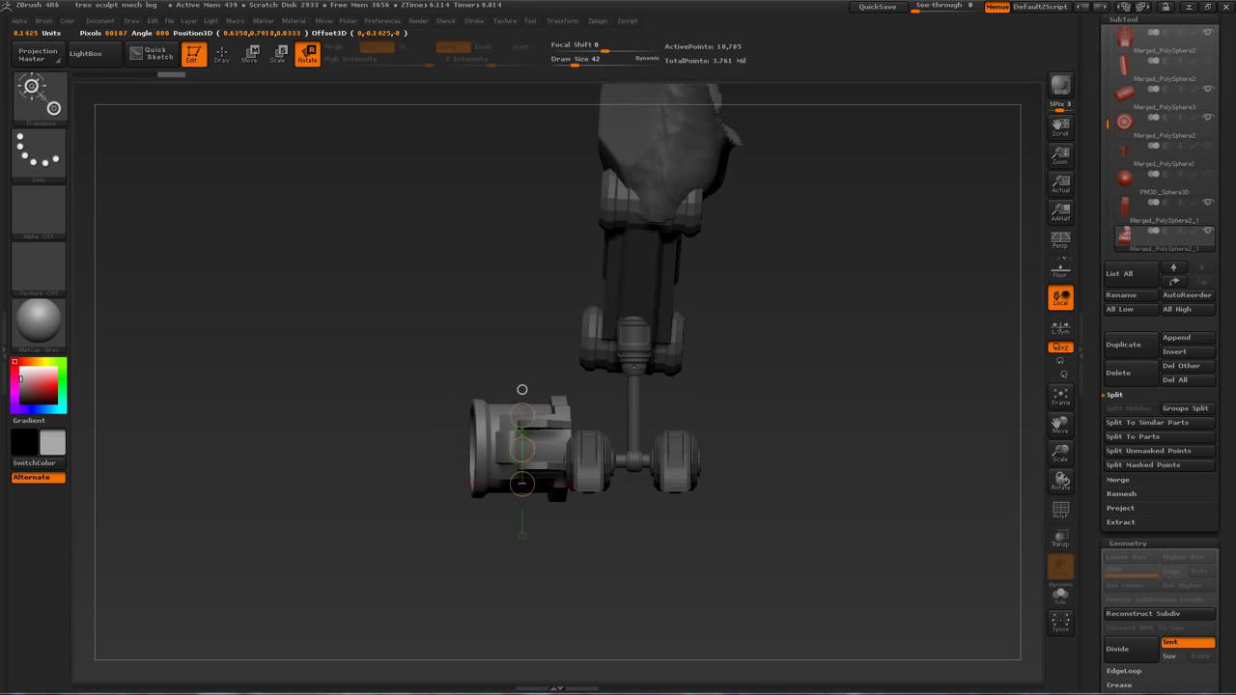
{"action": "left_click_drag", "start_coordinate": [522, 383], "coordinate": [570, 457]}
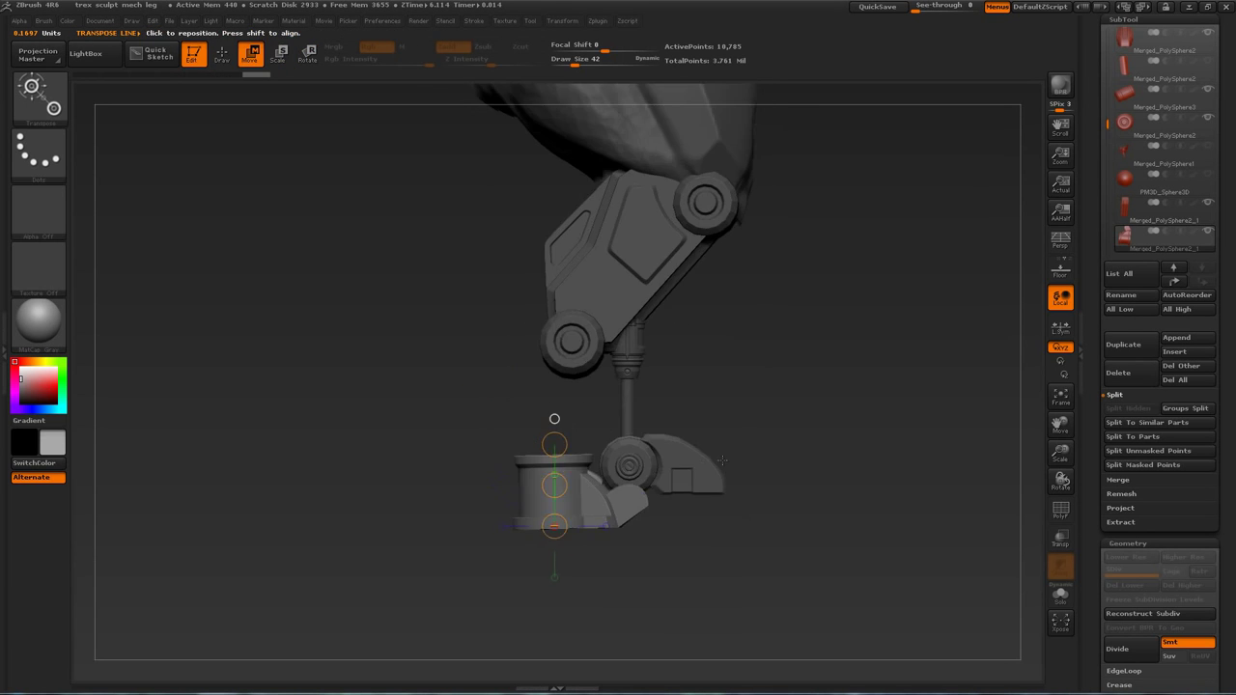
Scale the ring piece down and tilt it into place below the ankle joint, with its hinge arms above the toe joints
{"action": "right_click_drag", "start_coordinate": [567, 460], "coordinate": [644, 417], "text": "ctrl"}
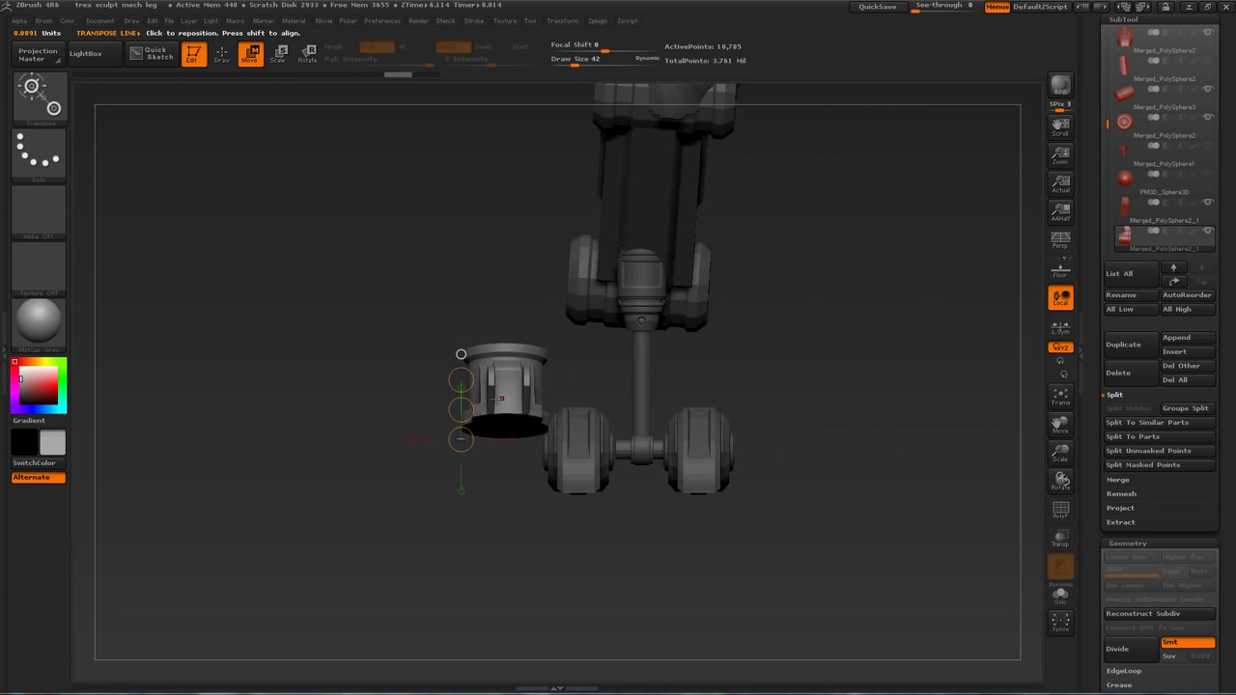
{"action": "left_click_drag", "start_coordinate": [644, 398], "coordinate": [833, 343]}
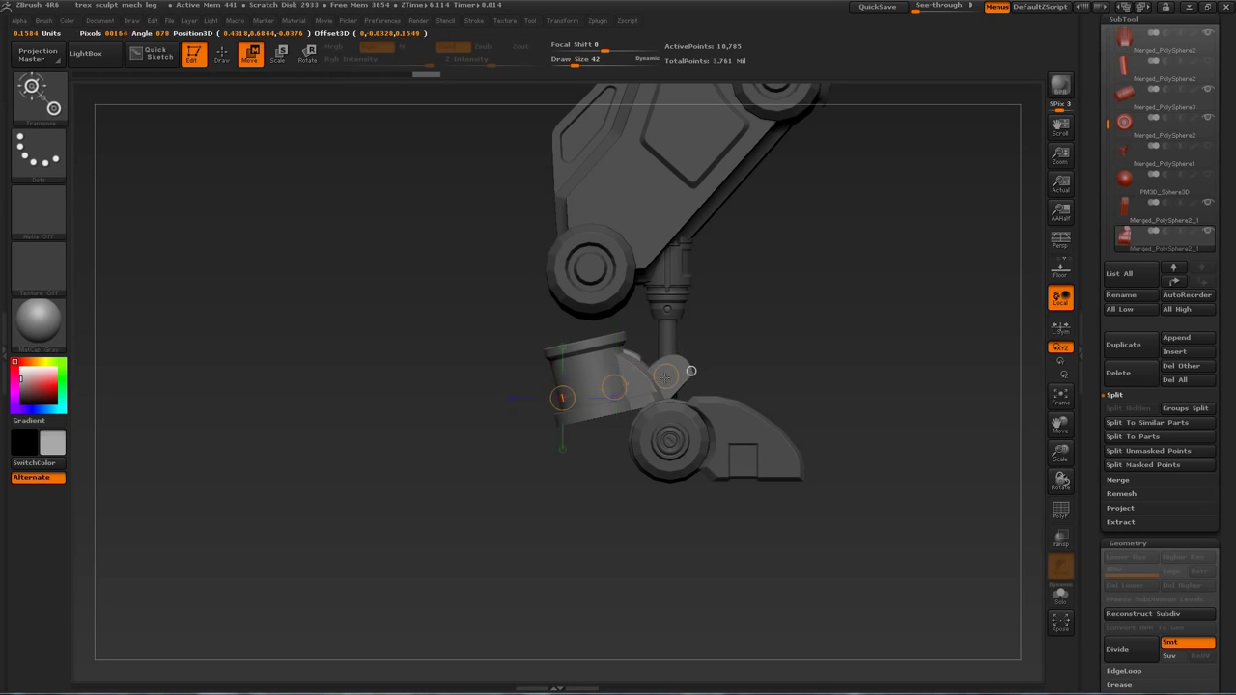
{"action": "left_click_drag", "start_coordinate": [614, 371], "coordinate": [753, 357]}
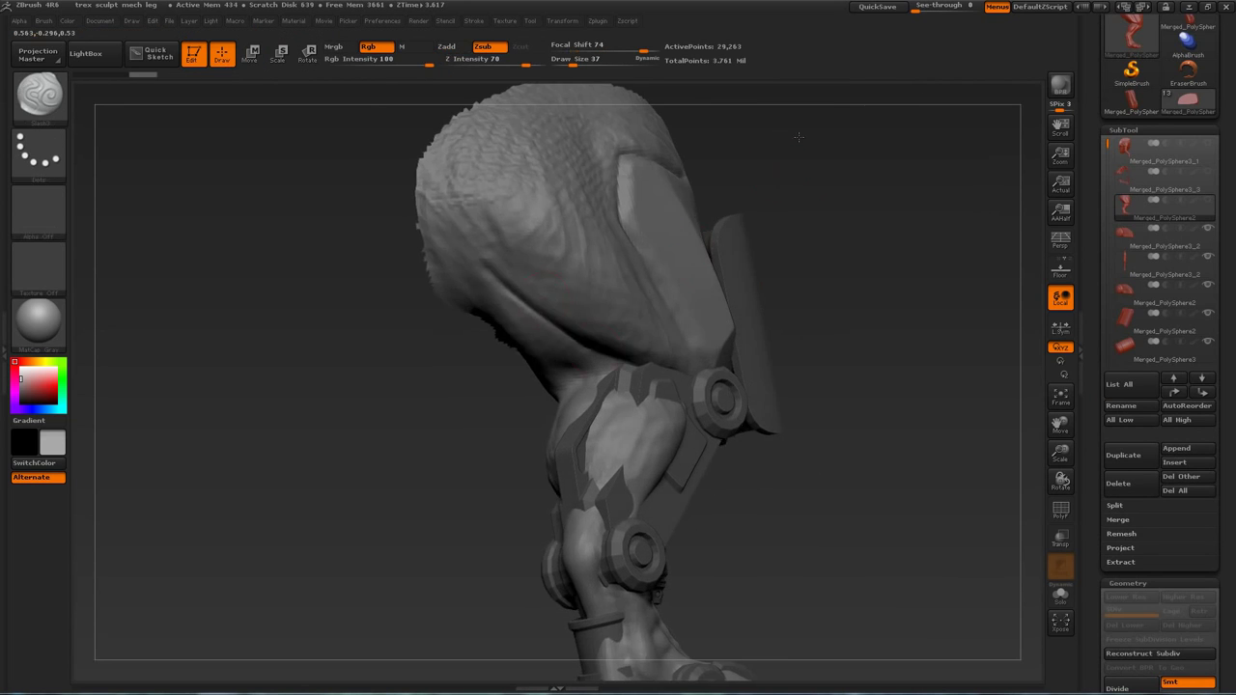
Choose the InsertCylndrExt brush and try a segmented cylinder curve across the thigh, undoing it
{"action": "mouse_move", "coordinate": [580, 348]}
{"action": "left_mouse_down"}
{"action": "mouse_move", "coordinate": [527, 342]}
{"action": "mouse_move", "coordinate": [604, 290]}
{"action": "mouse_move", "coordinate": [916, 229]}
{"action": "mouse_move", "coordinate": [869, 298]}
{"action": "left_mouse_up"}
{"action": "key", "text": "b"}
{"action": "key", "text": "i"}
{"action": "left_click", "coordinate": [803, 495]}
{"action": "left_click_drag", "start_coordinate": [836, 485], "coordinate": [879, 473]}
{"action": "left_click_drag", "start_coordinate": [568, 367], "coordinate": [468, 278]}
{"action": "mouse_move", "coordinate": [831, 253]}
{"action": "left_mouse_down"}
{"action": "mouse_move", "coordinate": [911, 242]}
{"action": "mouse_move", "coordinate": [835, 263]}
{"action": "left_mouse_up"}
{"action": "key", "text": "ctrl+z"}
Try segmented cylinder curves at different draw sizes along the thigh with the brush's Imbed depth at 0
{"action": "left_click", "coordinate": [44, 21]}
{"action": "left_click", "coordinate": [74, 380]}
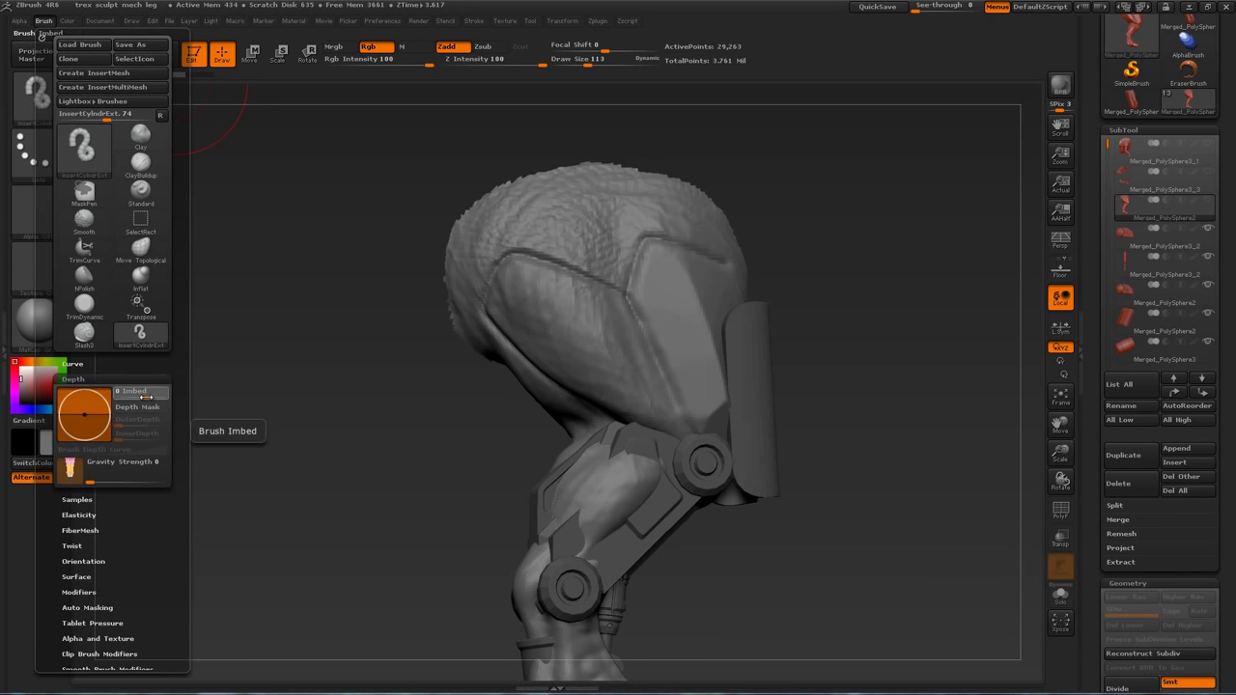
{"action": "left_click_drag", "start_coordinate": [663, 417], "coordinate": [497, 288]}
{"action": "key", "text": "s"}
{"action": "left_click_drag", "start_coordinate": [808, 253], "coordinate": [803, 253]}
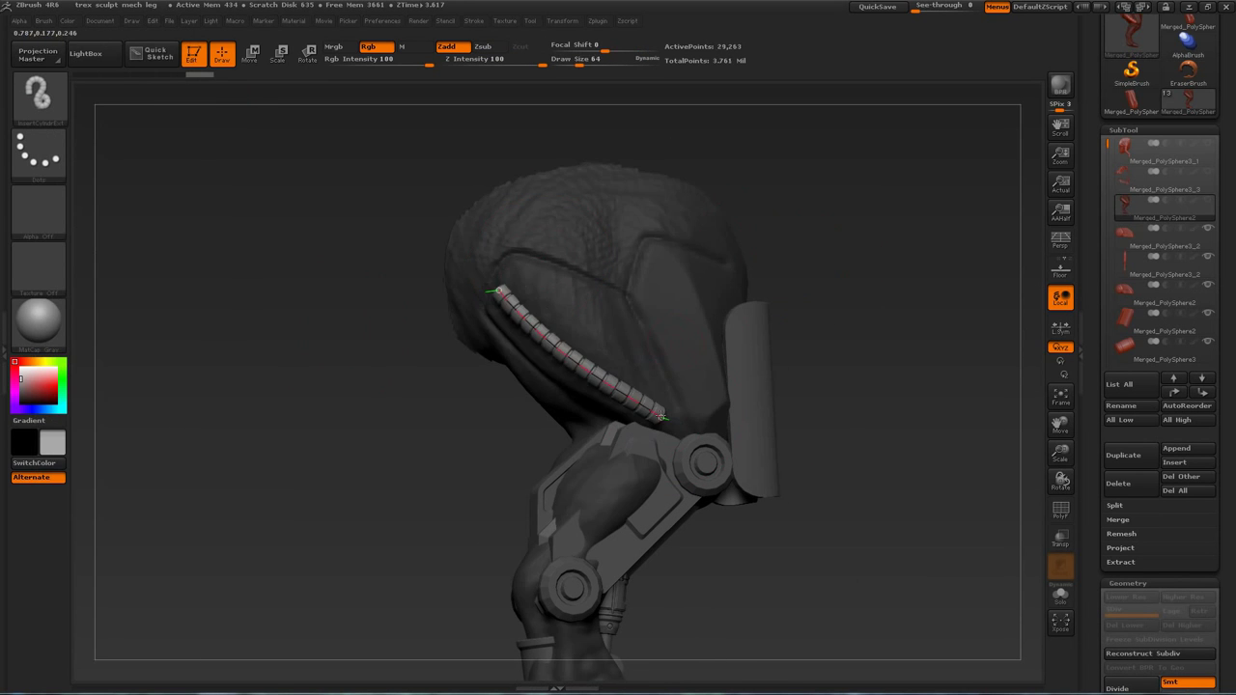
{"action": "key", "text": "s"}
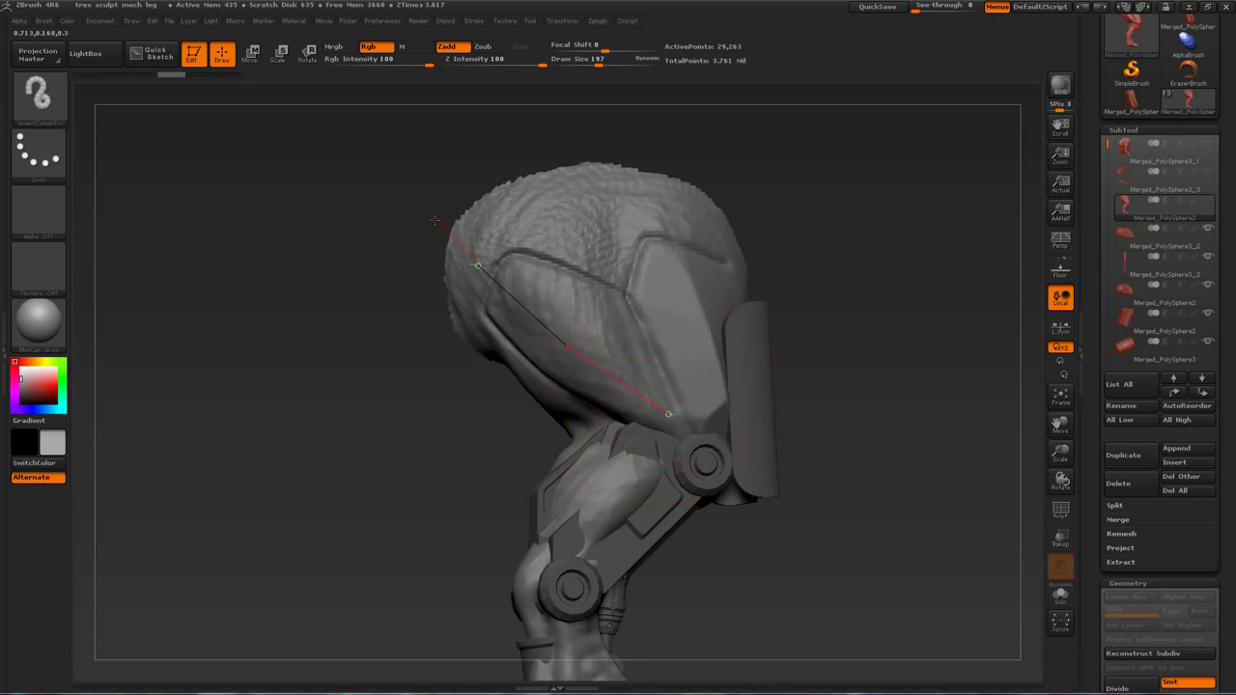
{"action": "left_click_drag", "start_coordinate": [435, 221], "coordinate": [435, 220]}
{"action": "key", "text": "ctrl+z"}
Set the draw size to 189 and draw a segmented cylinder hose from above the knee joint to the back of the hip
{"action": "key", "text": "s"}
{"action": "left_click_drag", "start_coordinate": [640, 387], "coordinate": [629, 386]}
{"action": "left_click_drag", "start_coordinate": [665, 416], "coordinate": [453, 232]}
{"action": "mouse_move", "coordinate": [751, 237]}
{"action": "left_mouse_down"}
{"action": "mouse_move", "coordinate": [810, 243]}
{"action": "mouse_move", "coordinate": [781, 240]}
{"action": "mouse_move", "coordinate": [670, 420]}
{"action": "left_mouse_up"}
{"action": "left_click_drag", "start_coordinate": [909, 421], "coordinate": [797, 270]}
Lower the brush's Imbed to a negative depth and refresh the hose curve with the new setting
{"action": "left_click", "coordinate": [43, 20]}
{"action": "left_click_drag", "start_coordinate": [142, 396], "coordinate": [118, 397]}
{"action": "left_click", "coordinate": [43, 21]}
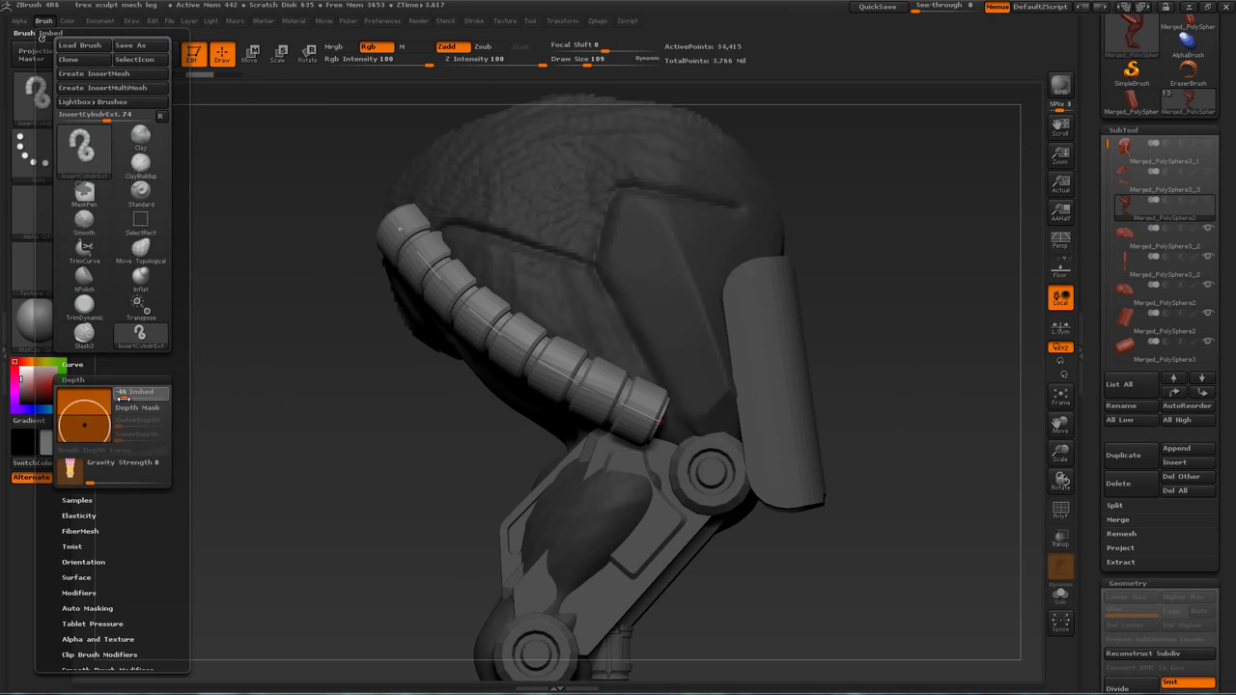
{"action": "left_click_drag", "start_coordinate": [898, 319], "coordinate": [773, 323]}
{"action": "left_click", "coordinate": [664, 421]}
{"action": "mouse_move", "coordinate": [840, 290]}
{"action": "left_mouse_down"}
{"action": "mouse_move", "coordinate": [911, 271]}
{"action": "mouse_move", "coordinate": [898, 183]}
{"action": "left_mouse_up"}
{"action": "left_click", "coordinate": [676, 422]}
Adjust the curve's stroke settings and refit the hose along the back of the thigh
{"action": "mouse_move", "coordinate": [850, 242]}
{"action": "left_mouse_down"}
{"action": "mouse_move", "coordinate": [797, 330]}
{"action": "mouse_move", "coordinate": [547, 81]}
{"action": "left_mouse_up"}
{"action": "left_click", "coordinate": [475, 20]}
{"action": "mouse_move", "coordinate": [850, 387]}
{"action": "left_mouse_down"}
{"action": "mouse_move", "coordinate": [613, 436]}
{"action": "mouse_move", "coordinate": [676, 234]}
{"action": "left_mouse_up"}
{"action": "left_click_drag", "start_coordinate": [831, 242], "coordinate": [927, 289]}
{"action": "mouse_move", "coordinate": [406, 270]}
{"action": "left_mouse_down"}
{"action": "mouse_move", "coordinate": [576, 239]}
{"action": "mouse_move", "coordinate": [715, 261]}
{"action": "left_mouse_up"}
{"action": "left_click_drag", "start_coordinate": [1004, 309], "coordinate": [927, 261]}
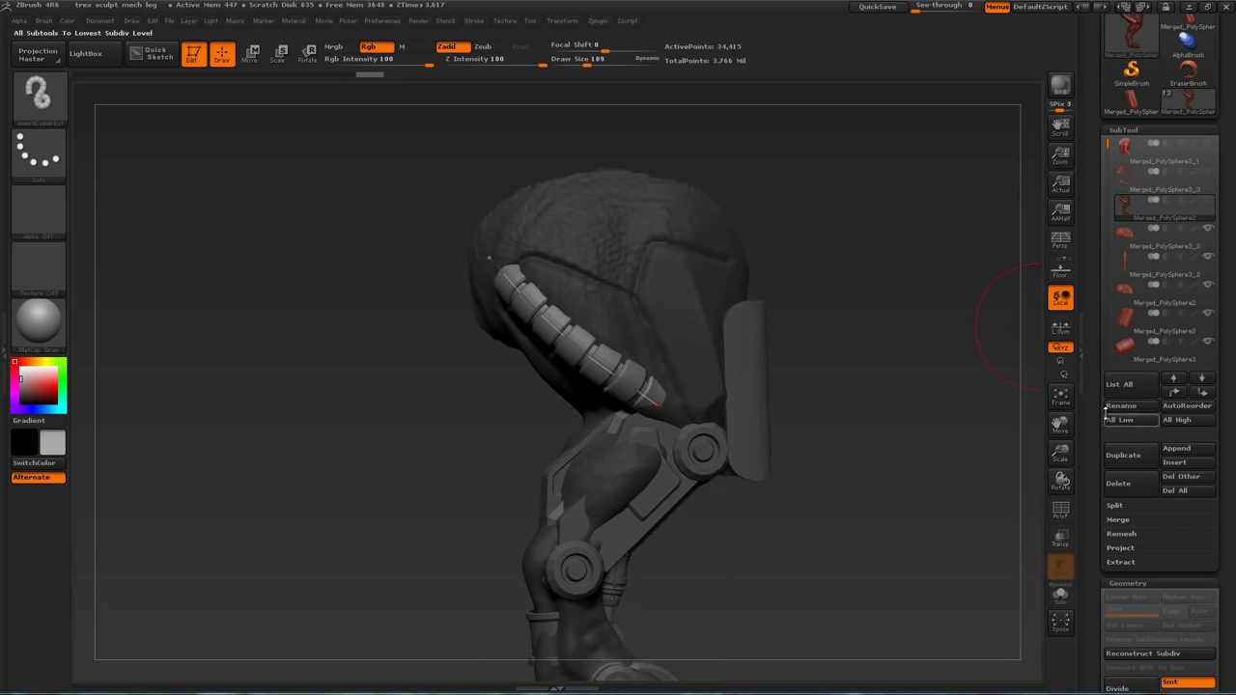
Split the hose off the leg into its own subtool with Split Unmasked Points
{"action": "left_click", "coordinate": [1114, 505]}
{"action": "left_click", "coordinate": [1126, 469]}
{"action": "left_click", "coordinate": [1210, 137]}
{"action": "left_click_drag", "start_coordinate": [893, 343], "coordinate": [904, 454], "text": "alt"}
Choose the ClayBuildup brush at a smaller draw size and build up the thigh surface around the hose
{"action": "key", "text": "b"}
{"action": "key", "text": "c"}
{"action": "key", "text": "b"}
{"action": "key", "text": "["}
{"action": "key", "text": "["}
{"action": "mouse_move", "coordinate": [917, 319]}
{"action": "left_mouse_down"}
{"action": "mouse_move", "coordinate": [942, 357]}
{"action": "mouse_move", "coordinate": [923, 340]}
{"action": "left_mouse_up"}
{"action": "left_click_drag", "start_coordinate": [700, 236], "coordinate": [676, 280]}
{"action": "mouse_move", "coordinate": [951, 299]}
{"action": "left_mouse_down"}
{"action": "mouse_move", "coordinate": [993, 256]}
{"action": "mouse_move", "coordinate": [952, 275]}
{"action": "left_mouse_up"}
{"action": "left_click_drag", "start_coordinate": [668, 270], "coordinate": [685, 241]}
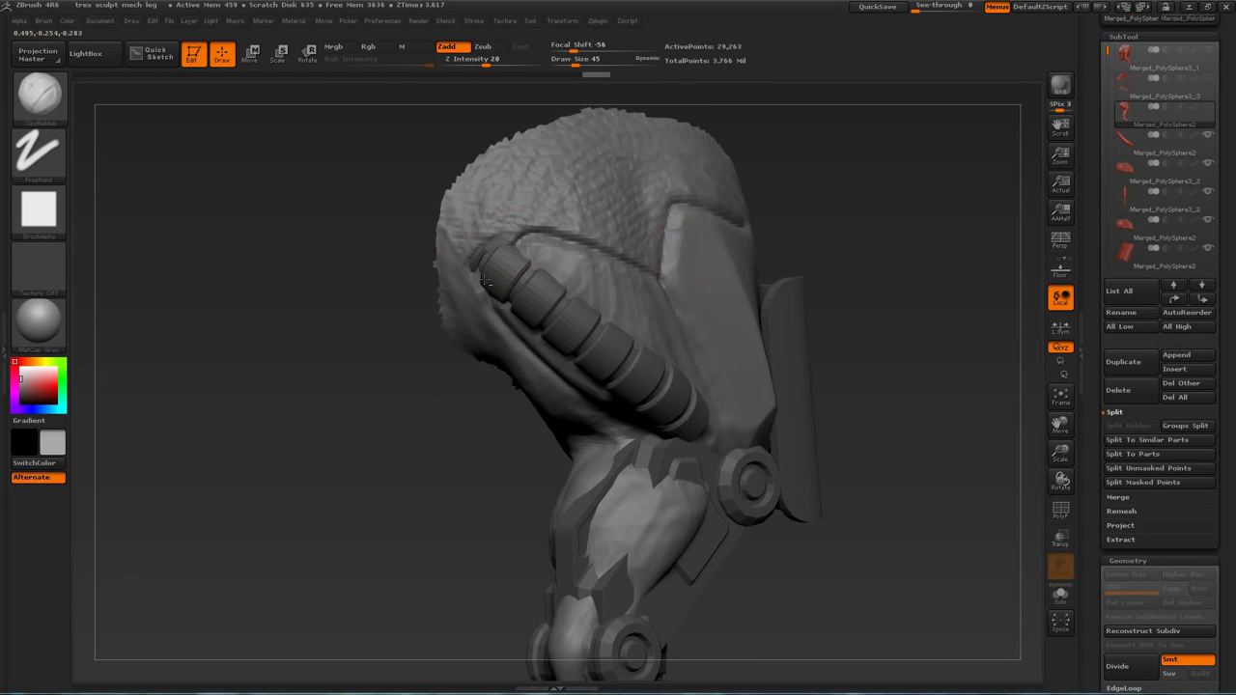
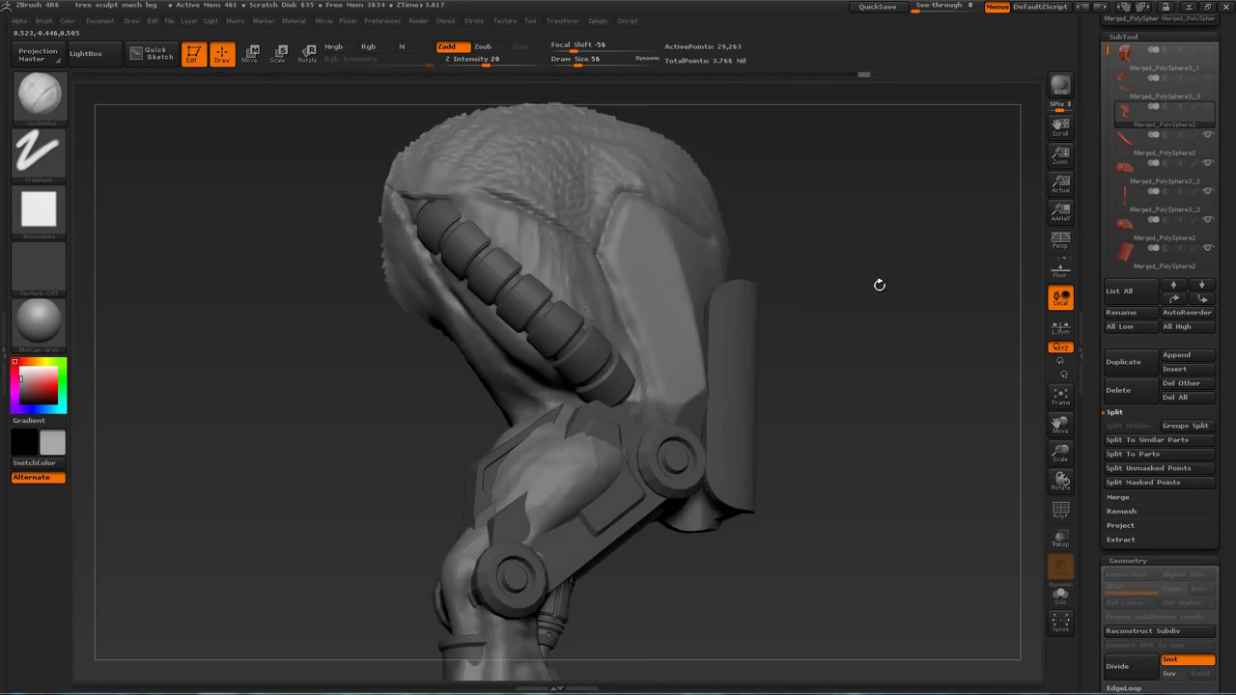
Subdivide the leg mesh once, mask the outer upper thigh above the hose and extract it as an armour plate
{"action": "key", "text": "ctrl+d"}
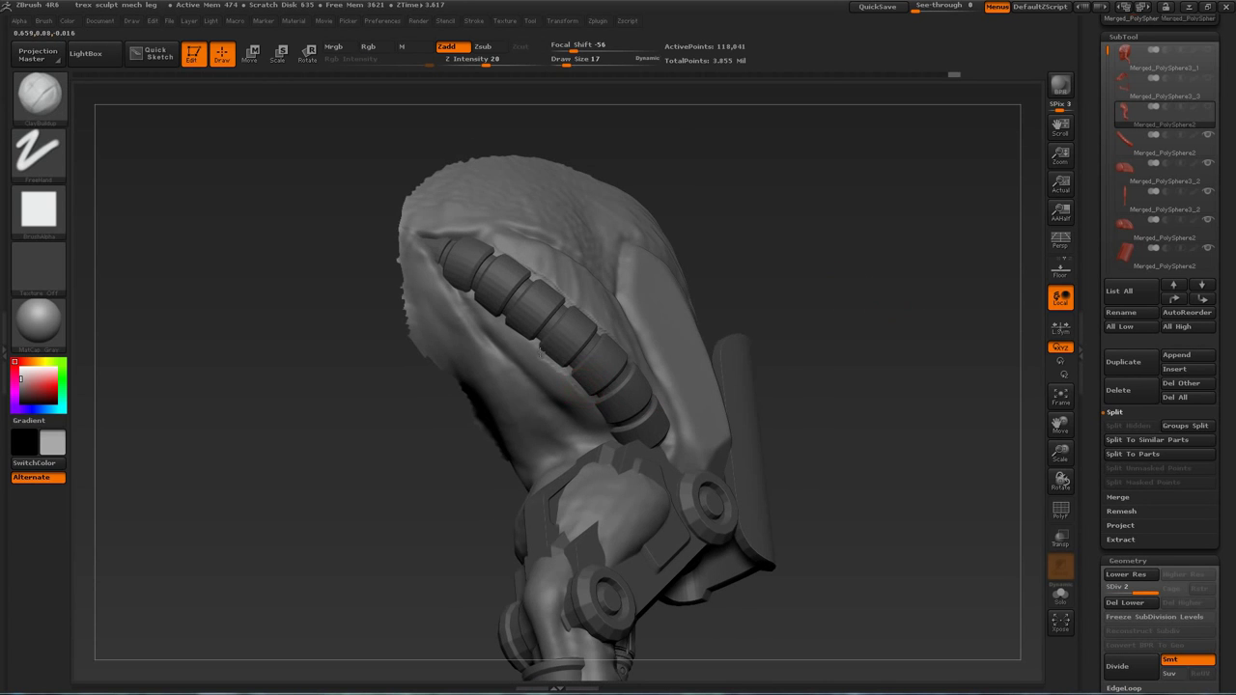
{"action": "left_click", "coordinate": [39, 210]}
{"action": "left_click", "coordinate": [110, 261]}
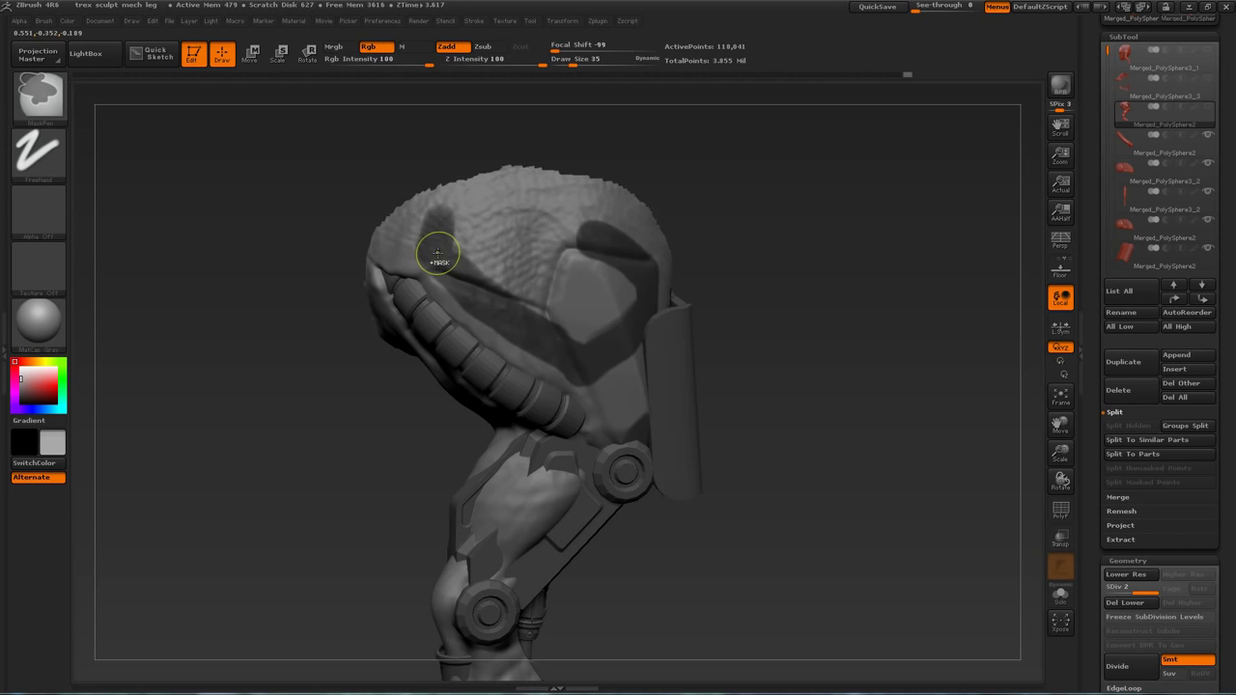
{"action": "mouse_move", "coordinate": [428, 242]}
{"action": "left_mouse_down"}
{"action": "mouse_move", "coordinate": [546, 240]}
{"action": "mouse_move", "coordinate": [599, 309]}
{"action": "left_mouse_up"}
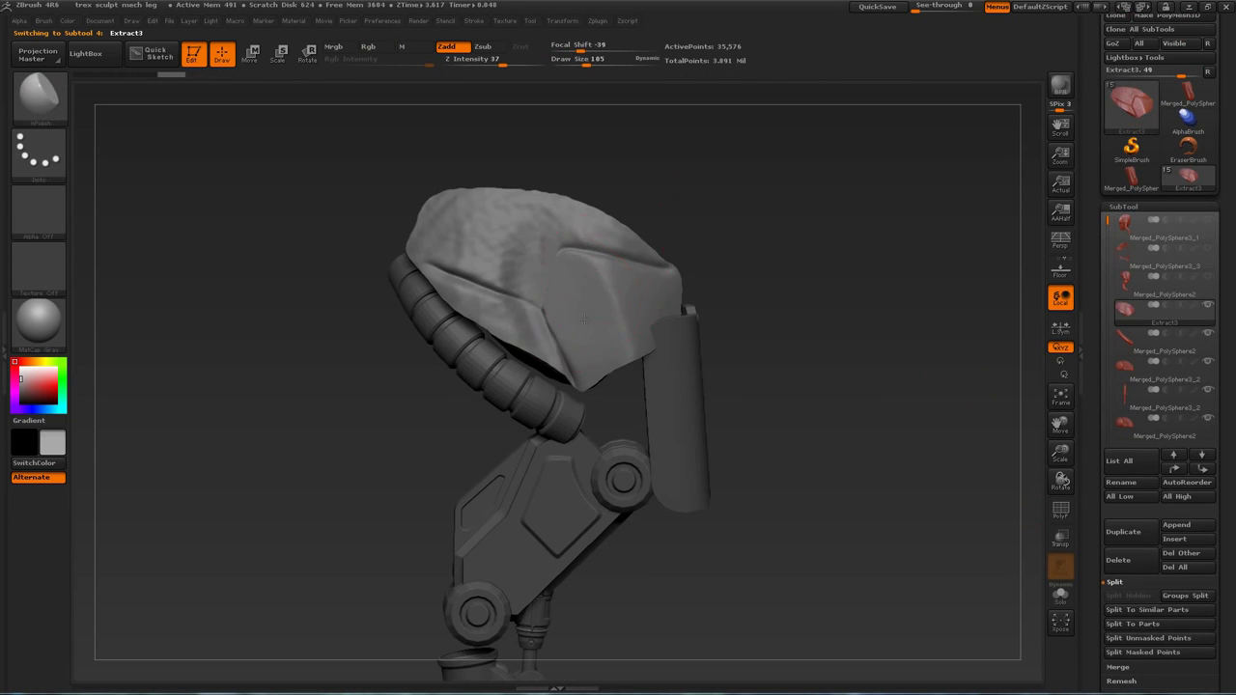
Polish the extracted thigh plate with the hPolish brush, flattening its rough skin texture and old grooves into clean planes
{"action": "left_click", "coordinate": [608, 261], "text": "alt"}
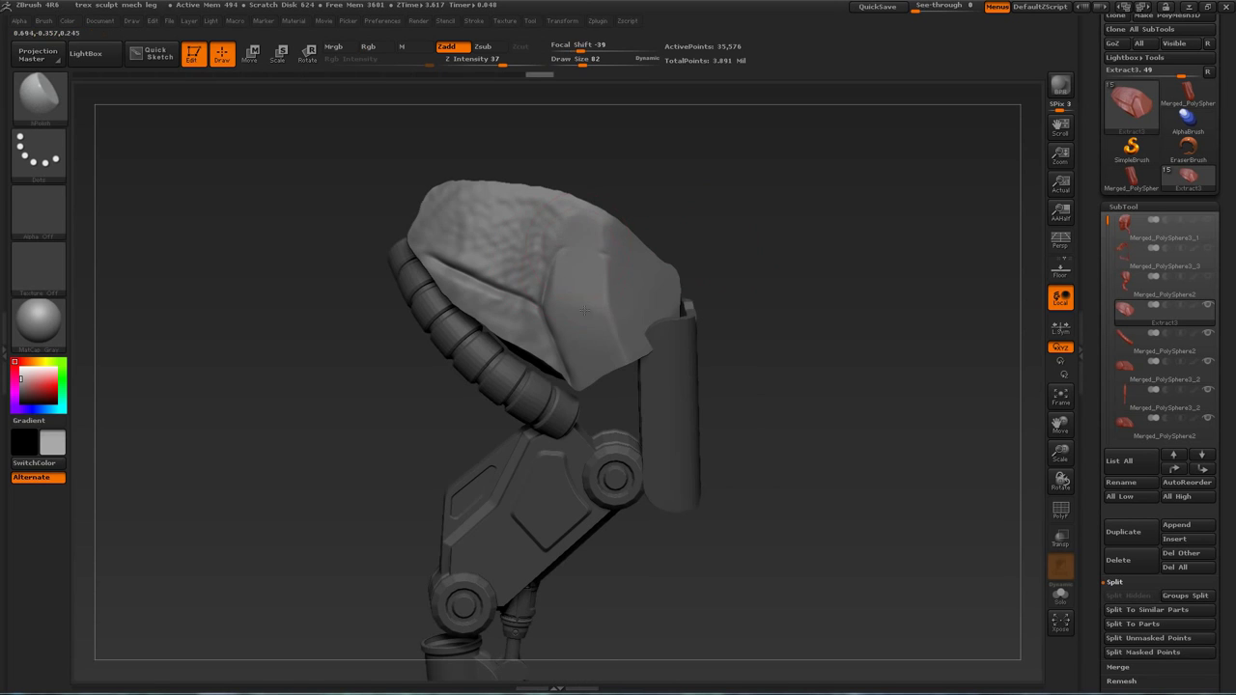
{"action": "left_click_drag", "start_coordinate": [670, 228], "coordinate": [724, 230]}
{"action": "left_click_drag", "start_coordinate": [512, 260], "coordinate": [570, 338]}
{"action": "mouse_move", "coordinate": [735, 223]}
{"action": "left_mouse_down"}
{"action": "mouse_move", "coordinate": [782, 207]}
{"action": "mouse_move", "coordinate": [725, 224]}
{"action": "left_mouse_up"}
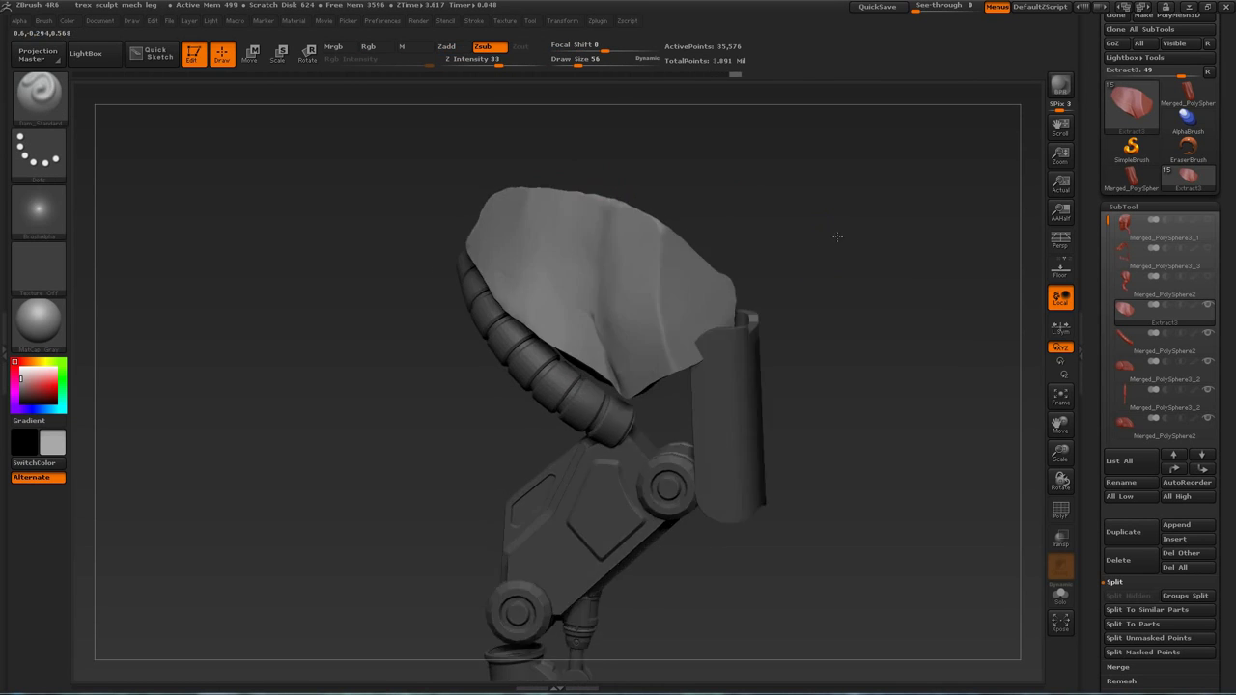
Trim the thigh plate's rough outline into straight front, top, rear and lower edges with the TrimCurve brush
{"action": "left_click_drag", "start_coordinate": [576, 352], "coordinate": [591, 406], "text": "shift"}
{"action": "left_click_drag", "start_coordinate": [811, 319], "coordinate": [826, 317]}
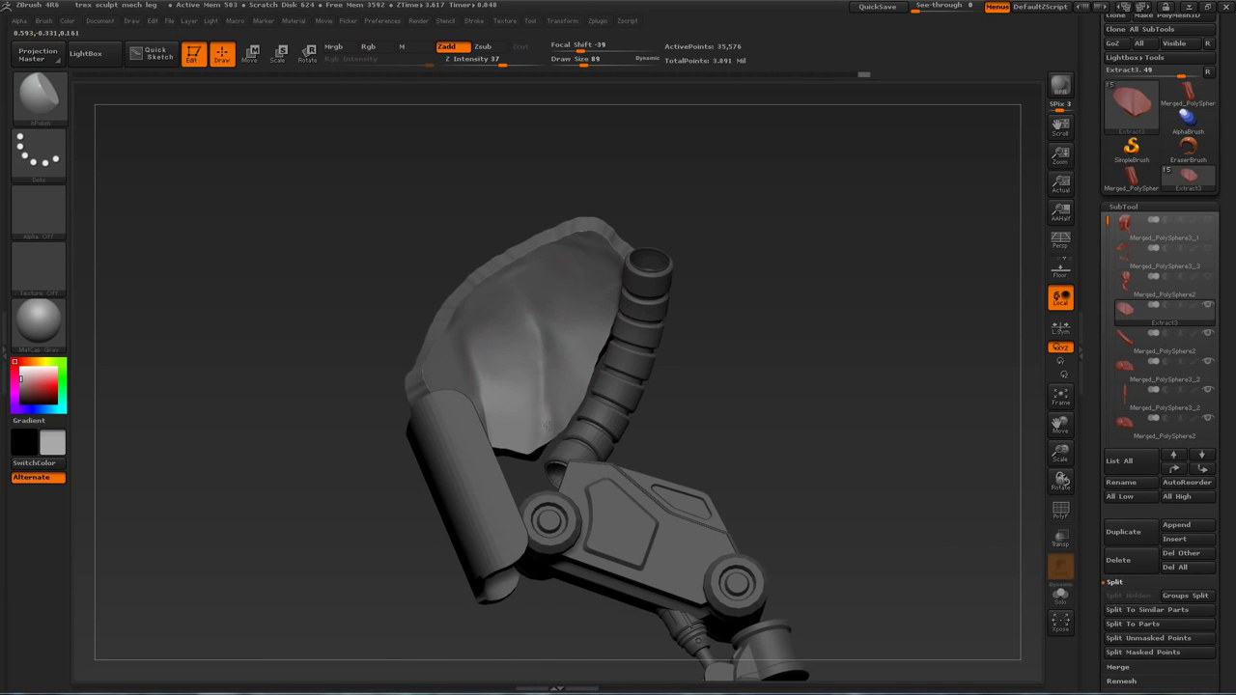
{"action": "mouse_move", "coordinate": [870, 290]}
{"action": "left_mouse_down"}
{"action": "mouse_move", "coordinate": [786, 193]}
{"action": "mouse_move", "coordinate": [810, 395]}
{"action": "left_mouse_up"}
{"action": "left_click", "coordinate": [1064, 541]}
{"action": "left_click", "coordinate": [1064, 540]}
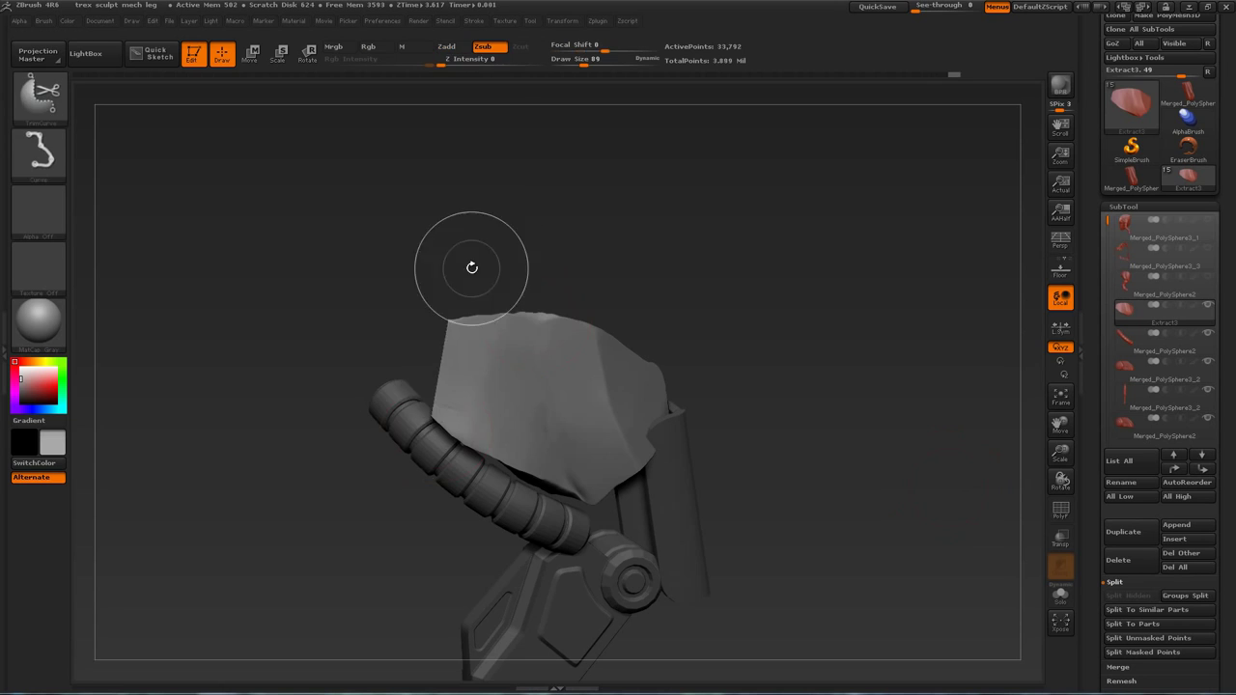
{"action": "left_click_drag", "start_coordinate": [568, 335], "coordinate": [680, 338], "text": "ctrl+shift"}
{"action": "left_click_drag", "start_coordinate": [681, 353], "coordinate": [719, 357]}
{"action": "left_click_drag", "start_coordinate": [755, 415], "coordinate": [749, 382], "text": "alt"}
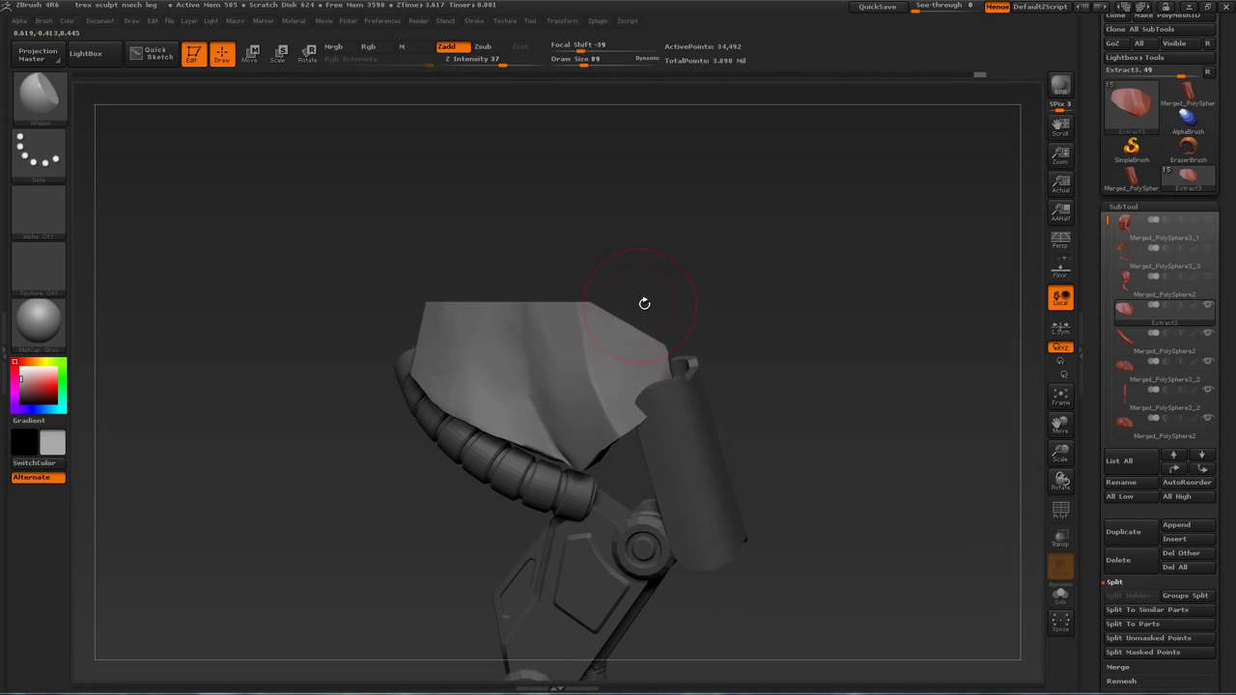
{"action": "left_click_drag", "start_coordinate": [644, 304], "coordinate": [402, 362]}
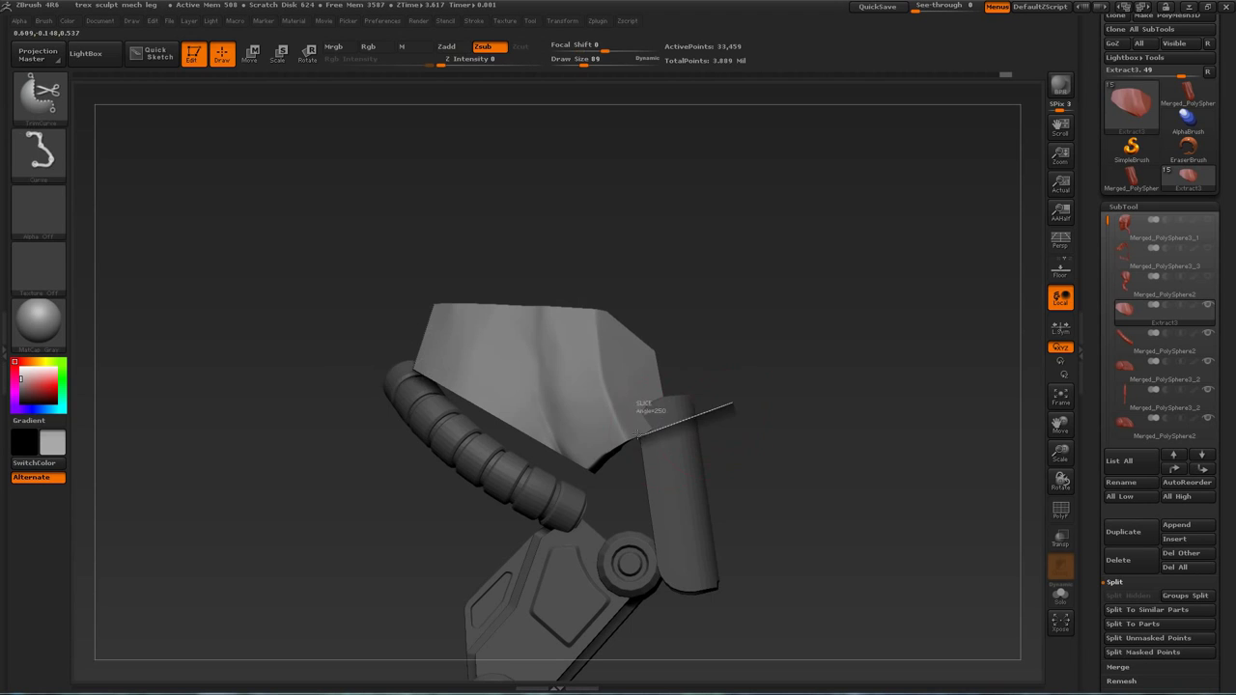
{"action": "mouse_move", "coordinate": [748, 381]}
{"action": "left_mouse_down"}
{"action": "mouse_move", "coordinate": [878, 331]}
{"action": "mouse_move", "coordinate": [756, 345]}
{"action": "mouse_move", "coordinate": [744, 384]}
{"action": "left_mouse_up"}
Flatten the trimmed thigh plate's broad grooves toward its lower corner with the hPolish brush at a smaller draw size
{"action": "left_click_drag", "start_coordinate": [540, 367], "coordinate": [569, 454]}
{"action": "left_click_drag", "start_coordinate": [579, 386], "coordinate": [604, 444]}
{"action": "key", "text": "ctrl+z"}
{"action": "left_click_drag", "start_coordinate": [656, 291], "coordinate": [714, 338], "text": "ctrl"}
{"action": "left_click_drag", "start_coordinate": [715, 338], "coordinate": [748, 340]}
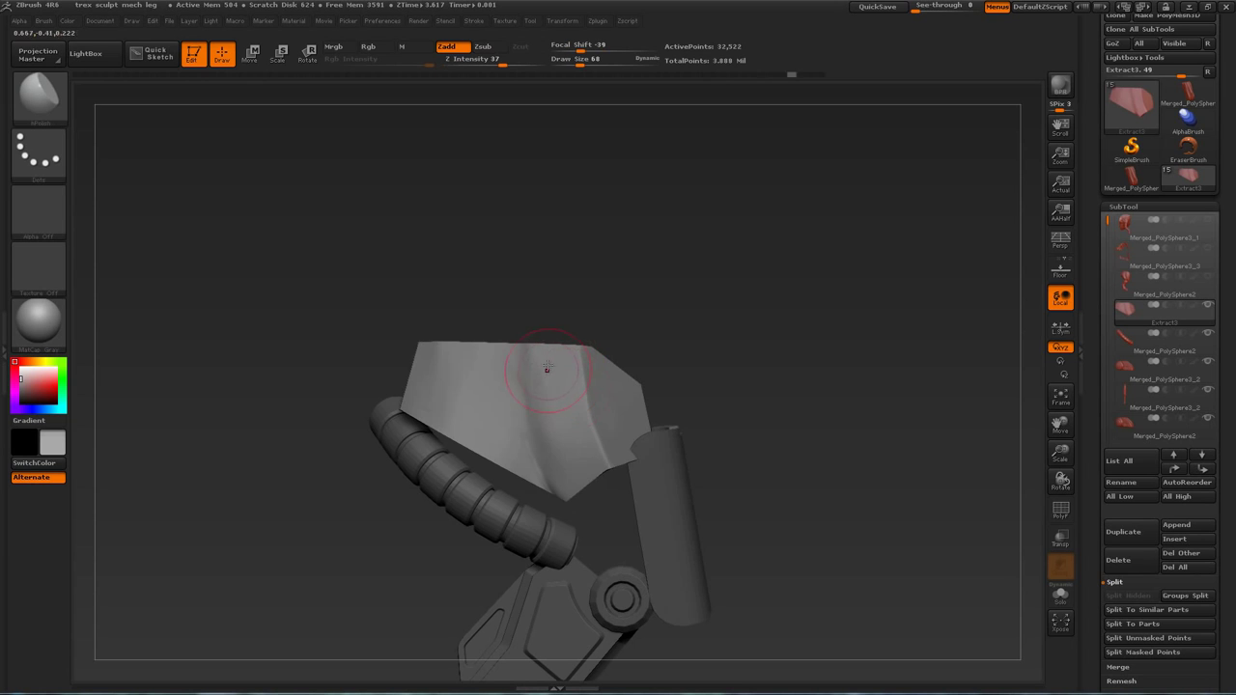
{"action": "left_click_drag", "start_coordinate": [567, 455], "coordinate": [570, 478]}
{"action": "mouse_move", "coordinate": [746, 377]}
{"action": "left_mouse_down", "text": "alt"}
{"action": "mouse_move", "coordinate": [739, 325]}
{"action": "mouse_move", "coordinate": [741, 339]}
{"action": "left_mouse_up", "text": "alt"}
Choose the Layer brush with the DragRect stroke, test a stamp on the plate, undo it and set Z Intensity to 75
{"action": "key", "text": "b"}
{"action": "key", "text": "l"}
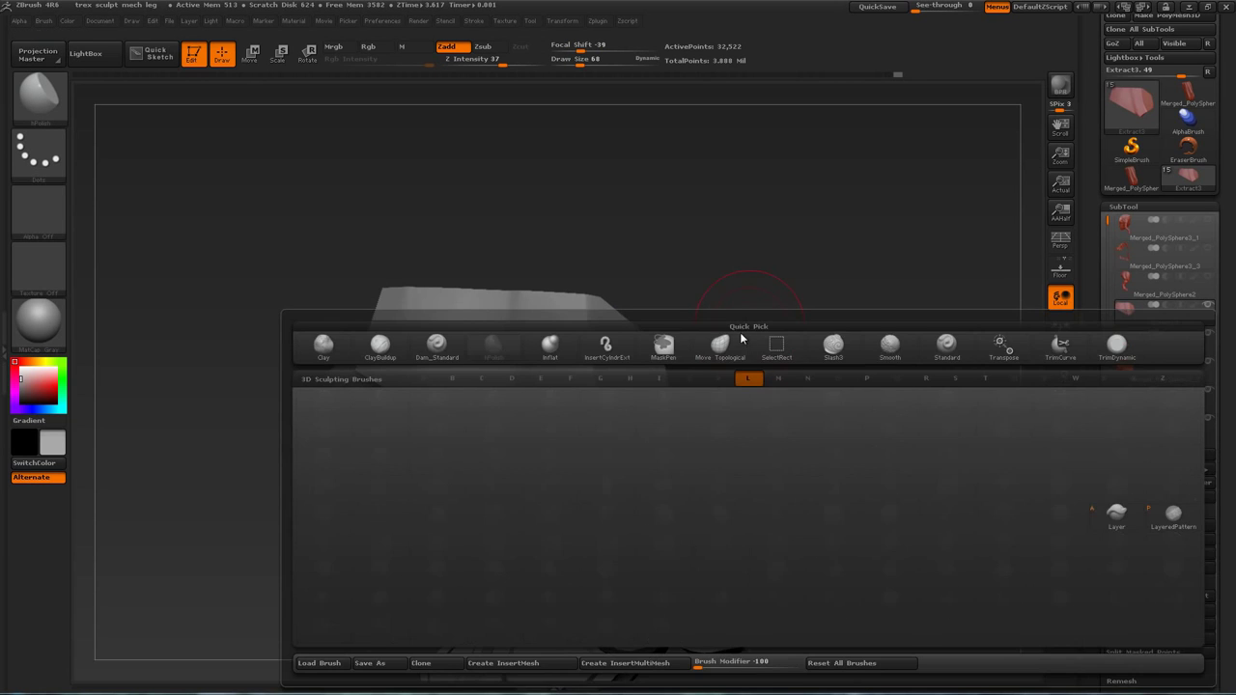
{"action": "left_click", "coordinate": [1117, 517]}
{"action": "left_click", "coordinate": [39, 157]}
{"action": "left_click", "coordinate": [138, 174]}
{"action": "left_click_drag", "start_coordinate": [684, 375], "coordinate": [726, 357]}
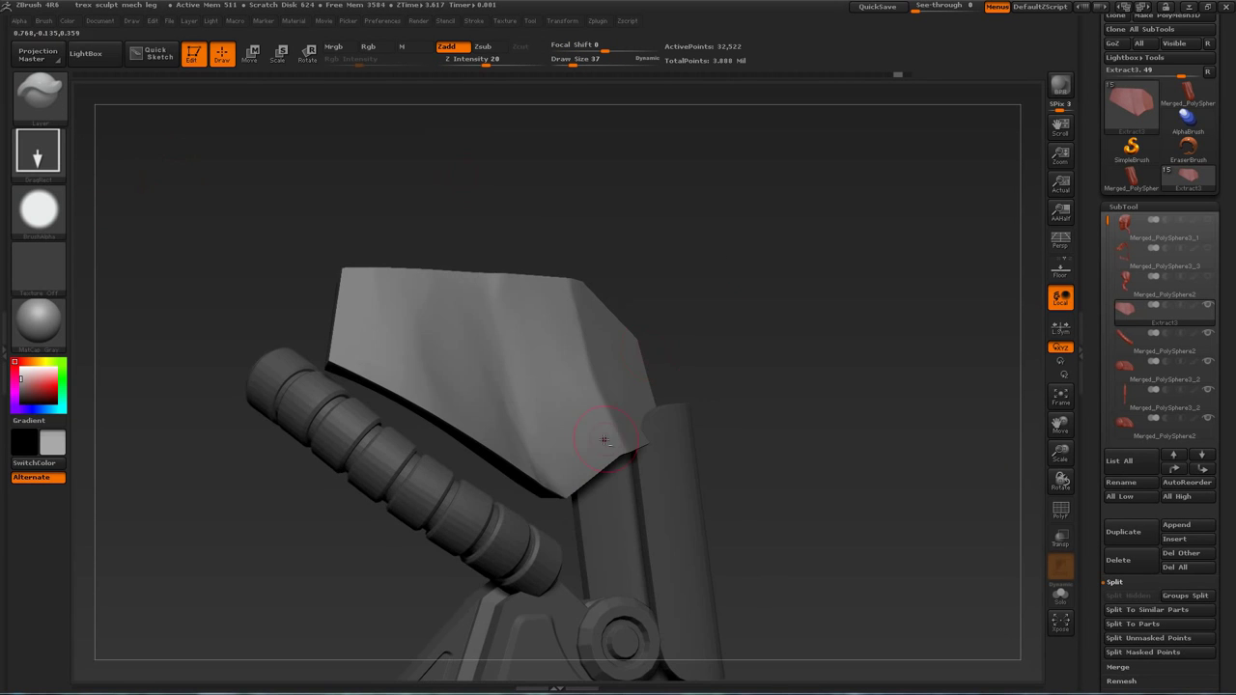
{"action": "left_click_drag", "start_coordinate": [681, 224], "coordinate": [727, 228]}
{"action": "left_click_drag", "start_coordinate": [580, 447], "coordinate": [587, 480]}
{"action": "key", "text": "ctrl+z"}
{"action": "left_click_drag", "start_coordinate": [505, 62], "coordinate": [528, 61]}
Stamp five round screw recesses into the thigh plate near its corners
{"action": "left_click_drag", "start_coordinate": [804, 259], "coordinate": [864, 261]}
{"action": "left_click_drag", "start_coordinate": [656, 420], "coordinate": [664, 448]}
{"action": "left_click_drag", "start_coordinate": [784, 319], "coordinate": [720, 334]}
{"action": "left_click_drag", "start_coordinate": [701, 290], "coordinate": [725, 276]}
{"action": "left_click_drag", "start_coordinate": [567, 294], "coordinate": [569, 320]}
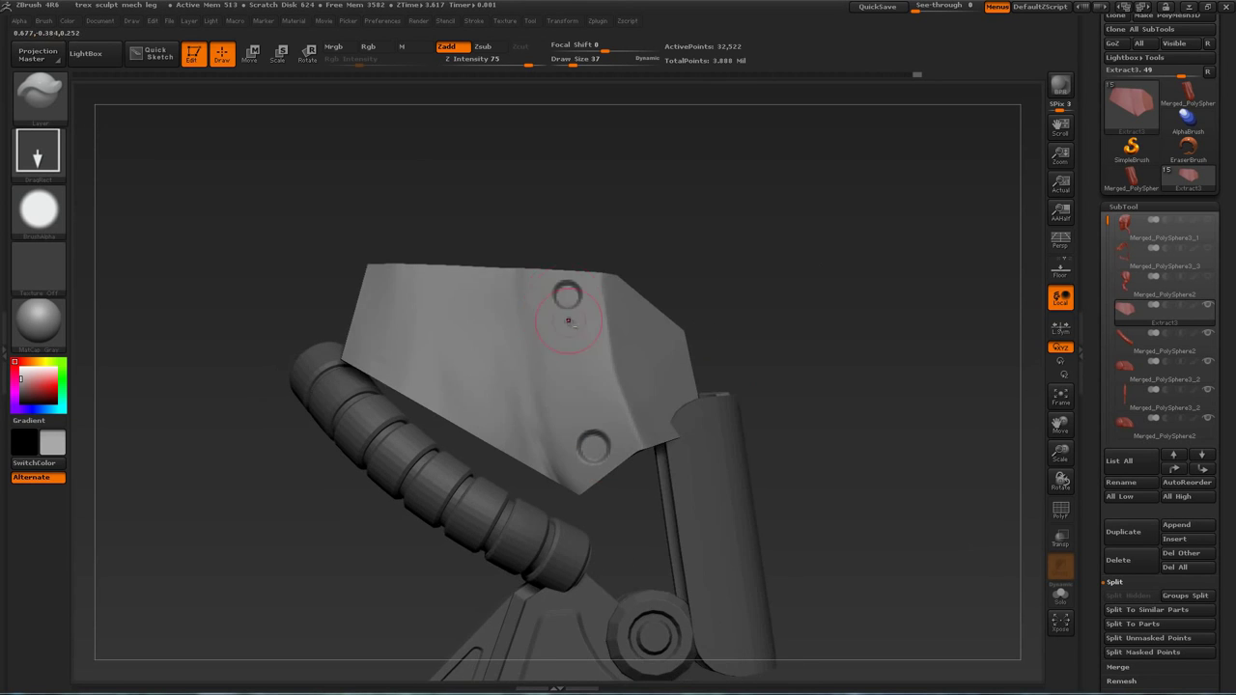
{"action": "left_click_drag", "start_coordinate": [386, 221], "coordinate": [352, 232]}
{"action": "left_click_drag", "start_coordinate": [376, 353], "coordinate": [390, 333]}
{"action": "left_click_drag", "start_coordinate": [747, 319], "coordinate": [650, 346]}
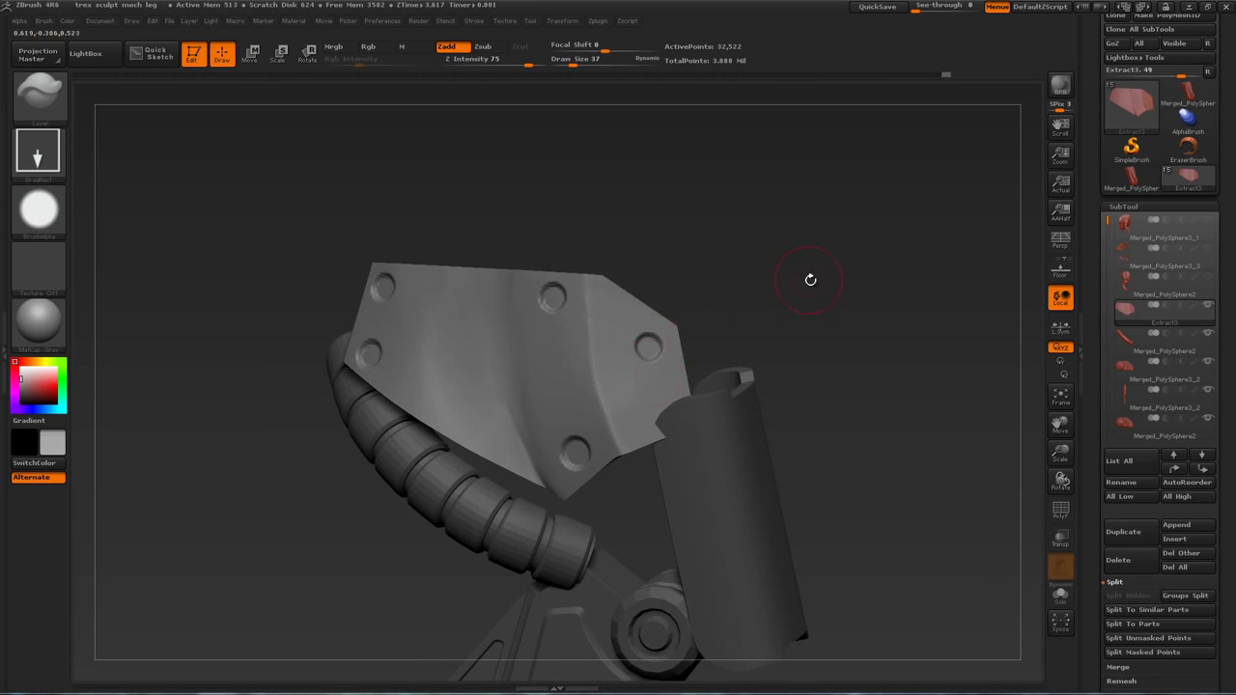
{"action": "left_click_drag", "start_coordinate": [1045, 252], "coordinate": [1024, 263]}
Insert the slotted screw head from the mech parts InsertMesh brush into each of the thigh plate's five recesses
{"action": "key", "text": "b"}
{"action": "left_click", "coordinate": [663, 323]}
{"action": "key", "text": "m"}
{"action": "left_click", "coordinate": [807, 396]}
{"action": "mouse_move", "coordinate": [821, 338]}
{"action": "left_mouse_down"}
{"action": "mouse_move", "coordinate": [763, 290]}
{"action": "mouse_move", "coordinate": [807, 260]}
{"action": "left_mouse_up"}
{"action": "mouse_move", "coordinate": [649, 347]}
{"action": "left_mouse_down"}
{"action": "mouse_move", "coordinate": [654, 371]}
{"action": "mouse_move", "coordinate": [662, 352]}
{"action": "mouse_move", "coordinate": [653, 367]}
{"action": "left_mouse_up"}
{"action": "key", "text": "ctrl+z"}
{"action": "left_click_drag", "start_coordinate": [773, 268], "coordinate": [821, 275]}
{"action": "left_click_drag", "start_coordinate": [538, 291], "coordinate": [543, 311]}
{"action": "left_click_drag", "start_coordinate": [839, 314], "coordinate": [487, 377]}
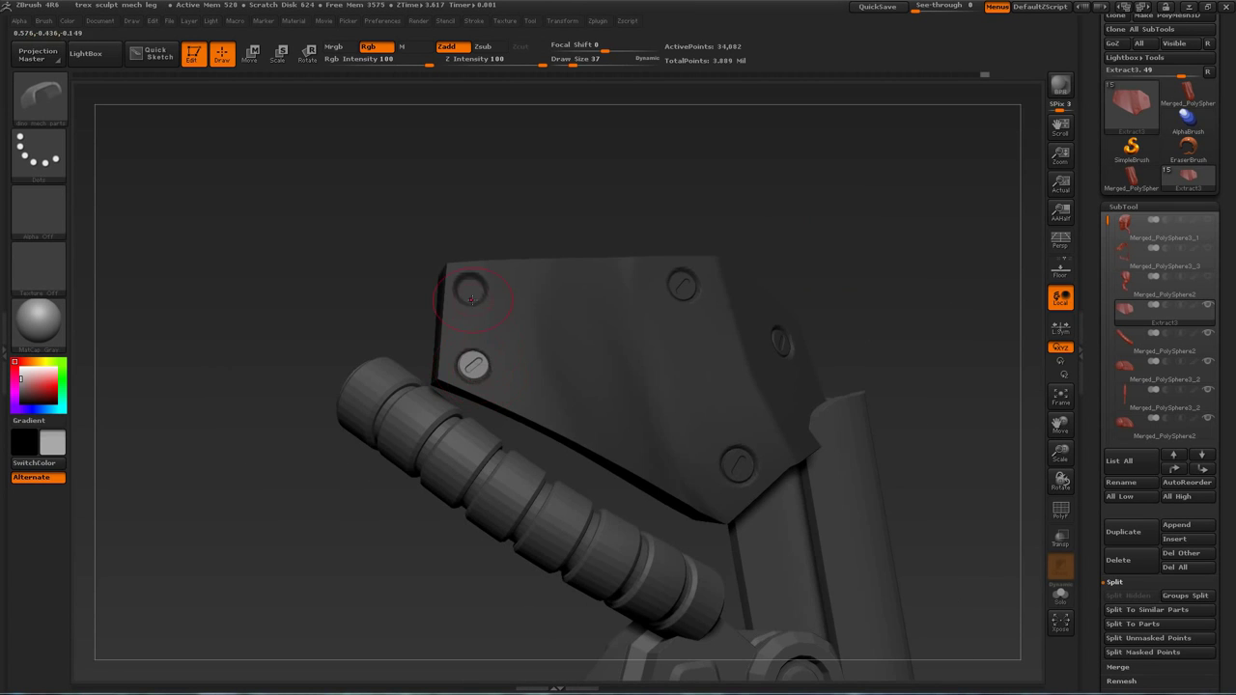
{"action": "left_click_drag", "start_coordinate": [880, 239], "coordinate": [903, 266], "text": "ctrl"}
{"action": "left_click_drag", "start_coordinate": [880, 253], "coordinate": [866, 282]}
Carve a panel line down the thigh plate from its top edge toward the lower edge with the Dam_Standard brush
{"action": "key", "text": "b"}
{"action": "key", "text": "d"}
{"action": "key", "text": "s"}
{"action": "left_click_drag", "start_coordinate": [571, 264], "coordinate": [580, 338]}
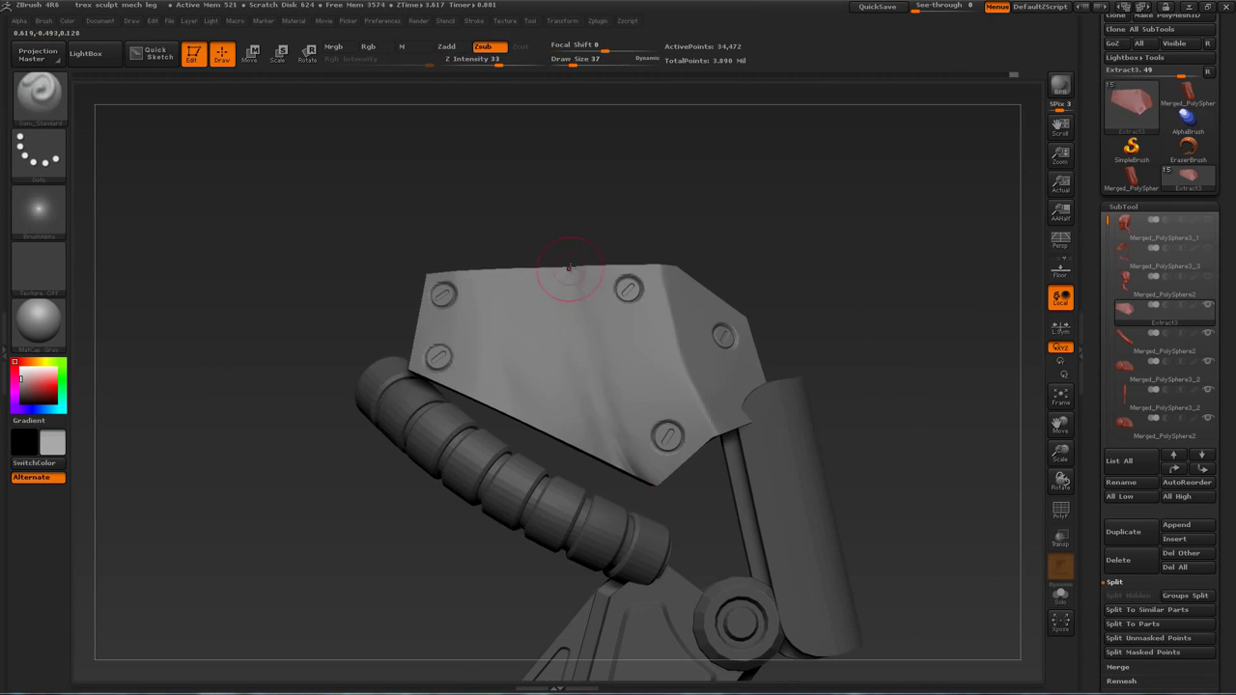
{"action": "mouse_move", "coordinate": [852, 264]}
{"action": "left_mouse_down"}
{"action": "mouse_move", "coordinate": [878, 271]}
{"action": "mouse_move", "coordinate": [860, 257]}
{"action": "left_mouse_up"}
{"action": "mouse_move", "coordinate": [496, 265]}
{"action": "left_mouse_down"}
{"action": "mouse_move", "coordinate": [497, 309]}
{"action": "mouse_move", "coordinate": [550, 451]}
{"action": "left_mouse_up"}
{"action": "mouse_move", "coordinate": [802, 193]}
{"action": "left_mouse_down"}
{"action": "mouse_move", "coordinate": [772, 180]}
{"action": "mouse_move", "coordinate": [801, 193]}
{"action": "left_mouse_up"}
{"action": "left_click_drag", "start_coordinate": [495, 266], "coordinate": [550, 451]}
{"action": "left_click_drag", "start_coordinate": [802, 242], "coordinate": [778, 158], "text": "alt"}
Select the piston and rotate it about its lower pivot at the toe joint so it leans forward of the shin
{"action": "left_click", "coordinate": [555, 521], "text": "alt"}
{"action": "left_click_drag", "start_coordinate": [850, 425], "coordinate": [989, 467]}
{"action": "left_click", "coordinate": [1061, 539]}
{"action": "left_click", "coordinate": [1062, 561]}
{"action": "left_click_drag", "start_coordinate": [701, 441], "coordinate": [773, 473], "text": "alt"}
{"action": "key", "text": "r"}
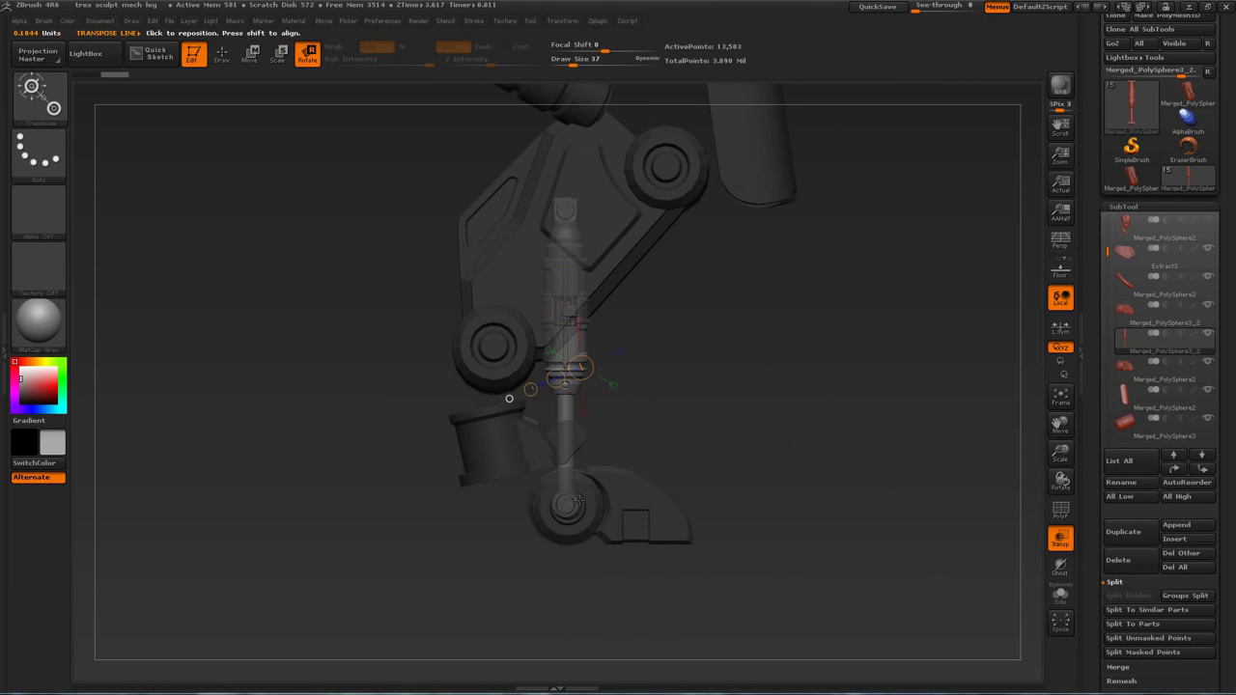
{"action": "left_click_drag", "start_coordinate": [677, 280], "coordinate": [666, 251], "text": "alt"}
{"action": "left_click_drag", "start_coordinate": [552, 187], "coordinate": [559, 181]}
{"action": "left_click_drag", "start_coordinate": [684, 202], "coordinate": [636, 240], "text": "alt"}
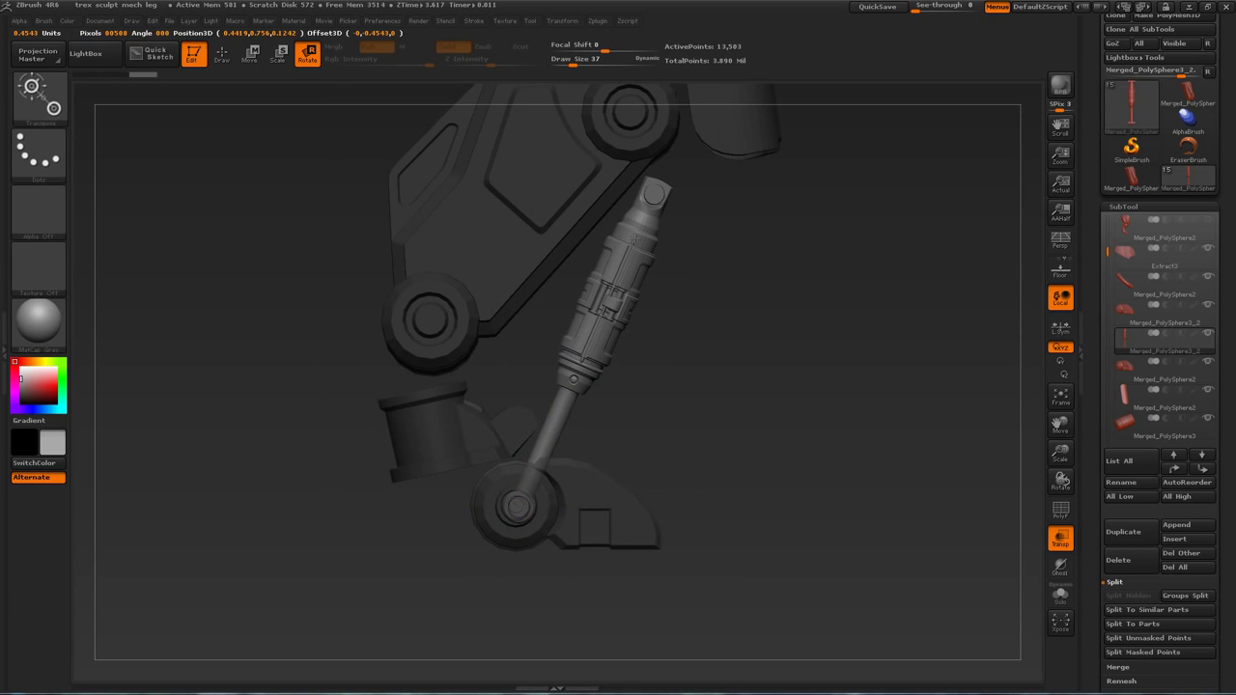
{"action": "key", "text": "q"}
Insert a long rounded rod from the mech parts on the shin and split it into its own subtool
{"action": "mouse_move", "coordinate": [751, 342]}
{"action": "left_mouse_down"}
{"action": "mouse_move", "coordinate": [899, 425]}
{"action": "mouse_move", "coordinate": [818, 392]}
{"action": "mouse_move", "coordinate": [1007, 373]}
{"action": "left_mouse_up"}
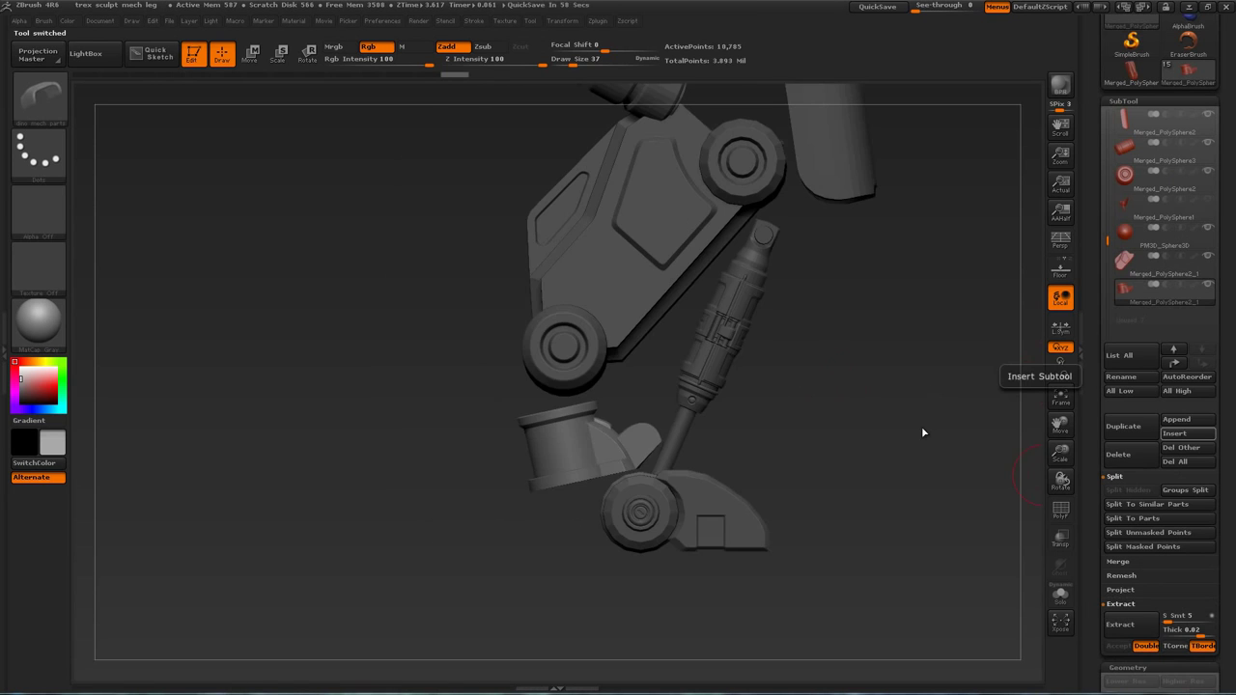
{"action": "left_click", "coordinate": [621, 304], "text": "alt"}
{"action": "key", "text": "m"}
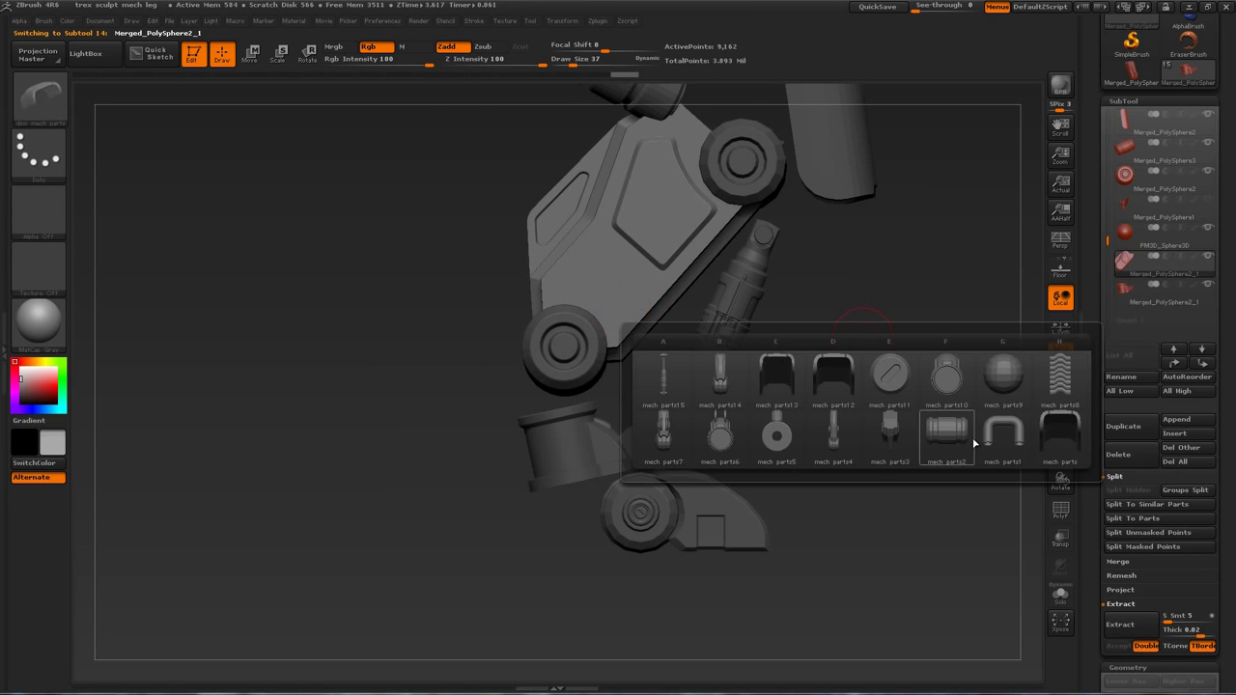
{"action": "key", "text": "m"}
{"action": "key", "text": "m"}
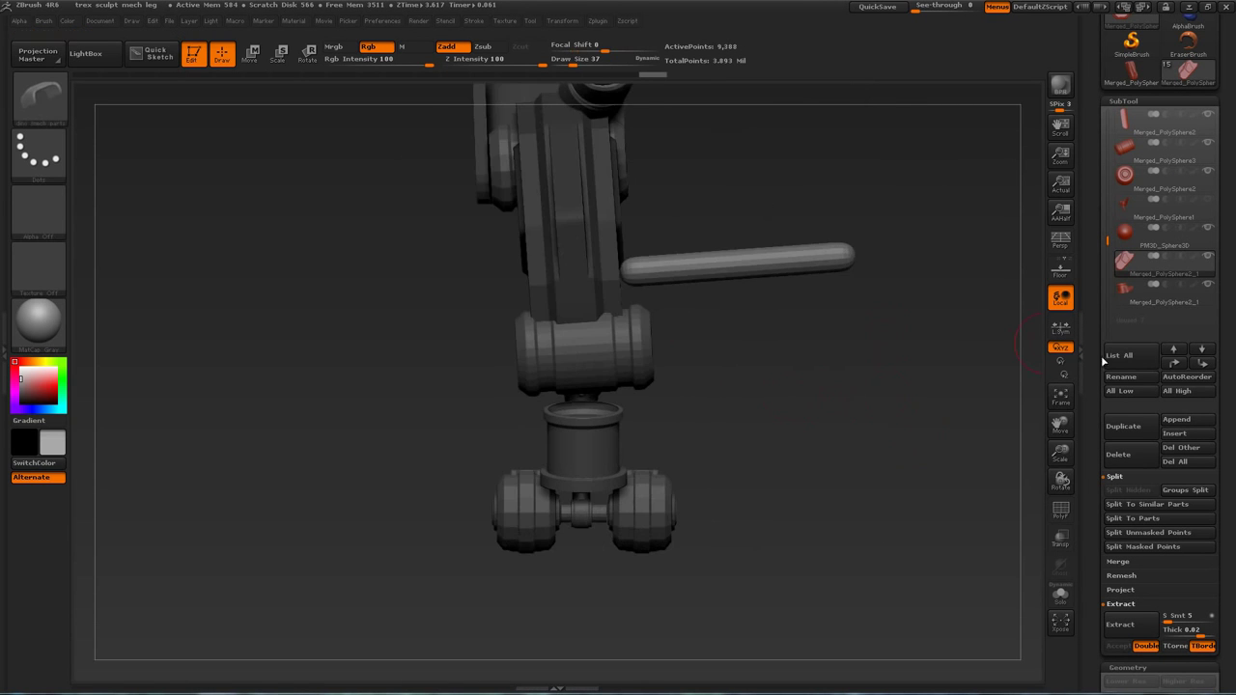
{"action": "key", "text": "w"}
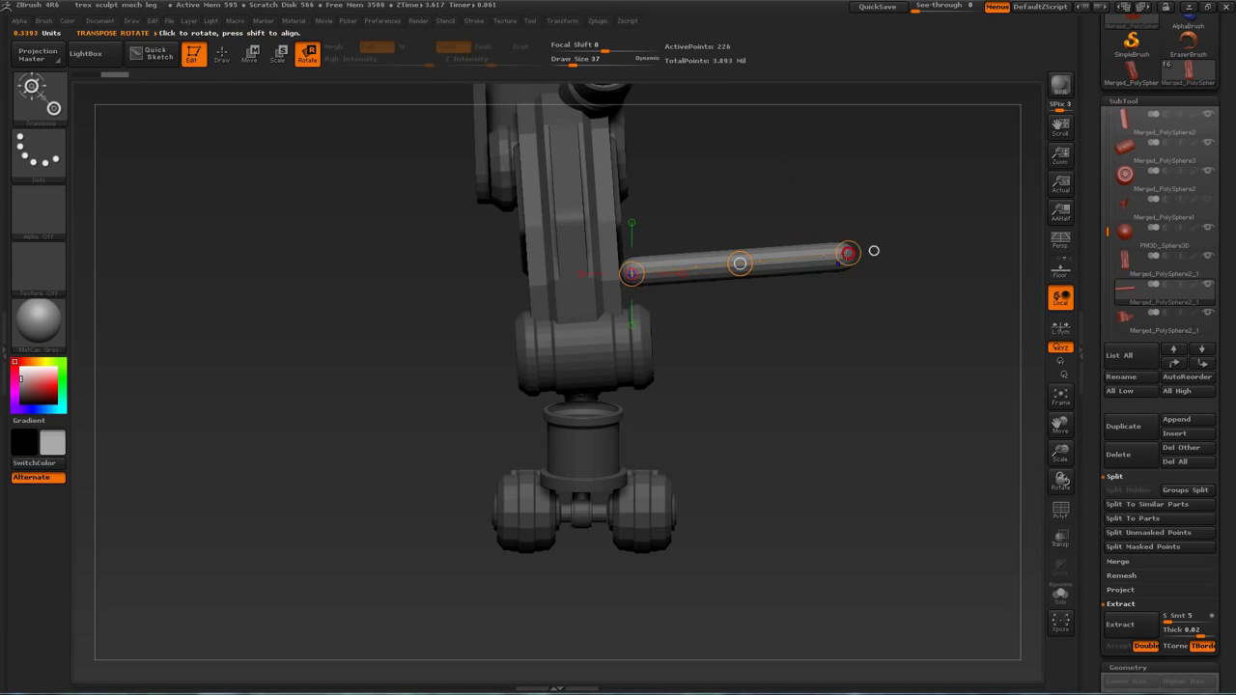
Scale the rod thicker and move it upright through the collar so it connects up to the ankle joint
{"action": "key", "text": "w"}
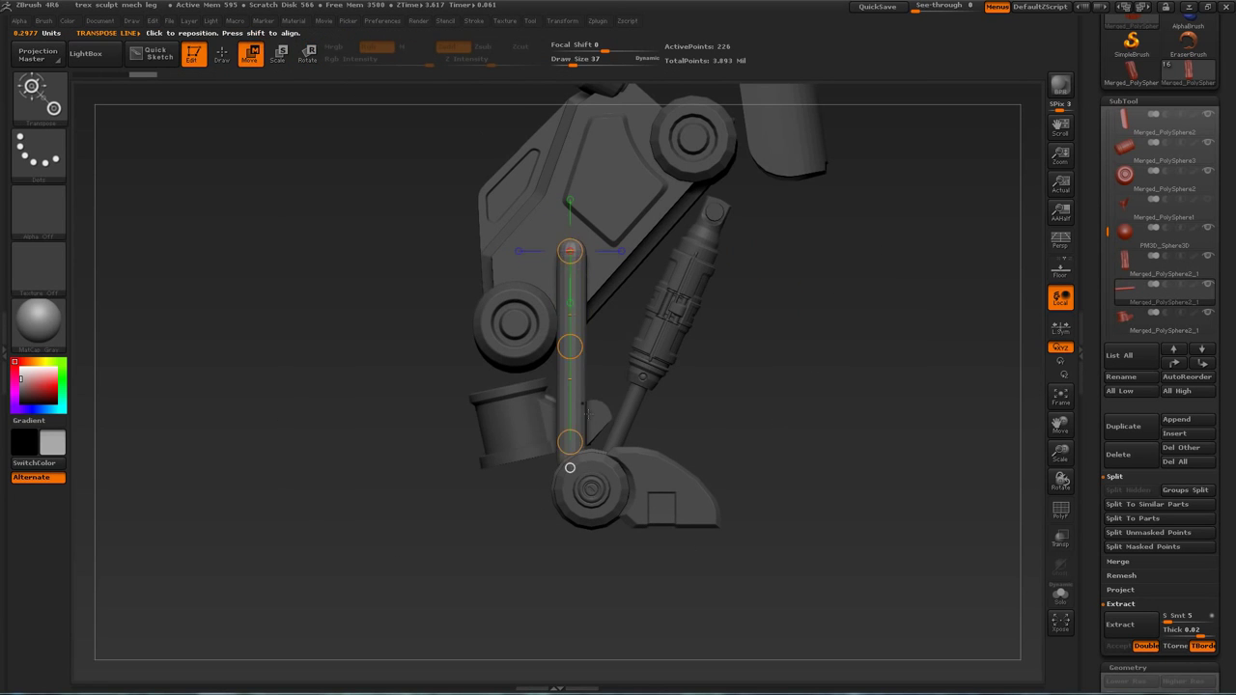
{"action": "mouse_move", "coordinate": [570, 347]}
{"action": "left_mouse_down"}
{"action": "mouse_move", "coordinate": [503, 378]}
{"action": "mouse_move", "coordinate": [589, 351]}
{"action": "left_mouse_up"}
{"action": "key", "text": "e"}
{"action": "left_click_drag", "start_coordinate": [596, 450], "coordinate": [639, 441]}
{"action": "key", "text": "w"}
{"action": "left_click_drag", "start_coordinate": [596, 352], "coordinate": [569, 360]}
{"action": "left_click_drag", "start_coordinate": [763, 415], "coordinate": [744, 416]}
{"action": "mouse_move", "coordinate": [558, 511]}
{"action": "left_mouse_down"}
{"action": "mouse_move", "coordinate": [517, 327]}
{"action": "mouse_move", "coordinate": [530, 332]}
{"action": "left_mouse_up"}
{"action": "key", "text": "e"}
{"action": "key", "text": "w"}
{"action": "left_click_drag", "start_coordinate": [763, 416], "coordinate": [828, 423], "text": "shift"}
{"action": "left_click_drag", "start_coordinate": [628, 425], "coordinate": [569, 392]}
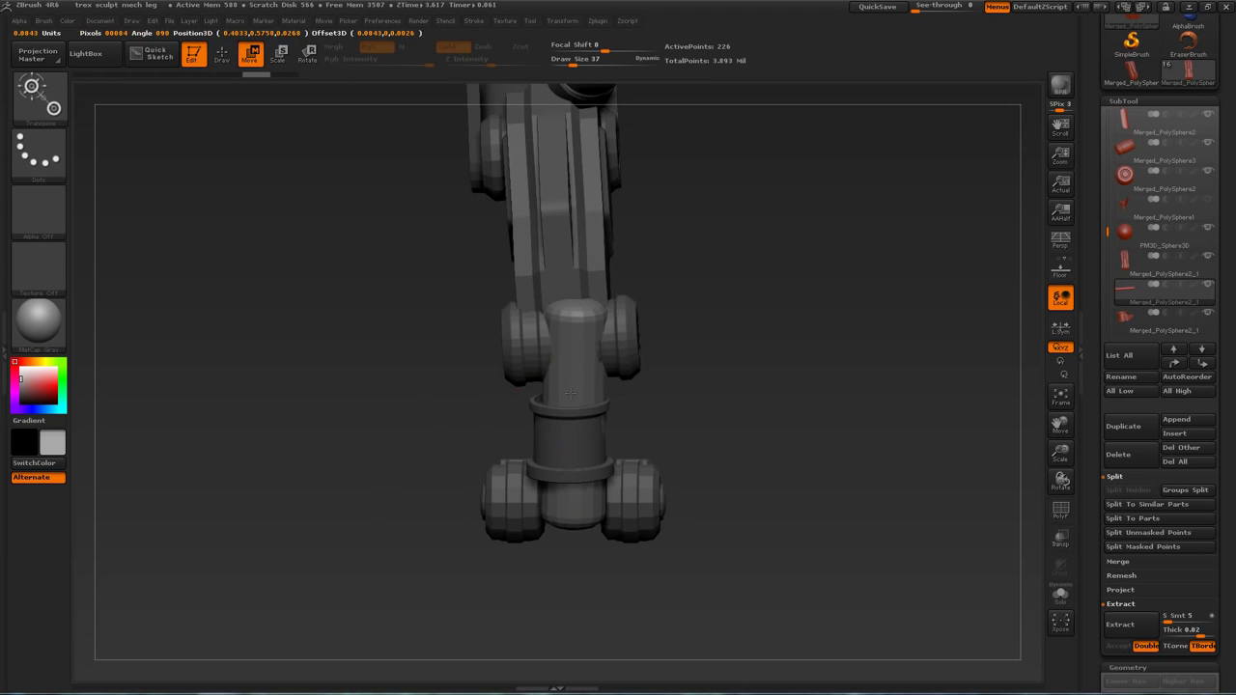
{"action": "mouse_move", "coordinate": [772, 415]}
{"action": "left_mouse_down"}
{"action": "mouse_move", "coordinate": [667, 416]}
{"action": "mouse_move", "coordinate": [772, 430]}
{"action": "mouse_move", "coordinate": [661, 415]}
{"action": "left_mouse_up"}
{"action": "key", "text": "q"}
Subdivide the rod and trim its rounded upper and lower ends flat
{"action": "left_click", "coordinate": [1128, 667]}
{"action": "left_click", "coordinate": [1120, 545]}
{"action": "left_click_drag", "start_coordinate": [478, 334], "coordinate": [732, 309], "text": "ctrl+shift"}
{"action": "left_click_drag", "start_coordinate": [830, 343], "coordinate": [893, 381]}
{"action": "left_click_drag", "start_coordinate": [892, 381], "coordinate": [864, 299], "text": "alt"}
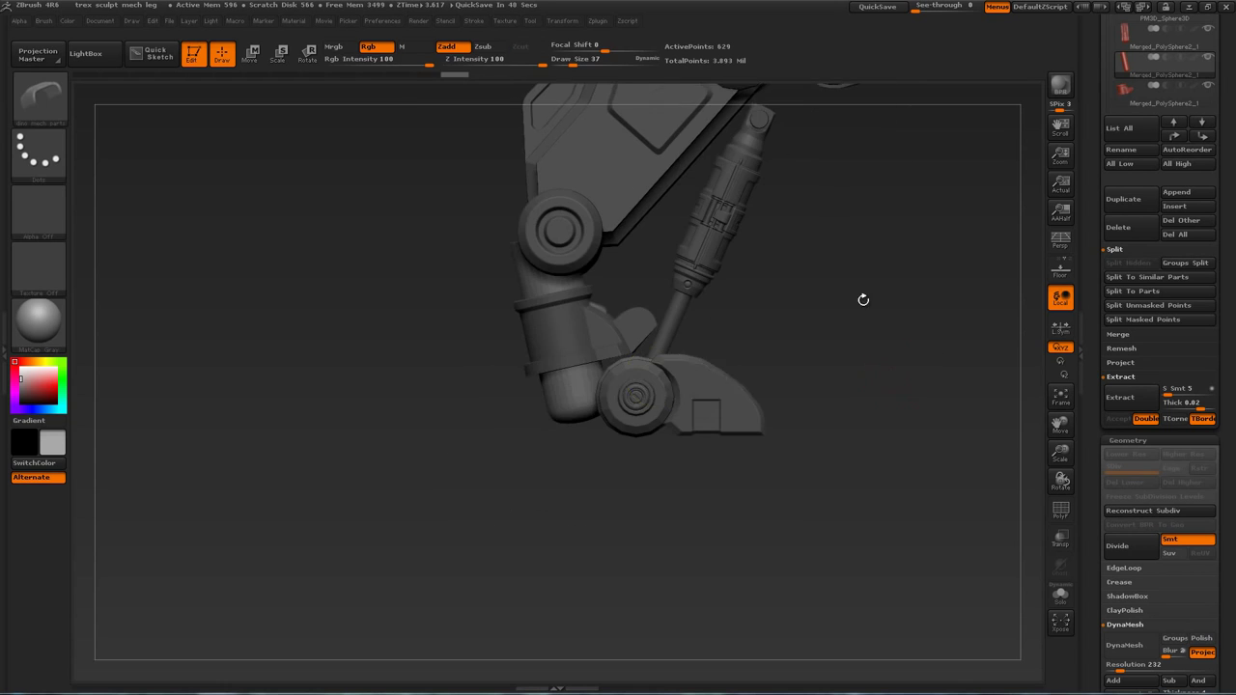
{"action": "left_click_drag", "start_coordinate": [512, 408], "coordinate": [510, 410], "text": "ctrl+shift"}
{"action": "mouse_move", "coordinate": [483, 434]}
{"action": "left_mouse_down"}
{"action": "mouse_move", "coordinate": [681, 444]}
{"action": "mouse_move", "coordinate": [502, 430]}
{"action": "left_mouse_up"}
Select the toe part and subdivide it once
{"action": "left_click", "coordinate": [663, 421], "text": "alt"}
{"action": "key", "text": "ctrl+d"}
{"action": "left_click_drag", "start_coordinate": [804, 358], "coordinate": [749, 466], "text": "alt"}
Make a separate subtool containing only the ankle and foot section of the original organic leg
{"action": "left_click_drag", "start_coordinate": [1094, 261], "coordinate": [1088, 319]}
{"action": "mouse_move", "coordinate": [1128, 403]}
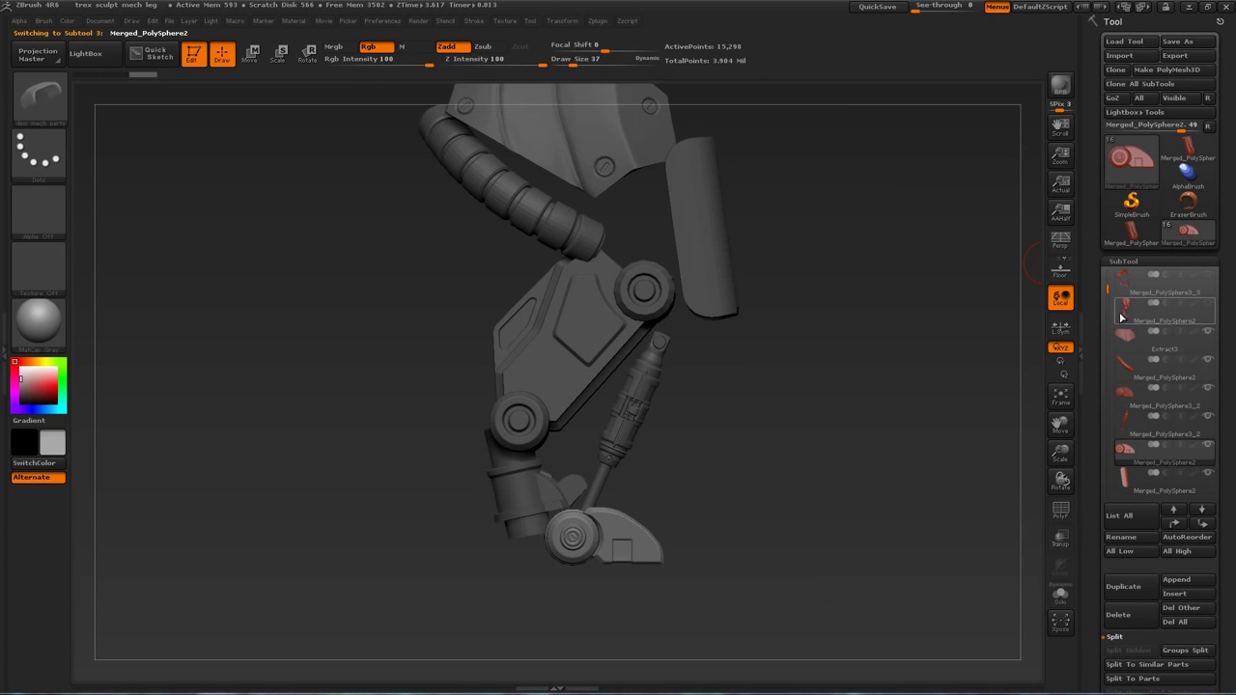
{"action": "left_click", "coordinate": [1122, 317]}
{"action": "left_click_drag", "start_coordinate": [747, 475], "coordinate": [844, 411], "text": "alt"}
{"action": "left_click_drag", "start_coordinate": [491, 444], "coordinate": [814, 402], "text": "ctrl+shift"}
{"action": "key", "text": "shift+d"}
{"action": "left_click_drag", "start_coordinate": [1089, 628], "coordinate": [1088, 257]}
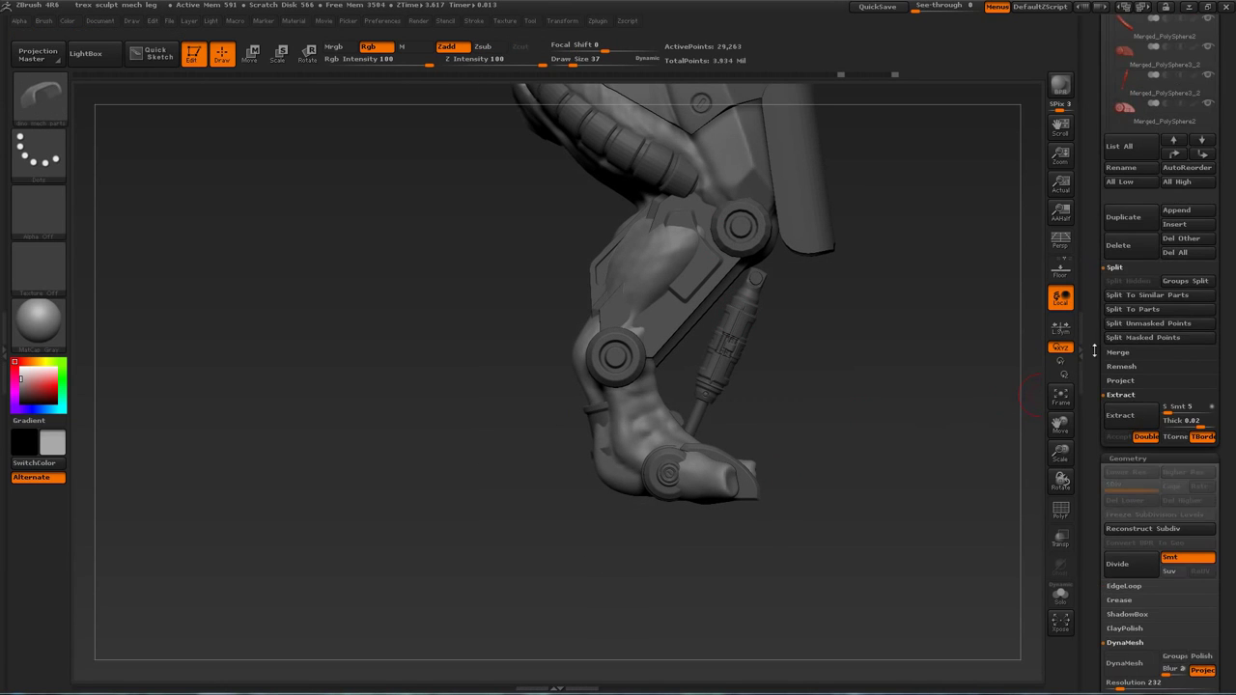
{"action": "left_click_drag", "start_coordinate": [1095, 350], "coordinate": [1091, 473]}
{"action": "left_click_drag", "start_coordinate": [830, 541], "coordinate": [634, 581], "text": "shift"}
{"action": "left_click_drag", "start_coordinate": [833, 380], "coordinate": [768, 386], "text": "alt"}
{"action": "left_click", "coordinate": [661, 435], "text": "ctrl+shift"}
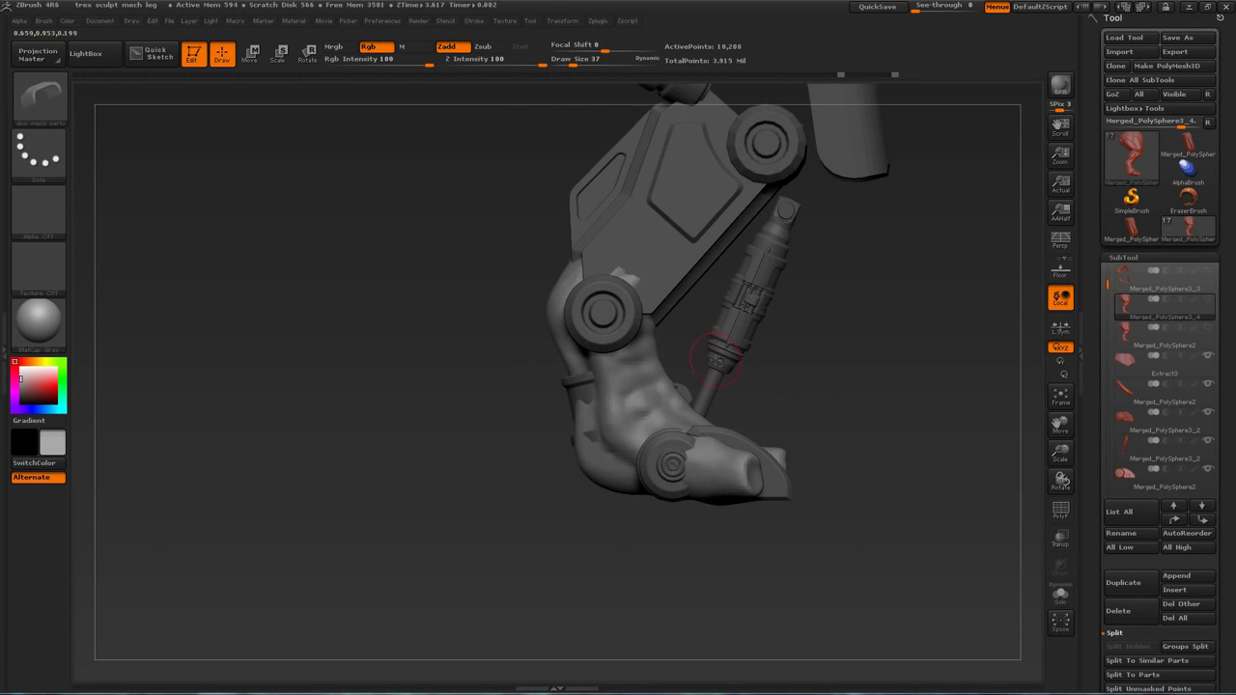
Duplicate the ankle and foot piece, cut the copy down to the ankle area and smooth it
{"action": "left_click", "coordinate": [1117, 586]}
{"action": "mouse_move", "coordinate": [828, 323]}
{"action": "left_mouse_down", "text": "ctrl+shift"}
{"action": "mouse_move", "coordinate": [473, 413]}
{"action": "mouse_move", "coordinate": [744, 367]}
{"action": "left_mouse_up", "text": "ctrl+shift"}
{"action": "key", "text": "s"}
{"action": "left_click_drag", "start_coordinate": [583, 375], "coordinate": [610, 375]}
{"action": "left_click_drag", "start_coordinate": [601, 367], "coordinate": [589, 387]}
{"action": "mouse_move", "coordinate": [812, 391]}
{"action": "left_mouse_down"}
{"action": "mouse_move", "coordinate": [696, 404]}
{"action": "mouse_move", "coordinate": [810, 398]}
{"action": "left_mouse_up"}
{"action": "mouse_move", "coordinate": [580, 392]}
{"action": "left_mouse_down", "text": "shift"}
{"action": "mouse_move", "coordinate": [646, 380]}
{"action": "mouse_move", "coordinate": [568, 396]}
{"action": "left_mouse_up", "text": "shift"}
Pull the ankle piece into a large rounded form around the ankle joint with Move Topological and subdivide it
{"action": "key", "text": "b"}
{"action": "key", "text": "m"}
{"action": "key", "text": "t"}
{"action": "mouse_move", "coordinate": [839, 415]}
{"action": "left_mouse_down"}
{"action": "mouse_move", "coordinate": [709, 426]}
{"action": "mouse_move", "coordinate": [709, 393]}
{"action": "left_mouse_up"}
{"action": "left_click", "coordinate": [1059, 537]}
{"action": "left_click", "coordinate": [1066, 568]}
{"action": "left_click_drag", "start_coordinate": [921, 419], "coordinate": [893, 468], "text": "alt"}
{"action": "left_click_drag", "start_coordinate": [551, 448], "coordinate": [541, 456]}
{"action": "left_click_drag", "start_coordinate": [568, 333], "coordinate": [533, 336]}
{"action": "left_click_drag", "start_coordinate": [671, 391], "coordinate": [688, 398]}
{"action": "key", "text": "shift+f"}
{"action": "key", "text": "shift+f"}
{"action": "key", "text": "ctrl+d"}
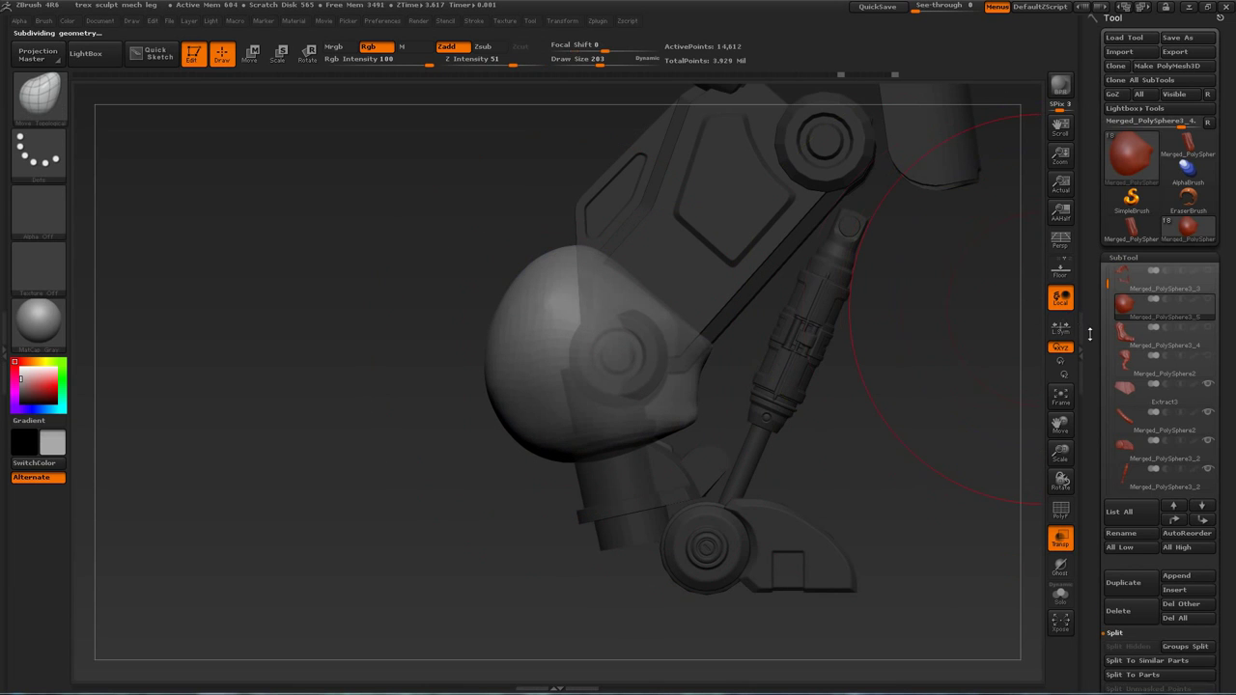
Trim the front, top, bottom and sides off the rounded form, leaving a curved armour plate behind the ankle joint
{"action": "left_click_drag", "start_coordinate": [1089, 334], "coordinate": [1089, 425]}
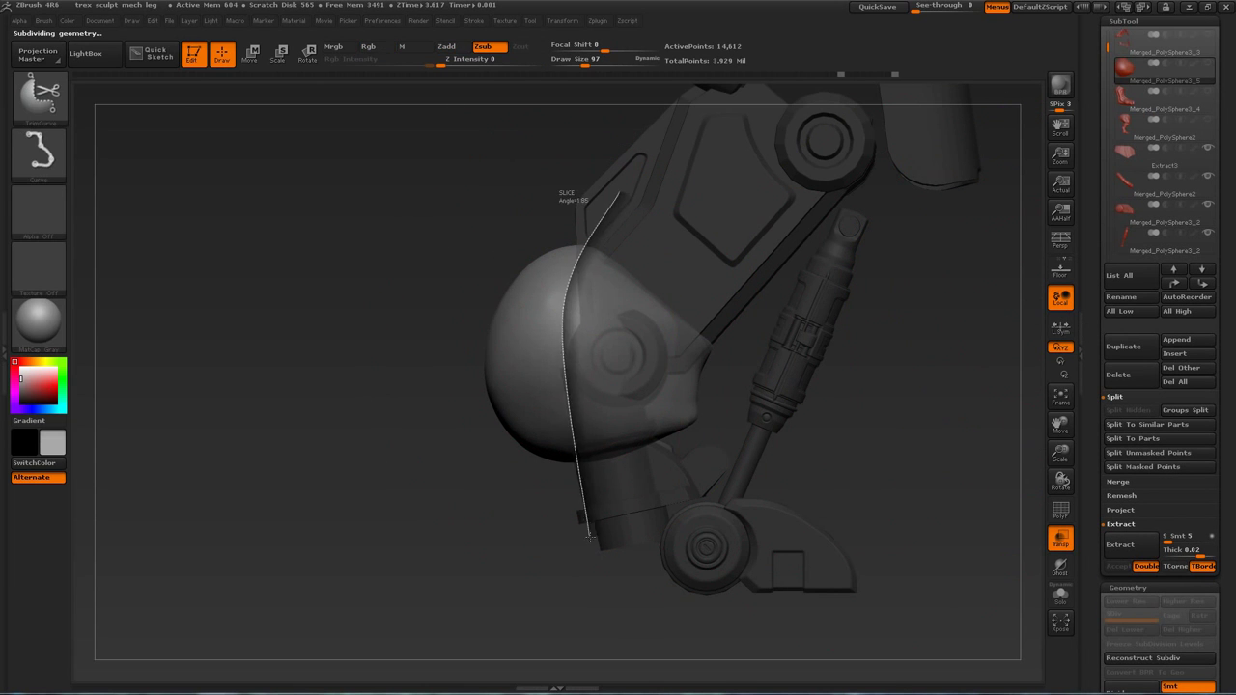
{"action": "left_click_drag", "start_coordinate": [589, 537], "coordinate": [591, 539], "text": "ctrl+shift"}
{"action": "mouse_move", "coordinate": [531, 253]}
{"action": "left_mouse_down", "text": "ctrl+shift"}
{"action": "mouse_move", "coordinate": [544, 212]}
{"action": "mouse_move", "coordinate": [774, 290]}
{"action": "left_mouse_up", "text": "ctrl+shift"}
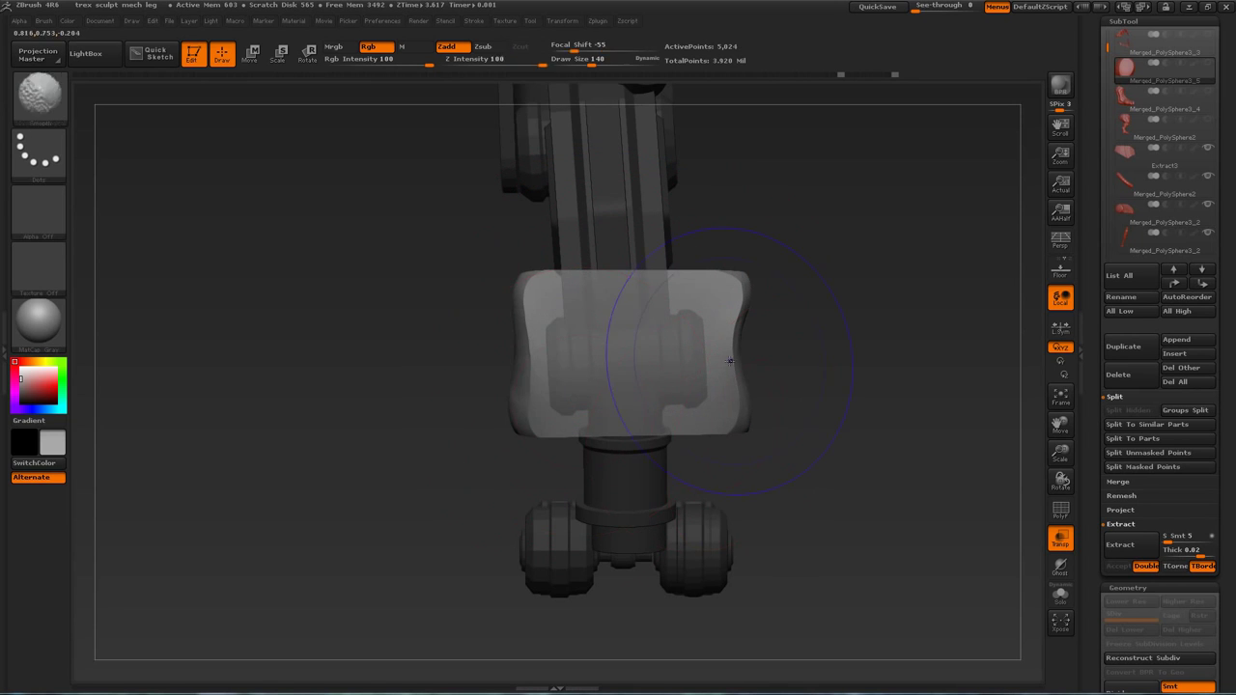
{"action": "left_click_drag", "start_coordinate": [553, 227], "coordinate": [571, 541], "text": "ctrl+shift"}
{"action": "left_click_drag", "start_coordinate": [727, 488], "coordinate": [698, 209], "text": "ctrl+shift"}
{"action": "left_click_drag", "start_coordinate": [827, 428], "coordinate": [850, 428]}
{"action": "left_click", "coordinate": [1060, 539]}
Try to reshape the curved ankle armour plate with Move Topological
{"action": "key", "text": "b"}
{"action": "key", "text": "m"}
{"action": "key", "text": "t"}
{"action": "mouse_move", "coordinate": [928, 430]}
{"action": "left_mouse_down"}
{"action": "mouse_move", "coordinate": [813, 437]}
{"action": "mouse_move", "coordinate": [975, 454]}
{"action": "mouse_move", "coordinate": [667, 505]}
{"action": "mouse_move", "coordinate": [660, 530]}
{"action": "left_mouse_up"}
{"action": "key", "text": "shift+f"}
{"action": "key", "text": "shift+f"}
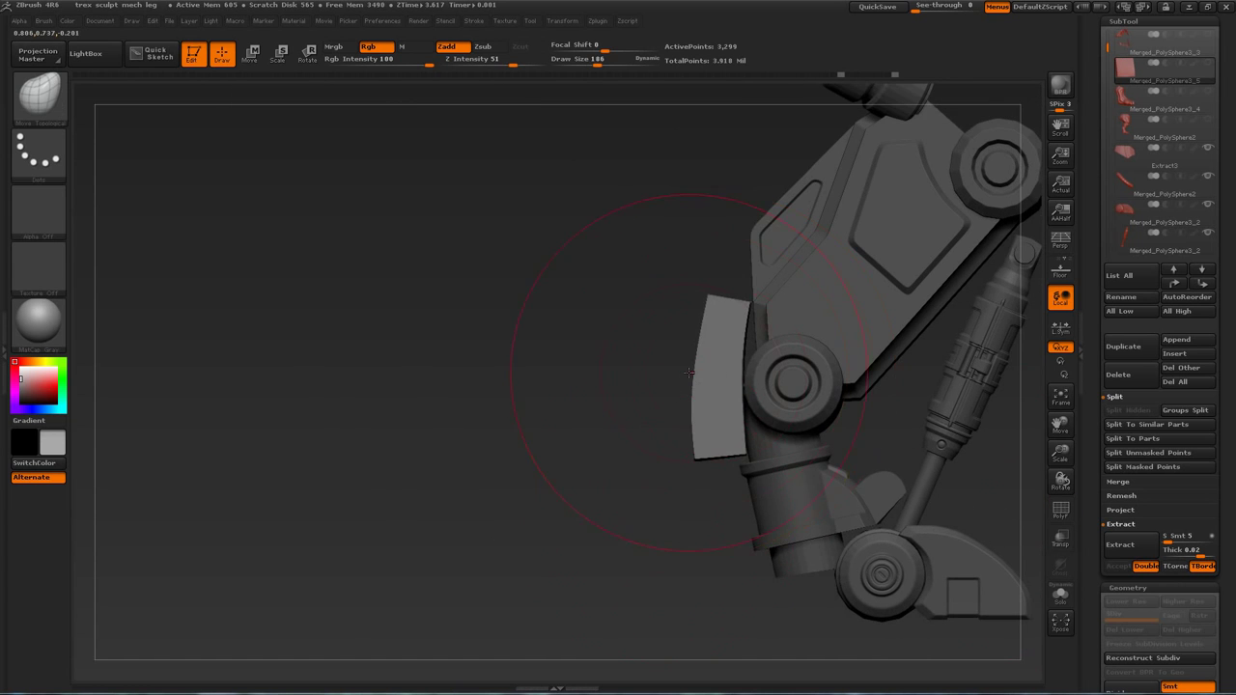
{"action": "left_click_drag", "start_coordinate": [689, 372], "coordinate": [820, 334]}
{"action": "key", "text": "ctrl+z"}
Trim both side edges and the outer edge of the ankle plate with TrimCurve, and subdivide it
{"action": "left_click_drag", "start_coordinate": [614, 488], "coordinate": [610, 221], "text": "ctrl+shift"}
{"action": "left_click_drag", "start_coordinate": [723, 231], "coordinate": [744, 503], "text": "ctrl+shift"}
{"action": "key", "text": "ctrl+z"}
{"action": "key", "text": "ctrl+z"}
{"action": "left_click_drag", "start_coordinate": [590, 503], "coordinate": [590, 224], "text": "ctrl+shift"}
{"action": "left_click_drag", "start_coordinate": [731, 224], "coordinate": [731, 534], "text": "ctrl+shift"}
{"action": "mouse_move", "coordinate": [840, 425]}
{"action": "left_mouse_down"}
{"action": "mouse_move", "coordinate": [717, 396]}
{"action": "mouse_move", "coordinate": [787, 386]}
{"action": "mouse_move", "coordinate": [710, 396]}
{"action": "left_mouse_up"}
{"action": "key", "text": "shift+f"}
{"action": "key", "text": "shift+f"}
{"action": "left_click_drag", "start_coordinate": [613, 455], "coordinate": [505, 276], "text": "ctrl+shift"}
{"action": "mouse_move", "coordinate": [715, 396]}
{"action": "left_mouse_down"}
{"action": "mouse_move", "coordinate": [831, 372]}
{"action": "mouse_move", "coordinate": [727, 382]}
{"action": "mouse_move", "coordinate": [642, 198]}
{"action": "left_mouse_up"}
{"action": "key", "text": "ctrl+d"}
Append a sphere as a new subtool and scale it to heel size
{"action": "left_click", "coordinate": [1061, 271]}
{"action": "left_click_drag", "start_coordinate": [995, 363], "coordinate": [1017, 365]}
{"action": "left_click", "coordinate": [1176, 340]}
{"action": "left_click", "coordinate": [521, 208], "text": "alt"}
{"action": "key", "text": "e"}
{"action": "left_click_drag", "start_coordinate": [380, 270], "coordinate": [533, 271], "text": "shift"}
{"action": "left_click_drag", "start_coordinate": [657, 271], "coordinate": [570, 271]}
Move the sphere to the heel area behind the toe joint, below the ankle
{"action": "key", "text": "w"}
{"action": "mouse_move", "coordinate": [519, 271]}
{"action": "left_mouse_down"}
{"action": "mouse_move", "coordinate": [569, 342]}
{"action": "mouse_move", "coordinate": [608, 474]}
{"action": "left_mouse_up"}
{"action": "mouse_move", "coordinate": [715, 386]}
{"action": "left_mouse_down", "text": "alt"}
{"action": "mouse_move", "coordinate": [715, 464]}
{"action": "mouse_move", "coordinate": [690, 394]}
{"action": "left_mouse_up", "text": "alt"}
{"action": "mouse_move", "coordinate": [390, 403]}
{"action": "left_mouse_down", "text": "shift"}
{"action": "mouse_move", "coordinate": [585, 404]}
{"action": "mouse_move", "coordinate": [523, 404]}
{"action": "mouse_move", "coordinate": [525, 418]}
{"action": "left_mouse_up", "text": "shift"}
{"action": "key", "text": "w"}
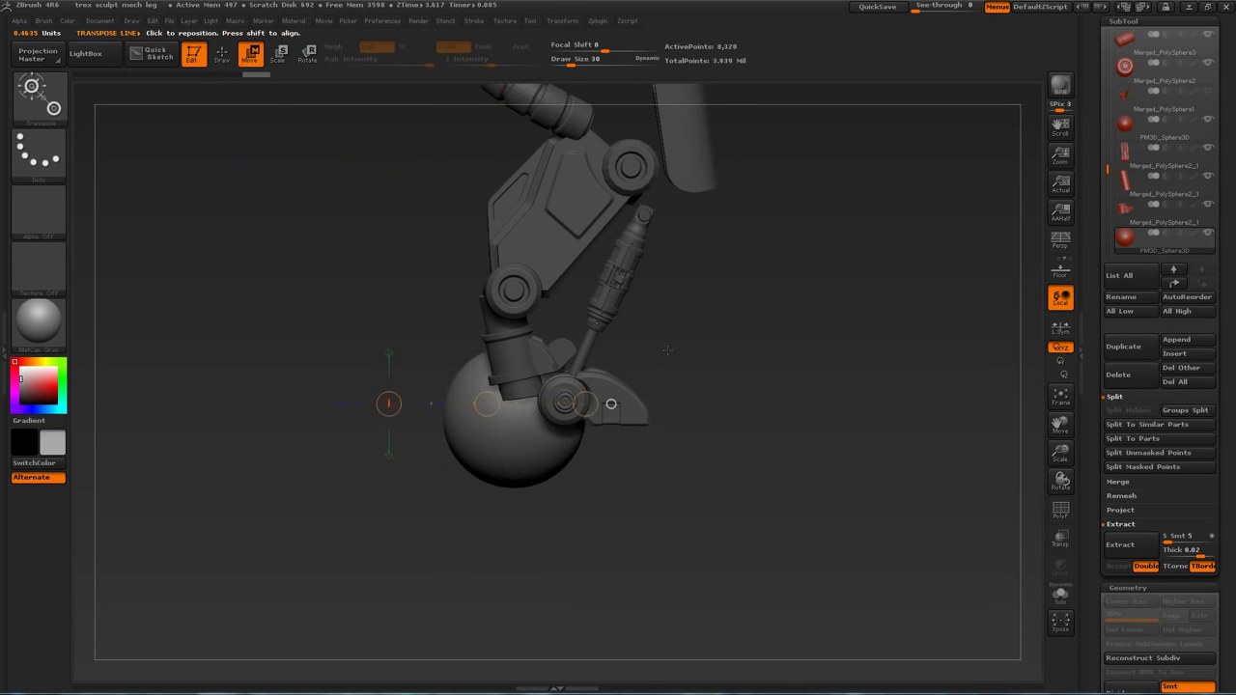
{"action": "left_click_drag", "start_coordinate": [261, 425], "coordinate": [366, 423], "text": "shift"}
{"action": "mouse_move", "coordinate": [531, 409]}
{"action": "left_mouse_down"}
{"action": "mouse_move", "coordinate": [599, 416]}
{"action": "mouse_move", "coordinate": [433, 422]}
{"action": "left_mouse_up"}
Trim the sphere's underside flat at sole level and cut its front along a slant behind the toe joint
{"action": "key", "text": "shift+t"}
{"action": "mouse_move", "coordinate": [290, 357]}
{"action": "left_mouse_down", "text": "alt"}
{"action": "mouse_move", "coordinate": [293, 403]}
{"action": "mouse_move", "coordinate": [381, 354]}
{"action": "left_mouse_up", "text": "alt"}
{"action": "key", "text": "q"}
{"action": "left_click_drag", "start_coordinate": [465, 254], "coordinate": [449, 290], "text": "alt"}
{"action": "left_click_drag", "start_coordinate": [850, 425], "coordinate": [375, 478], "text": "ctrl+shift"}
{"action": "left_click_drag", "start_coordinate": [538, 149], "coordinate": [629, 510], "text": "ctrl+shift"}
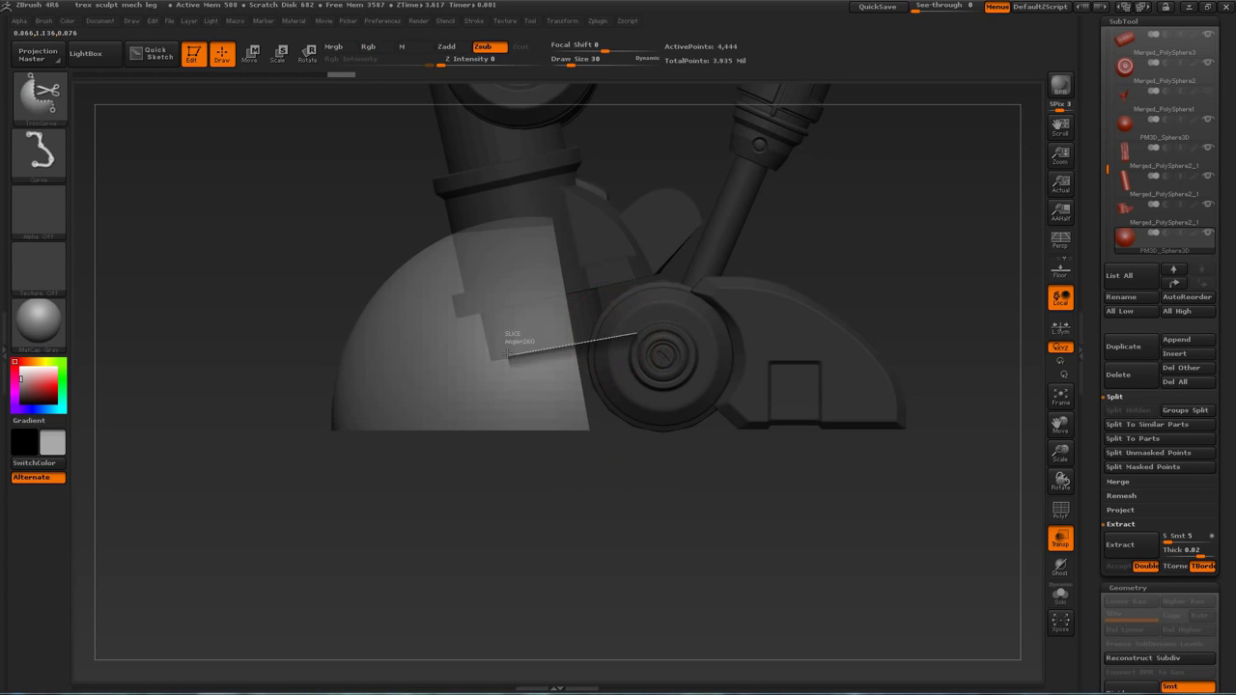
Try further angled trims on the front of the heel block
{"action": "left_click_drag", "start_coordinate": [621, 355], "coordinate": [623, 355], "text": "ctrl+shift"}
{"action": "mouse_move", "coordinate": [623, 358]}
{"action": "left_mouse_down"}
{"action": "mouse_move", "coordinate": [665, 481]}
{"action": "mouse_move", "coordinate": [640, 517]}
{"action": "left_mouse_up"}
{"action": "key", "text": "ctrl+z"}
{"action": "left_click_drag", "start_coordinate": [616, 333], "coordinate": [623, 521], "text": "ctrl+shift"}
{"action": "left_click_drag", "start_coordinate": [638, 517], "coordinate": [1041, 465]}
{"action": "key", "text": "ctrl+z"}
{"action": "key", "text": "ctrl+z"}
{"action": "left_click", "coordinate": [1060, 538]}
{"action": "mouse_move", "coordinate": [894, 425]}
{"action": "left_mouse_down"}
{"action": "mouse_move", "coordinate": [872, 445]}
{"action": "mouse_move", "coordinate": [828, 434]}
{"action": "mouse_move", "coordinate": [879, 429]}
{"action": "left_mouse_up"}
{"action": "key", "text": "shift+f"}
{"action": "left_click_drag", "start_coordinate": [563, 454], "coordinate": [362, 503]}
{"action": "key", "text": "ctrl+z"}
{"action": "key", "text": "ctrl+z"}
Trim the back of the heel block to a slope and cut off its upper part
{"action": "left_click_drag", "start_coordinate": [452, 362], "coordinate": [545, 198], "text": "ctrl+shift"}
{"action": "left_click_drag", "start_coordinate": [473, 511], "coordinate": [570, 514]}
{"action": "key", "text": "ctrl+z"}
{"action": "left_click", "coordinate": [1061, 538]}
{"action": "left_click_drag", "start_coordinate": [376, 529], "coordinate": [566, 202], "text": "ctrl+shift"}
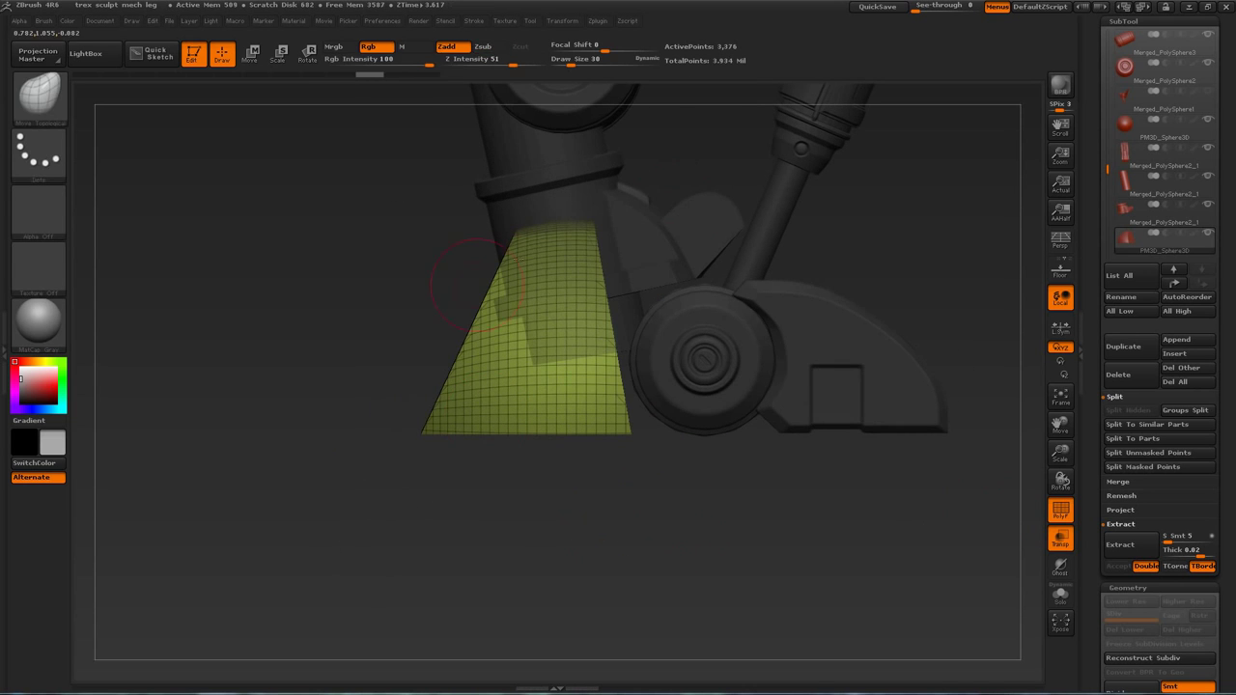
{"action": "left_click_drag", "start_coordinate": [419, 381], "coordinate": [666, 352], "text": "ctrl+shift"}
{"action": "left_click_drag", "start_coordinate": [502, 512], "coordinate": [618, 492]}
Trim both sides of the heel block so it fits between the two toe joint caps
{"action": "left_click_drag", "start_coordinate": [504, 538], "coordinate": [508, 299], "text": "ctrl+shift"}
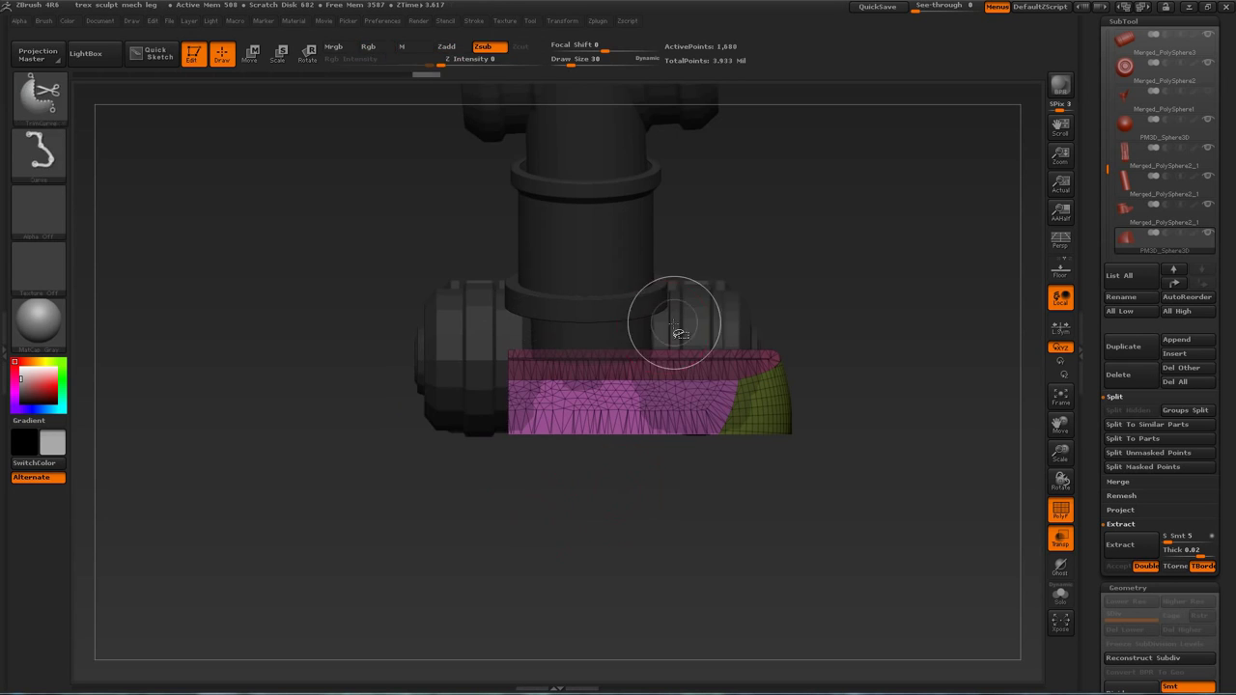
{"action": "left_click_drag", "start_coordinate": [677, 323], "coordinate": [678, 517], "text": "ctrl+shift"}
{"action": "left_click_drag", "start_coordinate": [734, 512], "coordinate": [1039, 472]}
{"action": "left_click", "coordinate": [1067, 545]}
{"action": "left_click", "coordinate": [1061, 512]}
{"action": "left_click_drag", "start_coordinate": [850, 454], "coordinate": [690, 439]}
{"action": "left_click_drag", "start_coordinate": [518, 458], "coordinate": [537, 319], "text": "ctrl+shift"}
{"action": "mouse_move", "coordinate": [594, 474]}
{"action": "left_mouse_down"}
{"action": "mouse_move", "coordinate": [697, 463]}
{"action": "mouse_move", "coordinate": [591, 460]}
{"action": "left_mouse_up"}
{"action": "mouse_move", "coordinate": [772, 386]}
{"action": "left_mouse_down", "text": "alt"}
{"action": "mouse_move", "coordinate": [772, 449]}
{"action": "mouse_move", "coordinate": [794, 386]}
{"action": "left_mouse_up", "text": "alt"}
Insert the curved armour plate from the multi-mesh brush at the ankle joint and rotate it upright
{"action": "left_click", "coordinate": [618, 261], "text": "alt"}
{"action": "left_click_drag", "start_coordinate": [820, 345], "coordinate": [788, 386], "text": "alt"}
{"action": "key", "text": "m"}
{"action": "left_click", "coordinate": [710, 441]}
{"action": "left_click_drag", "start_coordinate": [547, 417], "coordinate": [548, 423]}
{"action": "left_click_drag", "start_coordinate": [729, 434], "coordinate": [860, 440]}
{"action": "key", "text": "r"}
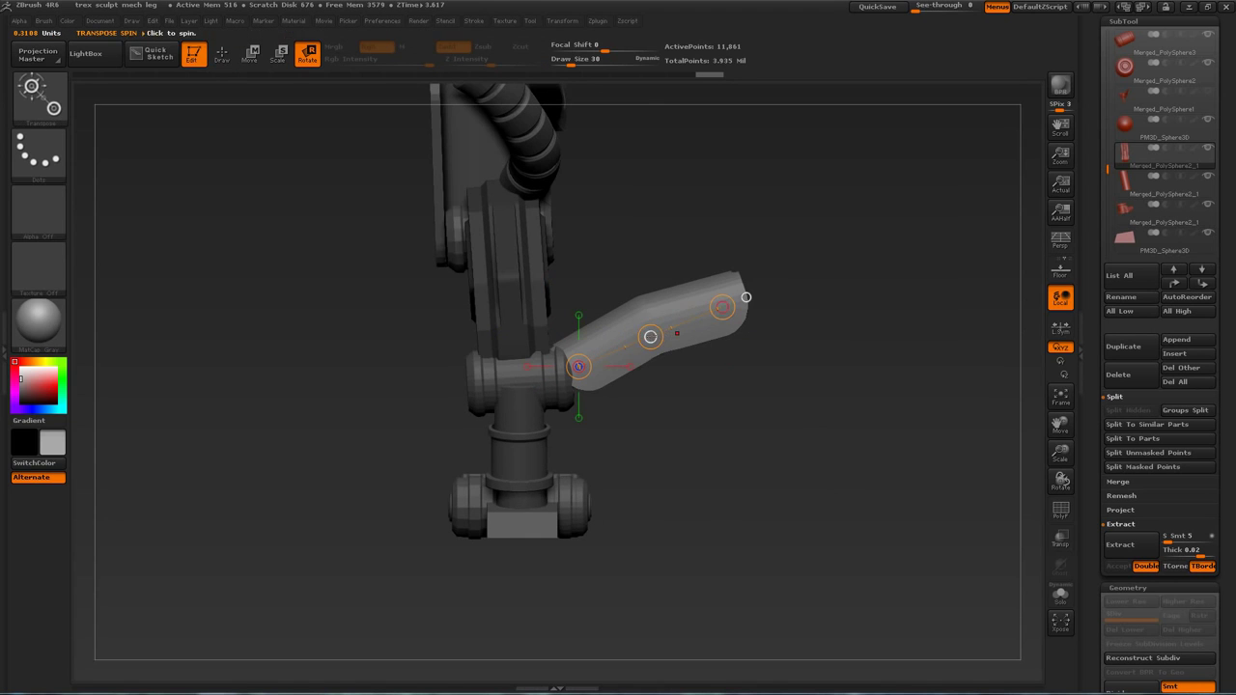
{"action": "left_click_drag", "start_coordinate": [650, 337], "coordinate": [1006, 438]}
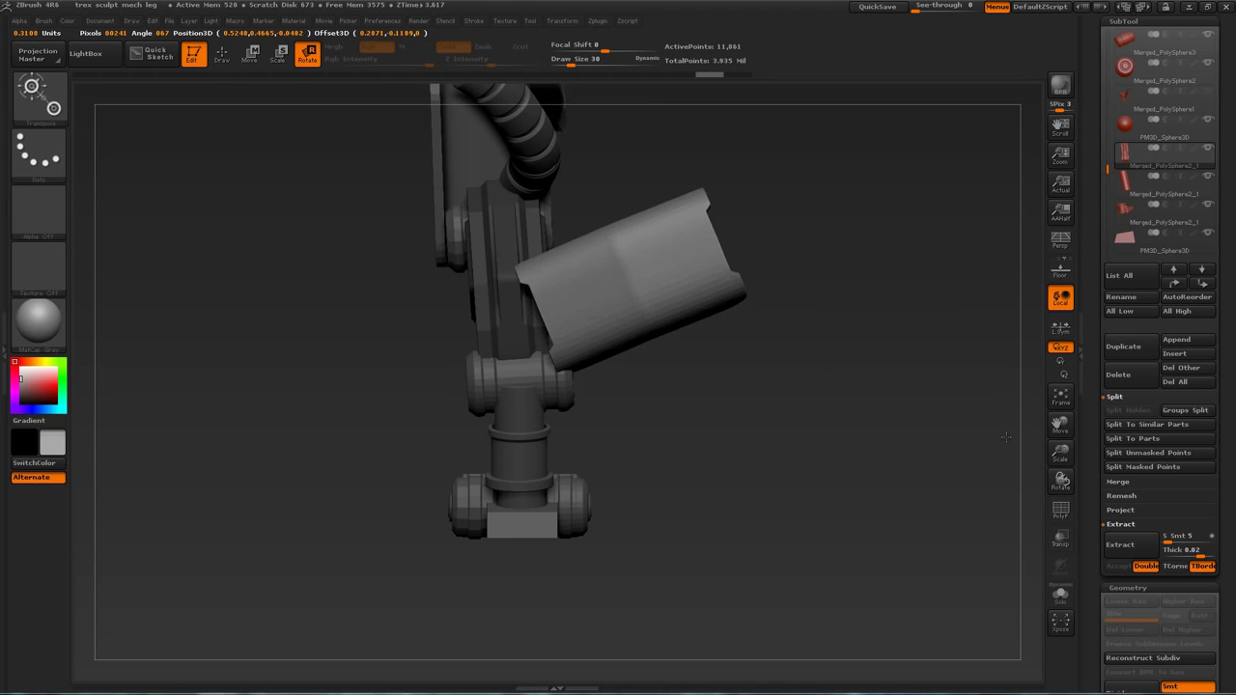
{"action": "left_click_drag", "start_coordinate": [705, 250], "coordinate": [544, 135]}
Move the armour plate behind the ankle joint, centre it on the lower leg and adjust its scale
{"action": "key", "text": "w"}
{"action": "left_click_drag", "start_coordinate": [672, 174], "coordinate": [570, 255], "text": "alt"}
{"action": "left_click_drag", "start_coordinate": [560, 303], "coordinate": [605, 453]}
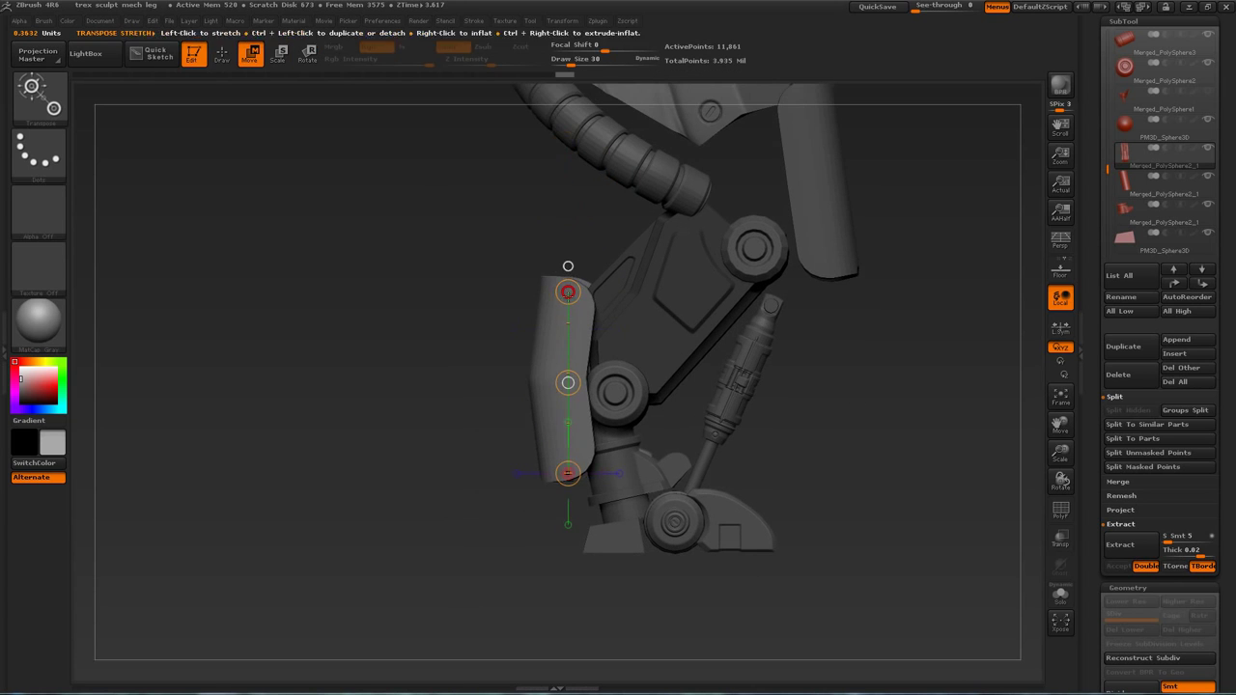
{"action": "left_click_drag", "start_coordinate": [593, 356], "coordinate": [609, 390]}
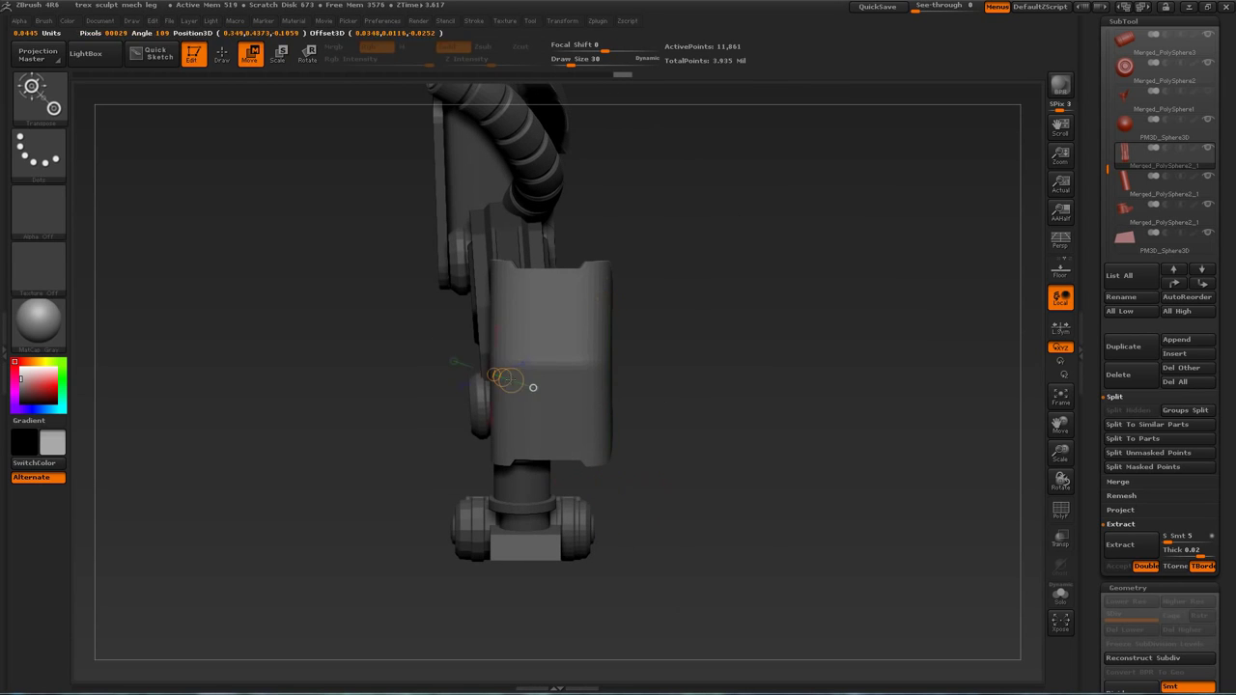
{"action": "left_click_drag", "start_coordinate": [534, 387], "coordinate": [516, 377]}
{"action": "left_click_drag", "start_coordinate": [1019, 501], "coordinate": [753, 461]}
{"action": "left_click_drag", "start_coordinate": [705, 358], "coordinate": [452, 358]}
{"action": "left_click_drag", "start_coordinate": [531, 367], "coordinate": [473, 354]}
{"action": "key", "text": "e"}
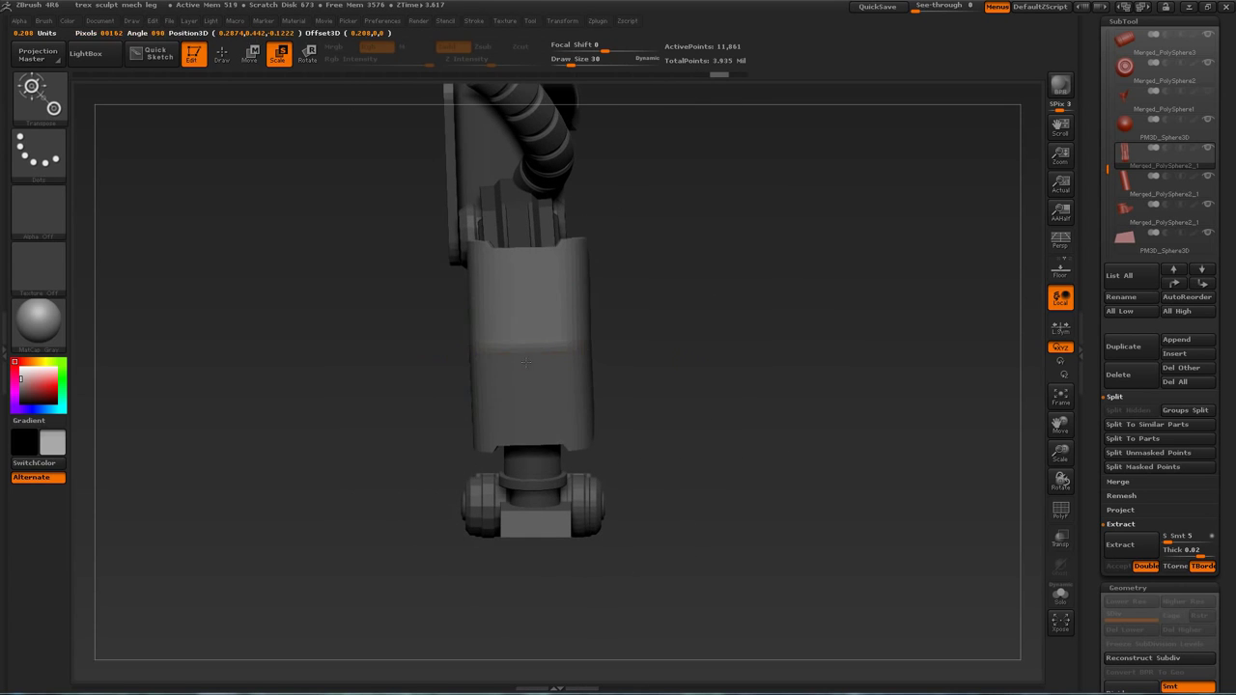
{"action": "left_click_drag", "start_coordinate": [715, 367], "coordinate": [676, 425]}
{"action": "mouse_move", "coordinate": [676, 425]}
{"action": "left_mouse_down"}
{"action": "mouse_move", "coordinate": [830, 444]}
{"action": "mouse_move", "coordinate": [764, 414]}
{"action": "mouse_move", "coordinate": [821, 391]}
{"action": "left_mouse_up"}
Activate the InsertCylndrExt brush and the organic leg subtool, and delete the leg's higher subdivision levels
{"action": "key", "text": "q"}
{"action": "left_click_drag", "start_coordinate": [1089, 235], "coordinate": [1090, 306]}
{"action": "key", "text": "b"}
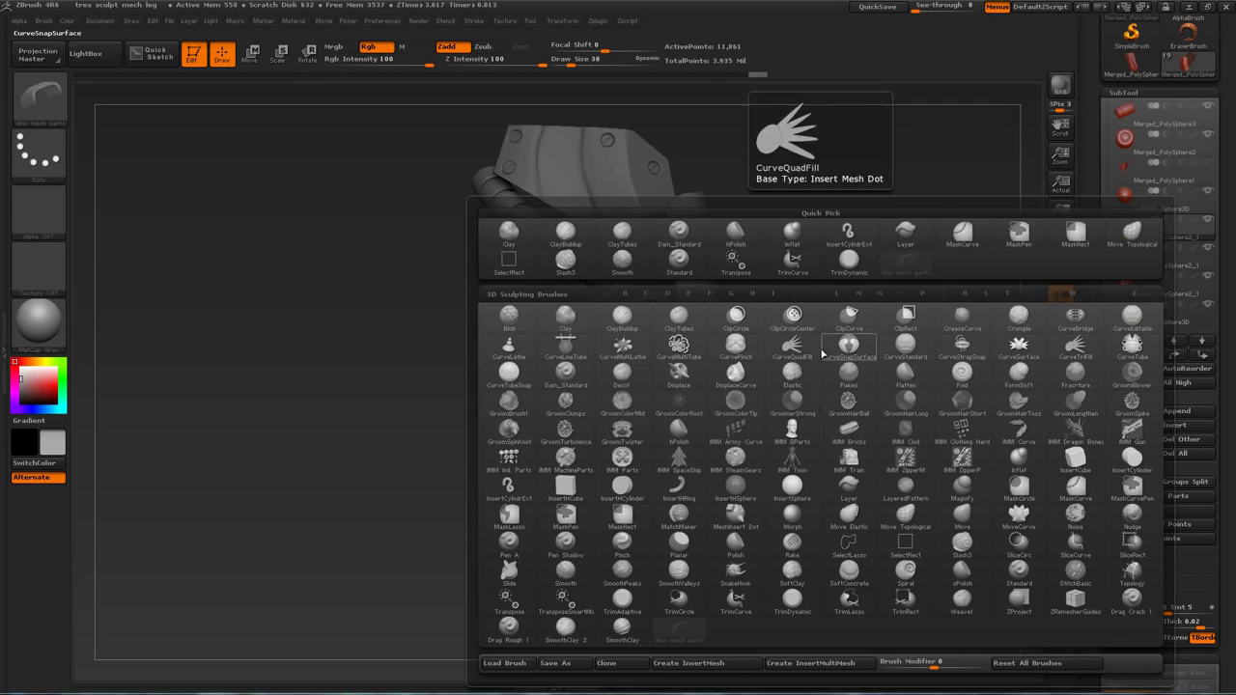
{"action": "left_click", "coordinate": [965, 237]}
{"action": "key", "text": "n"}
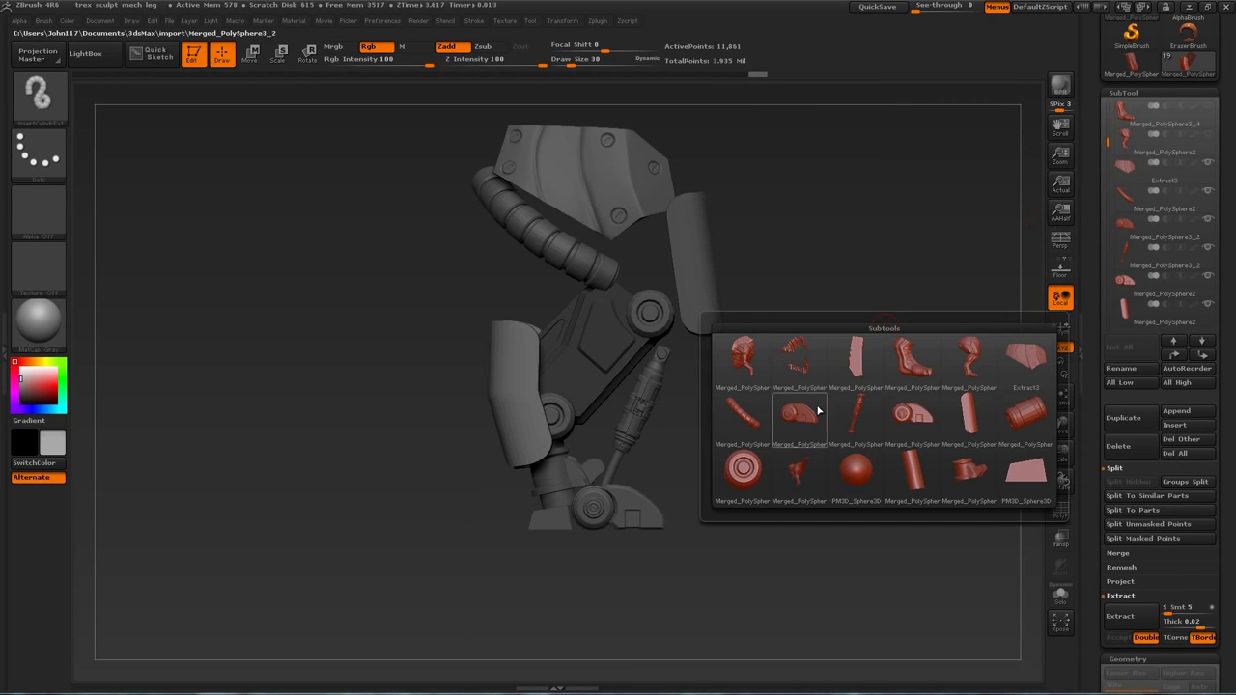
{"action": "left_click", "coordinate": [966, 364]}
{"action": "left_click_drag", "start_coordinate": [960, 364], "coordinate": [903, 375]}
{"action": "left_click_drag", "start_coordinate": [903, 374], "coordinate": [790, 374], "text": "alt"}
{"action": "left_click_drag", "start_coordinate": [639, 252], "coordinate": [639, 244]}
{"action": "key", "text": "shift+d"}
{"action": "left_click_drag", "start_coordinate": [1093, 600], "coordinate": [1092, 270]}
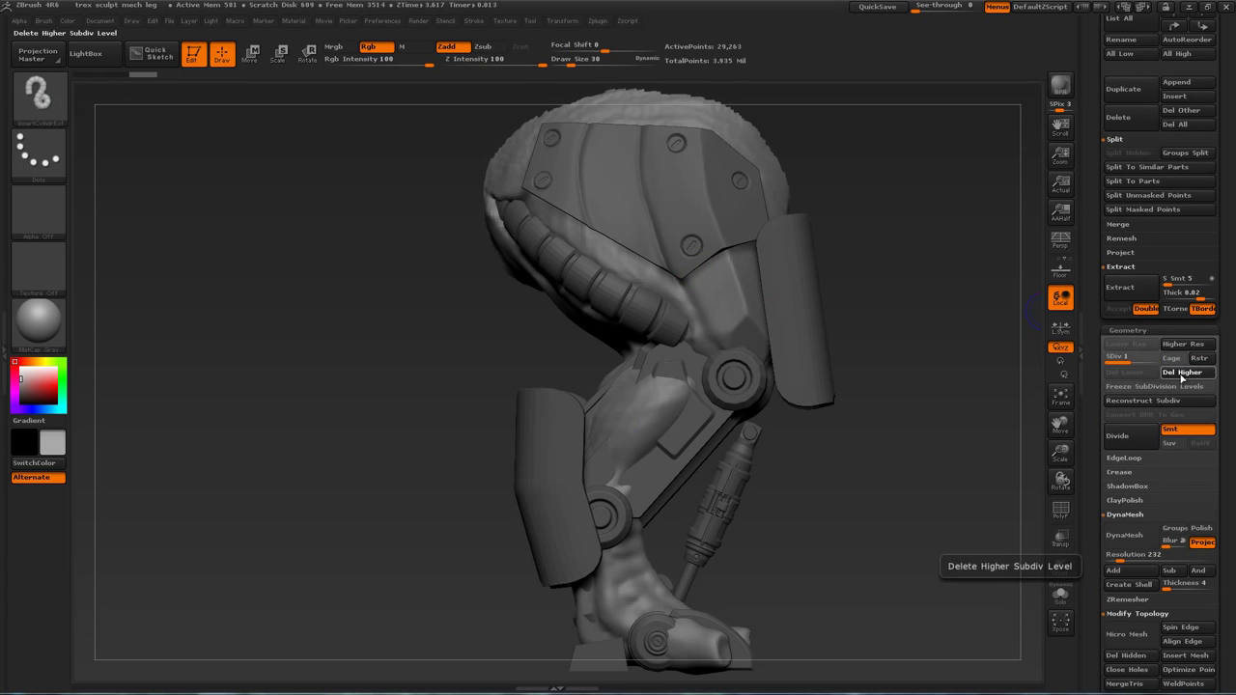
{"action": "left_click", "coordinate": [640, 393]}
Draw a short segmented hose behind the knee from the thigh towards the ankle plate, adjusting its thickness and curve
{"action": "left_click_drag", "start_coordinate": [639, 354], "coordinate": [631, 265]}
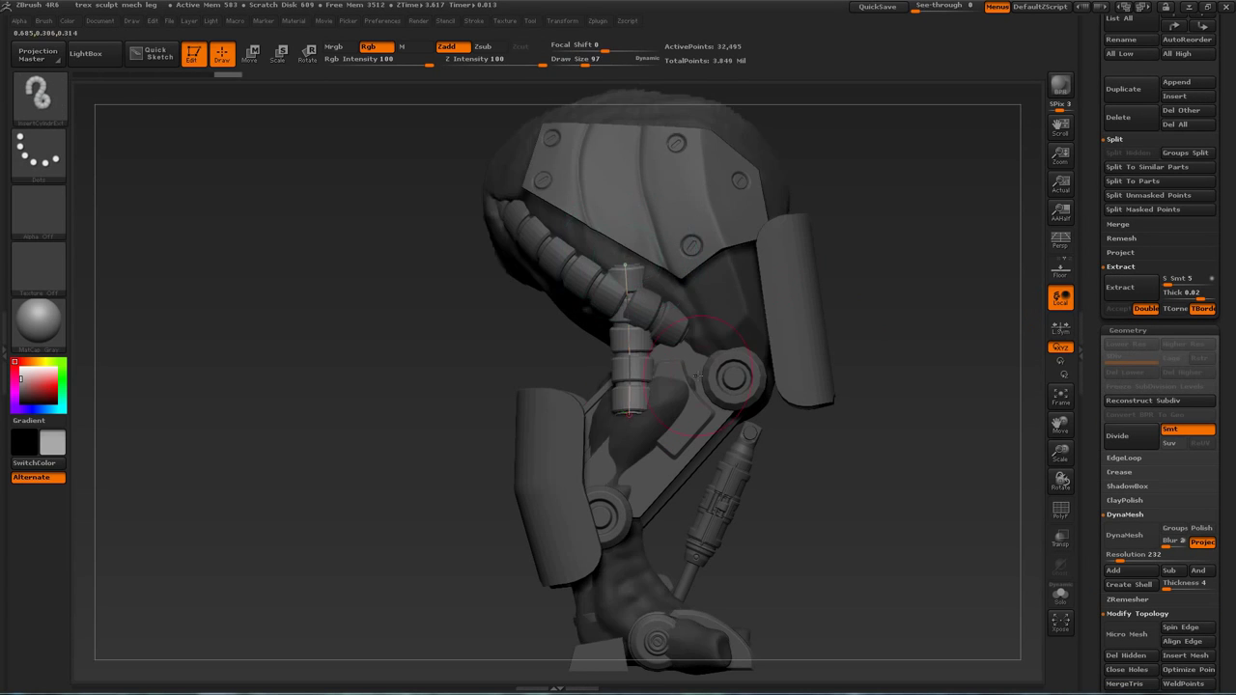
{"action": "left_click_drag", "start_coordinate": [406, 425], "coordinate": [579, 425], "text": "shift"}
{"action": "key", "text": "]"}
{"action": "left_click_drag", "start_coordinate": [624, 277], "coordinate": [609, 282]}
{"action": "left_click", "coordinate": [1061, 538]}
{"action": "left_click_drag", "start_coordinate": [809, 431], "coordinate": [637, 431], "text": "shift"}
{"action": "mouse_move", "coordinate": [663, 348]}
{"action": "left_mouse_down"}
{"action": "mouse_move", "coordinate": [624, 292]}
{"action": "mouse_move", "coordinate": [641, 277]}
{"action": "left_mouse_up"}
{"action": "left_click_drag", "start_coordinate": [454, 338], "coordinate": [618, 340], "text": "shift"}
{"action": "key", "text": "["}
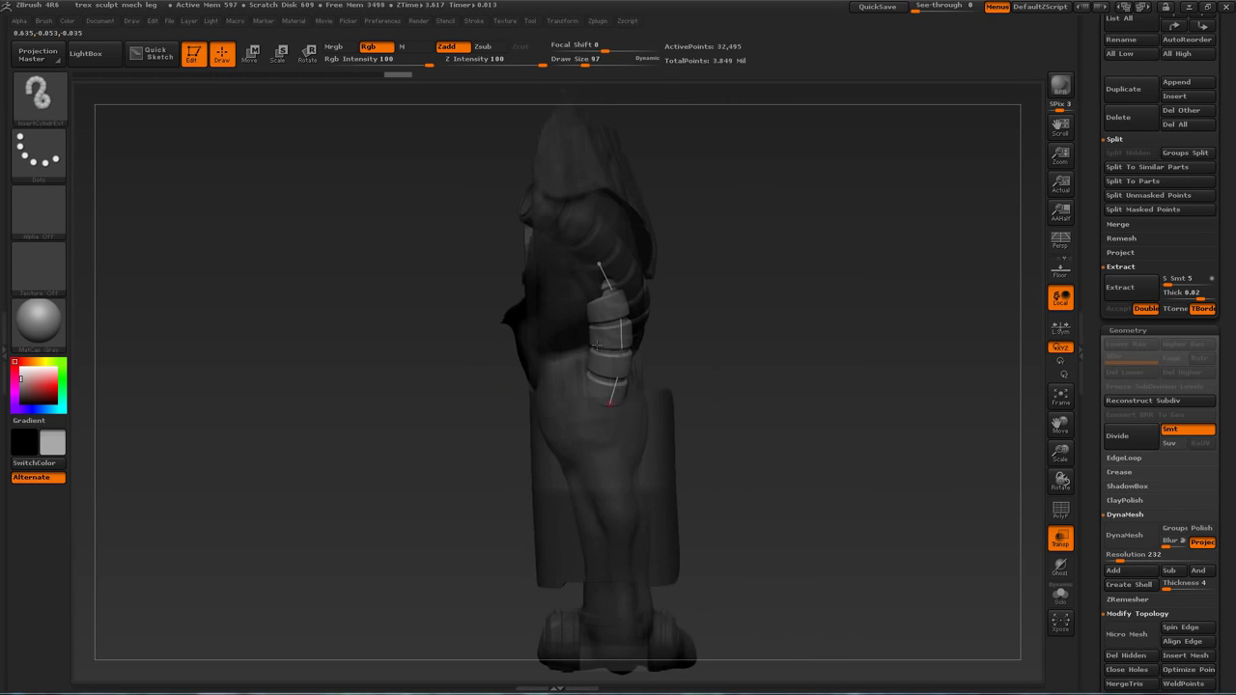
{"action": "left_click_drag", "start_coordinate": [599, 263], "coordinate": [589, 264]}
{"action": "left_click_drag", "start_coordinate": [811, 386], "coordinate": [638, 386], "text": "shift"}
{"action": "left_click_drag", "start_coordinate": [454, 338], "coordinate": [618, 338], "text": "shift"}
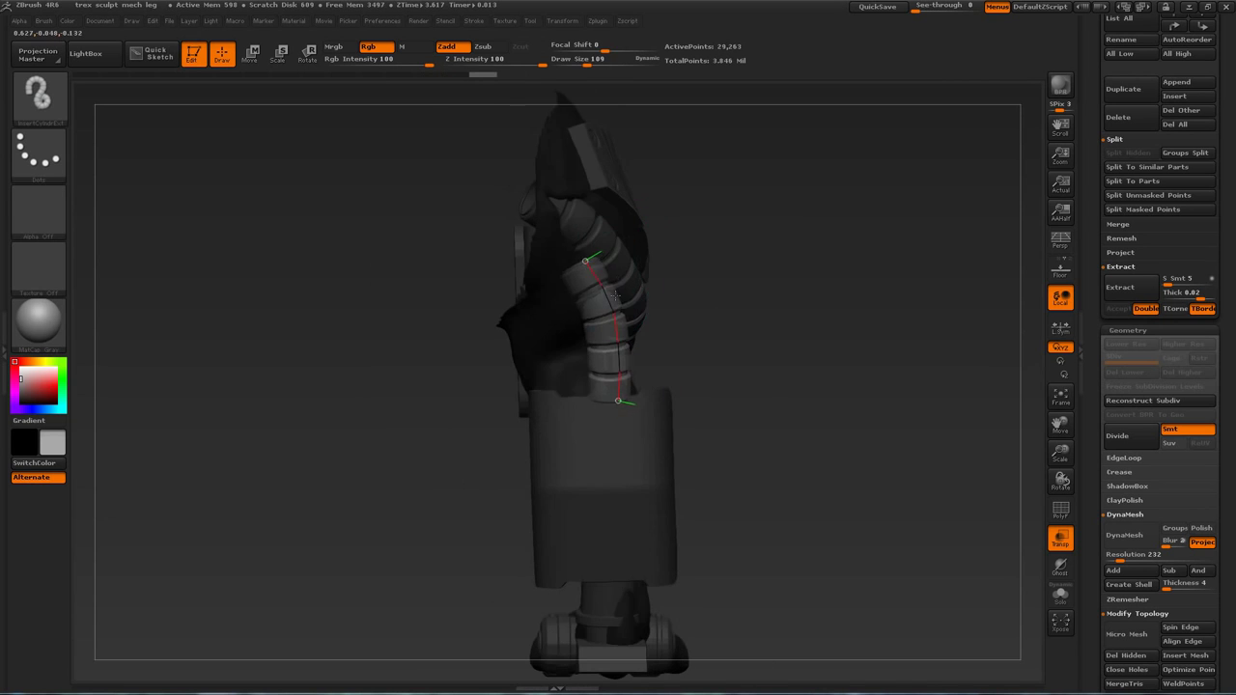
Split the new hose from the organic leg into its own subtool
{"action": "mouse_move", "coordinate": [763, 386]}
{"action": "left_mouse_down"}
{"action": "mouse_move", "coordinate": [854, 415]}
{"action": "mouse_move", "coordinate": [803, 414]}
{"action": "mouse_move", "coordinate": [769, 367]}
{"action": "mouse_move", "coordinate": [807, 372]}
{"action": "left_mouse_up"}
{"action": "left_click_drag", "start_coordinate": [1093, 569], "coordinate": [1093, 673]}
{"action": "left_click", "coordinate": [1177, 269]}
{"action": "left_click_drag", "start_coordinate": [898, 384], "coordinate": [821, 383]}
{"action": "left_click_drag", "start_coordinate": [1097, 232], "coordinate": [1096, 583]}
Draw a second segmented hose on the inner side behind the knee and split it into its own subtool
{"action": "left_click_drag", "start_coordinate": [962, 367], "coordinate": [561, 474]}
{"action": "left_click_drag", "start_coordinate": [660, 286], "coordinate": [850, 304]}
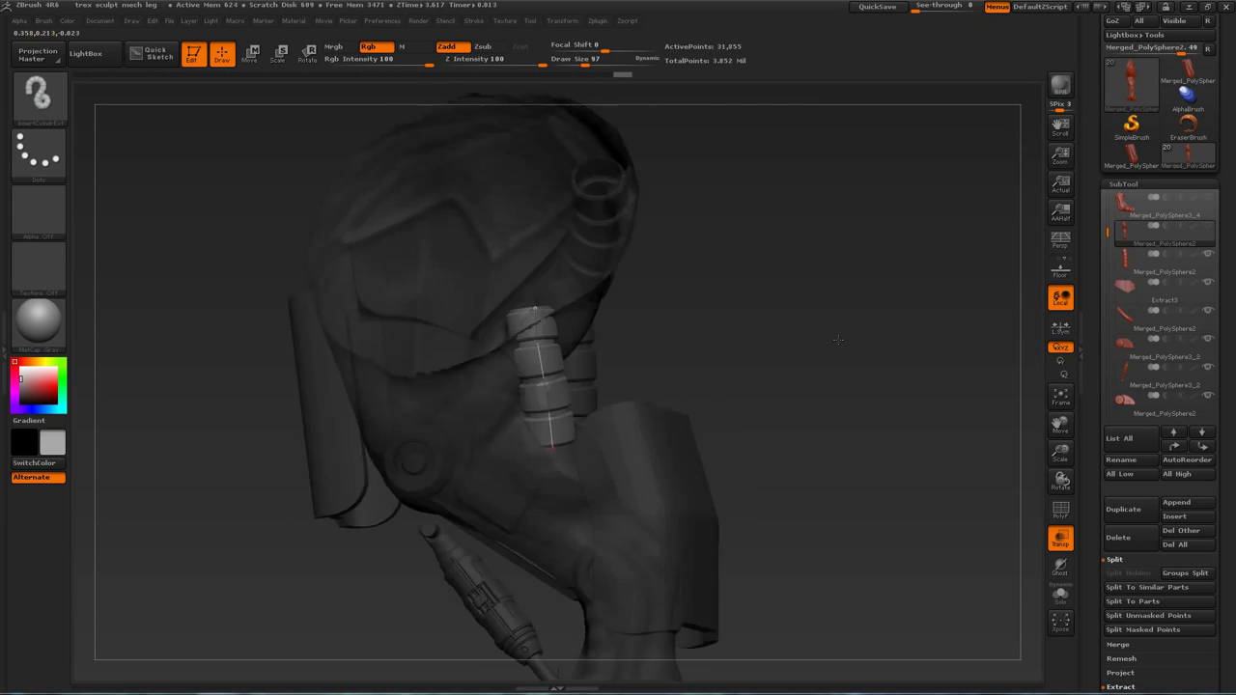
{"action": "left_click", "coordinate": [1132, 615]}
{"action": "left_click_drag", "start_coordinate": [947, 425], "coordinate": [889, 467]}
{"action": "left_click", "coordinate": [1061, 539]}
{"action": "left_click", "coordinate": [1208, 254]}
{"action": "left_click_drag", "start_coordinate": [956, 387], "coordinate": [857, 356]}
{"action": "mouse_move", "coordinate": [827, 421]}
{"action": "left_mouse_down", "text": "alt"}
{"action": "mouse_move", "coordinate": [850, 381]}
{"action": "mouse_move", "coordinate": [734, 338]}
{"action": "left_mouse_up", "text": "alt"}
Switch to SelectLasso and hide the lower section of the organic leg, keeping the thigh
{"action": "left_click", "coordinate": [38, 97], "text": "ctrl+shift"}
{"action": "left_click", "coordinate": [394, 168], "text": "ctrl+shift"}
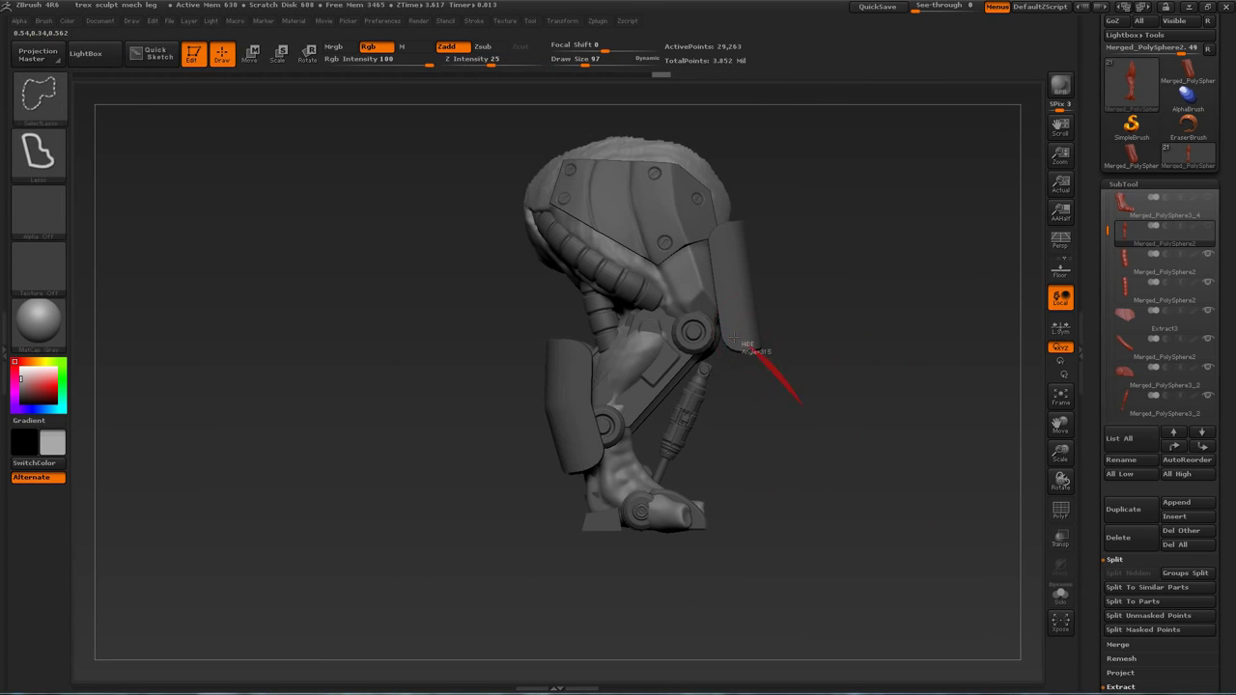
{"action": "left_click_drag", "start_coordinate": [862, 447], "coordinate": [666, 445]}
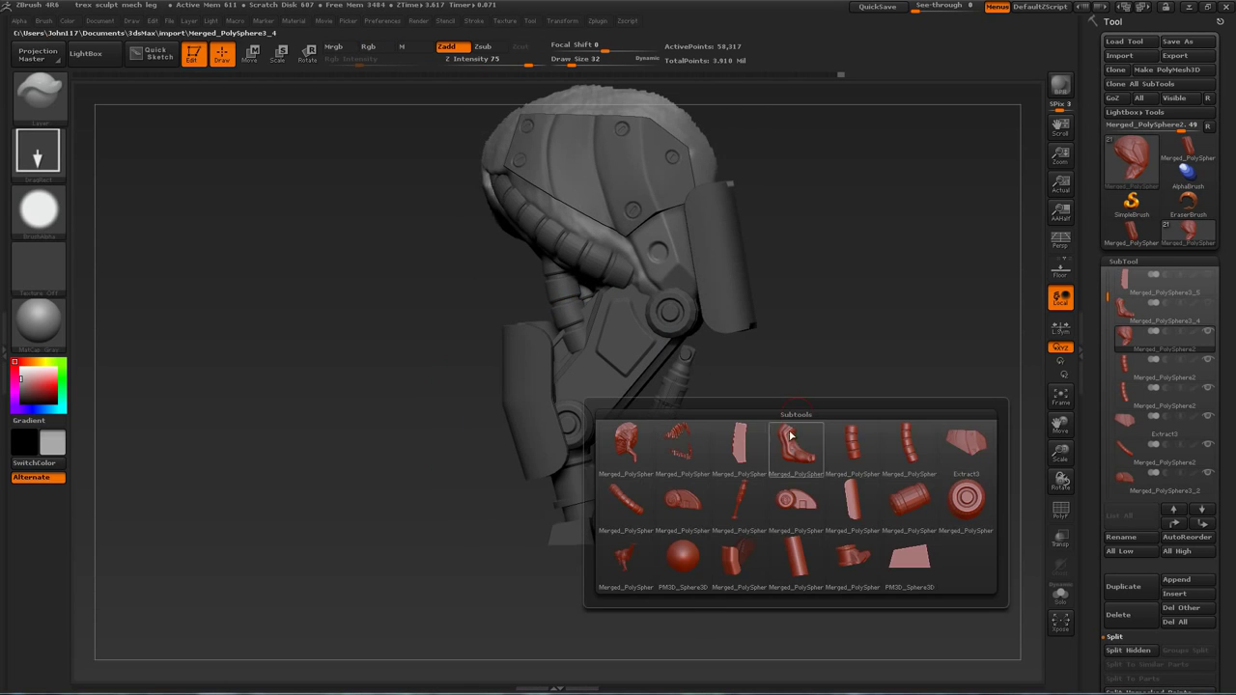
{"action": "left_click", "coordinate": [697, 468]}
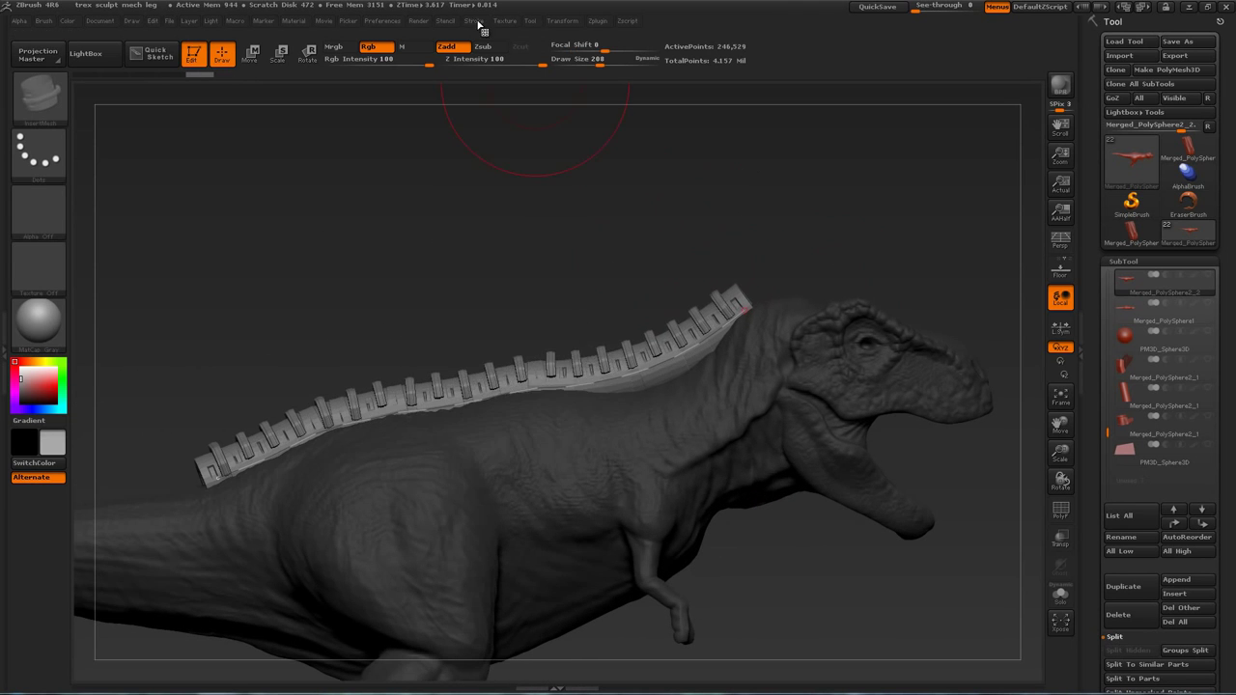
Insert three mirrored pairs of slotted barrel parts along the T-rex's upper back with the mech parts brush
{"action": "left_click", "coordinate": [474, 21]}
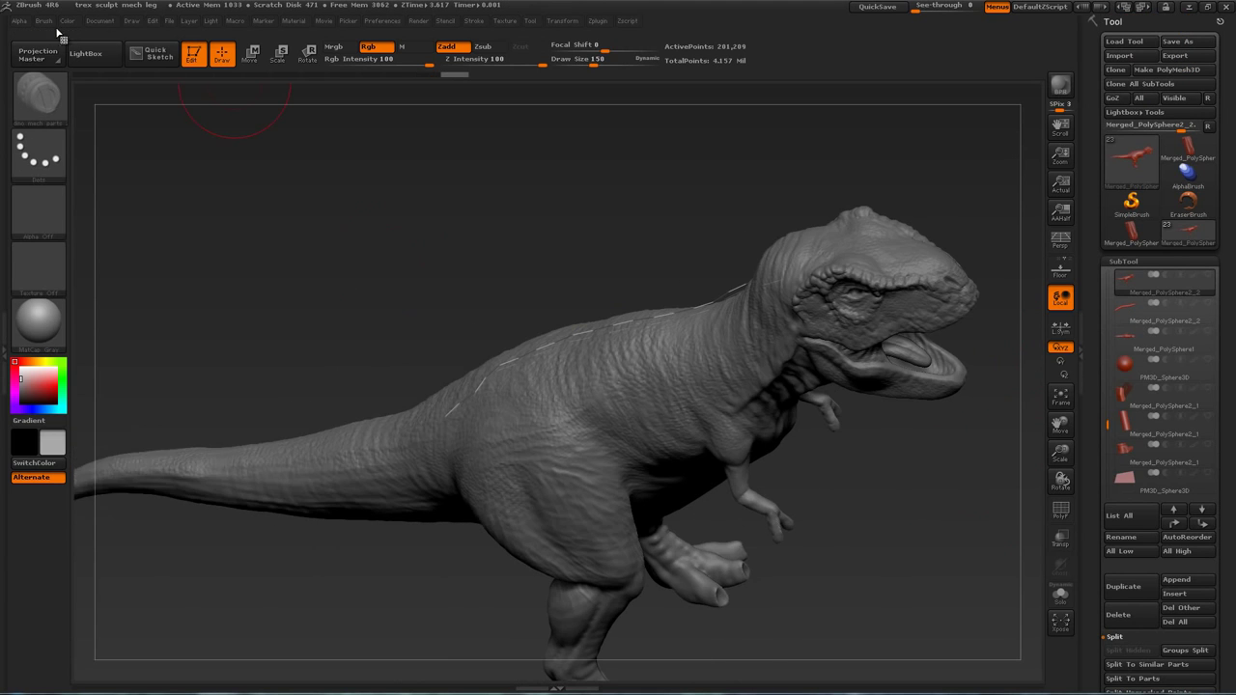
{"action": "key", "text": "b"}
{"action": "key", "text": "Escape"}
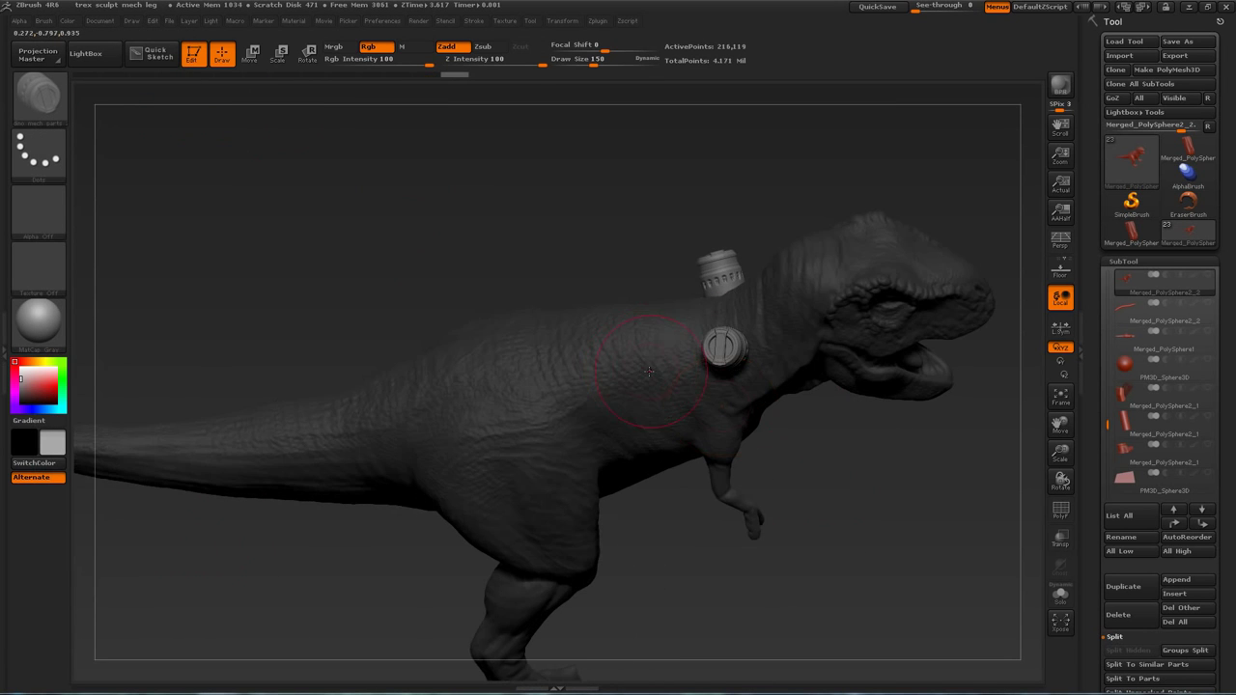
{"action": "left_click_drag", "start_coordinate": [539, 375], "coordinate": [552, 430]}
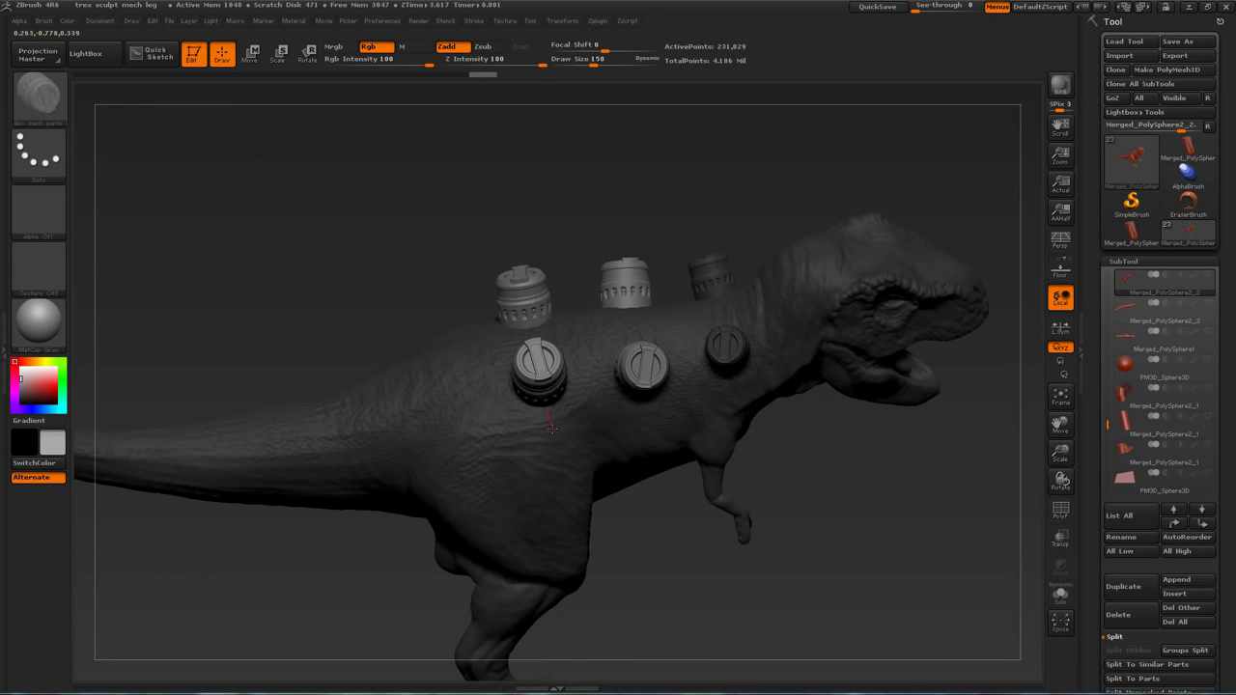
Clear the mask, split the barrel parts from the T-rex body into their own subtool and show the body again
{"action": "mouse_move", "coordinate": [773, 472]}
{"action": "left_mouse_down", "text": "ctrl"}
{"action": "mouse_move", "coordinate": [823, 498]}
{"action": "mouse_move", "coordinate": [784, 480]}
{"action": "left_mouse_up", "text": "ctrl"}
{"action": "left_click", "coordinate": [717, 410], "text": "ctrl+shift"}
{"action": "left_click_drag", "start_coordinate": [1091, 384], "coordinate": [1087, 351]}
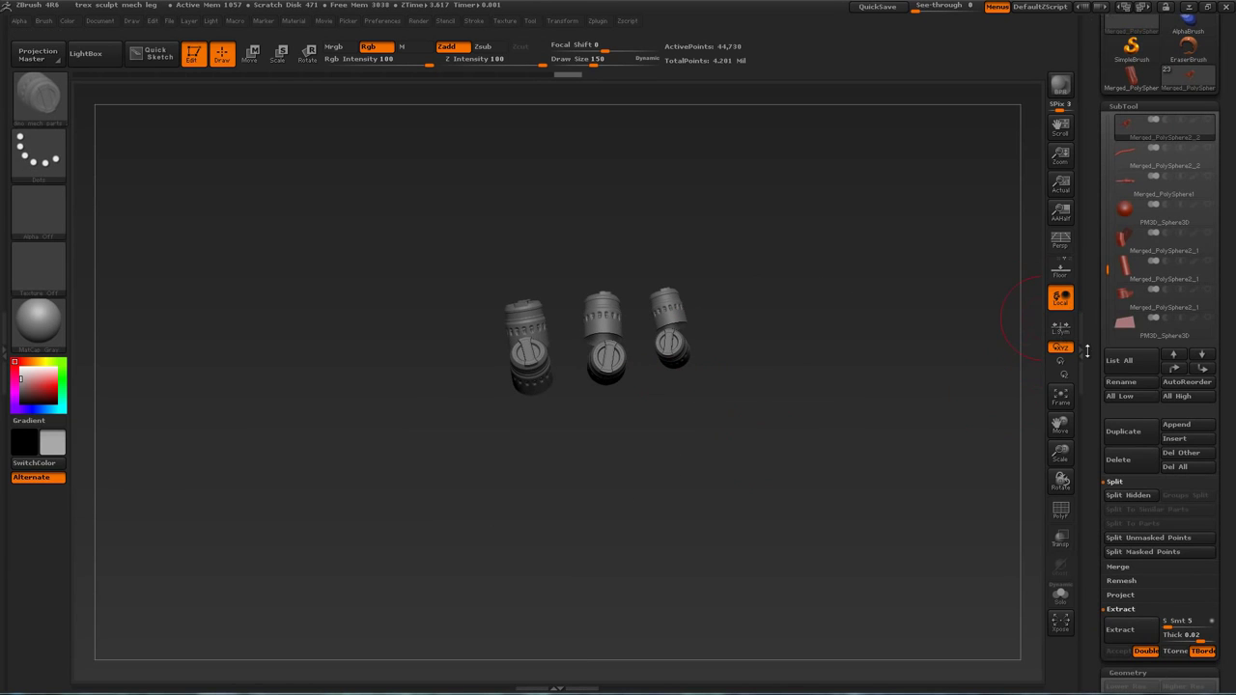
{"action": "left_click", "coordinate": [1208, 148]}
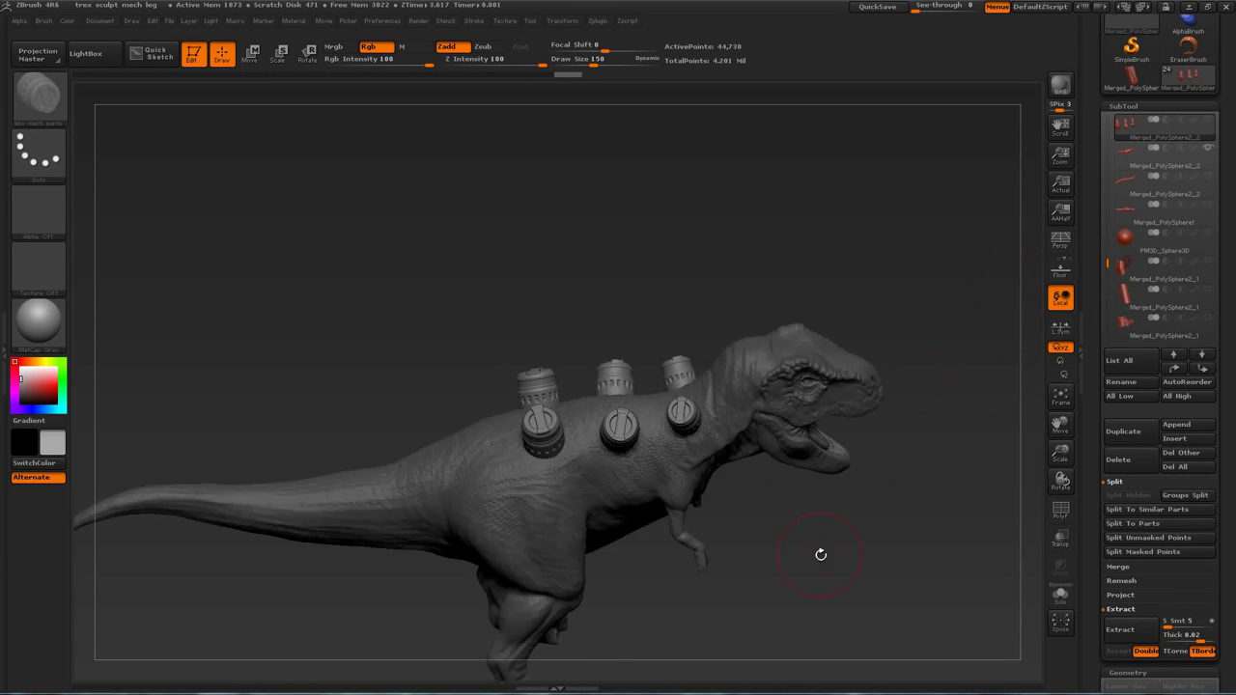
{"action": "left_click_drag", "start_coordinate": [820, 555], "coordinate": [822, 489]}
Make the armoured shoulder and arm piece the active subtool and isolate it
{"action": "key", "text": "shift+f"}
{"action": "left_click", "coordinate": [689, 380], "text": "alt"}
{"action": "left_click_drag", "start_coordinate": [681, 360], "coordinate": [869, 377]}
{"action": "key", "text": "shift+f"}
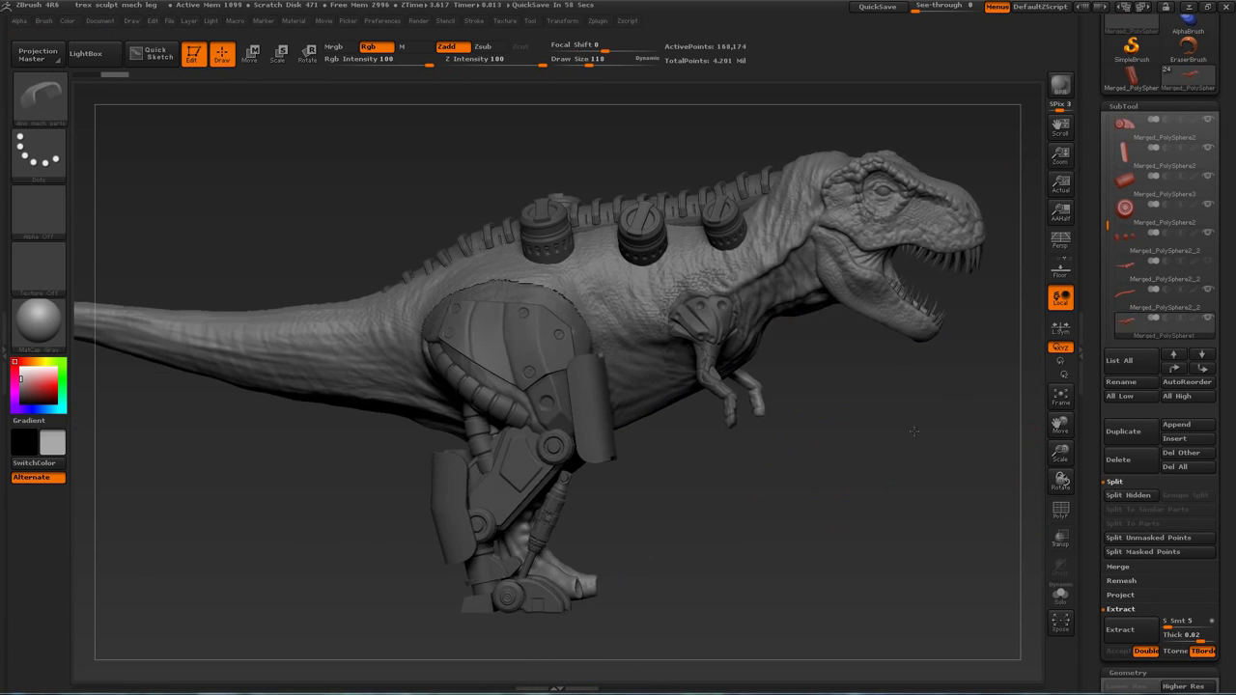
{"action": "left_click_drag", "start_coordinate": [914, 431], "coordinate": [811, 492], "text": "alt"}
{"action": "left_click", "coordinate": [669, 326], "text": "alt"}
{"action": "left_click_drag", "start_coordinate": [753, 403], "coordinate": [773, 522], "text": "alt"}
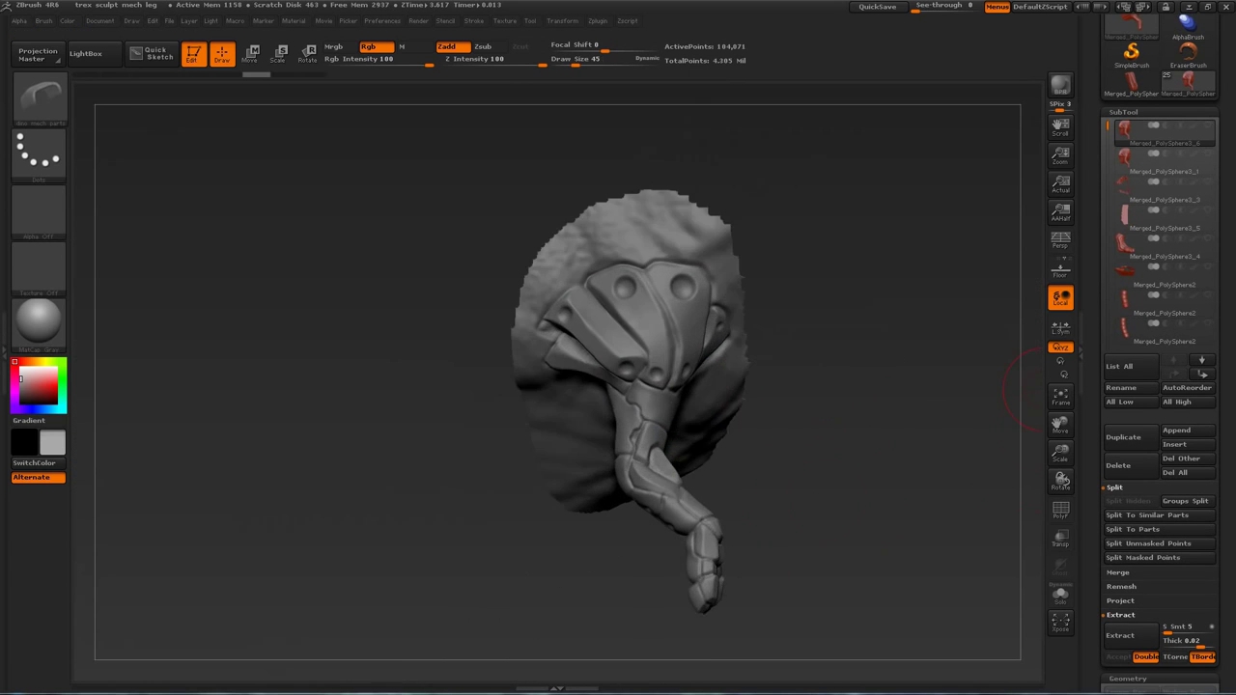
{"action": "left_click_drag", "start_coordinate": [862, 286], "coordinate": [665, 356]}
Choose the slotted bolt part, set the brush's Imbed depth to 12 and insert bolts into the shoulder plates' two large upper holes
{"action": "key", "text": "m"}
{"action": "left_click", "coordinate": [847, 345]}
{"action": "left_click_drag", "start_coordinate": [833, 367], "coordinate": [857, 367]}
{"action": "key", "text": "ctrl+z"}
{"action": "left_click", "coordinate": [46, 21]}
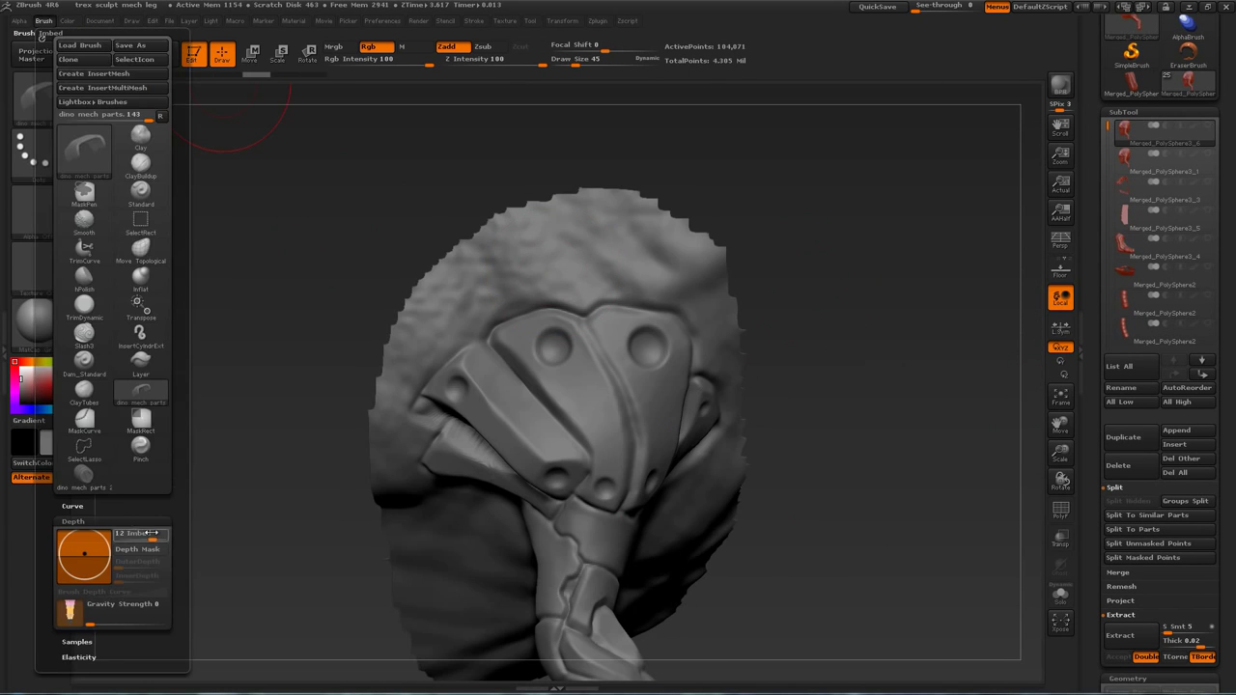
{"action": "left_click_drag", "start_coordinate": [647, 369], "coordinate": [648, 369]}
{"action": "left_click_drag", "start_coordinate": [553, 347], "coordinate": [556, 367]}
{"action": "left_click_drag", "start_coordinate": [802, 387], "coordinate": [879, 371]}
{"action": "left_click_drag", "start_coordinate": [558, 348], "coordinate": [560, 365]}
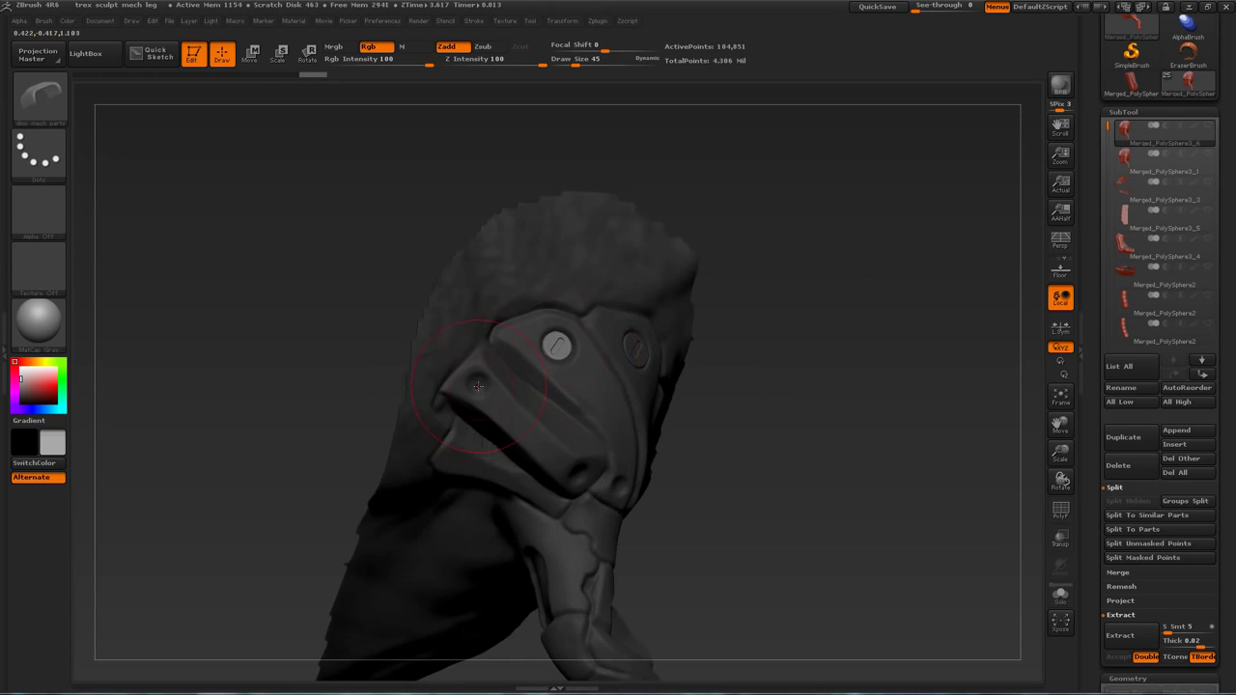
Insert slotted bolts into the remaining small holes around the shoulder armour plates
{"action": "left_click_drag", "start_coordinate": [850, 372], "coordinate": [772, 380]}
{"action": "left_click_drag", "start_coordinate": [608, 482], "coordinate": [607, 485]}
{"action": "left_click_drag", "start_coordinate": [850, 464], "coordinate": [778, 459]}
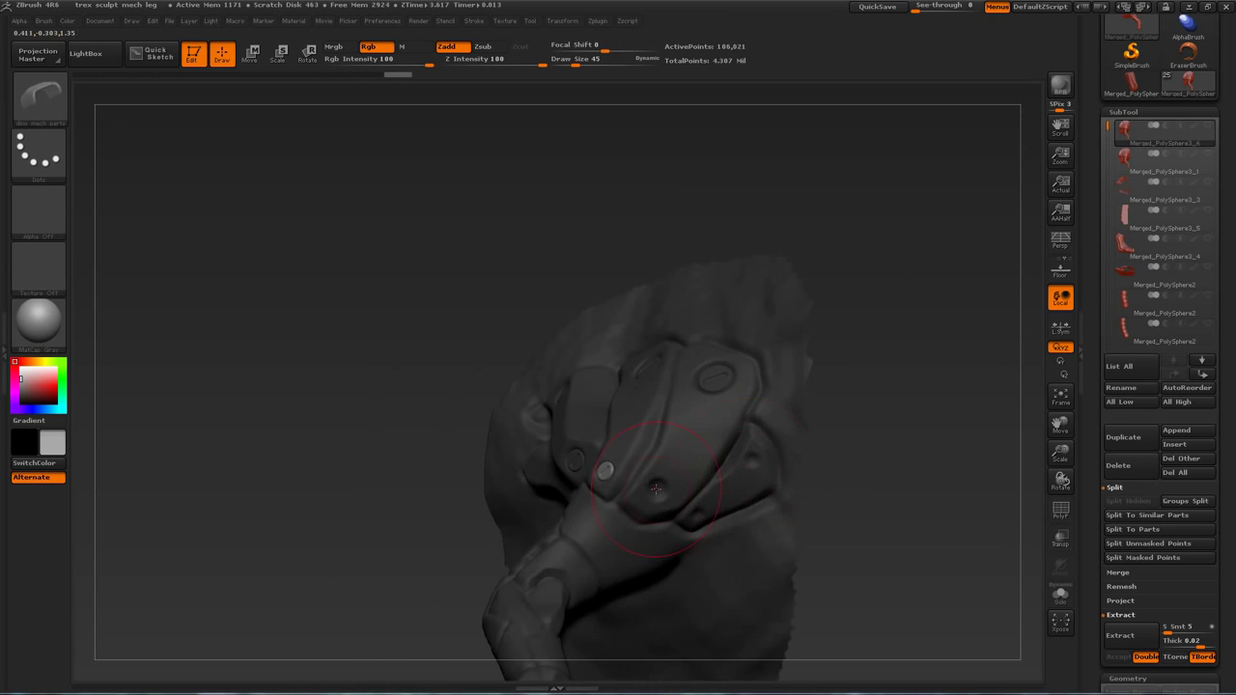
{"action": "left_click_drag", "start_coordinate": [657, 488], "coordinate": [657, 504]}
{"action": "left_click_drag", "start_coordinate": [859, 464], "coordinate": [816, 462]}
{"action": "left_click_drag", "start_coordinate": [933, 431], "coordinate": [832, 436]}
{"action": "left_click_drag", "start_coordinate": [561, 335], "coordinate": [563, 352]}
{"action": "left_click_drag", "start_coordinate": [647, 333], "coordinate": [649, 350]}
Isolate the inserted bolts, split them into their own subtool and make the armoured shoulder piece active again
{"action": "left_click_drag", "start_coordinate": [816, 411], "coordinate": [805, 374]}
{"action": "key", "text": "shift+f"}
{"action": "key", "text": "shift+f"}
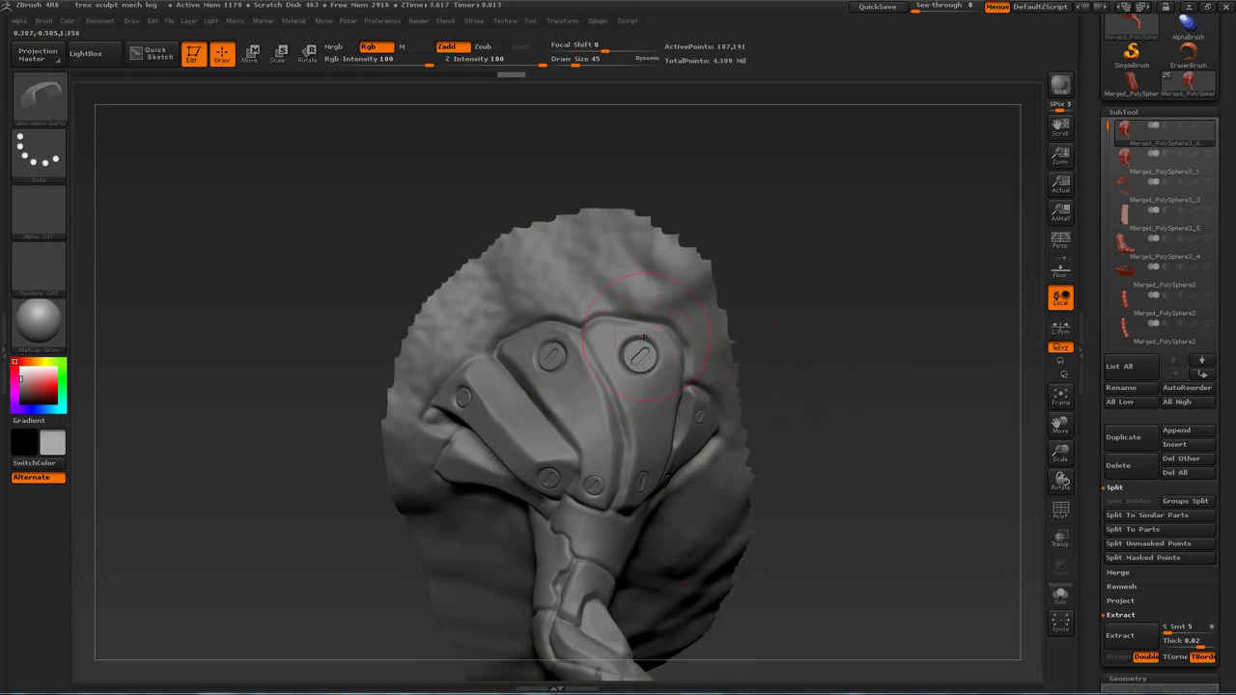
{"action": "left_click", "coordinate": [639, 356], "text": "ctrl+shift"}
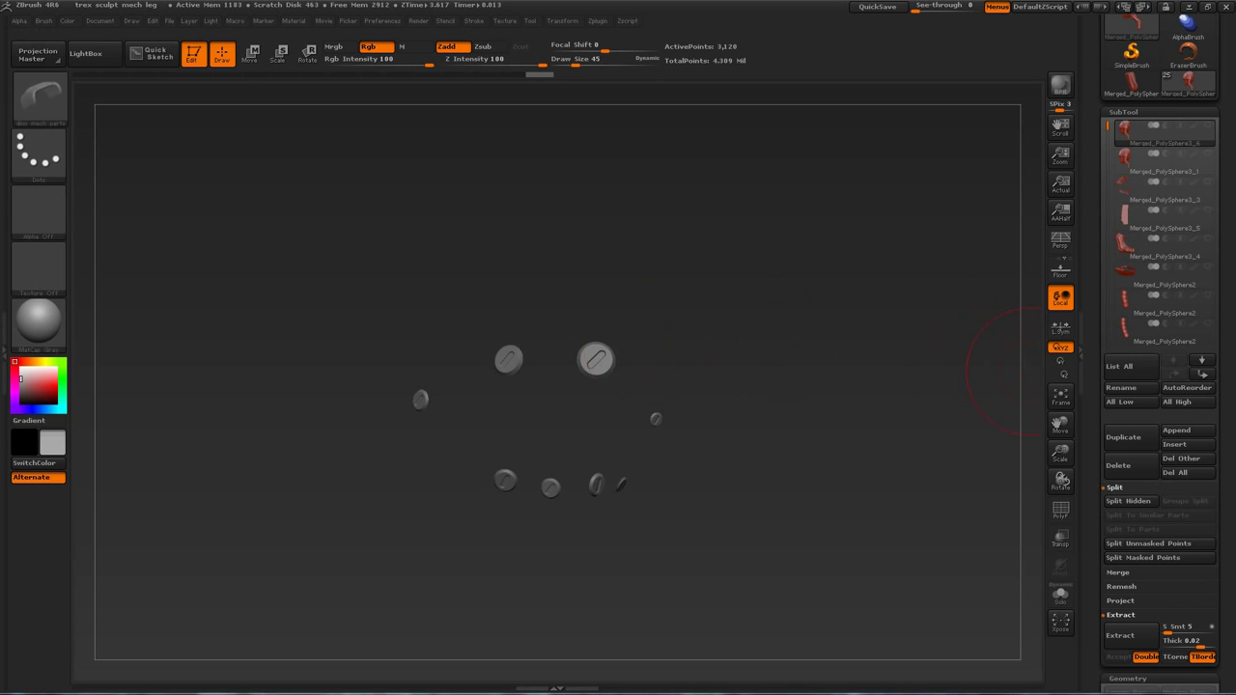
{"action": "left_click", "coordinate": [1121, 164]}
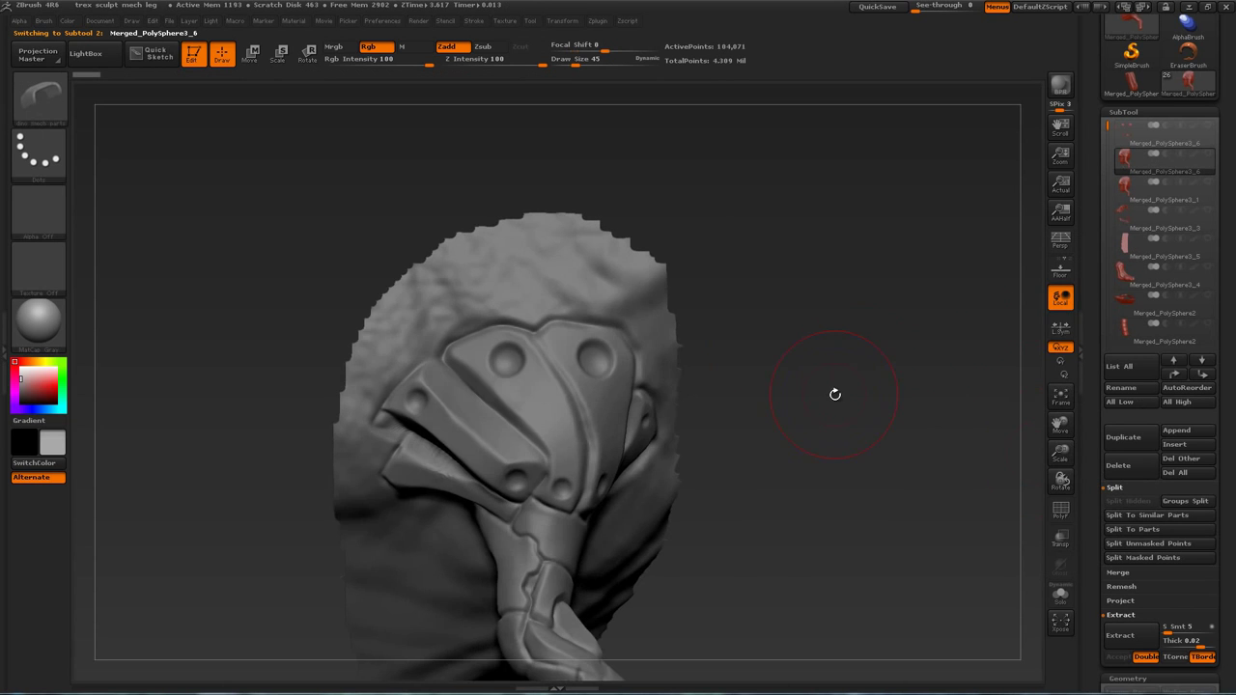
Draw a segmented hose with the InsertCylindrExt brush from the shoulder plate's large front hole up onto the skin above
{"action": "key", "text": "b"}
{"action": "left_click", "coordinate": [622, 323]}
{"action": "left_click_drag", "start_coordinate": [597, 370], "coordinate": [551, 223]}
{"action": "key", "text": "ctrl+z"}
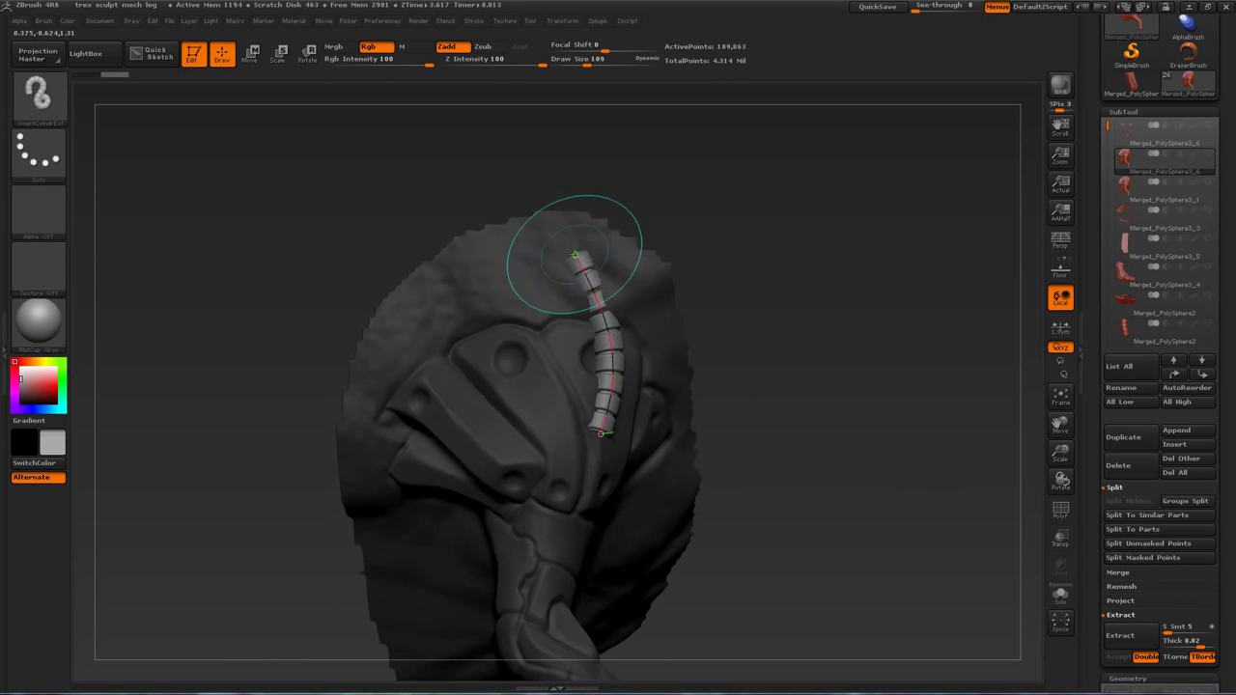
Bend the hose into an arc between the plate's hole and the skin above, and split off the unmasked points
{"action": "left_click_drag", "start_coordinate": [798, 295], "coordinate": [869, 314]}
{"action": "left_click_drag", "start_coordinate": [610, 366], "coordinate": [613, 364]}
{"action": "mouse_move", "coordinate": [830, 386]}
{"action": "left_mouse_down"}
{"action": "mouse_move", "coordinate": [734, 396]}
{"action": "mouse_move", "coordinate": [792, 377]}
{"action": "left_mouse_up"}
{"action": "left_click_drag", "start_coordinate": [676, 334], "coordinate": [666, 326]}
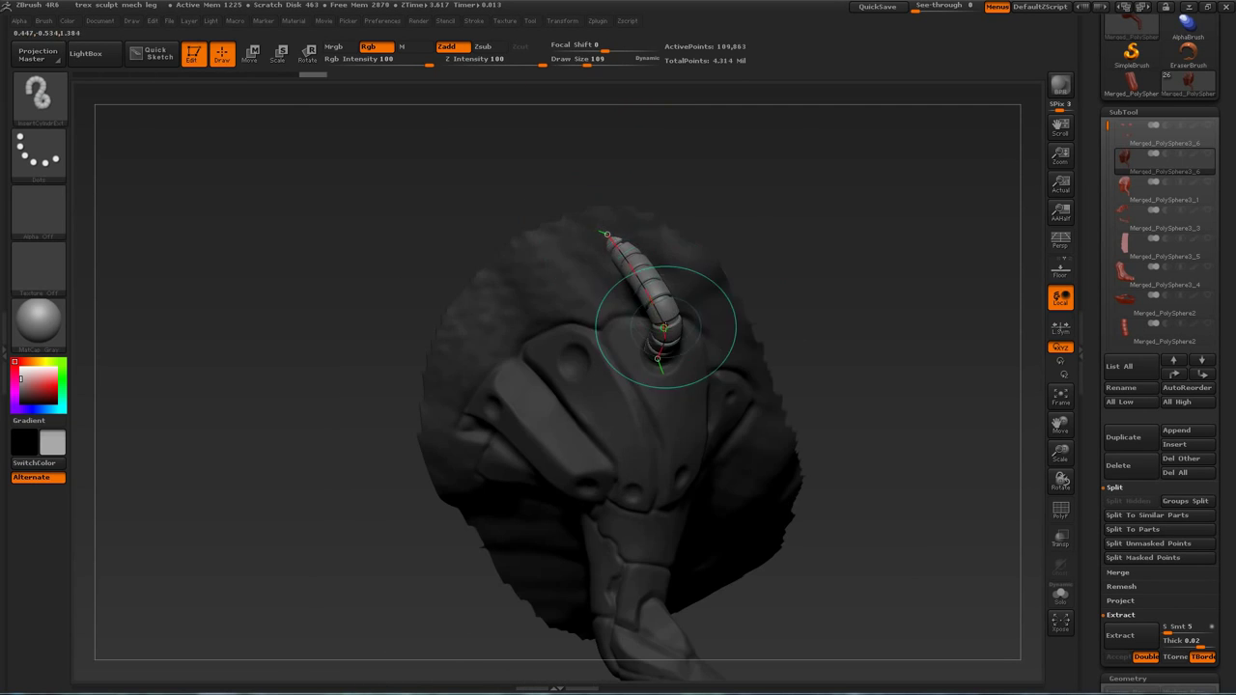
{"action": "left_click_drag", "start_coordinate": [830, 386], "coordinate": [947, 387]}
{"action": "left_click_drag", "start_coordinate": [618, 363], "coordinate": [612, 369]}
{"action": "left_click_drag", "start_coordinate": [831, 348], "coordinate": [739, 348]}
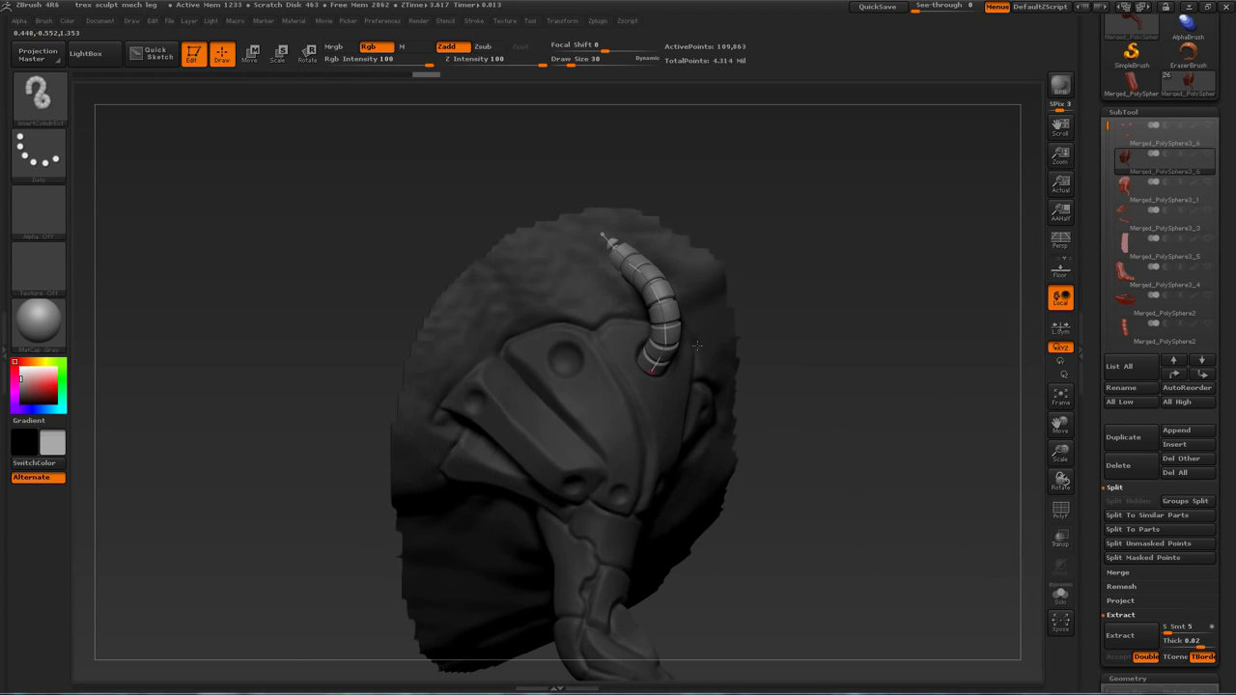
{"action": "left_click", "coordinate": [1141, 547]}
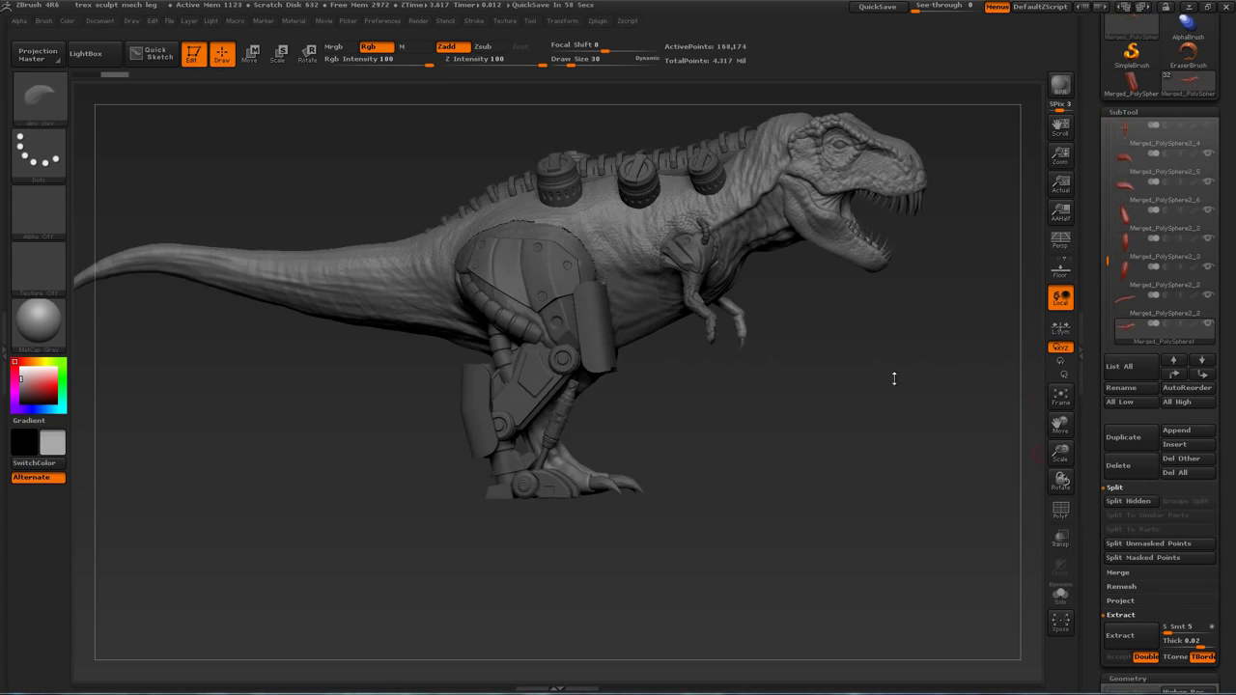
{"action": "left_click_drag", "start_coordinate": [895, 378], "coordinate": [860, 442]}
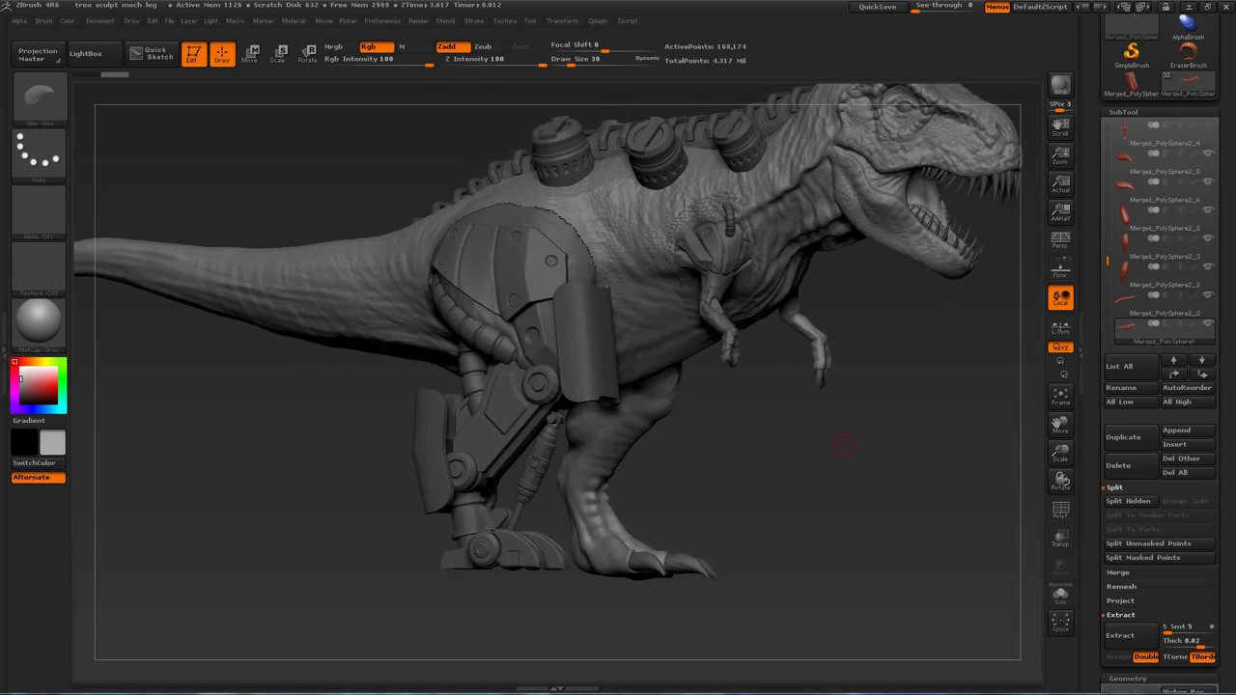